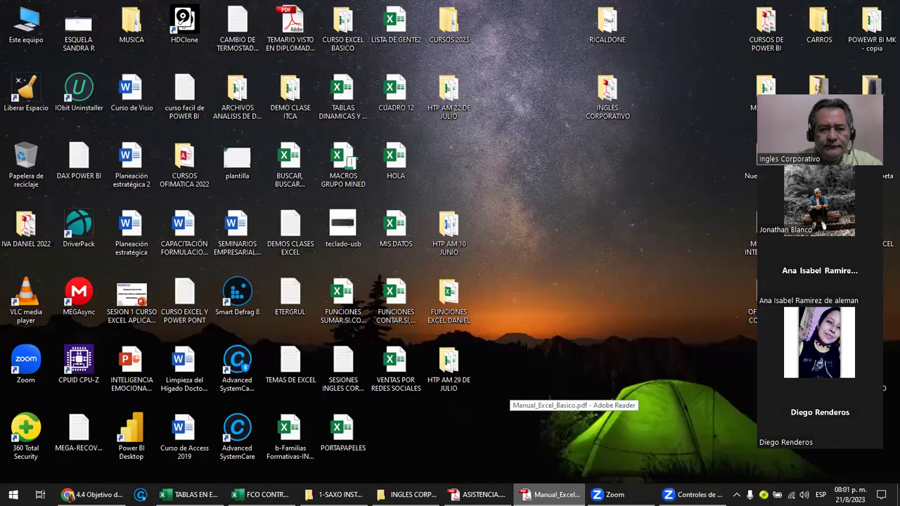
# Bring Manual_Excel_Basico.pdf forward and scroll to its page 2 contents listing the 20 Excel topics
pyautogui.click(569, 447)
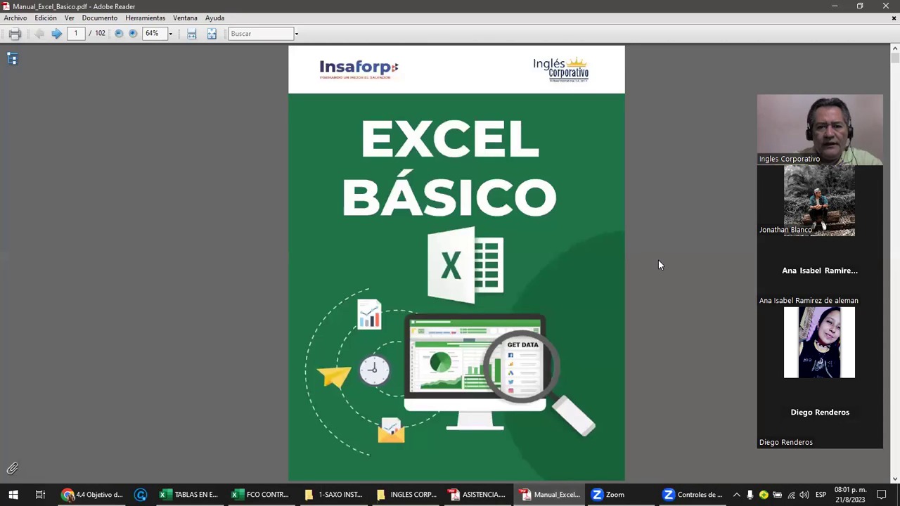
pyautogui.scroll(-5, 660, 265)
pyautogui.scroll(-4, 659, 265)
pyautogui.scroll(-6, 659, 265)
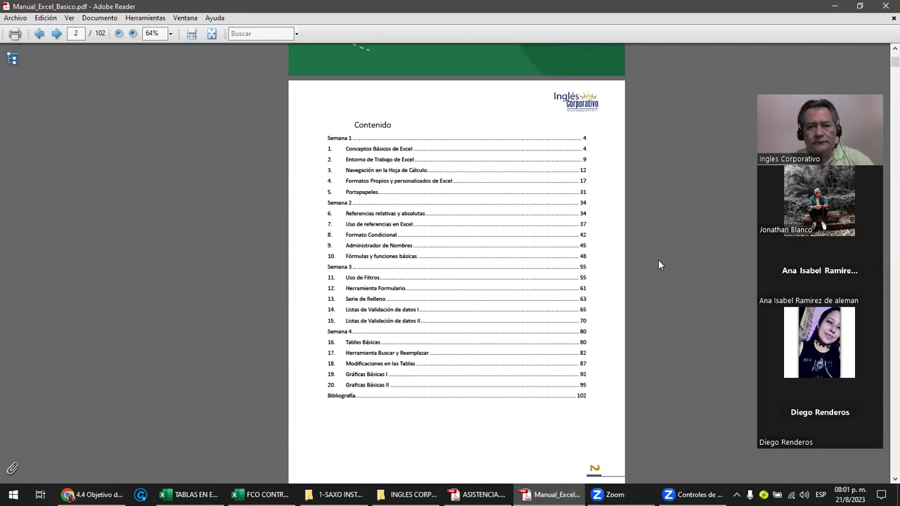
pyautogui.scroll(1, 659, 265)
pyautogui.scroll(1, 659, 265)
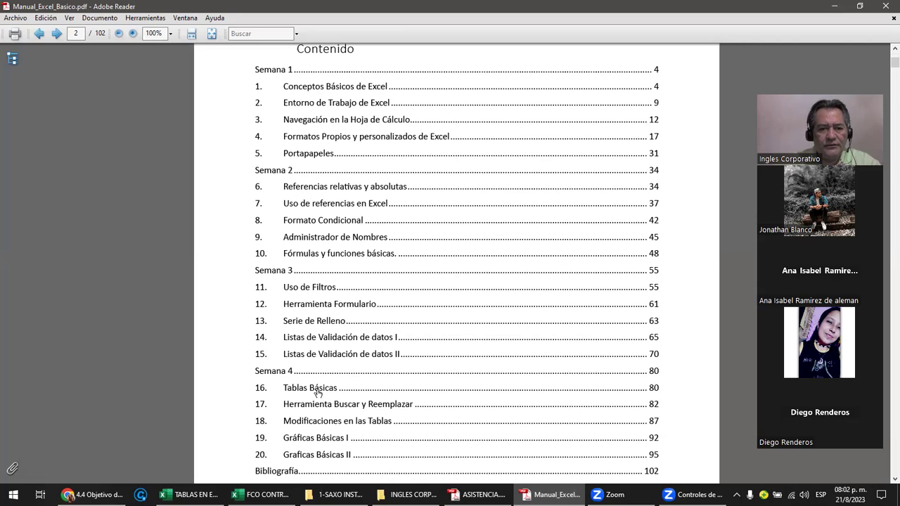
pyautogui.scroll(-2, 320, 391)
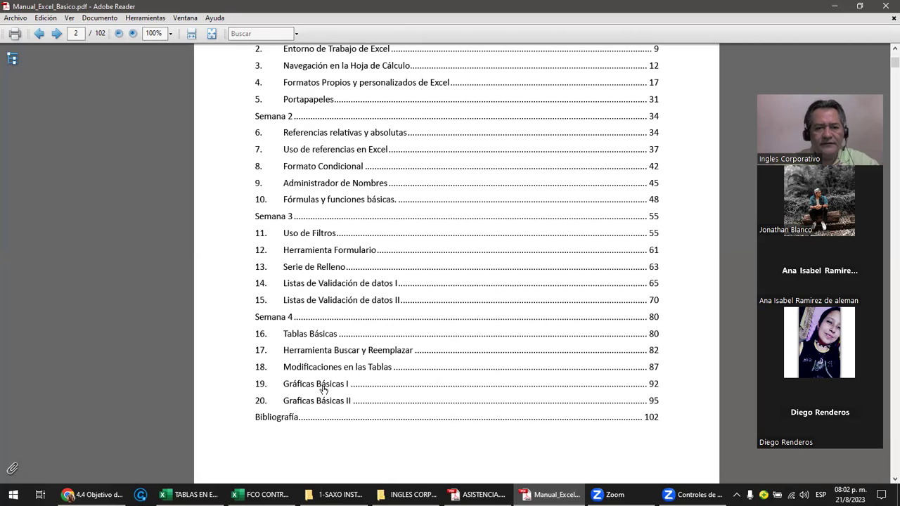
pyautogui.scroll(-1, 323, 391)
pyautogui.keyDown('ctrl'); pyautogui.scroll(1, 324, 391); pyautogui.keyUp('ctrl')
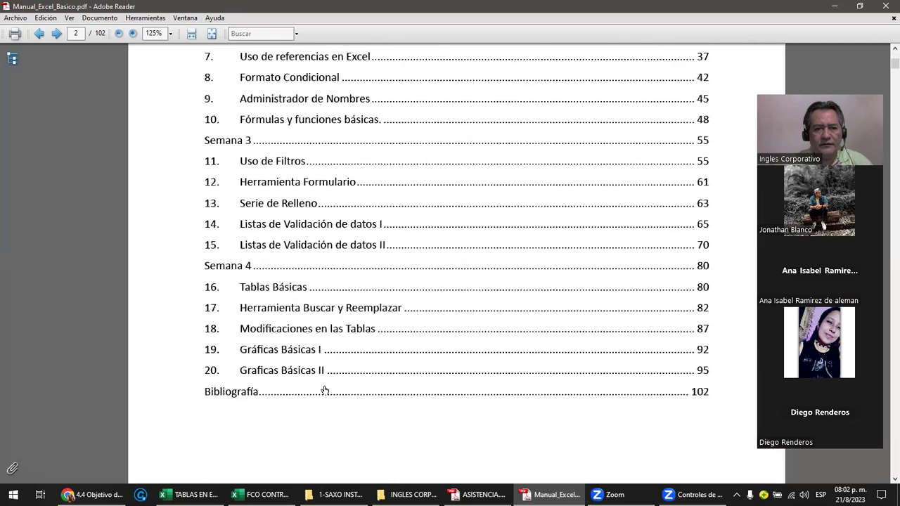
pyautogui.keyDown('ctrl'); pyautogui.scroll(1, 325, 391); pyautogui.keyUp('ctrl')
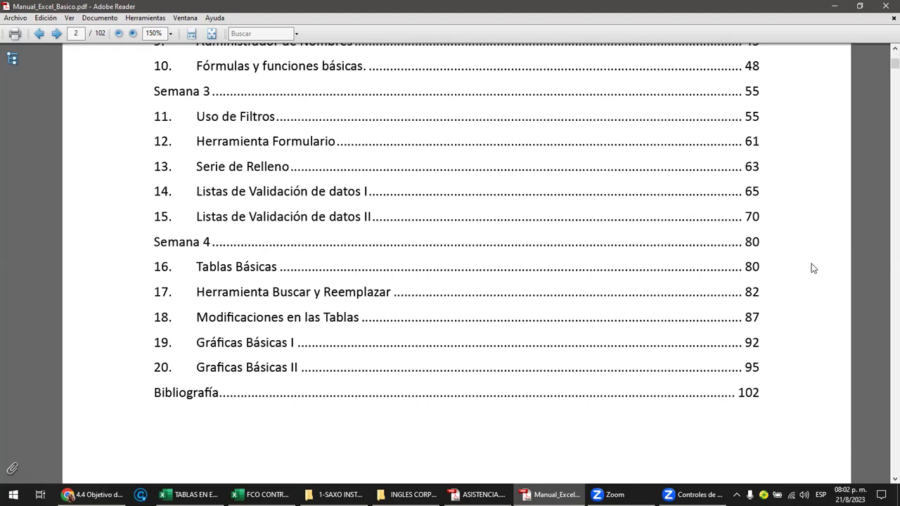
# Jump from the contents to the Tablas Básicas chapter on page 80 and look it over
pyautogui.click(266, 266)
pyautogui.scroll(1, 267, 260)
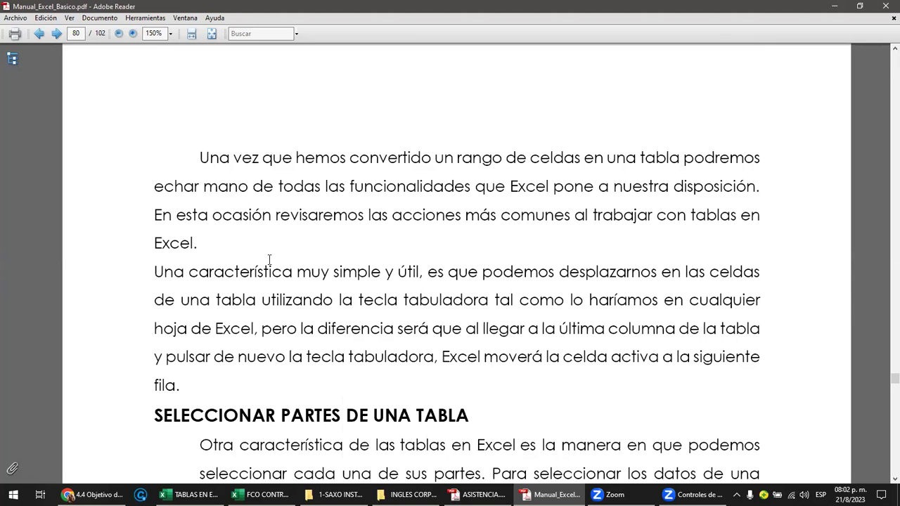
pyautogui.keyDown('ctrl'); pyautogui.scroll(-2, 272, 259); pyautogui.keyUp('ctrl')
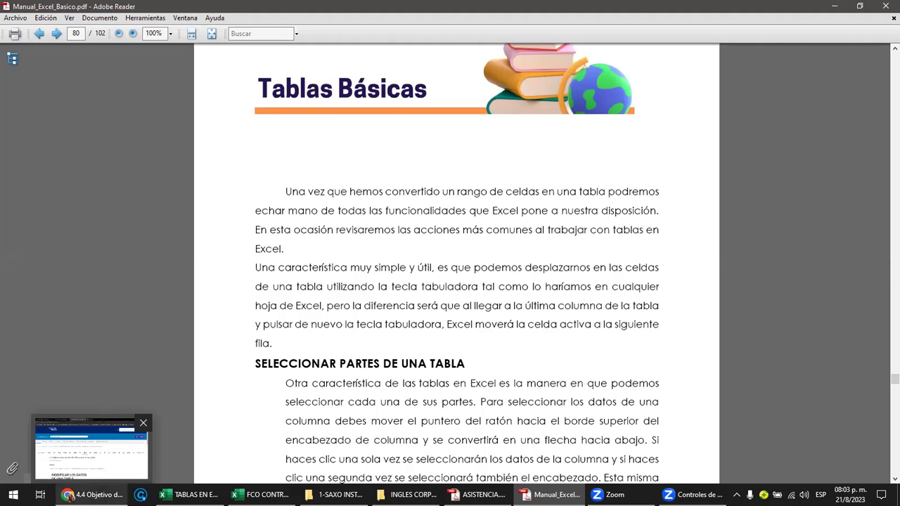
pyautogui.click(92, 495)
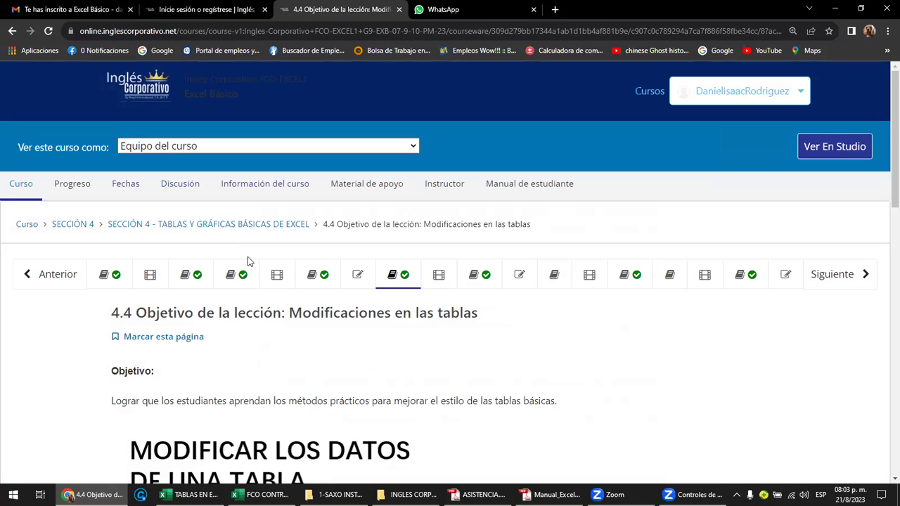
# Step back through the course units, past Videoconferencia #16, to lesson 4.1 Tablas básicas
pyautogui.scroll(-1, 244, 296)
pyautogui.scroll(-1, 244, 301)
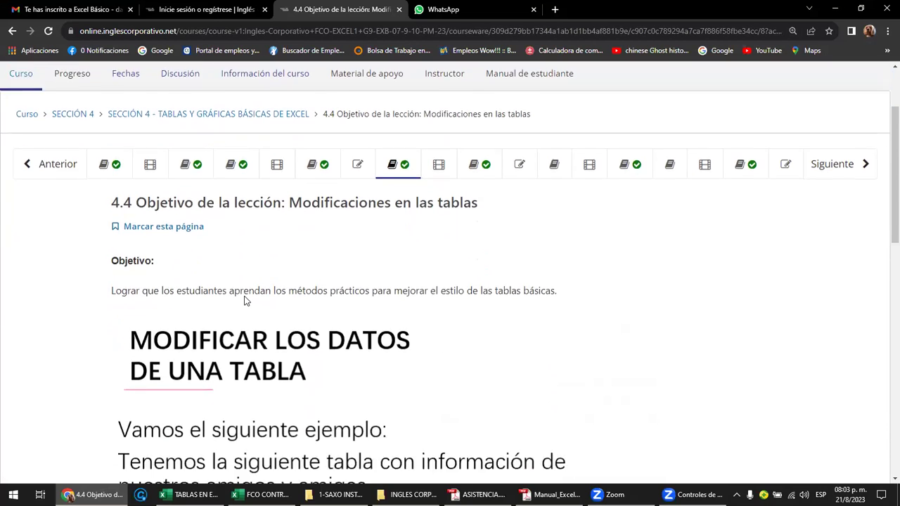
pyautogui.scroll(-1, 244, 301)
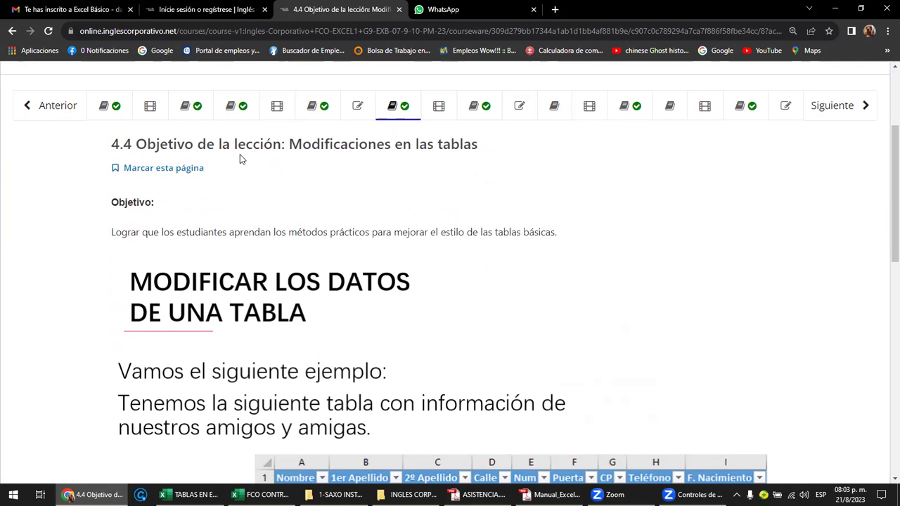
pyautogui.scroll(3, 211, 189)
pyautogui.click(66, 274)
pyautogui.click(66, 275)
pyautogui.click(65, 275)
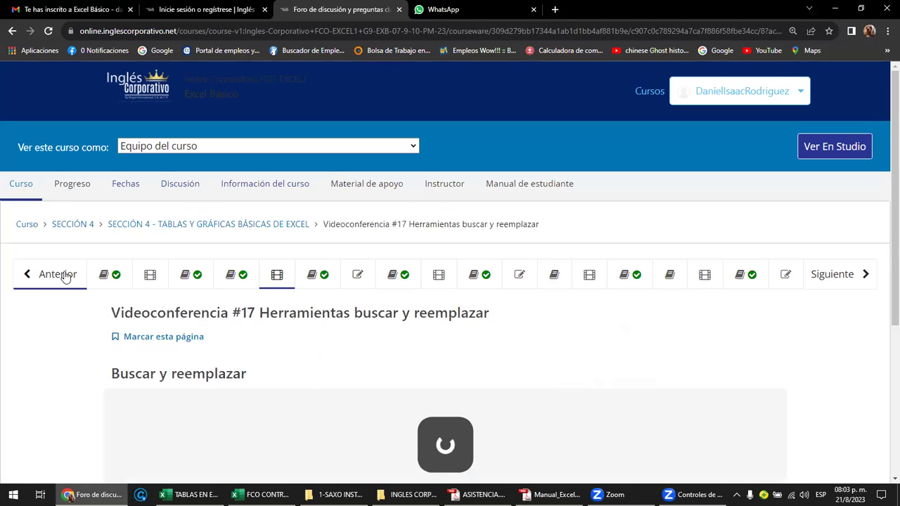
pyautogui.click(65, 275)
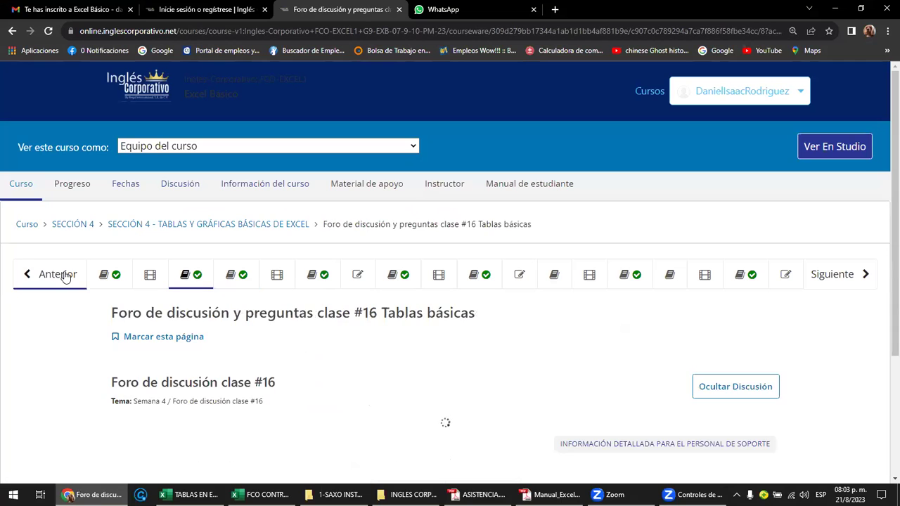
pyautogui.click(66, 276)
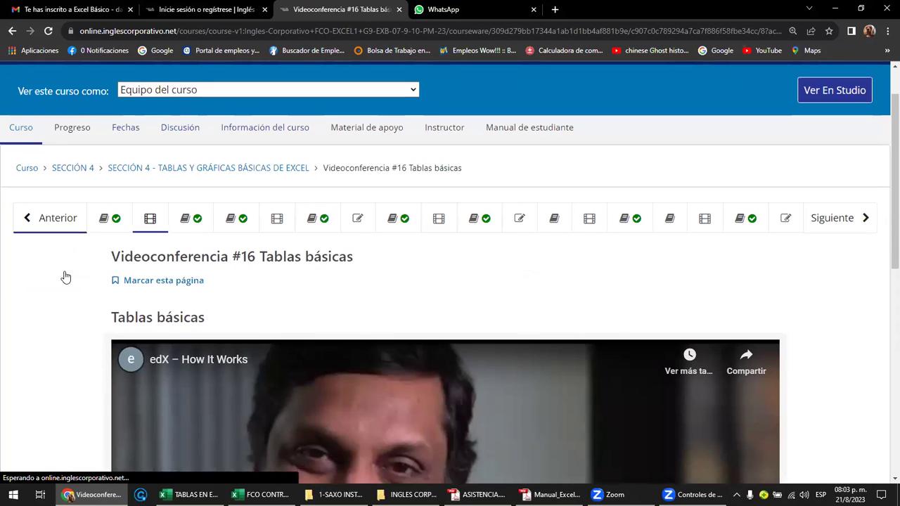
pyautogui.click(58, 219)
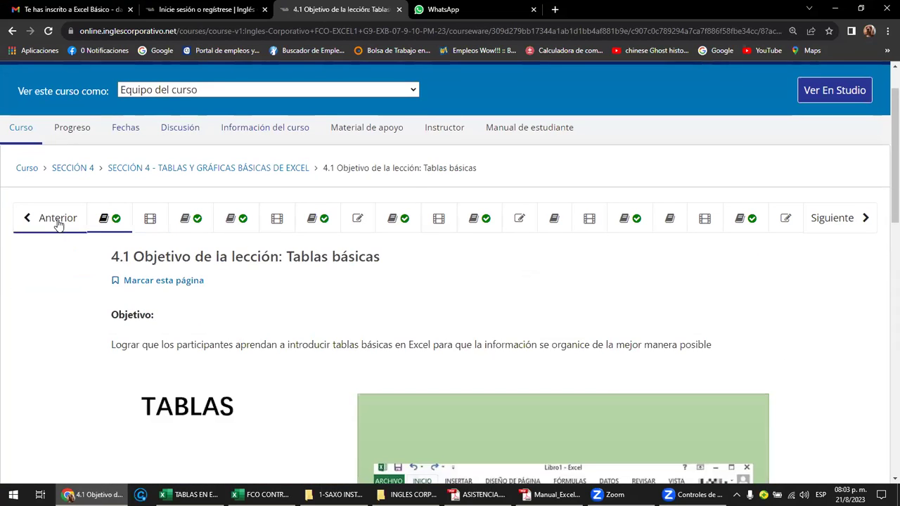
# Scroll through lesson 4.1, then return to the Excel manual at page 80
pyautogui.scroll(-2, 213, 259)
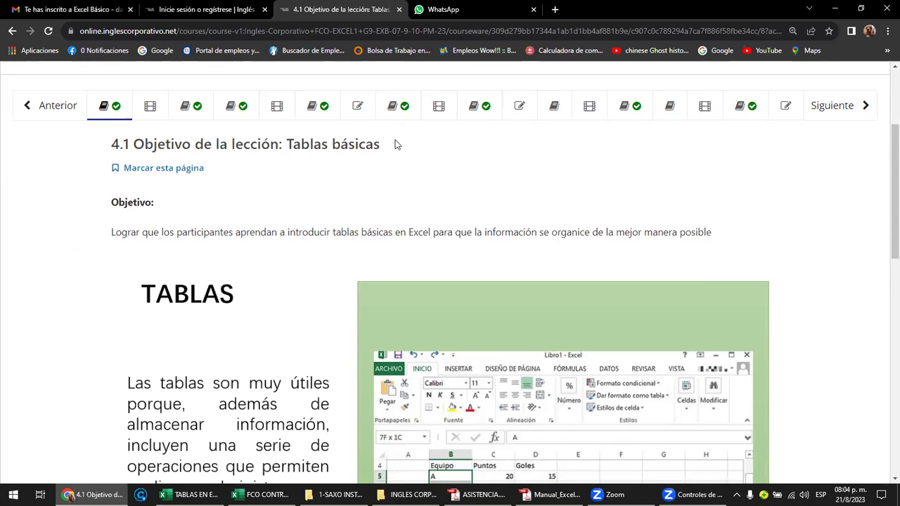
pyautogui.scroll(-2, 398, 162)
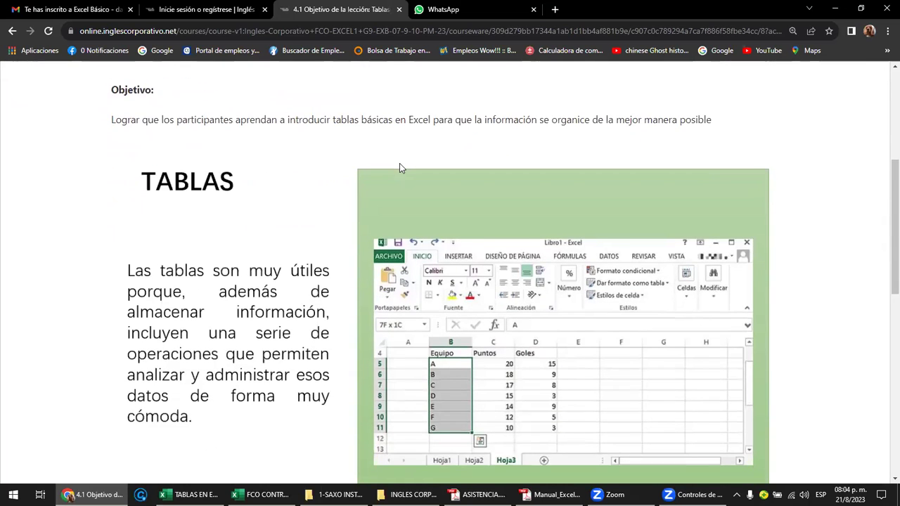
pyautogui.scroll(-1, 399, 167)
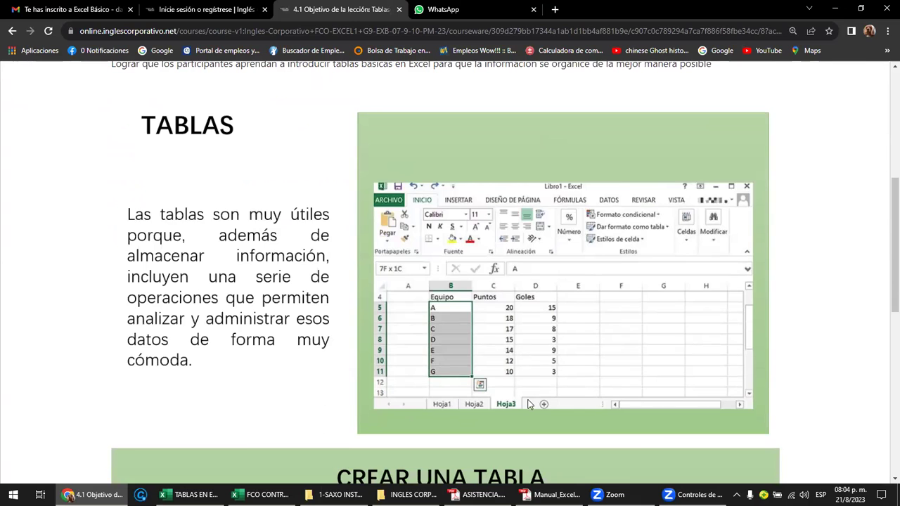
pyautogui.click(550, 495)
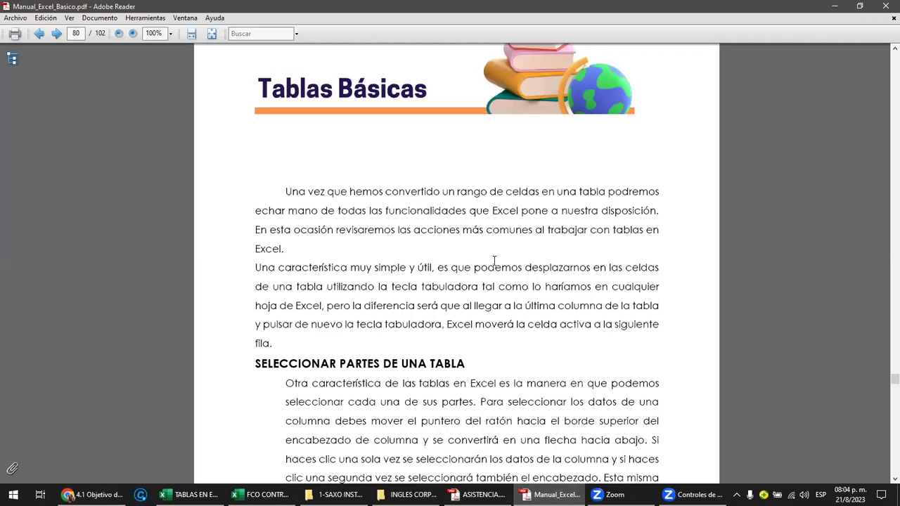
# Read through the 'Seleccionar partes de una tabla' section, then go back to the course lesson
pyautogui.scroll(-1, 495, 260)
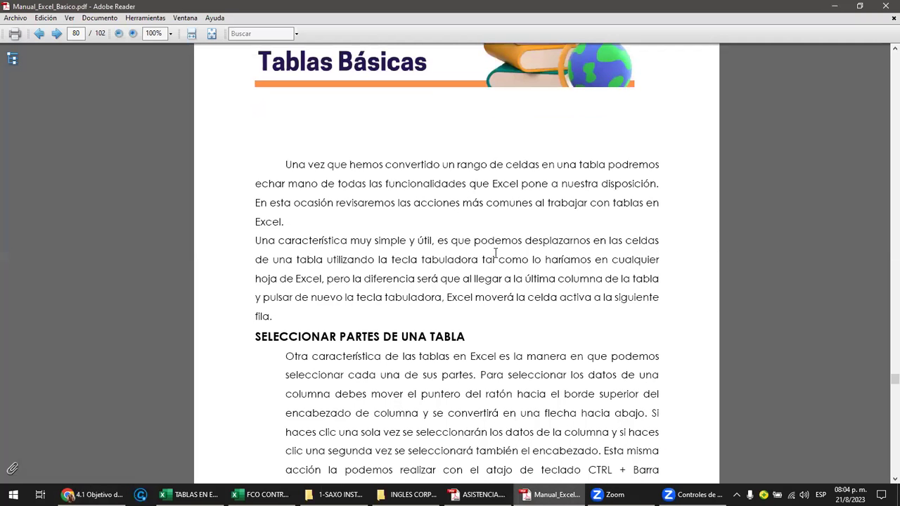
pyautogui.scroll(-4, 495, 252)
pyautogui.scroll(-2, 495, 252)
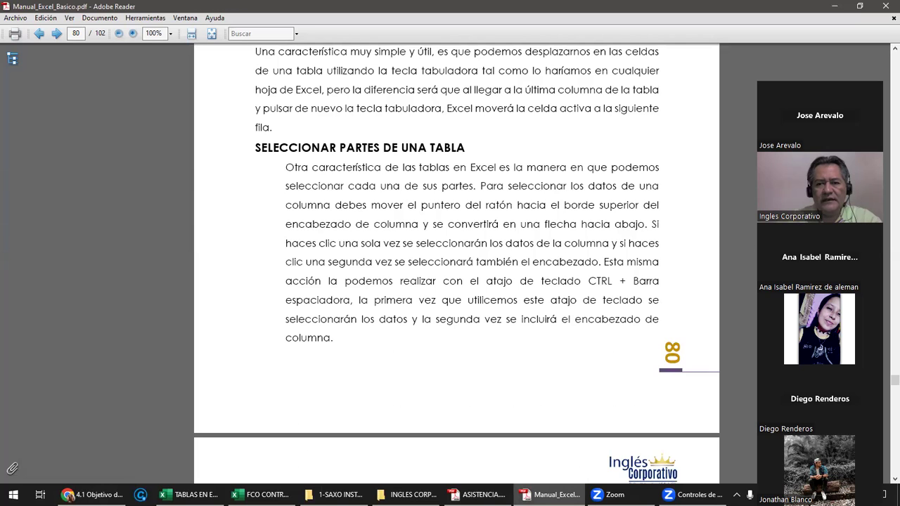
pyautogui.scroll(1, 273, 360)
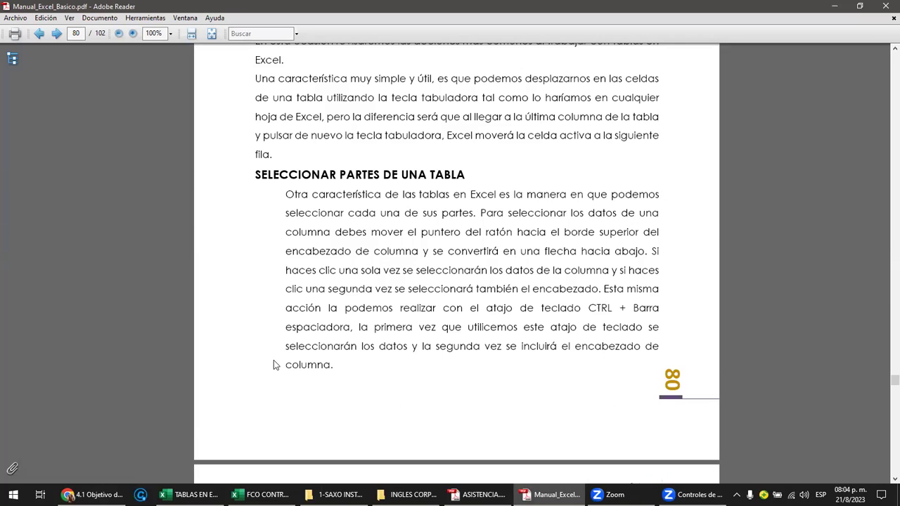
pyautogui.click(91, 495)
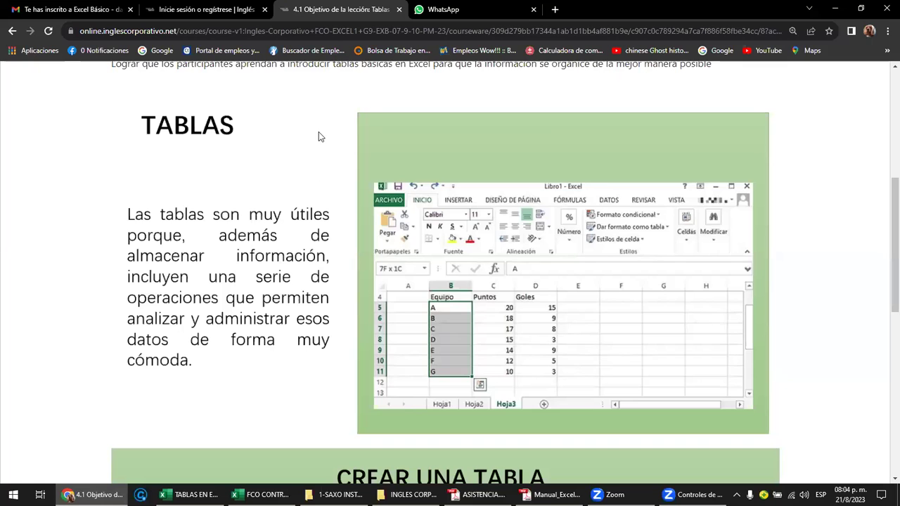
# Scroll lesson 4.1 down to CREAR UNA TABLA, showing the Crear tabla dialog with =$A$1:$C$10
pyautogui.scroll(2, 318, 132)
pyautogui.scroll(2, 422, 195)
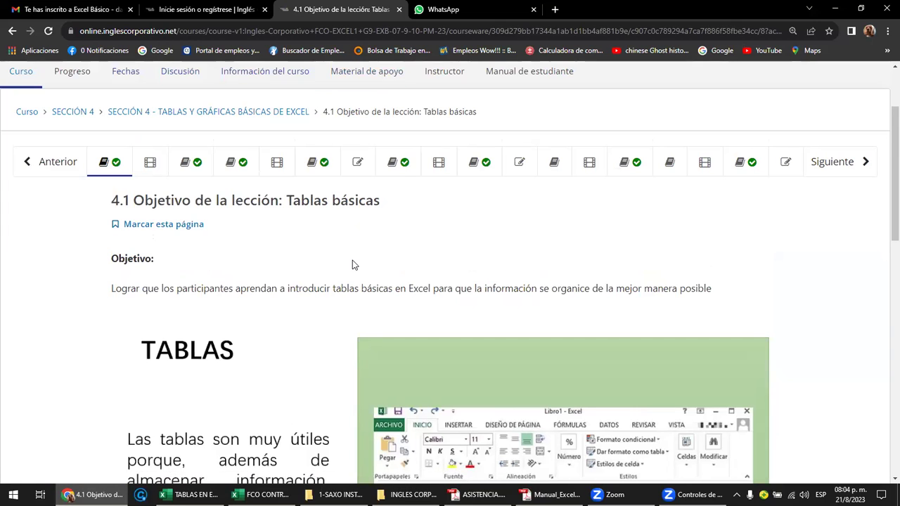
pyautogui.scroll(-2, 353, 260)
pyautogui.scroll(-1, 353, 264)
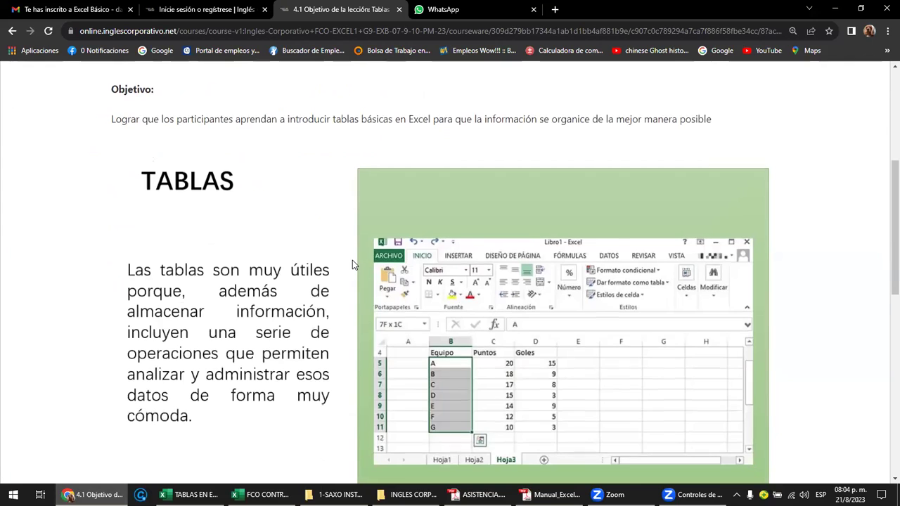
pyautogui.scroll(-1, 354, 264)
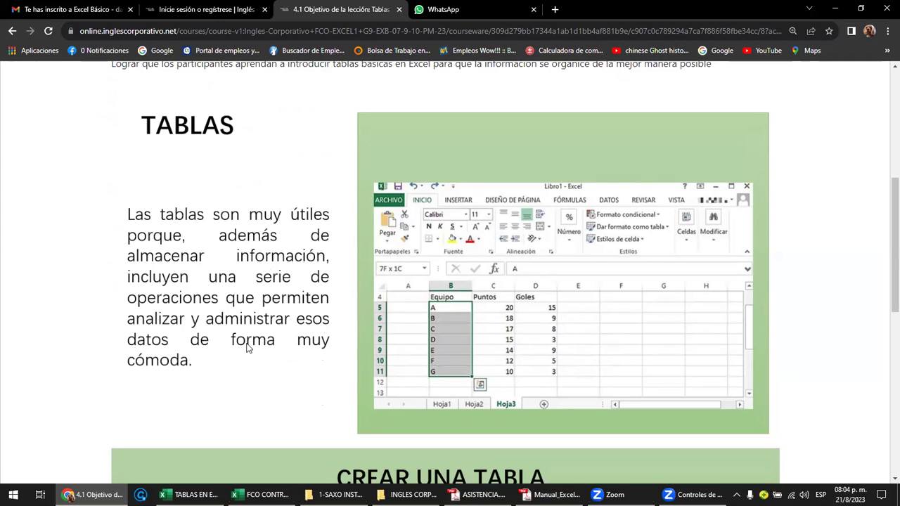
pyautogui.scroll(-2, 300, 341)
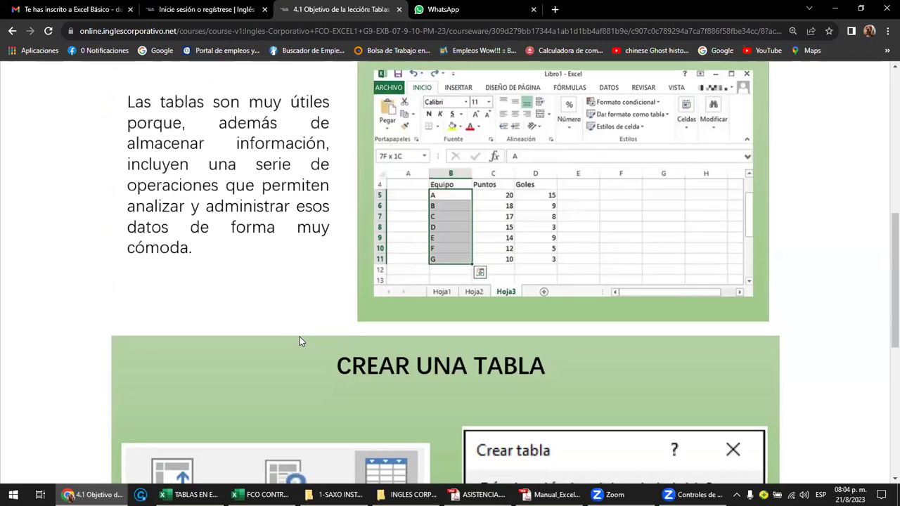
pyautogui.scroll(-1, 300, 340)
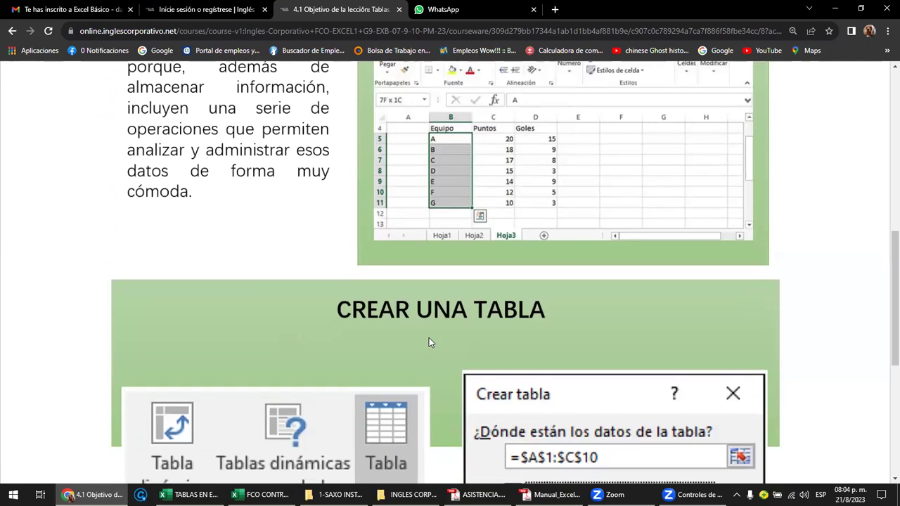
pyautogui.scroll(-1, 429, 338)
pyautogui.scroll(-1, 408, 329)
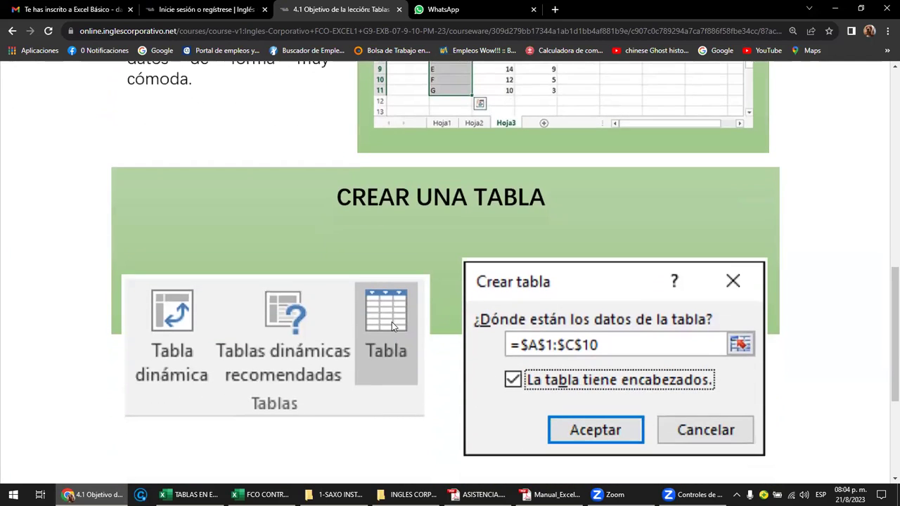
pyautogui.scroll(-1, 392, 322)
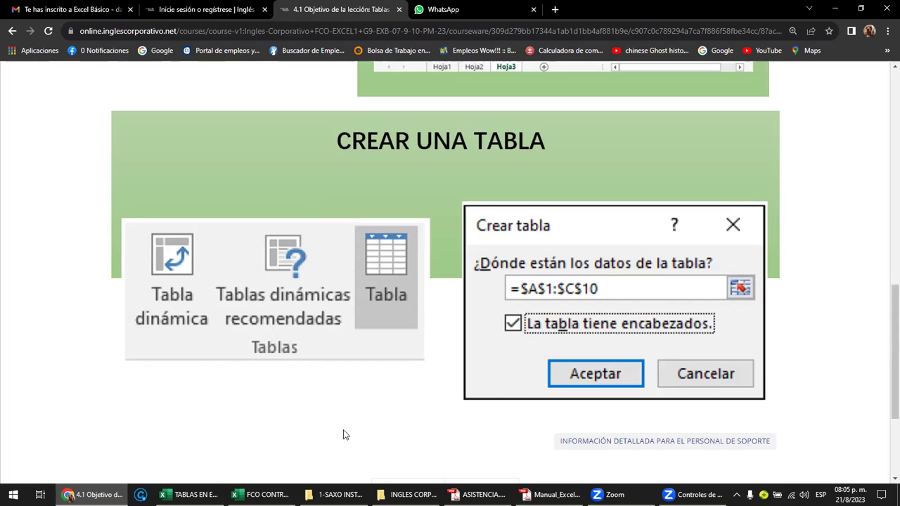
# Switch to the TABLAS EN EXCEL workbook with its ten-product CODIGO–TOTAL table
pyautogui.click(188, 495)
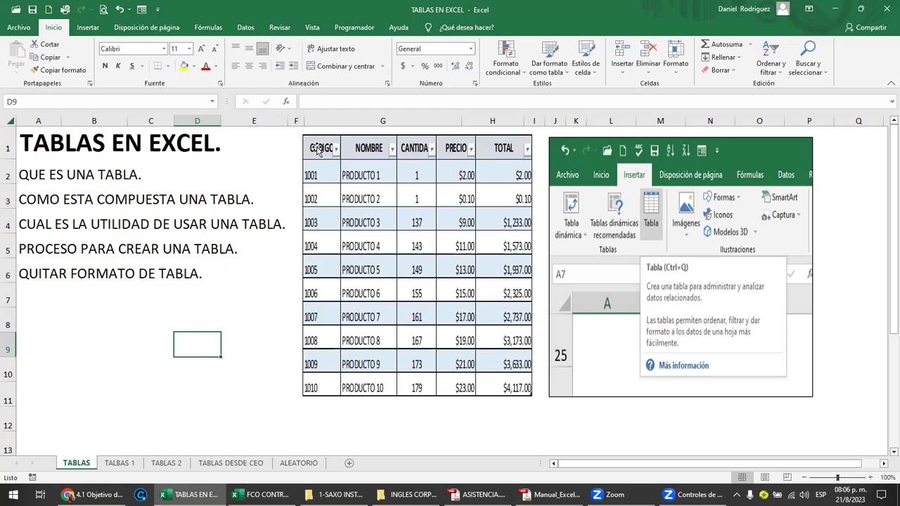
pyautogui.click(336, 154)
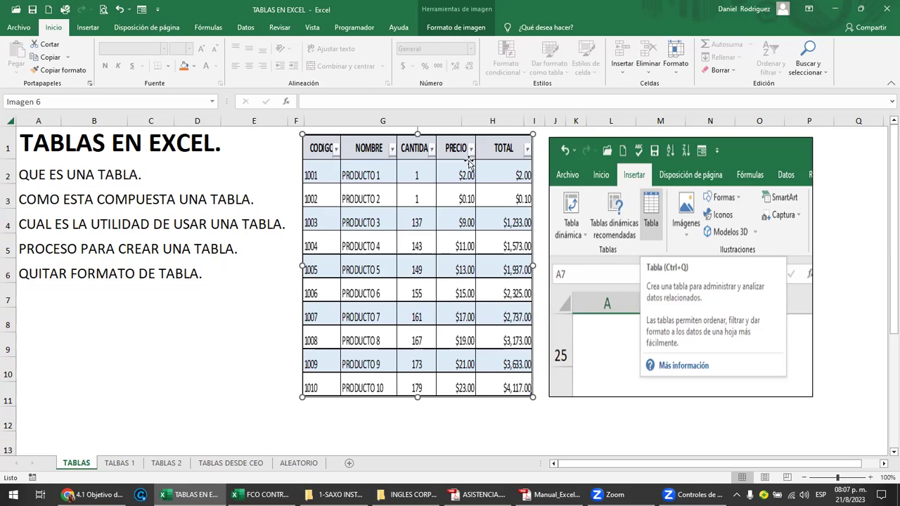
pyautogui.click(325, 122)
# Open the TABLAS 1 sheet and highlight the VENTAS POR MES range A5:F10, then deselect it
pyautogui.click(126, 465)
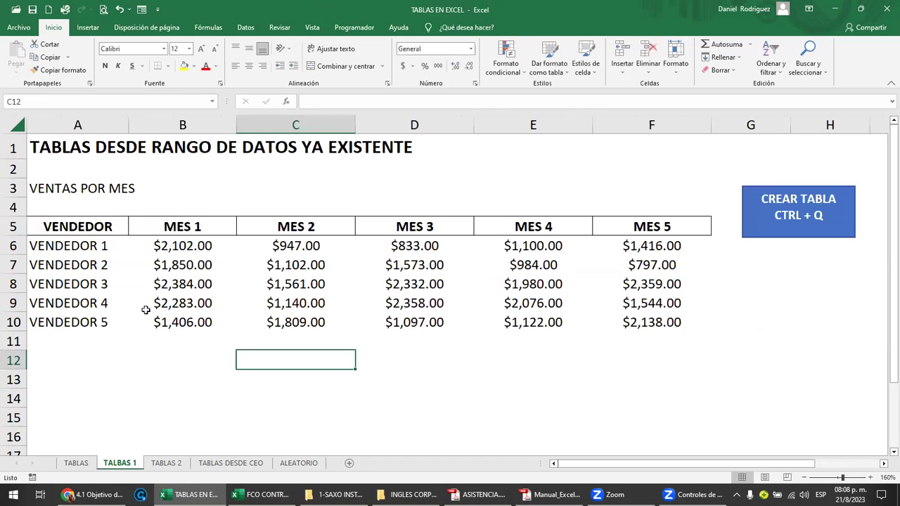
pyautogui.click(351, 188)
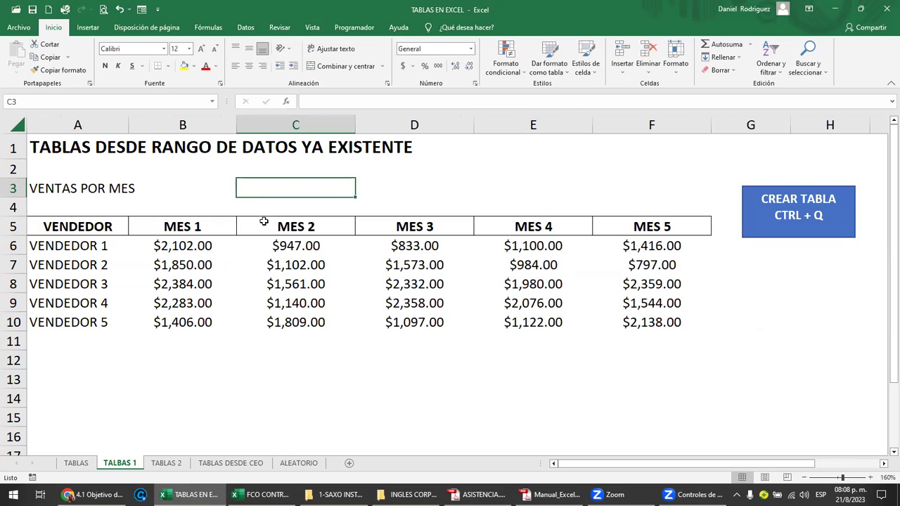
pyautogui.click(97, 227)
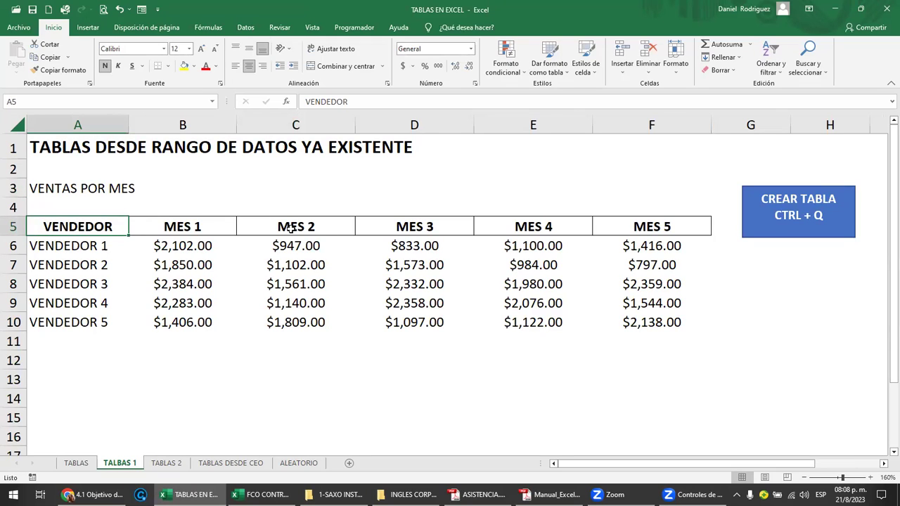
pyautogui.moveTo(85, 225)
pyautogui.mouseDown()
pyautogui.moveTo(357, 229)
pyautogui.moveTo(642, 318)
pyautogui.mouseUp()
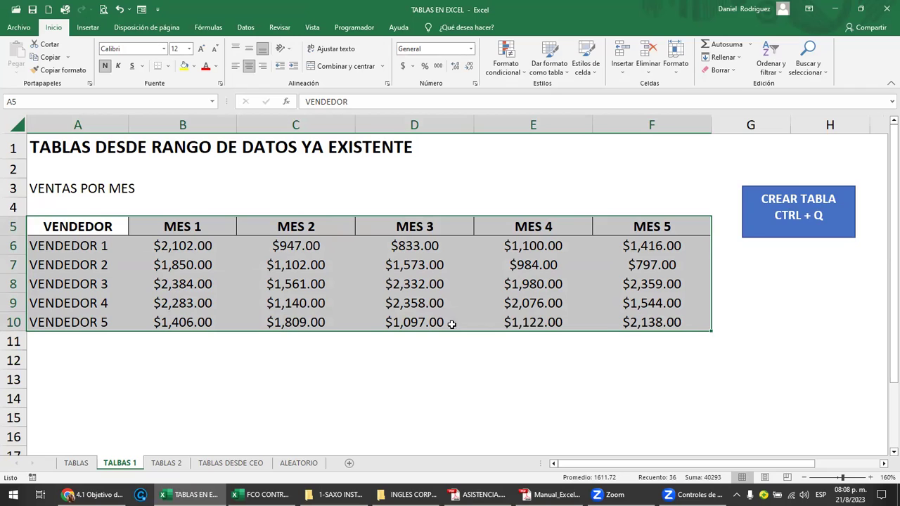
pyautogui.click(82, 228)
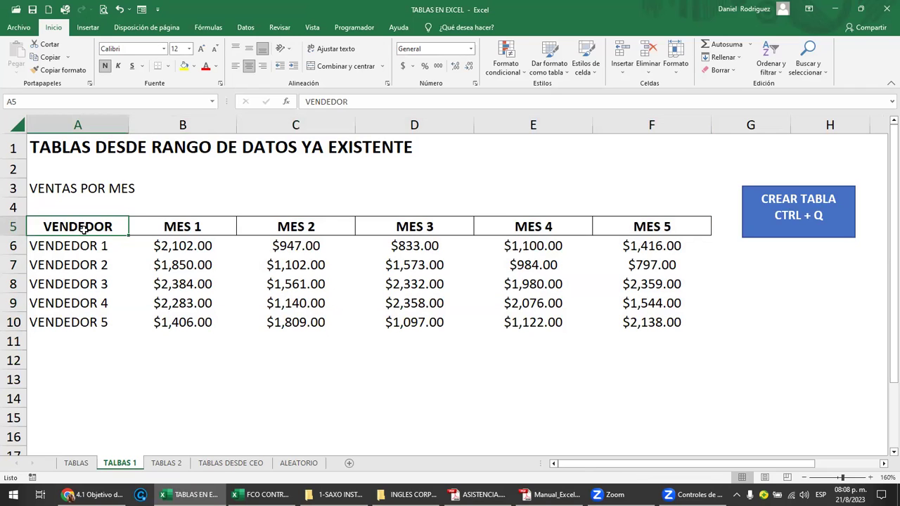
pyautogui.click(189, 359)
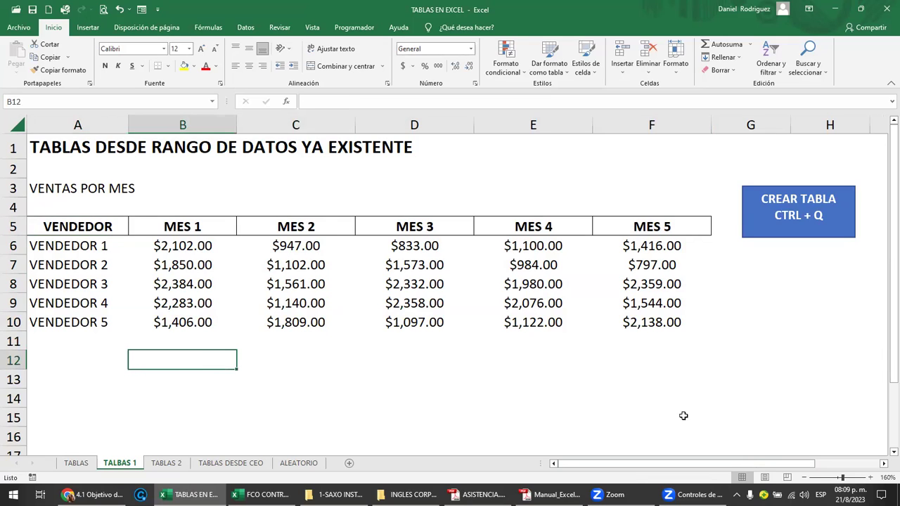
# Enter =SUMA(F6:F10) in F14 to total the MES 5 sales
pyautogui.click(643, 399)
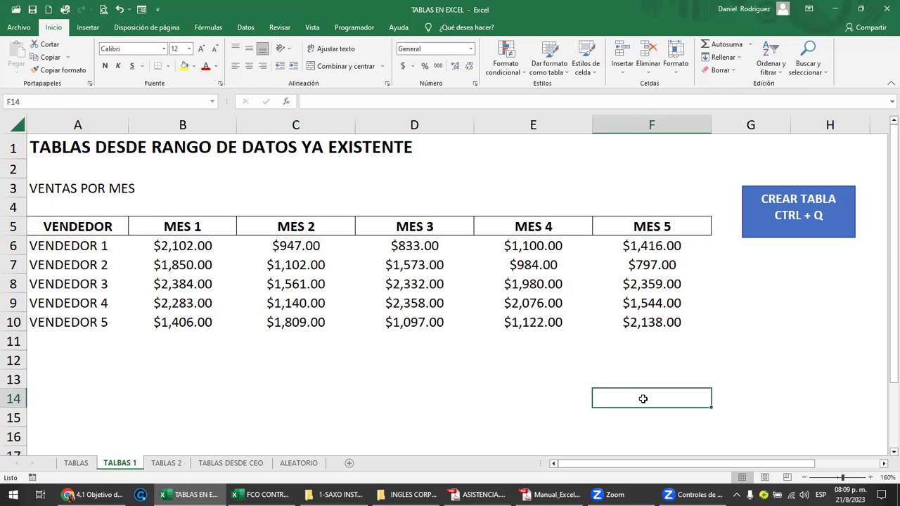
pyautogui.write('=')
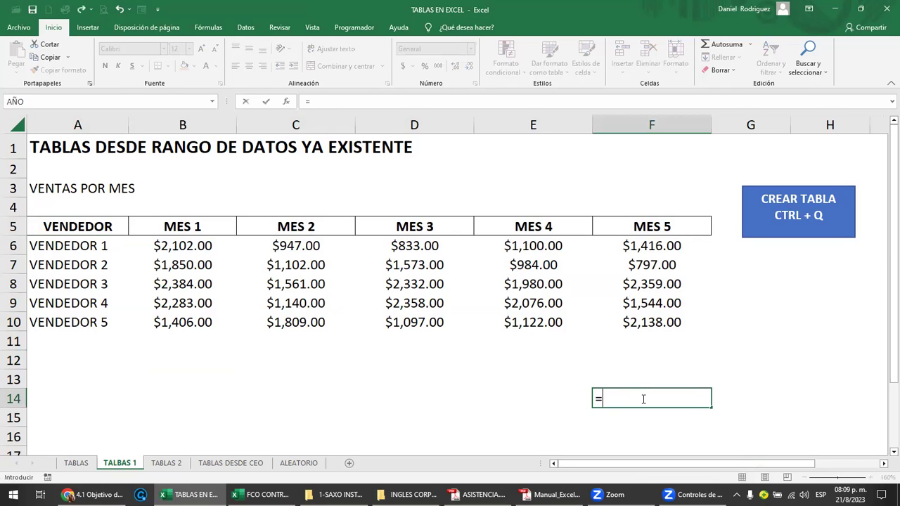
pyautogui.write('suma(')
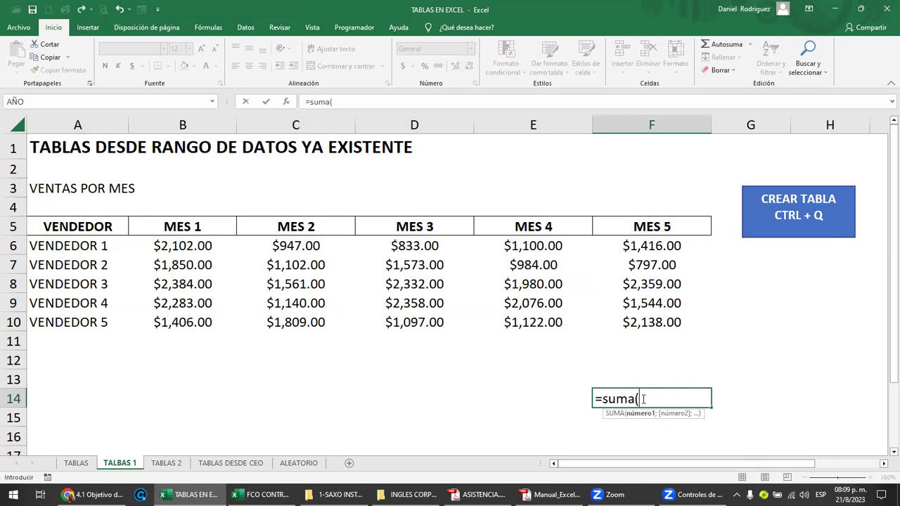
pyautogui.moveTo(641, 246); pyautogui.dragTo(636, 321)
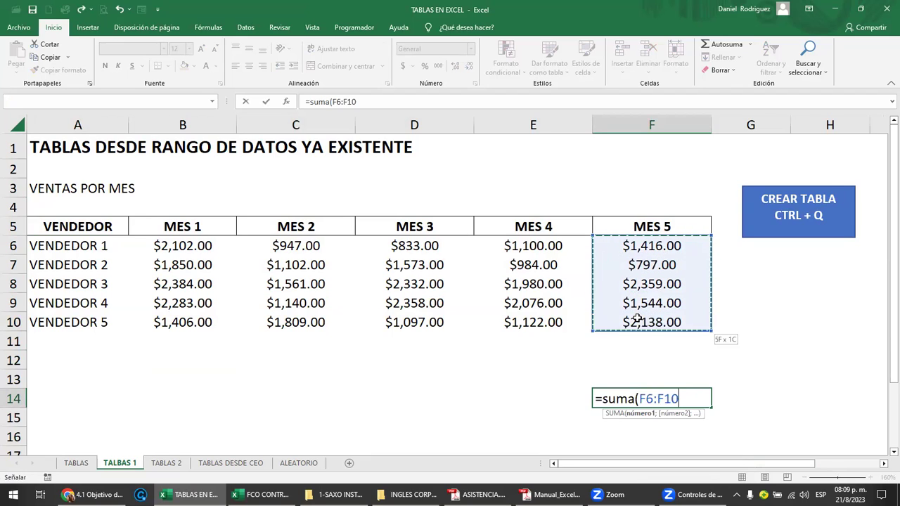
pyautogui.write(')')
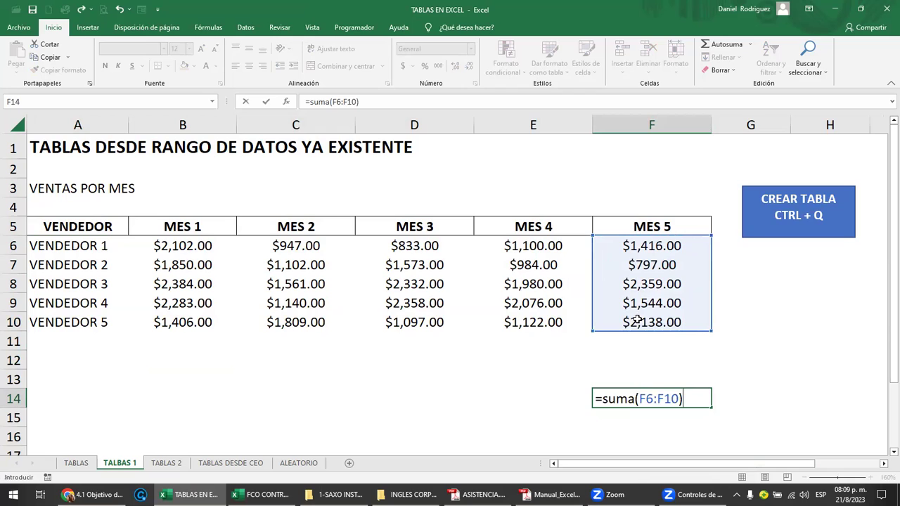
pyautogui.press('Return')
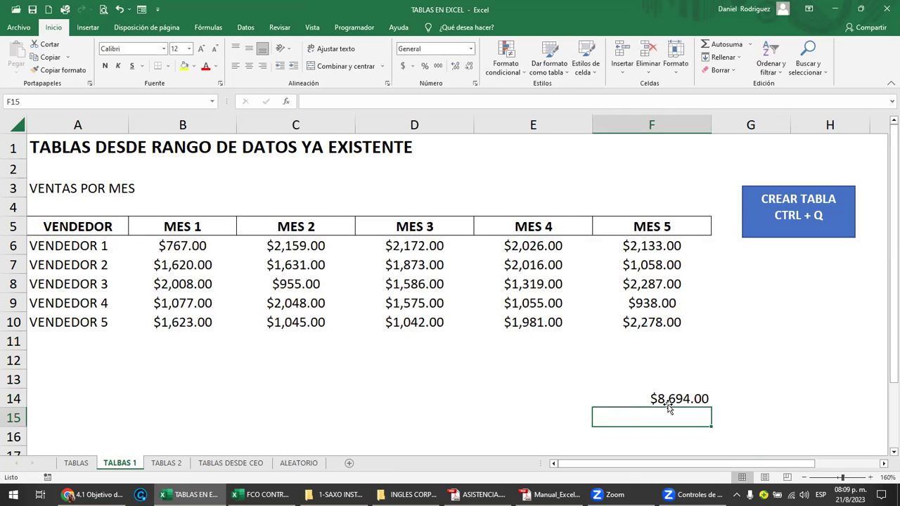
# Test the total's recalculation by entering 1 in F11, then undo it
pyautogui.doubleClick(672, 399)
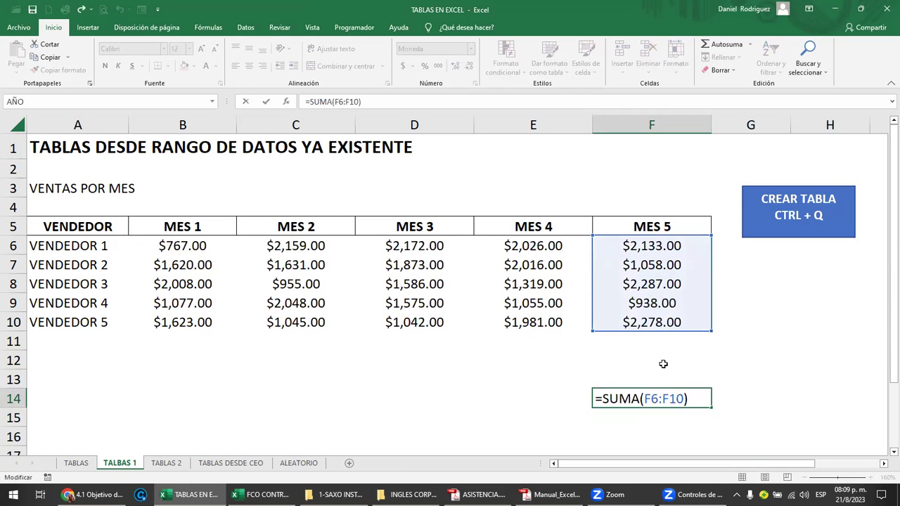
pyautogui.click(652, 343)
pyautogui.write('1')
pyautogui.press('Return')
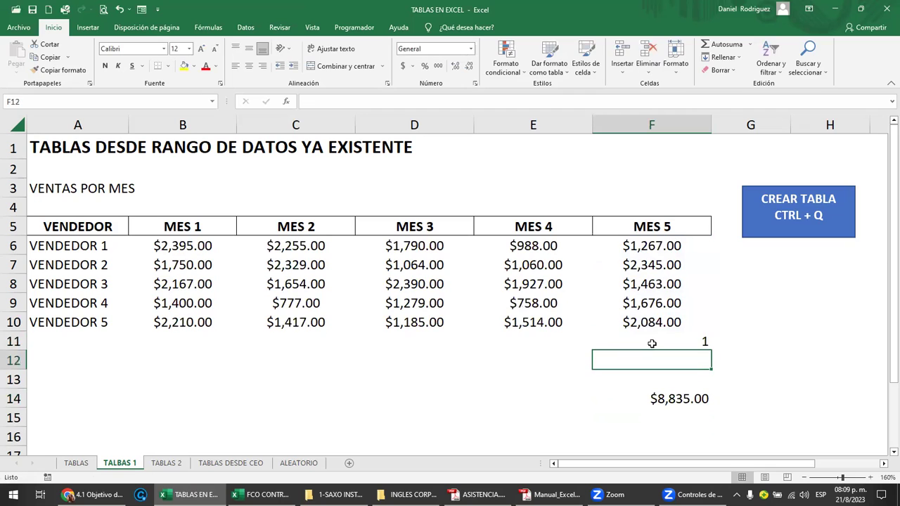
pyautogui.hotkey('ctrl', 'z')
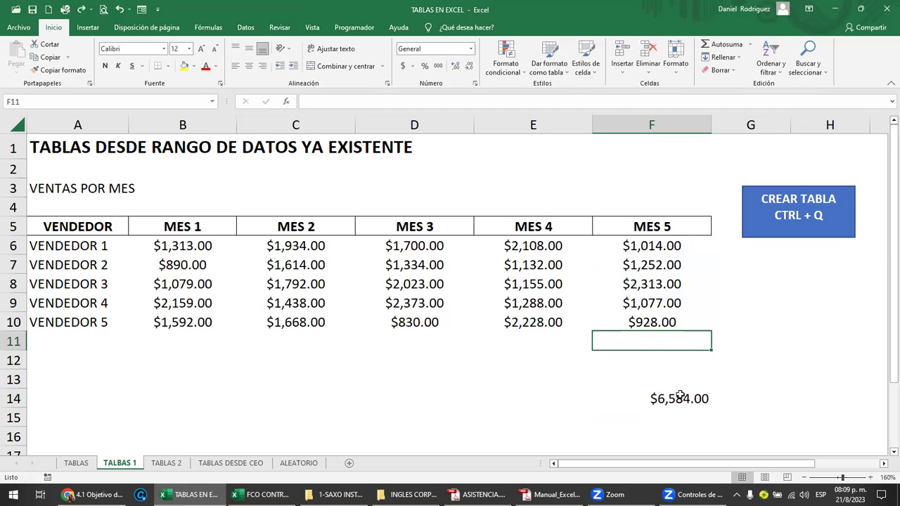
pyautogui.click(673, 398)
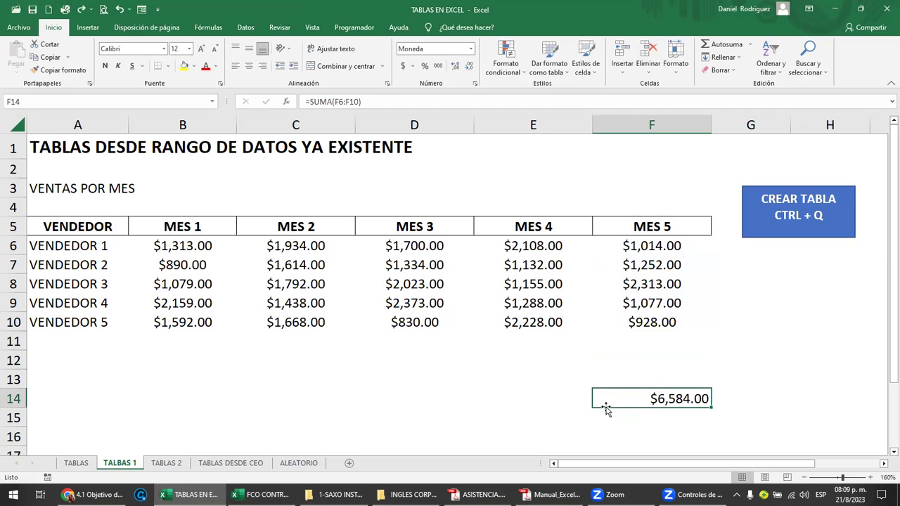
# Move the MES 5 total from F14 to H8 and inspect its range reference
pyautogui.moveTo(657, 390)
pyautogui.mouseDown()
pyautogui.moveTo(765, 367)
pyautogui.moveTo(814, 271)
pyautogui.moveTo(814, 283)
pyautogui.mouseUp()
pyautogui.press('F2')
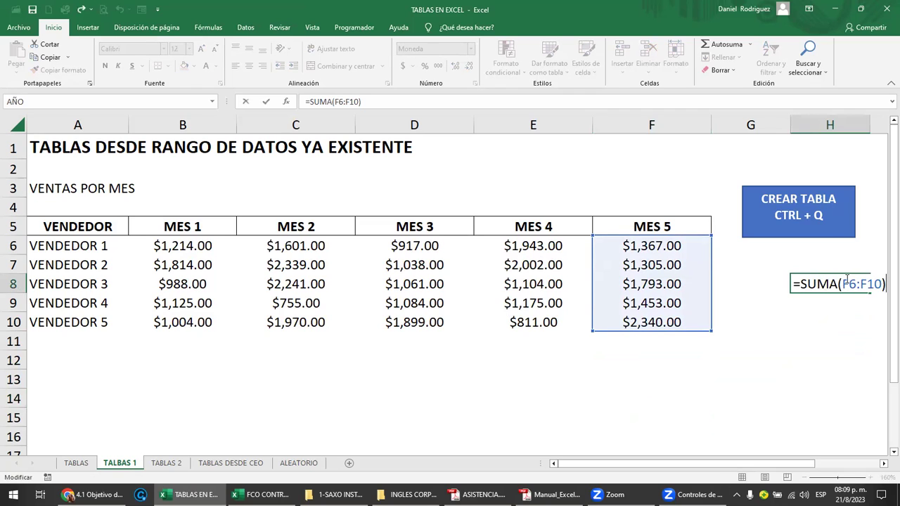
pyautogui.moveTo(843, 284); pyautogui.dragTo(869, 284)
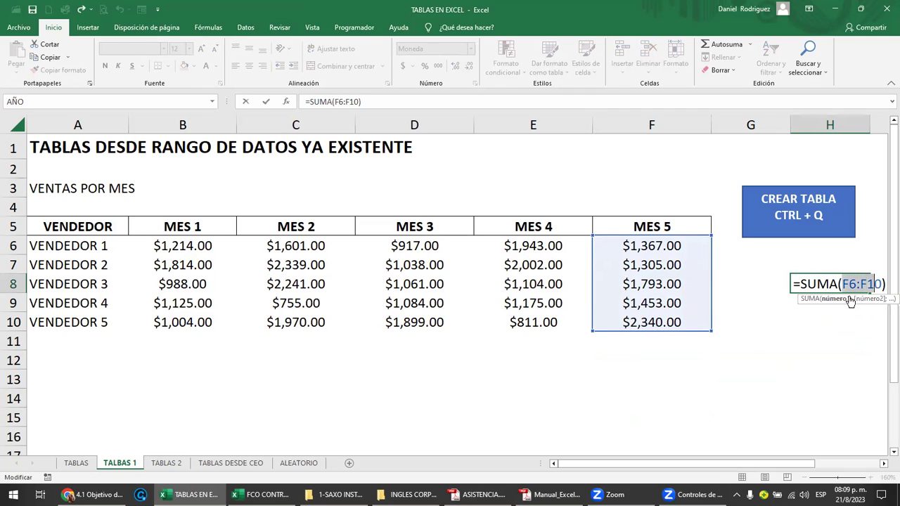
pyautogui.press('Escape')
# Test recalculation with 1 in F11, undo it, and delete the H8 total
pyautogui.click(665, 345)
pyautogui.write('1')
pyautogui.press('Return')
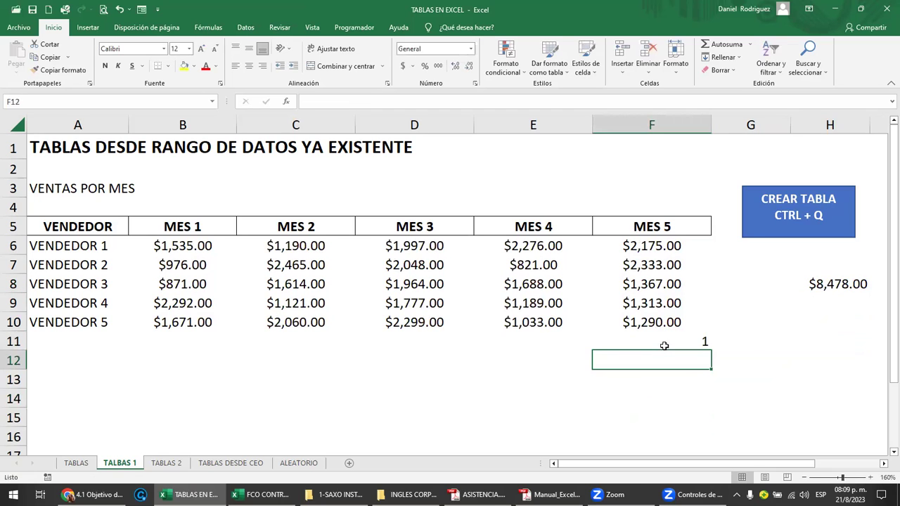
pyautogui.click(836, 283)
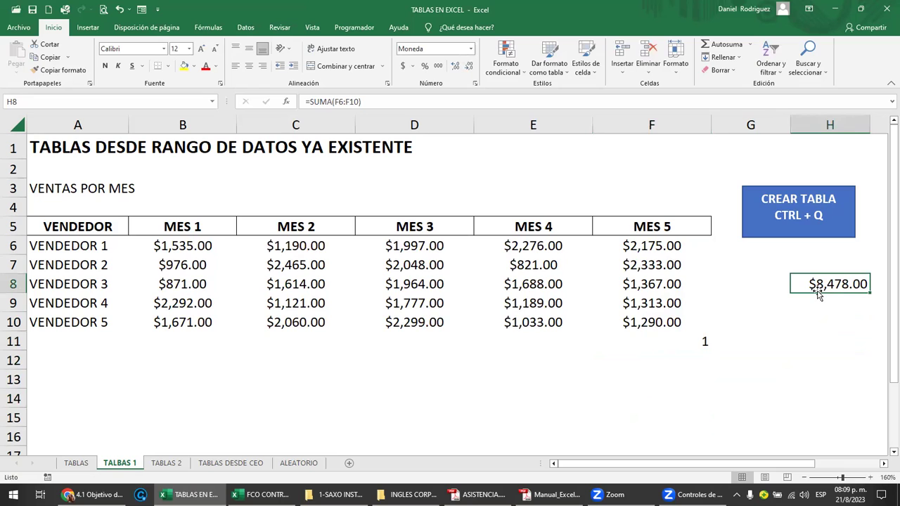
pyautogui.hotkey('ctrl', 'z')
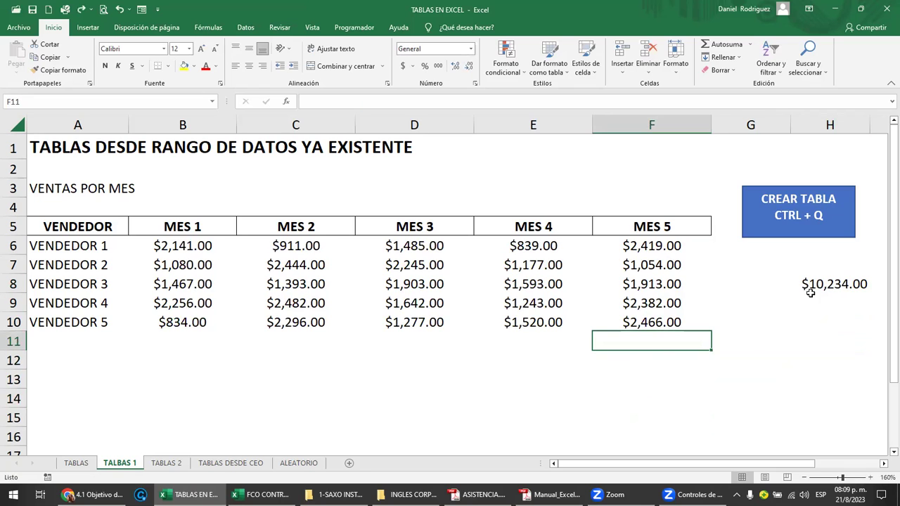
pyautogui.click(826, 285)
pyautogui.press('Delete')
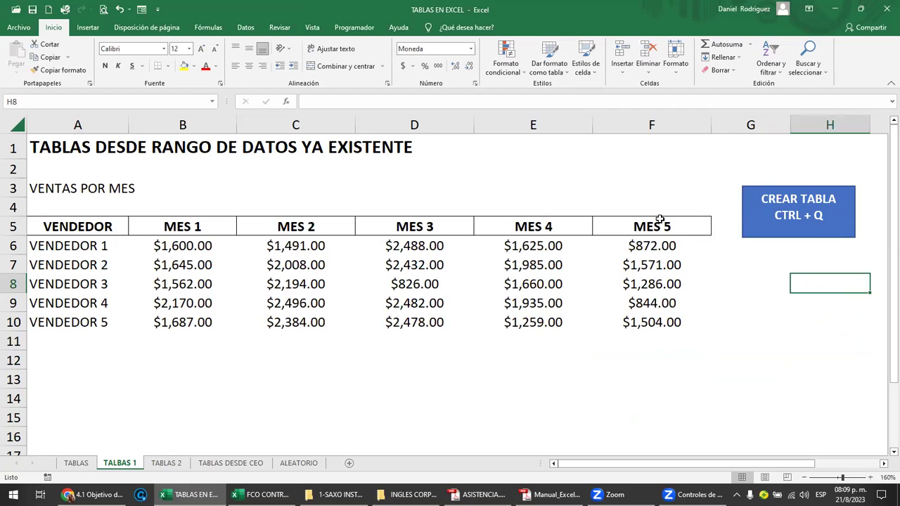
pyautogui.click(717, 224)
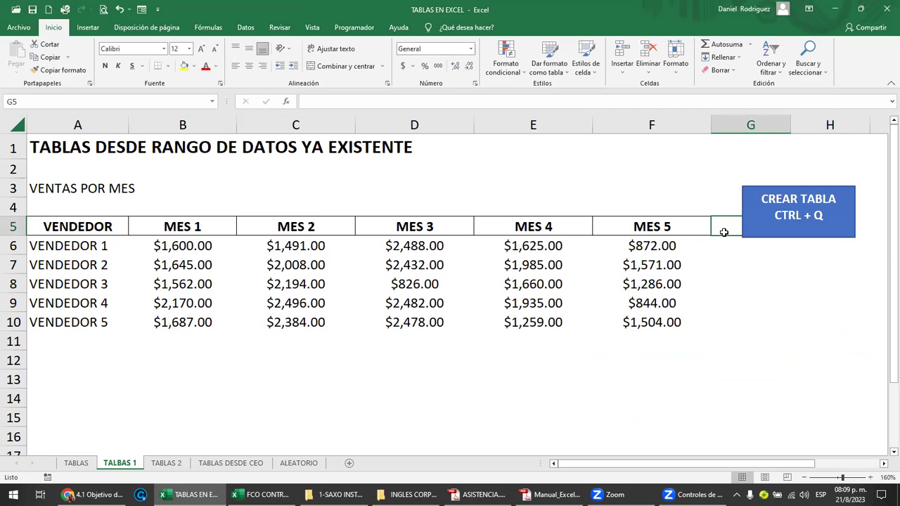
# Drag the CREAR TABLA CTRL + Q note box up and right, clear of the header
pyautogui.click(742, 196)
pyautogui.moveTo(754, 181)
pyautogui.mouseDown()
pyautogui.moveTo(774, 163)
pyautogui.moveTo(771, 146)
pyautogui.mouseUp()
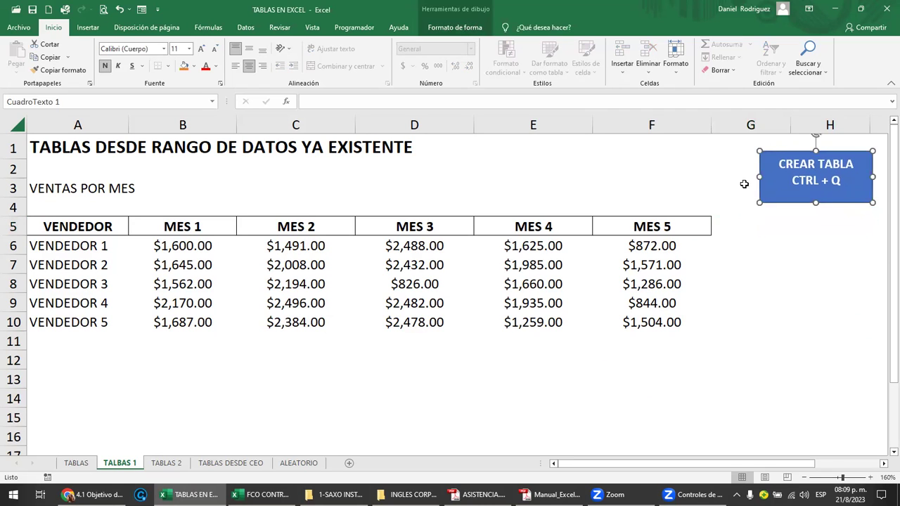
pyautogui.click(717, 244)
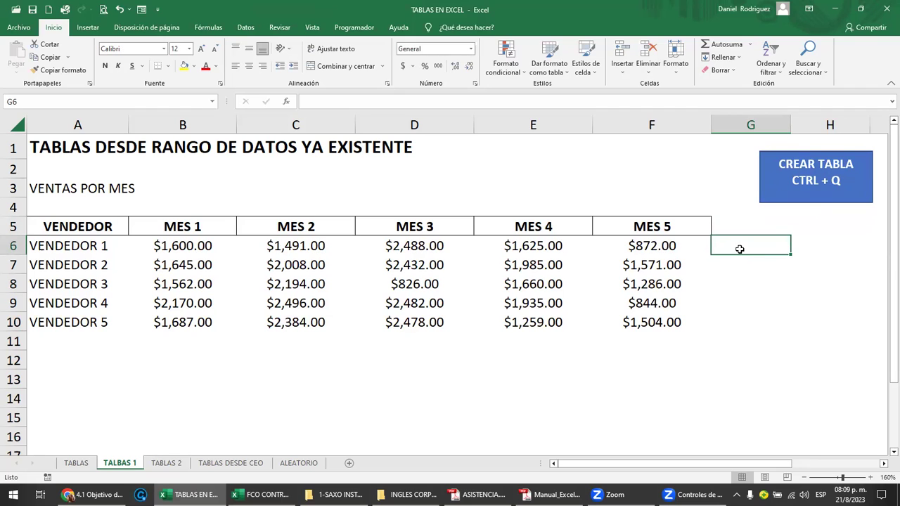
# Enter 500 in G6 to trigger recalculation, then delete it
pyautogui.write('500')
pyautogui.press('Return')
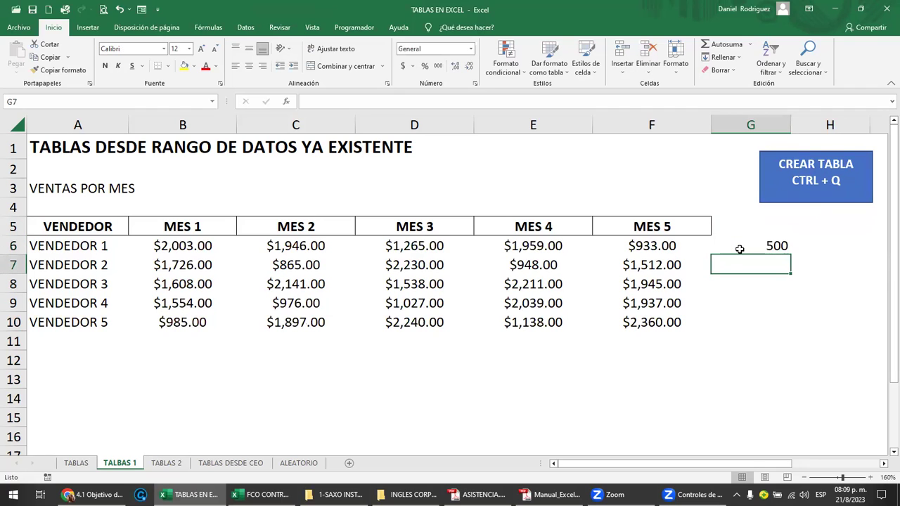
pyautogui.click(758, 242)
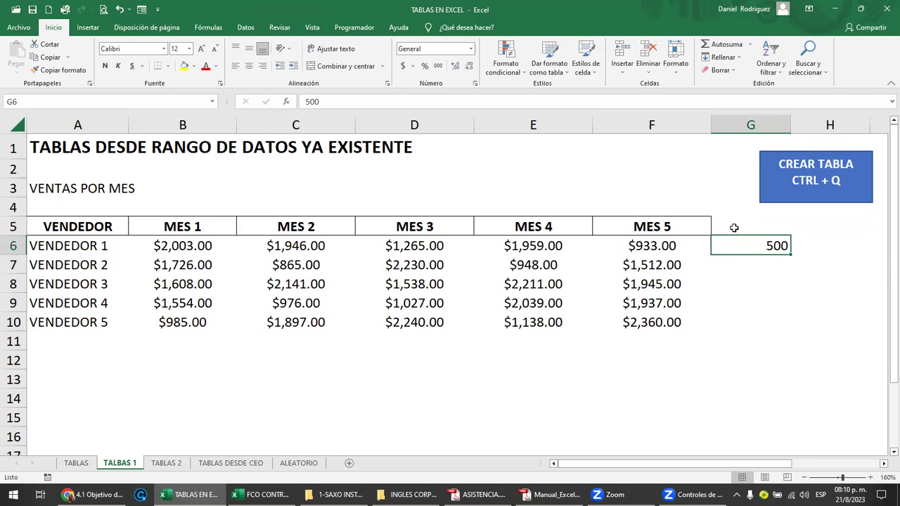
pyautogui.click(748, 261)
pyautogui.click(733, 244)
pyautogui.press('Delete')
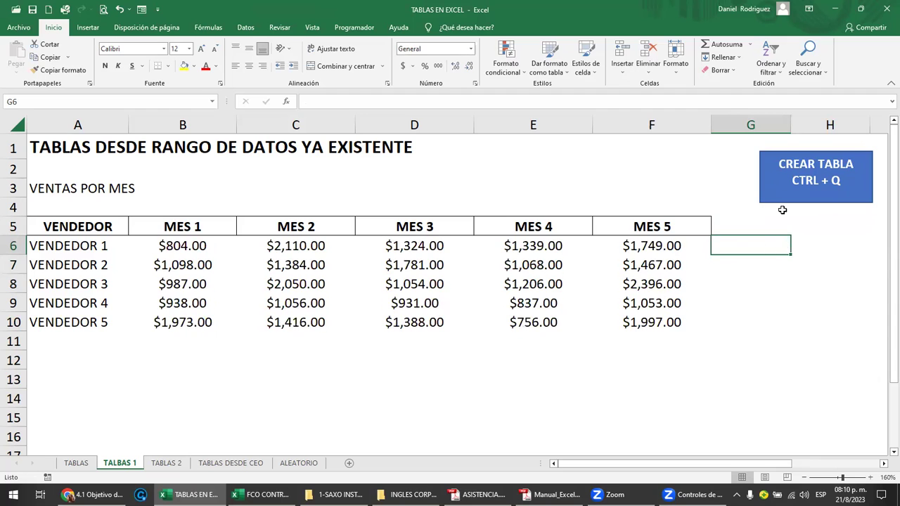
pyautogui.moveTo(65, 225)
pyautogui.mouseDown()
pyautogui.moveTo(650, 307)
pyautogui.moveTo(651, 322)
pyautogui.mouseUp()
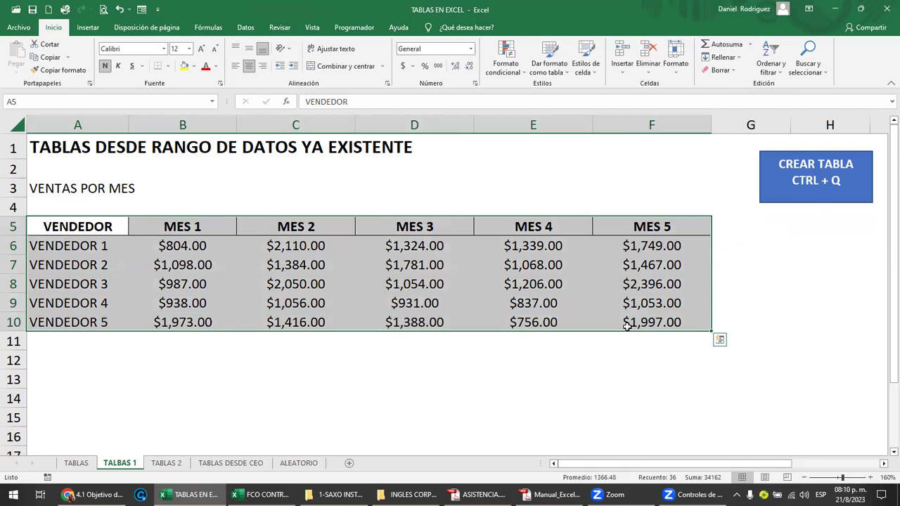
pyautogui.click(170, 243)
pyautogui.moveTo(169, 243); pyautogui.dragTo(184, 321)
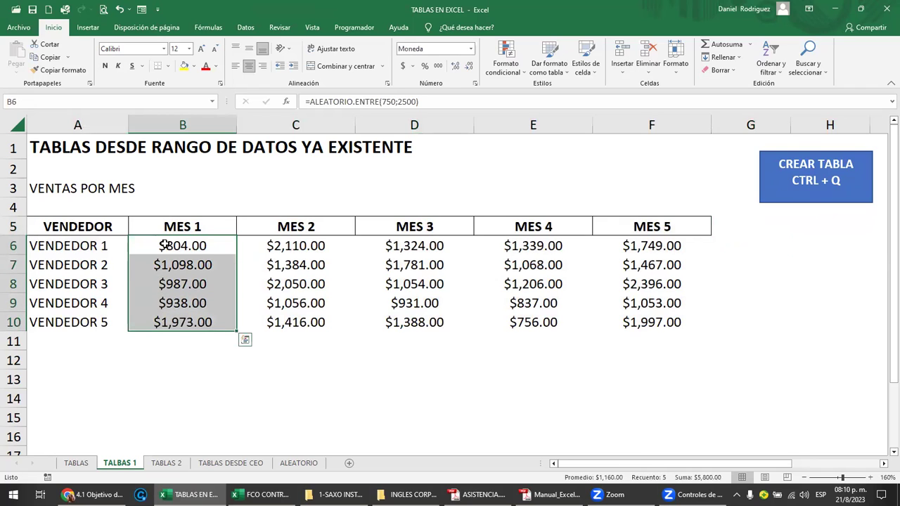
pyautogui.click(192, 357)
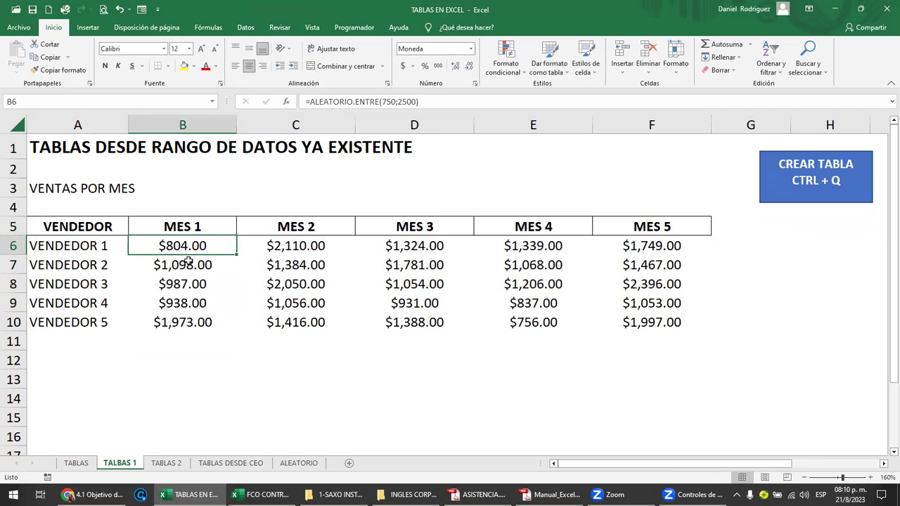
pyautogui.moveTo(181, 246); pyautogui.dragTo(621, 324)
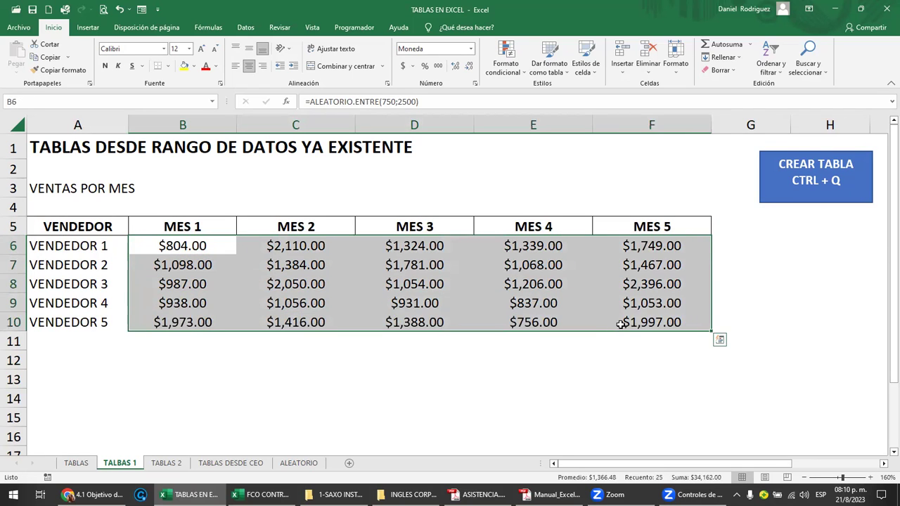
pyautogui.press('Delete')
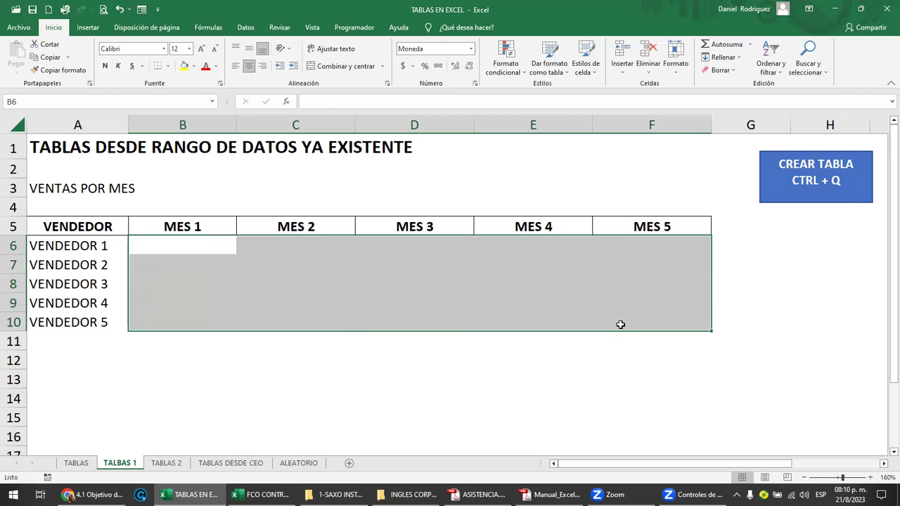
pyautogui.click(171, 253)
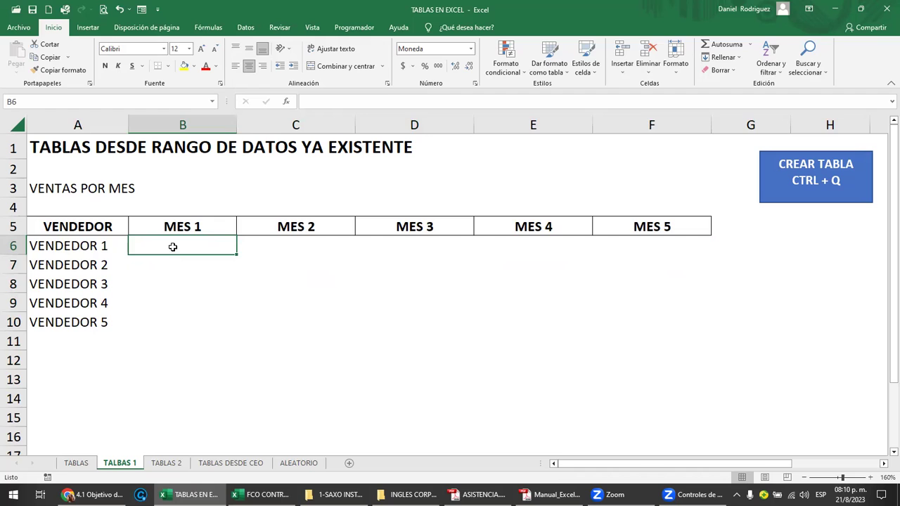
pyautogui.moveTo(174, 246)
pyautogui.mouseDown()
pyautogui.moveTo(532, 251)
pyautogui.moveTo(644, 324)
pyautogui.mouseUp()
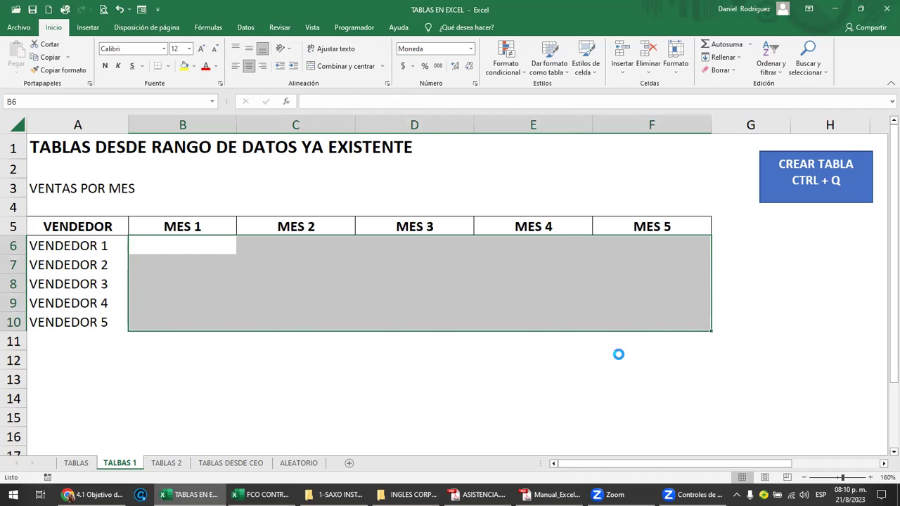
# On the ALEATORIO sheet, try entering 500 and 677 as sales in B4, then undo them
pyautogui.click(303, 464)
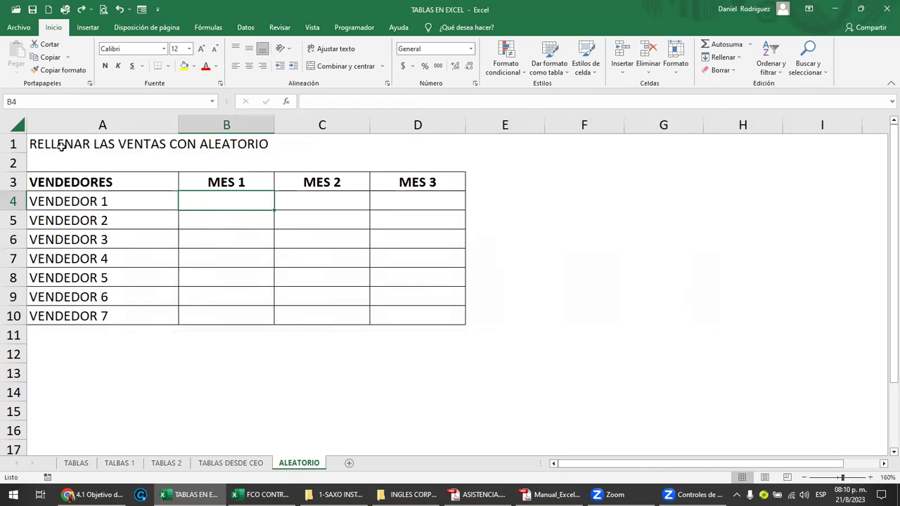
pyautogui.moveTo(253, 206); pyautogui.dragTo(435, 316)
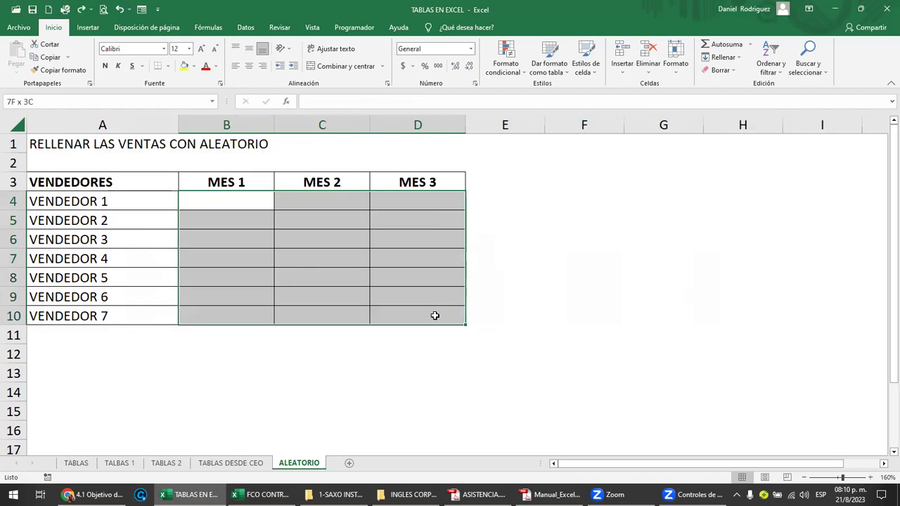
pyautogui.click(246, 204)
pyautogui.write('50')
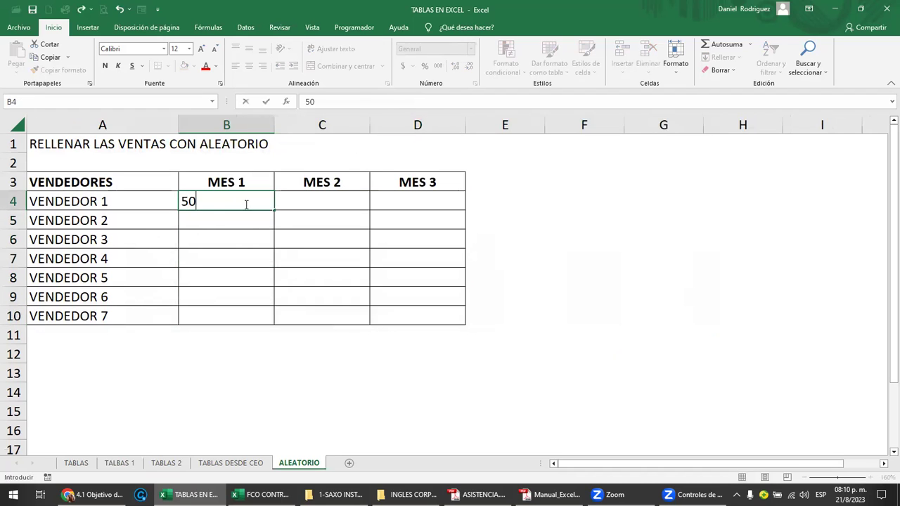
pyautogui.write('0')
pyautogui.press('Return')
pyautogui.write('677')
pyautogui.press('Return')
pyautogui.hotkey('ctrl', 'z')
pyautogui.hotkey('ctrl', 'z')
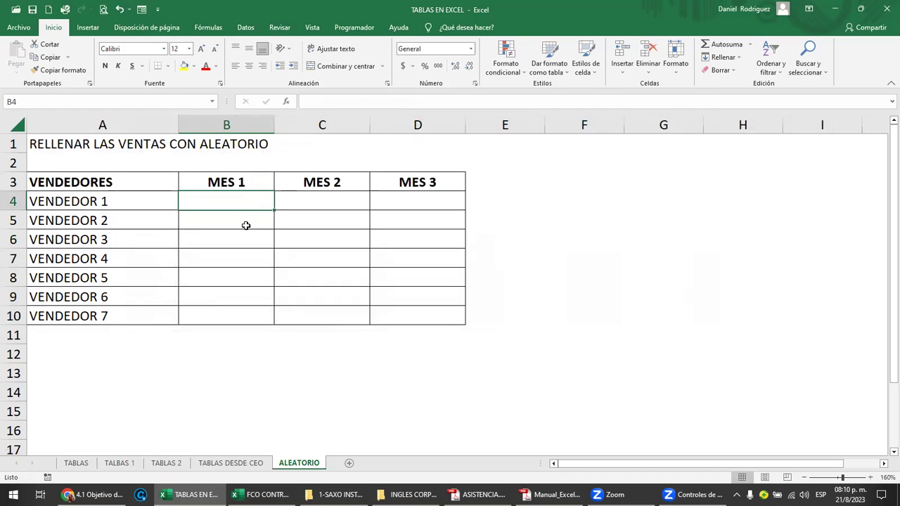
pyautogui.keyDown('ctrl'); pyautogui.scroll(2, 247, 230); pyautogui.keyUp('ctrl')
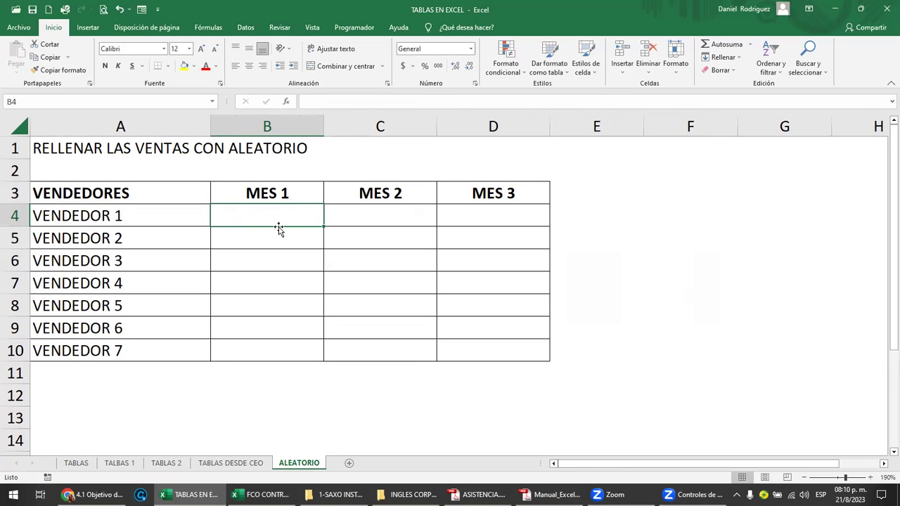
# Enter =ALEATORIO.ENTRE(500;100) in B4, which returns #¡NUM!
pyautogui.write('=alea')
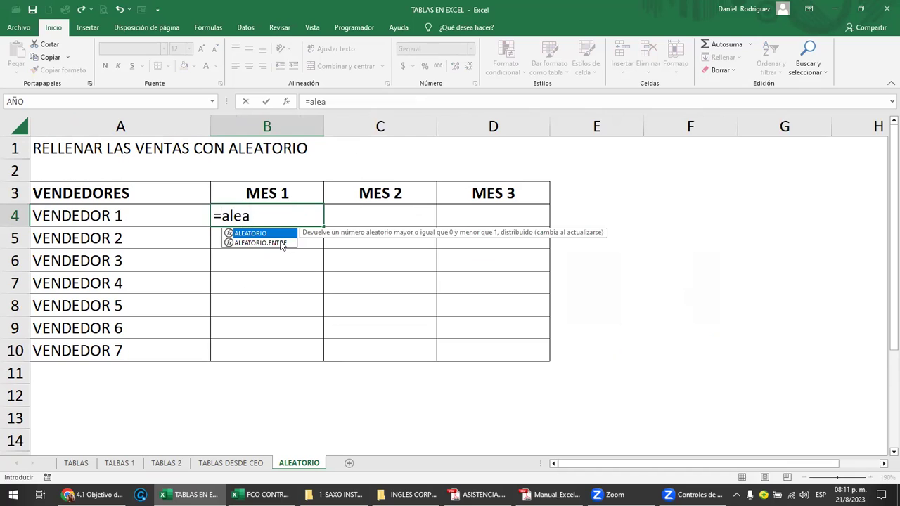
pyautogui.doubleClick(281, 243)
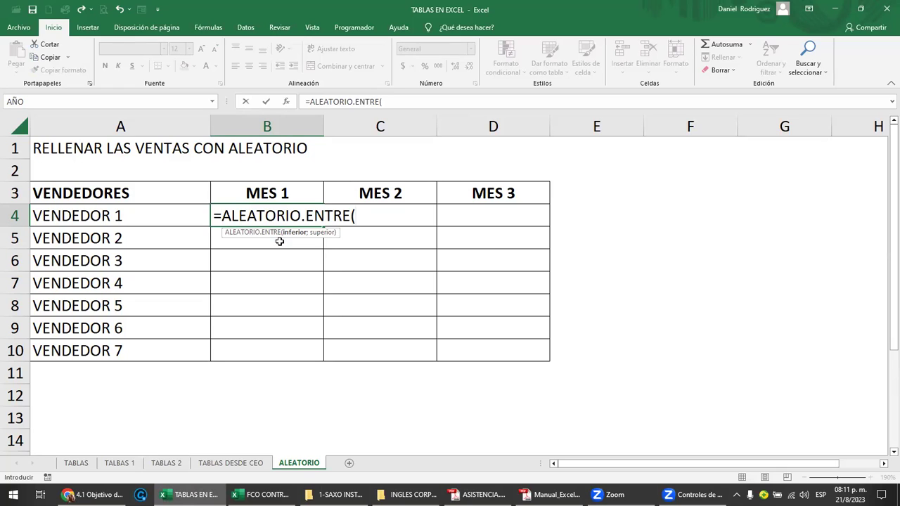
pyautogui.write('500')
pyautogui.write(';')
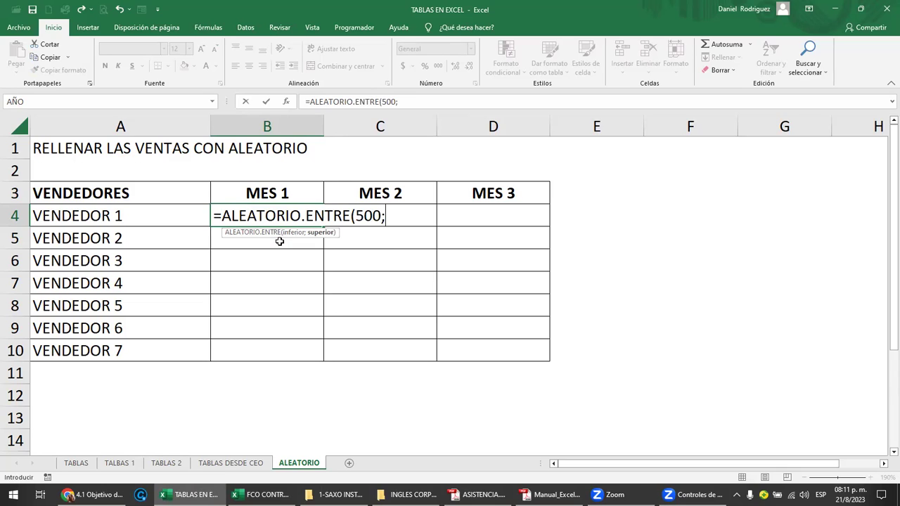
pyautogui.write('100)')
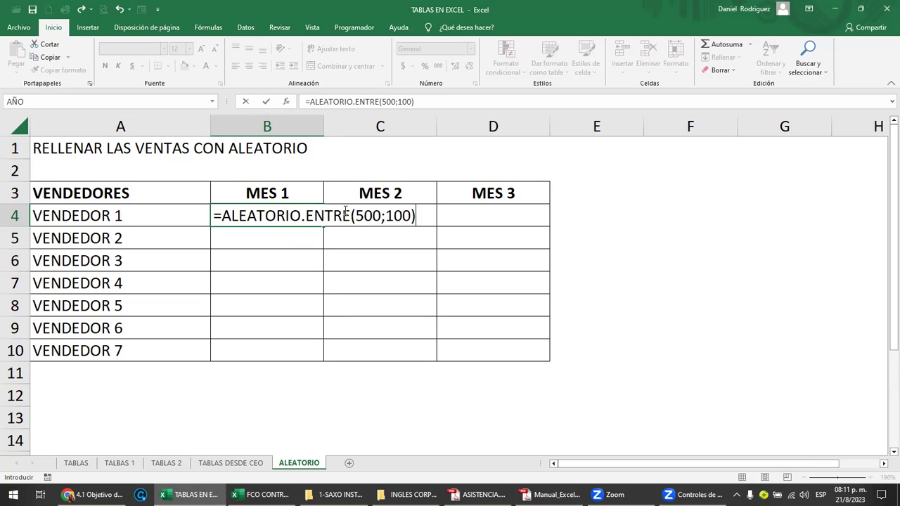
pyautogui.press('Return')
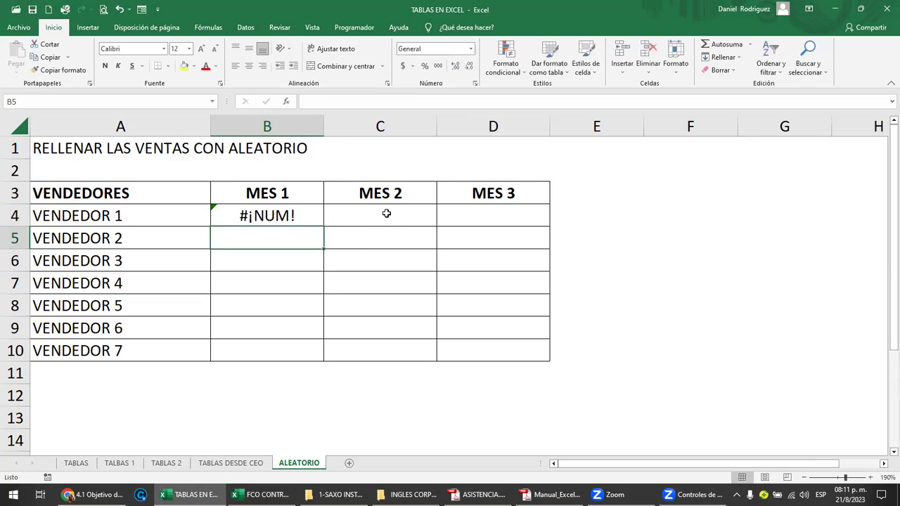
# Change the B4 formula's upper limit from 100 to 1000, giving =ALEATORIO.ENTRE(500;1000)
pyautogui.press('Up')
pyautogui.press('F2')
pyautogui.press('Left')
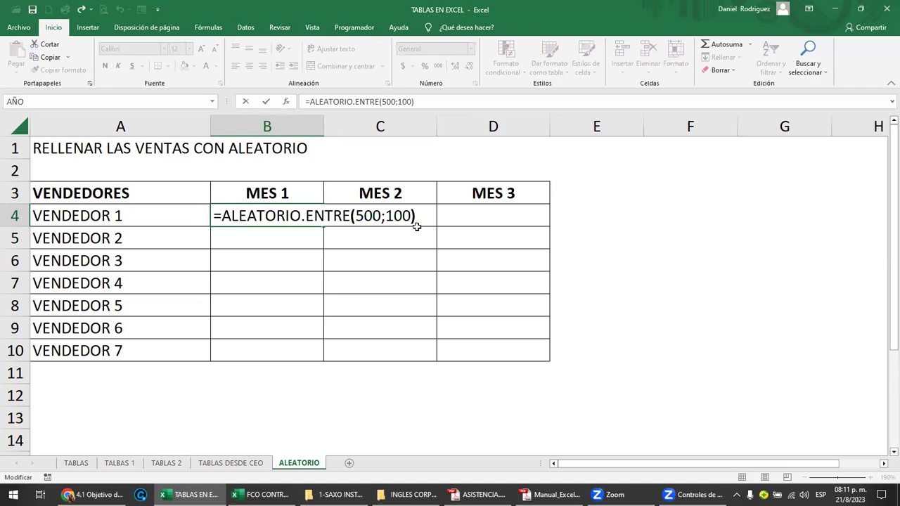
pyautogui.press('Left')
pyautogui.press('Left')
pyautogui.press('Left')
pyautogui.press('Left')
pyautogui.press('Right')
pyautogui.press('Right')
pyautogui.write('0')
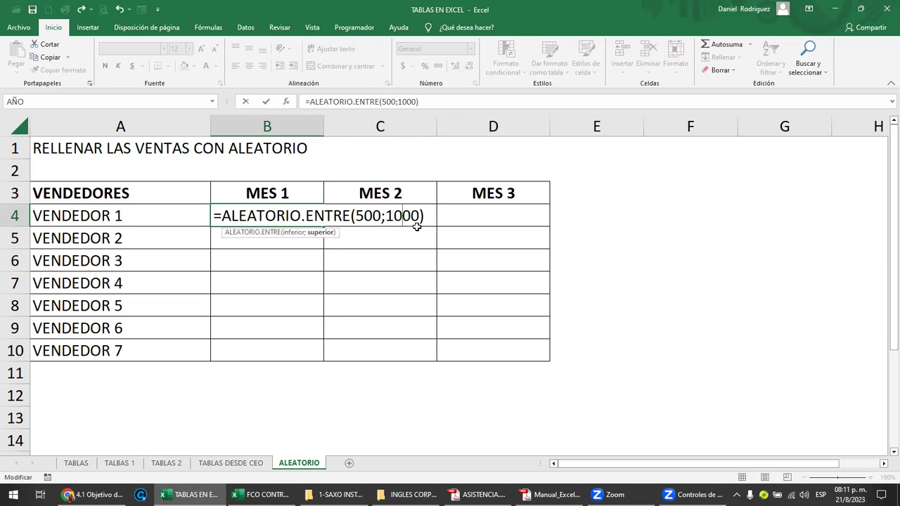
pyautogui.press('Return')
# Fill the B4 formula down to VENDEDOR 7 and across to MES 3 (B4:D10)
pyautogui.click(294, 212)
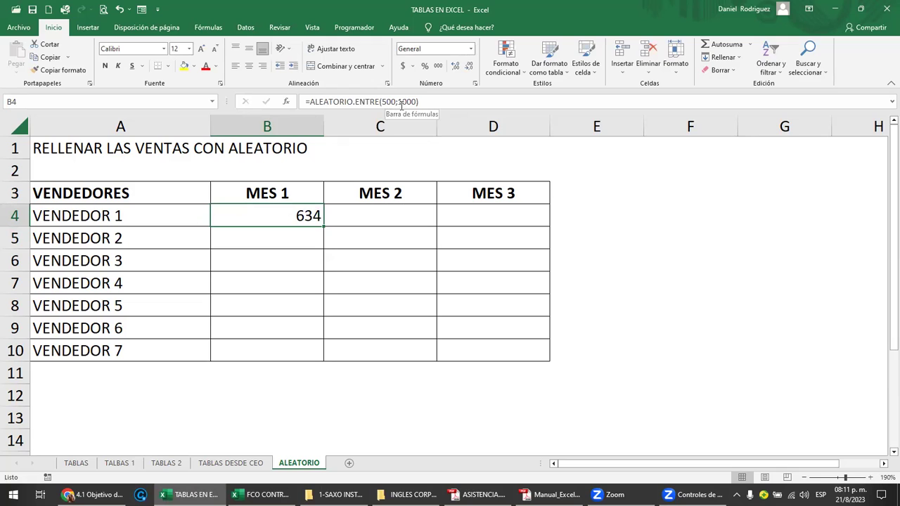
pyautogui.moveTo(322, 228); pyautogui.dragTo(305, 358)
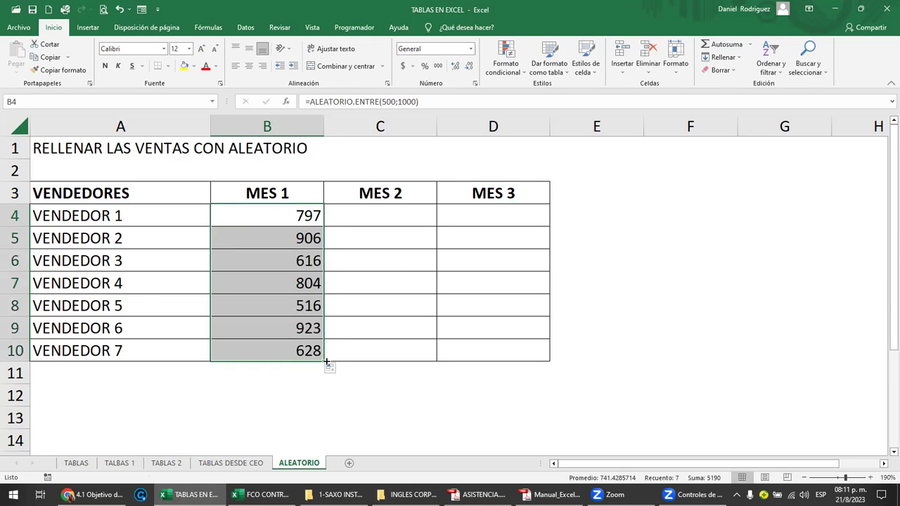
pyautogui.moveTo(323, 362); pyautogui.dragTo(541, 341)
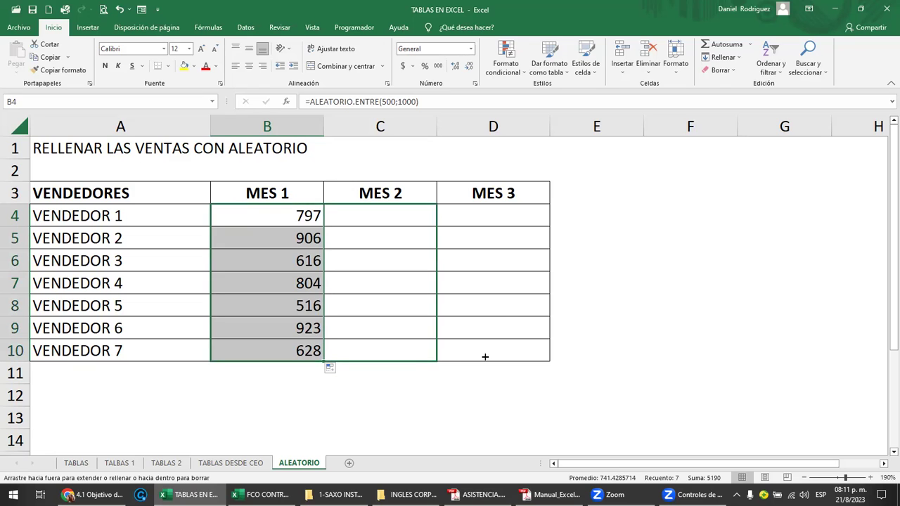
pyautogui.click(628, 290)
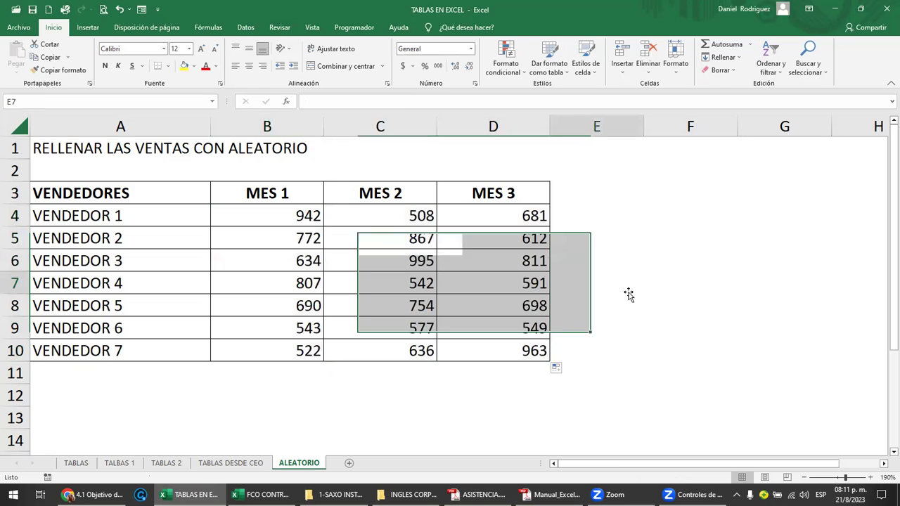
pyautogui.click(322, 221)
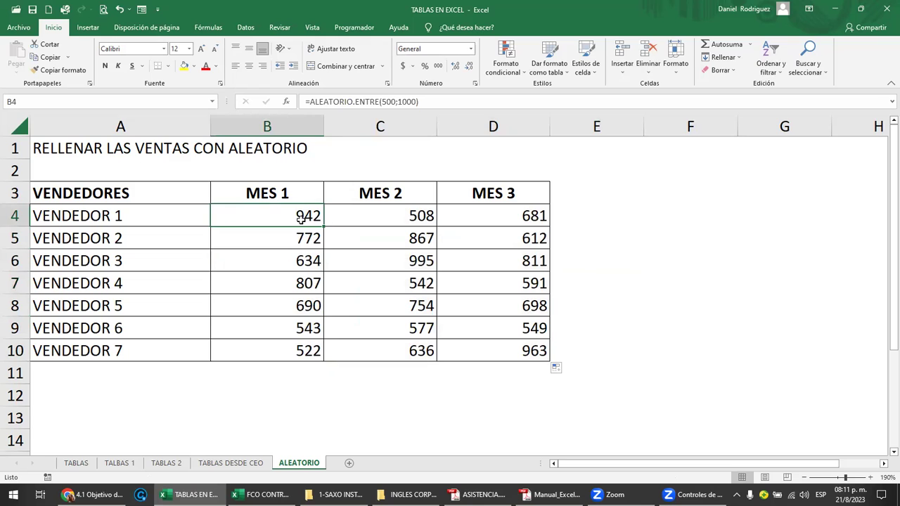
# Check B4's formula, then enter and delete a 1 in B11 to recalculate the random sales
pyautogui.press('F2')
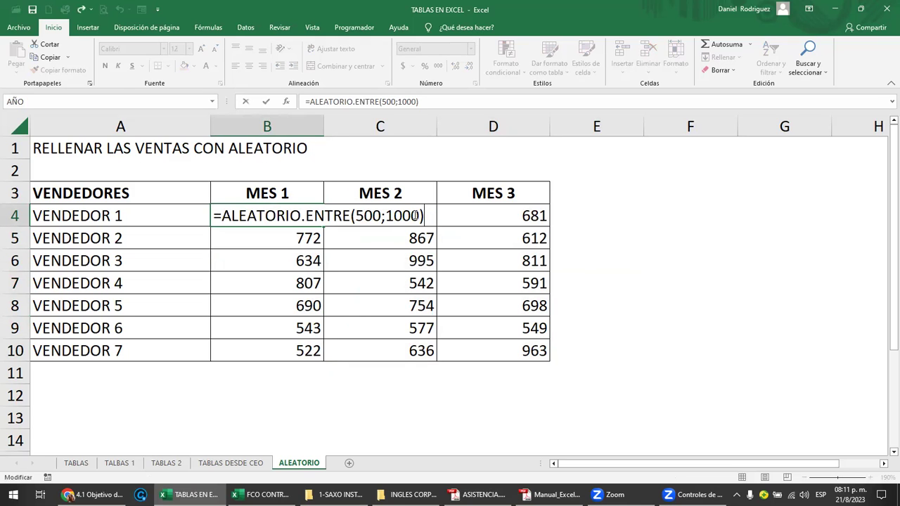
pyautogui.press('Escape')
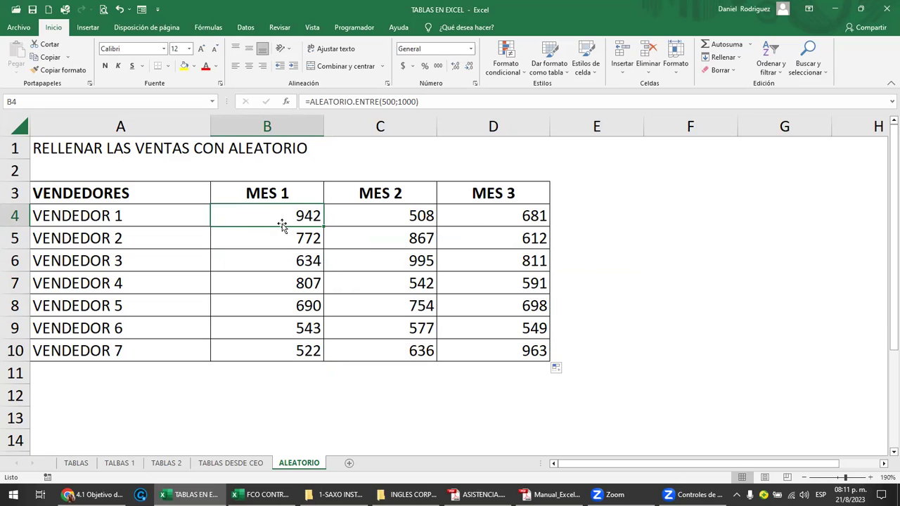
pyautogui.click(290, 380)
pyautogui.press('Down')
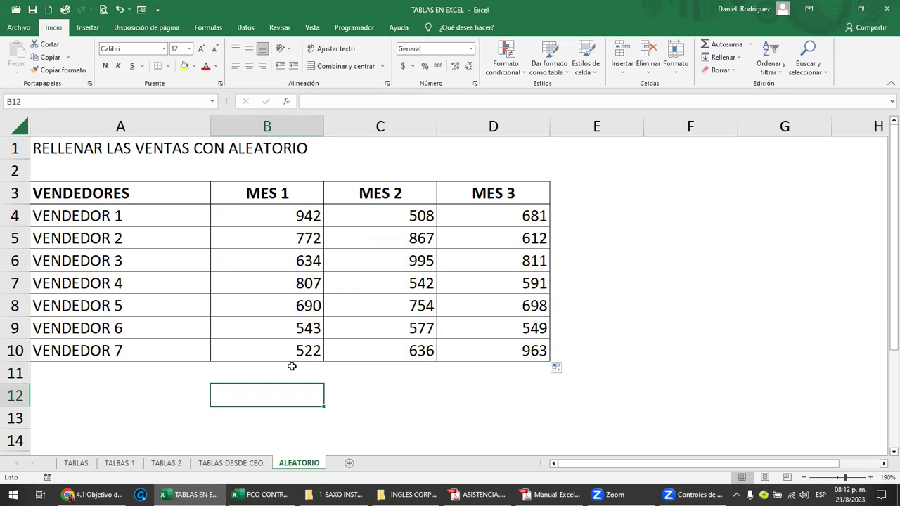
pyautogui.click(292, 366)
pyautogui.write('1')
pyautogui.press('Return')
pyautogui.click(292, 367)
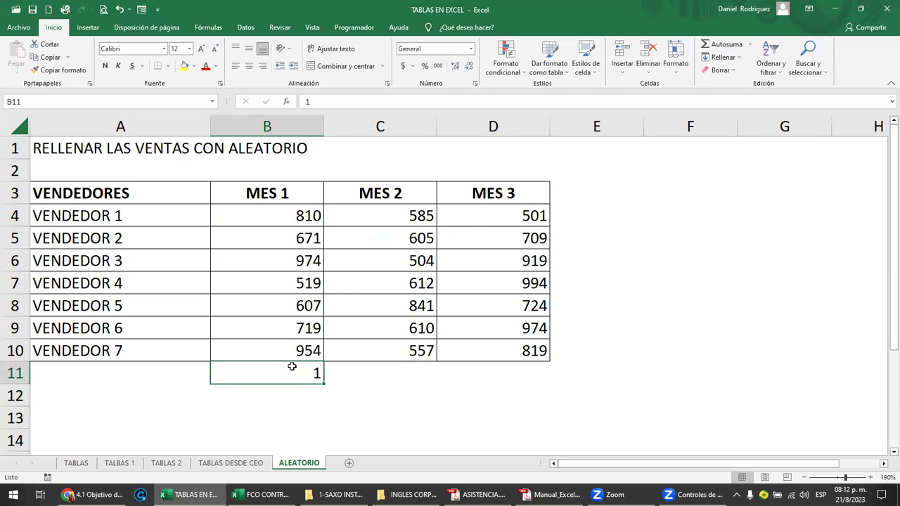
pyautogui.press('Delete')
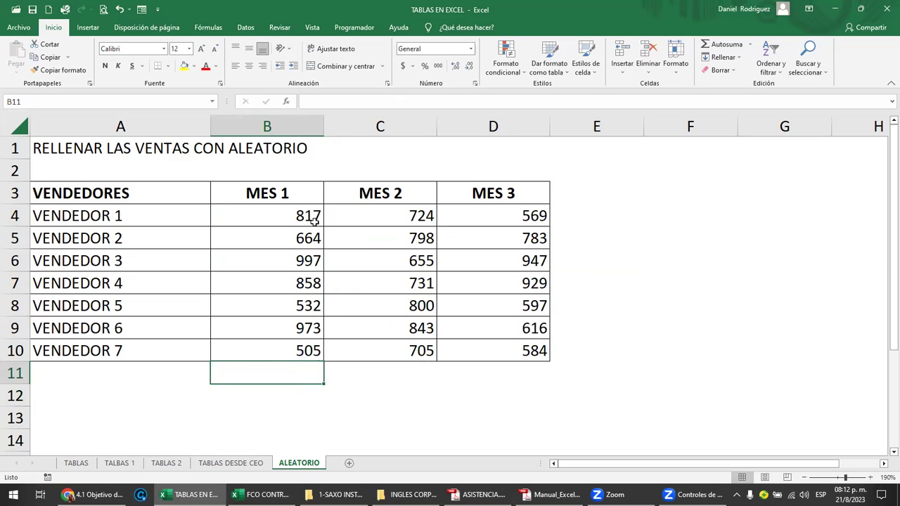
# Copy B4:D10 and paste it back over itself as values, fixing figures like 732 and 907
pyautogui.moveTo(275, 211); pyautogui.dragTo(481, 345)
pyautogui.hotkey('ctrl', 'c')
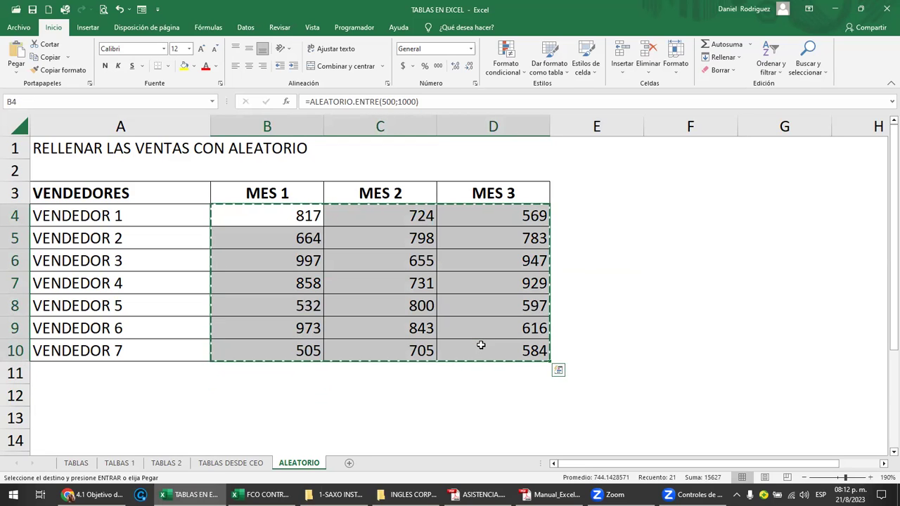
pyautogui.rightClick(267, 219)
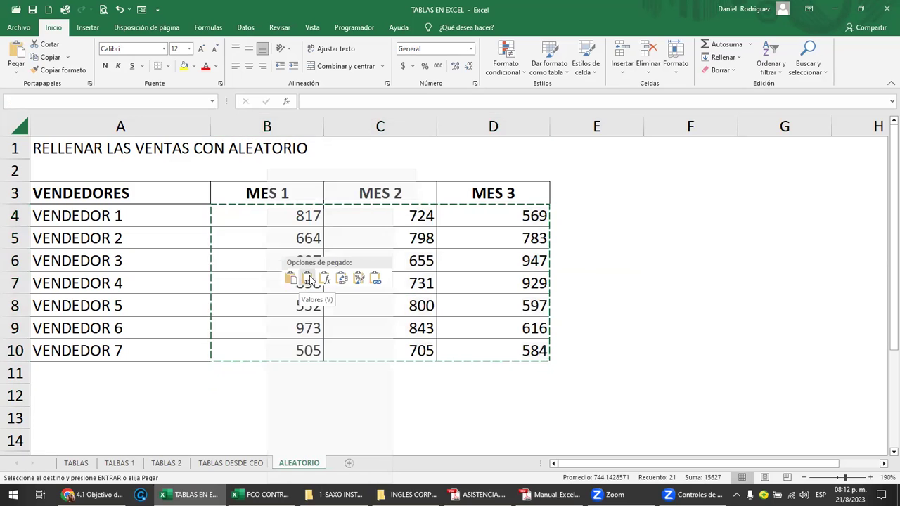
pyautogui.click(310, 279)
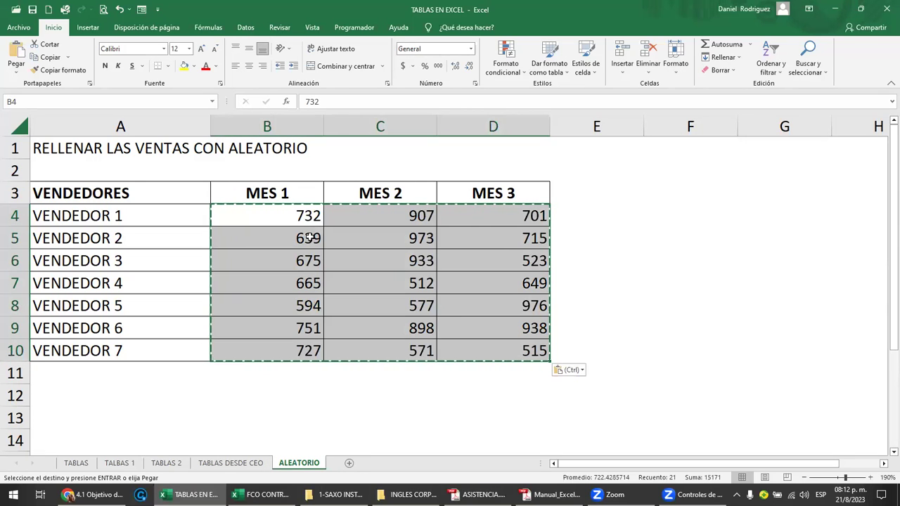
pyautogui.press('Escape')
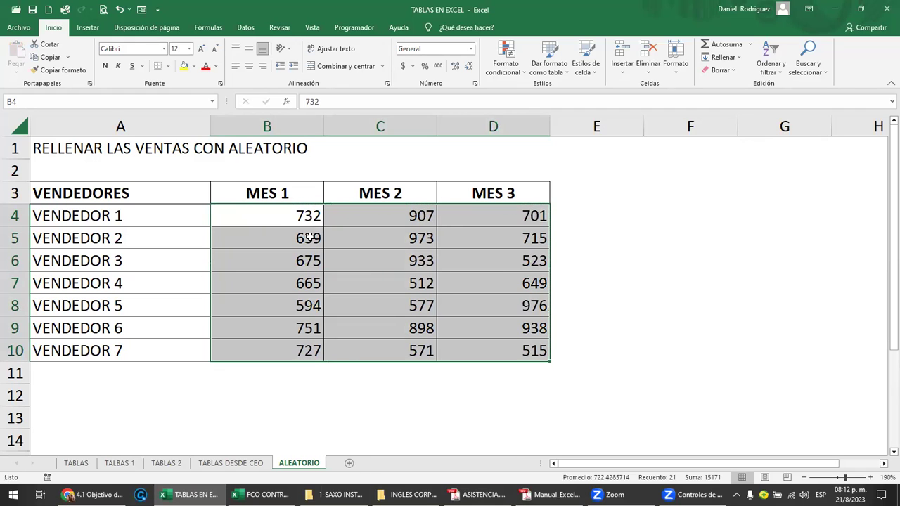
pyautogui.click(301, 216)
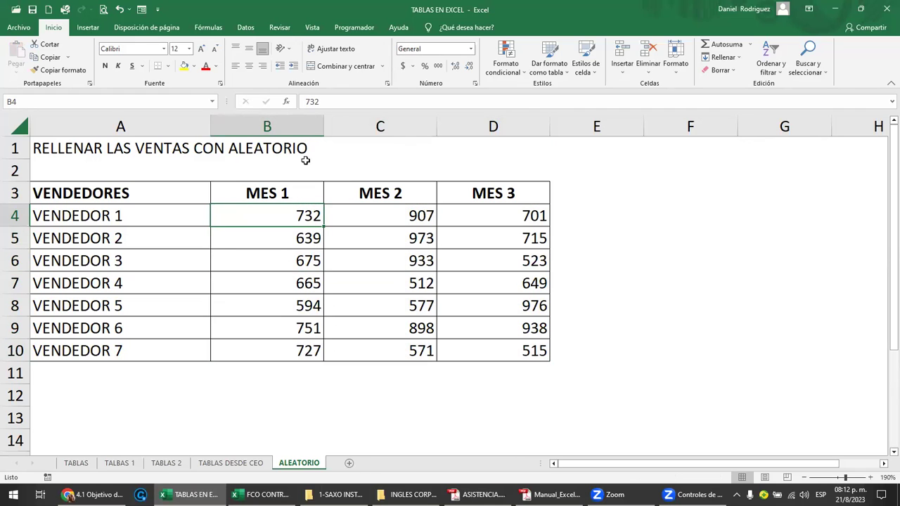
# On the seller sales sheet, inspect the random formula behind B6, then return to ALEATORIO
pyautogui.click(119, 463)
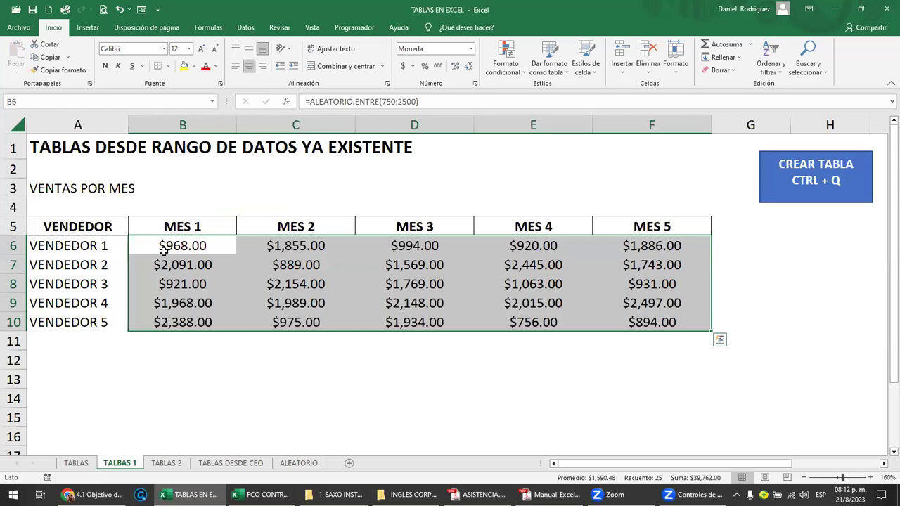
pyautogui.click(163, 250)
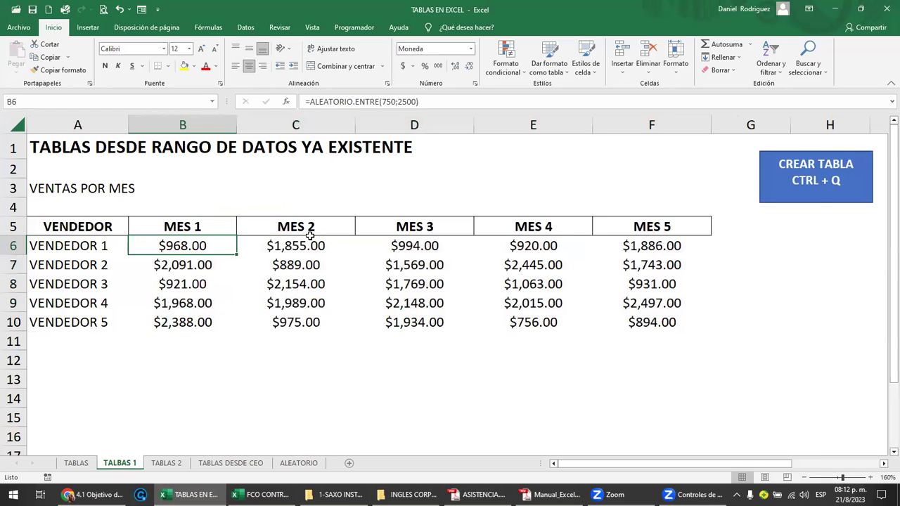
pyautogui.keyDown('ctrl'); pyautogui.scroll(1, 310, 236); pyautogui.keyUp('ctrl')
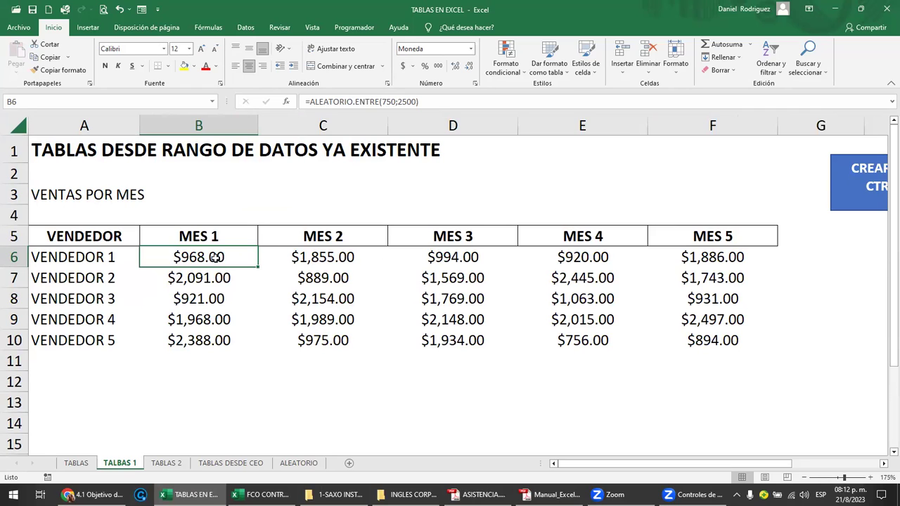
pyautogui.doubleClick(244, 258)
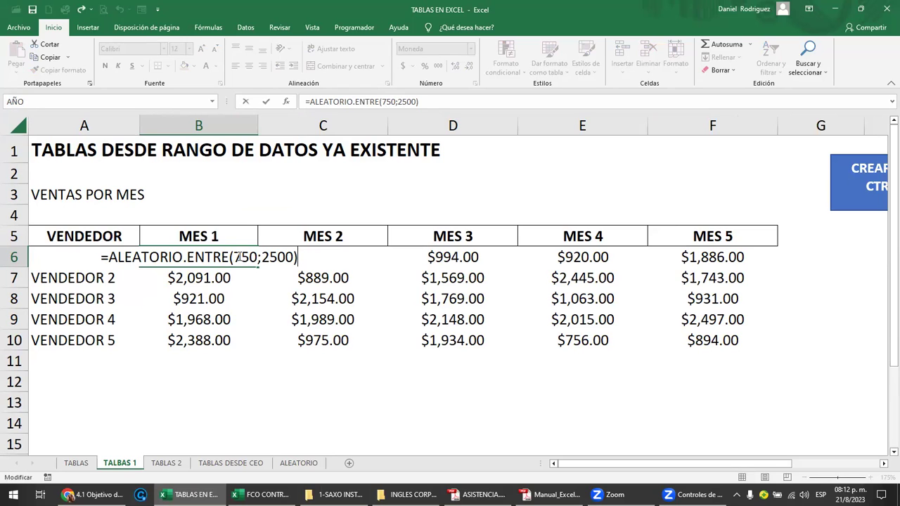
pyautogui.press('Escape')
pyautogui.moveTo(239, 259); pyautogui.dragTo(245, 264)
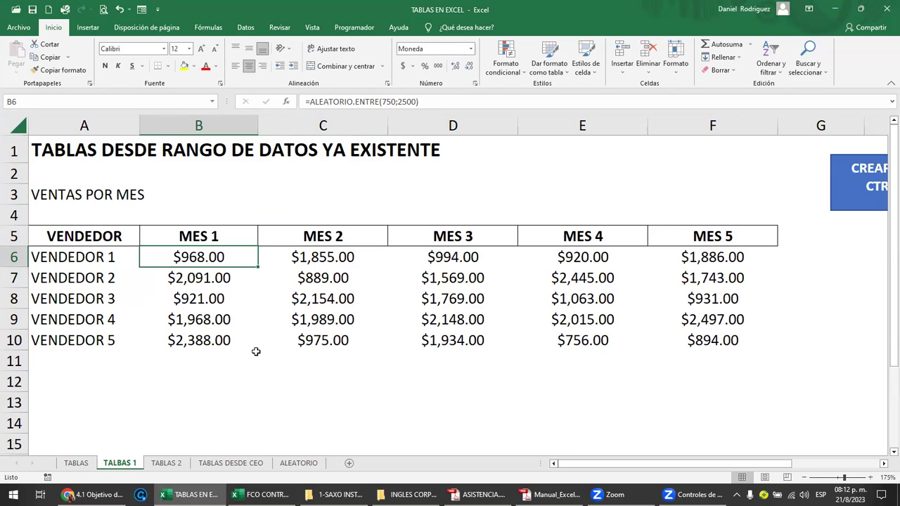
pyautogui.click(243, 375)
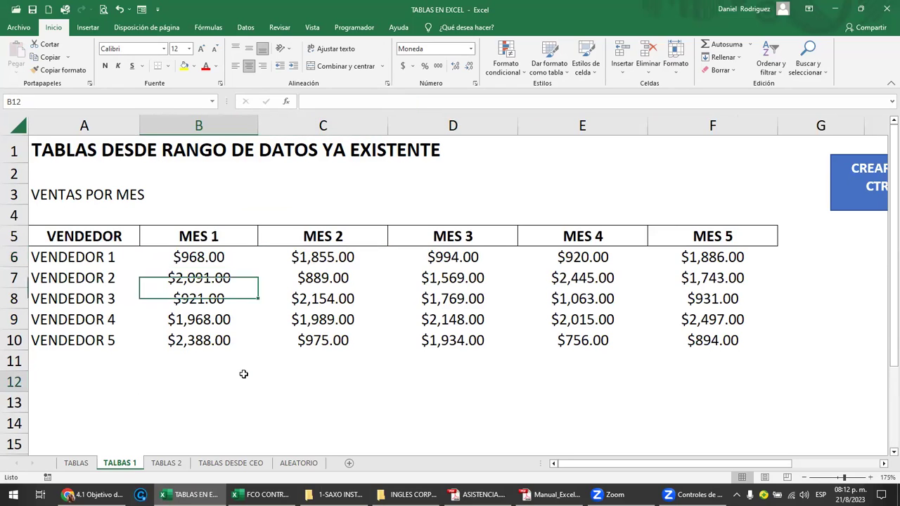
pyautogui.click(305, 464)
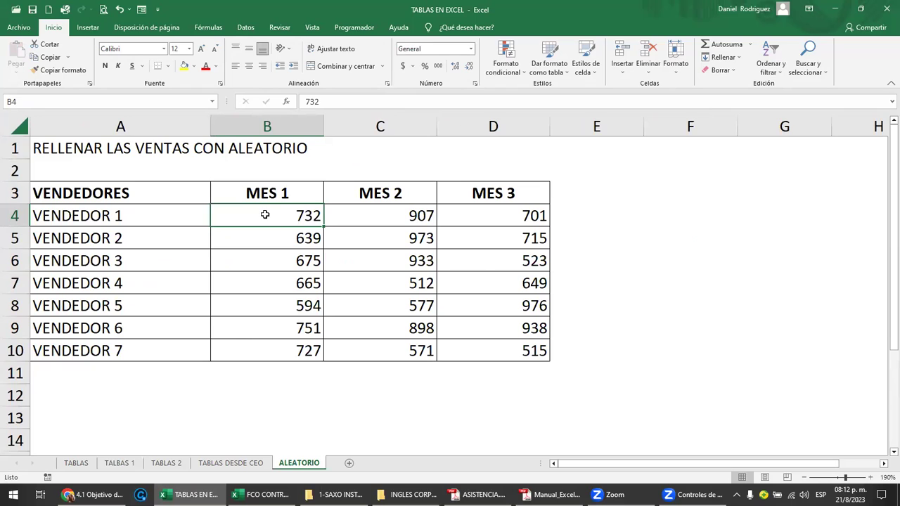
# Delete the fixed MES 1–3 sales in B4:D10 and reselect the empty range
pyautogui.moveTo(265, 214)
pyautogui.mouseDown()
pyautogui.moveTo(406, 311)
pyautogui.moveTo(478, 338)
pyautogui.moveTo(478, 357)
pyautogui.mouseUp()
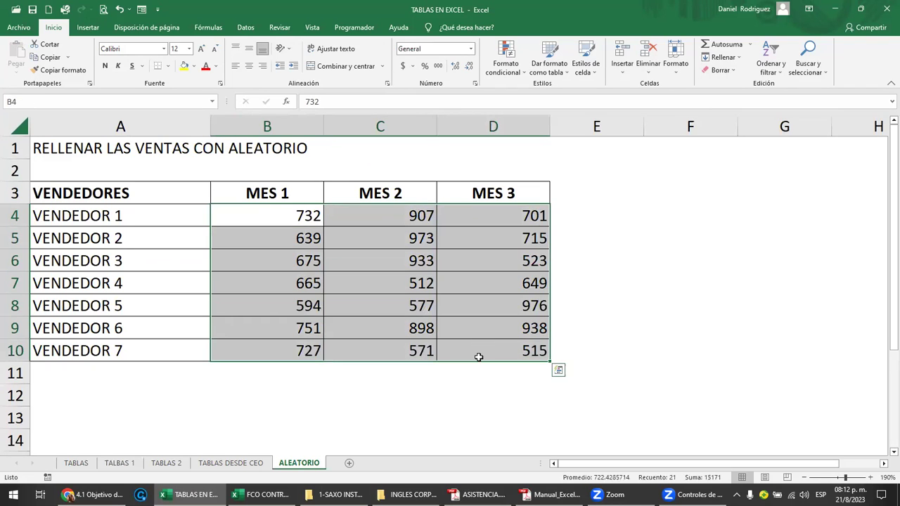
pyautogui.press('Delete')
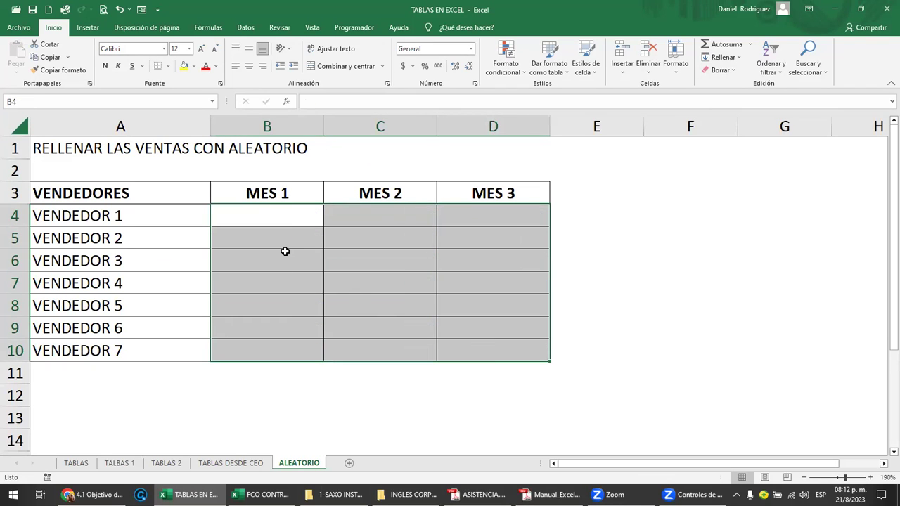
pyautogui.click(284, 251)
pyautogui.moveTo(261, 213)
pyautogui.mouseDown()
pyautogui.moveTo(378, 221)
pyautogui.moveTo(458, 313)
pyautogui.moveTo(466, 354)
pyautogui.mouseUp()
# Enter =ALEATORIO.ENTRE(500;1000) in B4 and verify the stored formula
pyautogui.click(294, 215)
pyautogui.write('=')
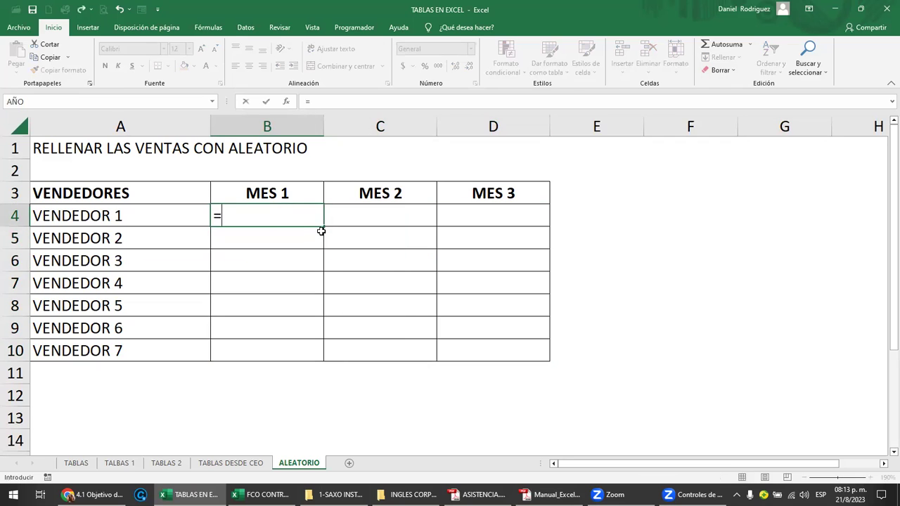
pyautogui.write('aleatori')
pyautogui.press('Down')
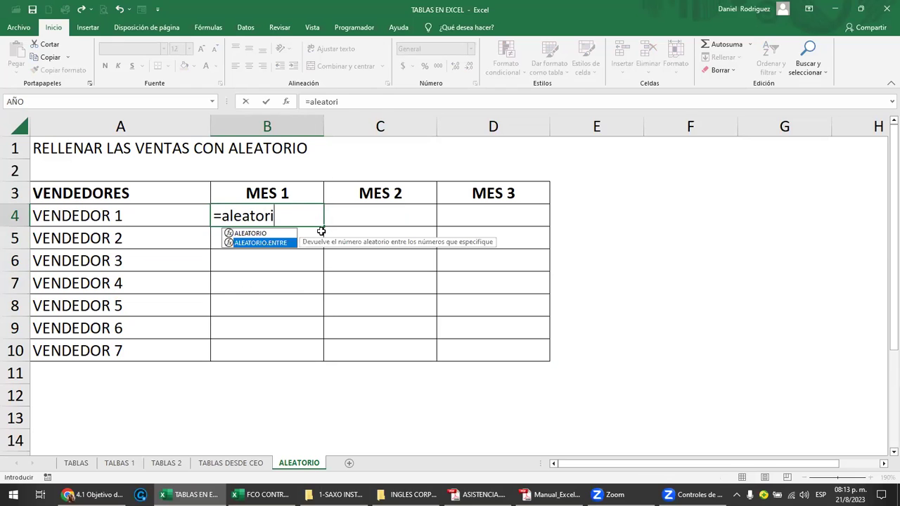
pyautogui.press('Tab')
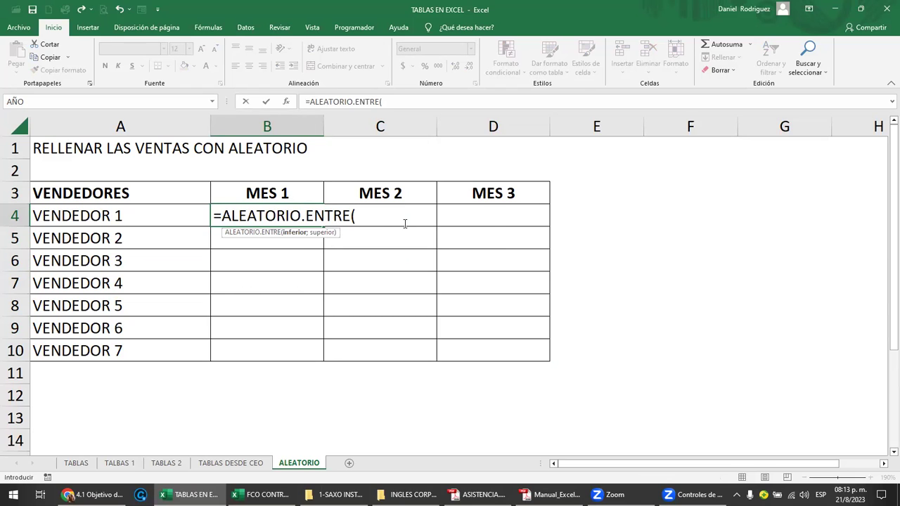
pyautogui.write('500;')
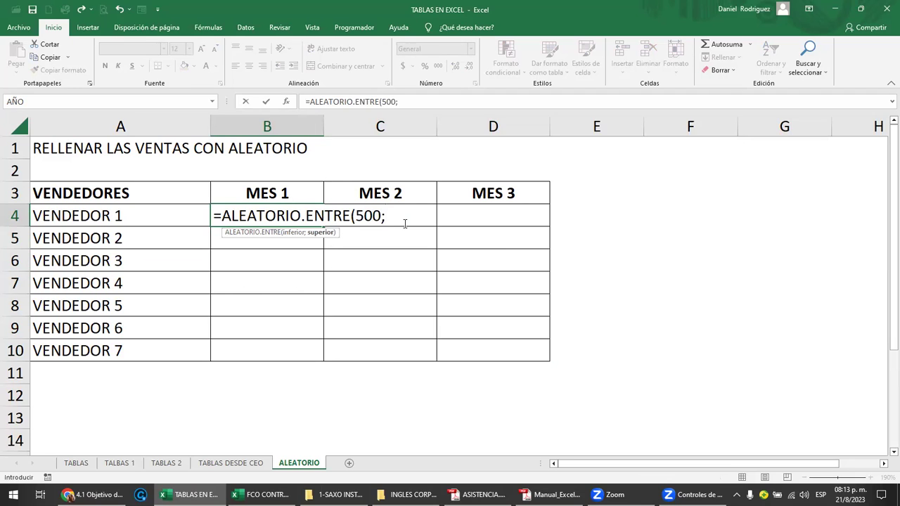
pyautogui.write('1000)')
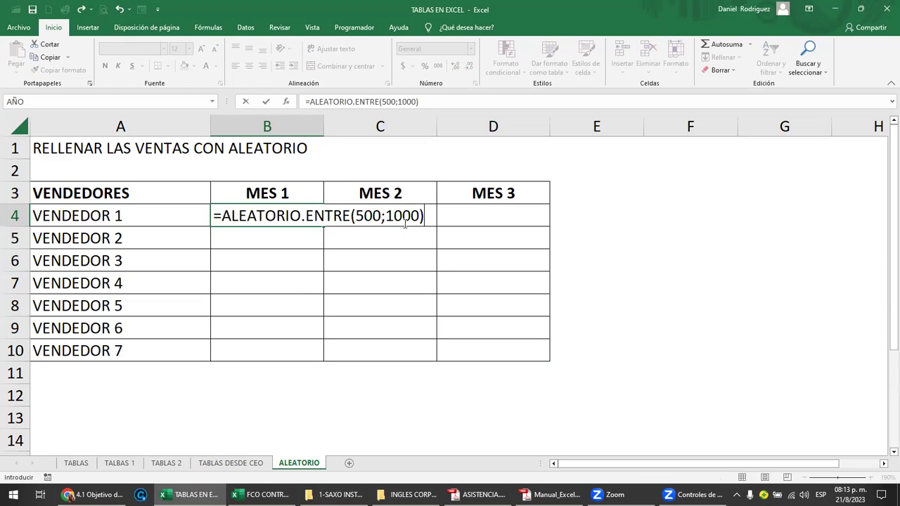
pyautogui.press('Return')
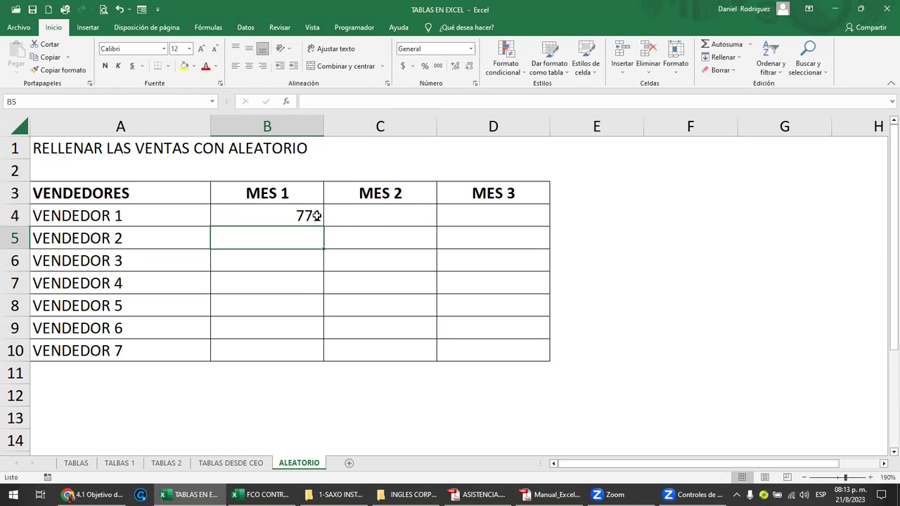
pyautogui.click(286, 216)
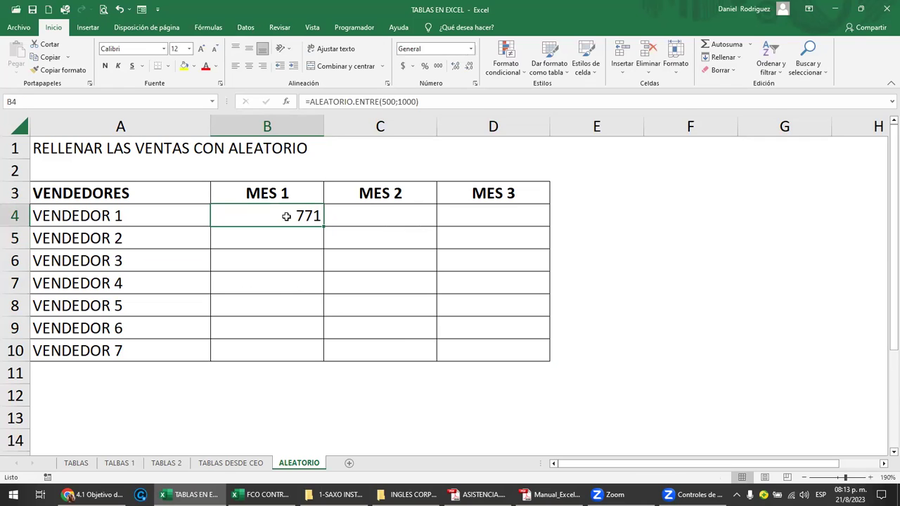
pyautogui.doubleClick(287, 217)
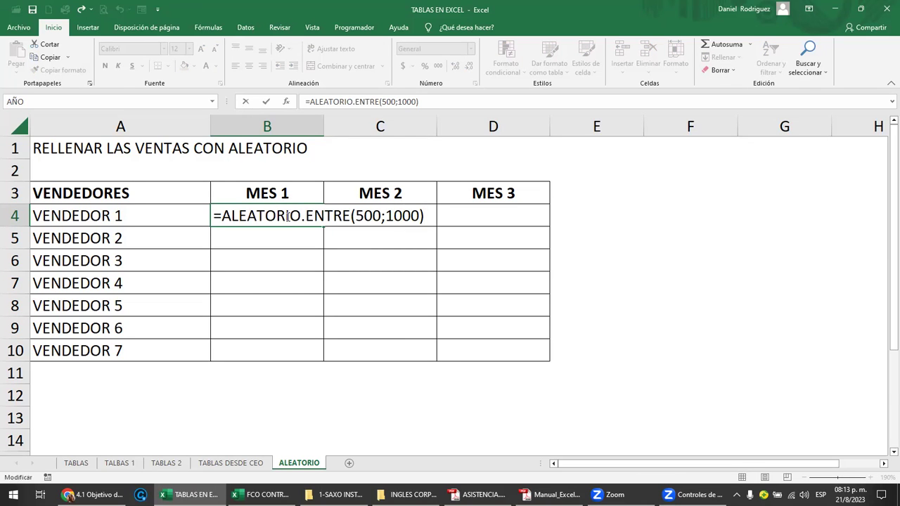
pyautogui.press('Escape')
# Fill the B4 formula across and down to D10, then select B4:D10
pyautogui.moveTo(323, 226)
pyautogui.mouseDown()
pyautogui.moveTo(549, 229)
pyautogui.moveTo(543, 357)
pyautogui.mouseUp()
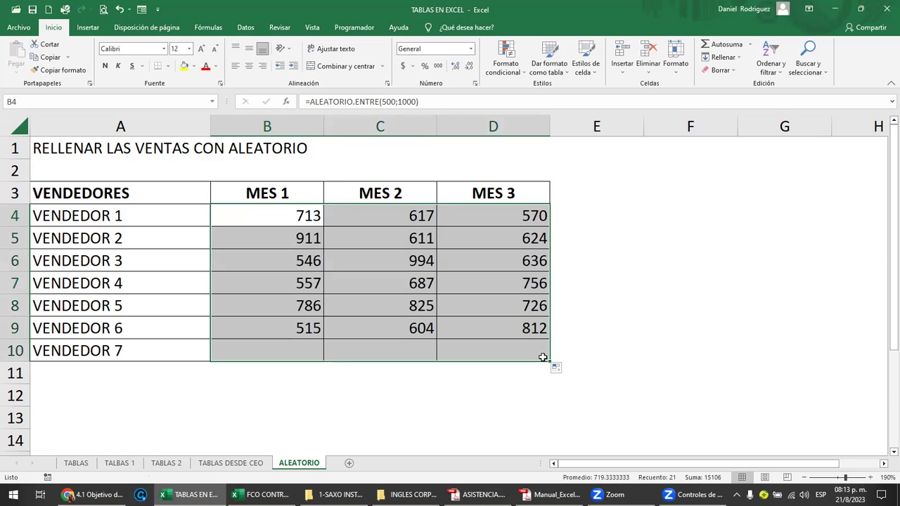
pyautogui.click(623, 348)
pyautogui.click(291, 219)
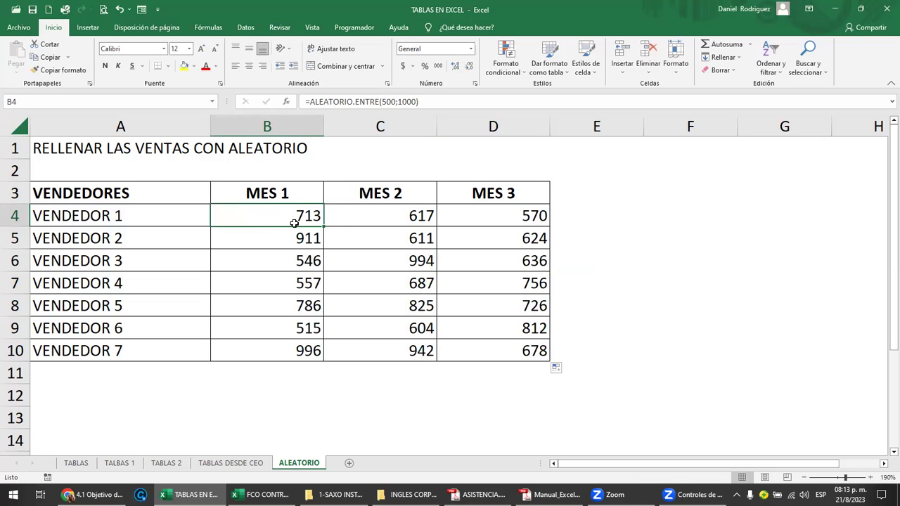
pyautogui.moveTo(271, 218); pyautogui.dragTo(487, 350)
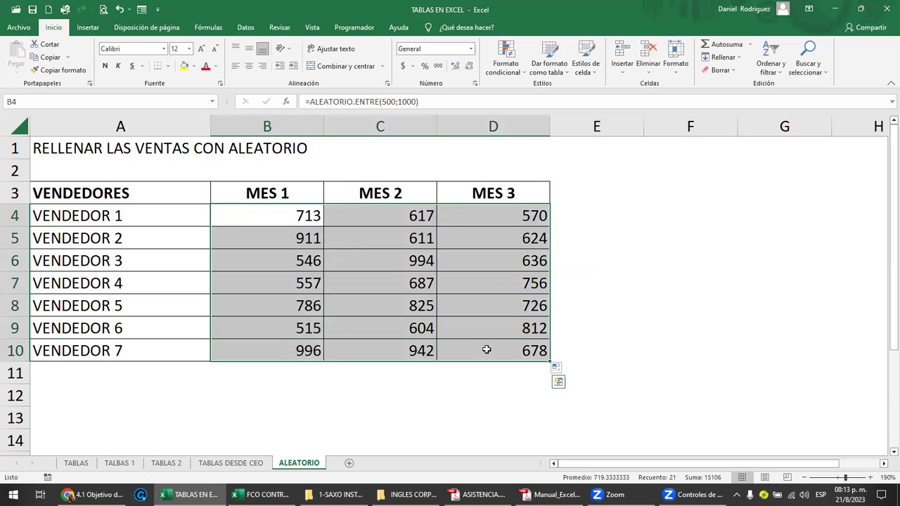
# Copy B4:D10 and paste it over itself as plain values, e.g. 500 in B4
pyautogui.hotkey('ctrl', 'c')
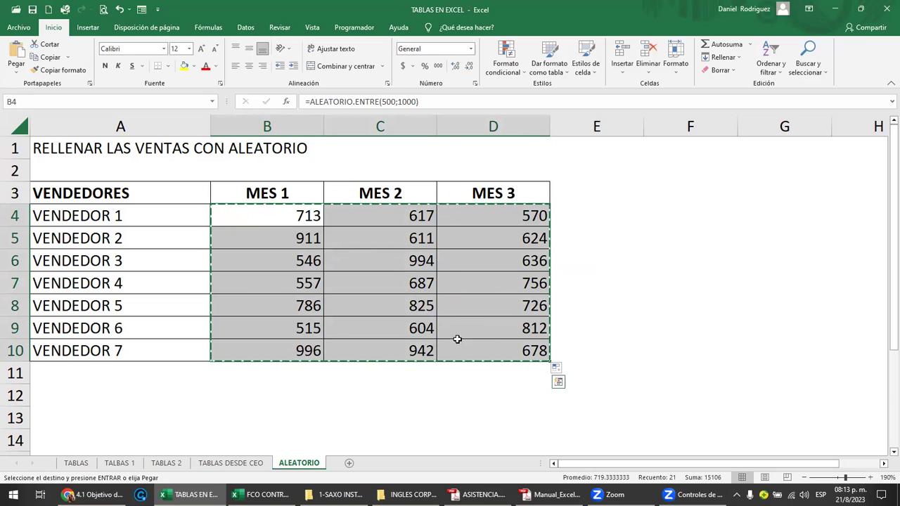
pyautogui.rightClick(256, 213)
pyautogui.click(292, 282)
pyautogui.rightClick(257, 211)
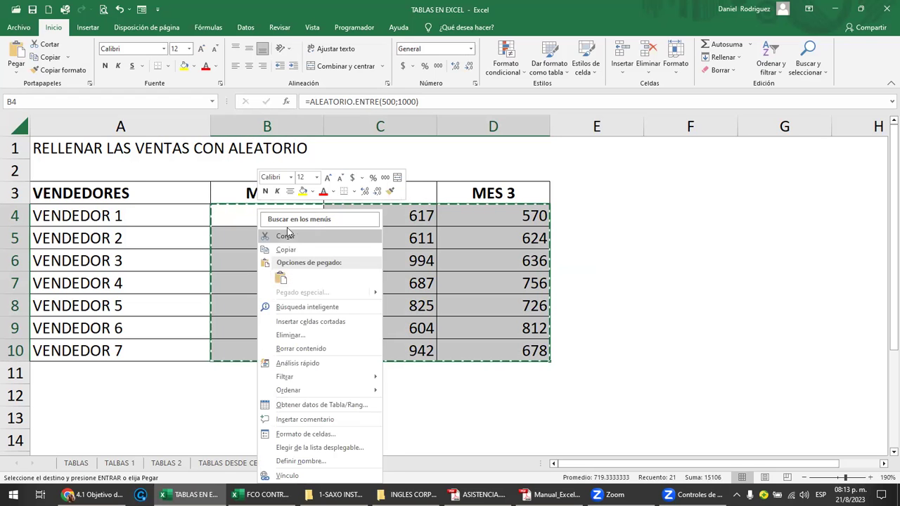
pyautogui.click(22, 71)
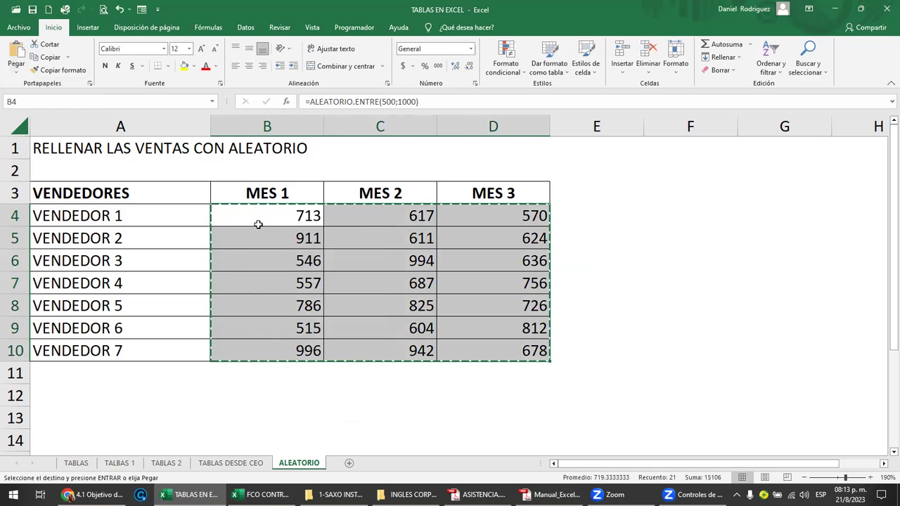
pyautogui.moveTo(256, 218); pyautogui.dragTo(528, 353)
pyautogui.hotkey('ctrl', 'c')
pyautogui.rightClick(253, 211)
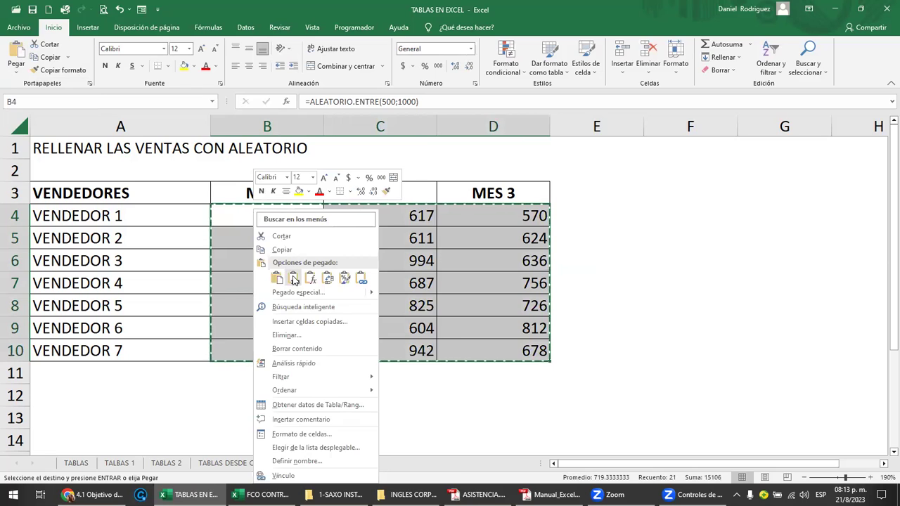
pyautogui.click(294, 280)
pyautogui.press('Escape')
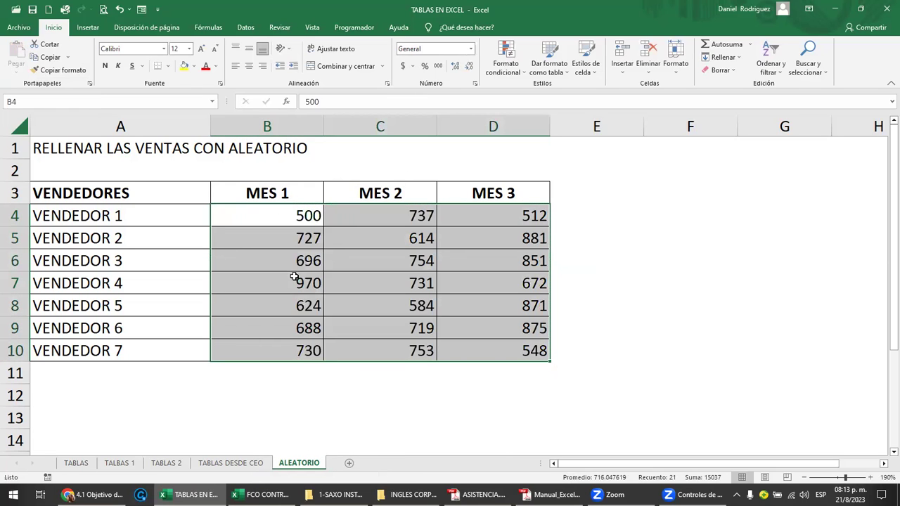
# Confirm B4 now holds a plain number rather than a formula
pyautogui.click(303, 378)
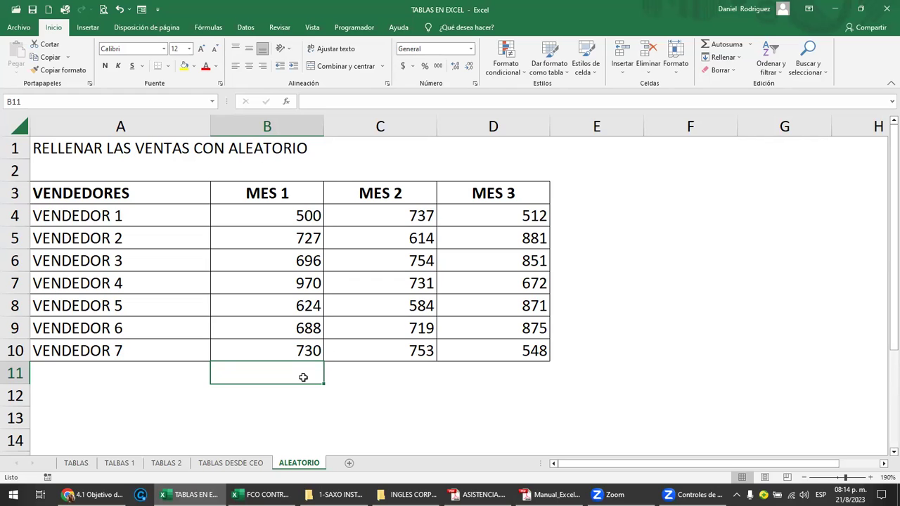
pyautogui.click(307, 217)
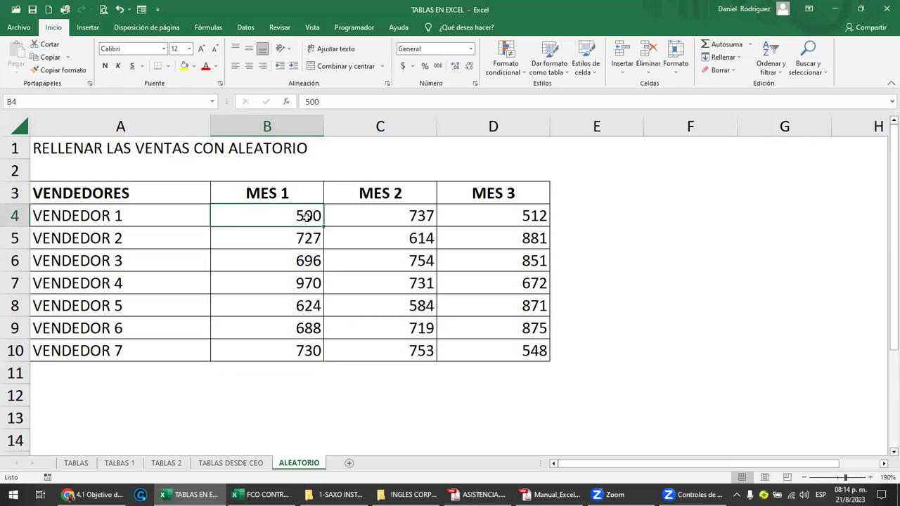
pyautogui.press('F2')
pyautogui.press('Escape')
# Centre B4:D10 and format it as Moneda currency, showing values like $500.00
pyautogui.moveTo(267, 219)
pyautogui.mouseDown()
pyautogui.moveTo(416, 233)
pyautogui.moveTo(488, 345)
pyautogui.mouseUp()
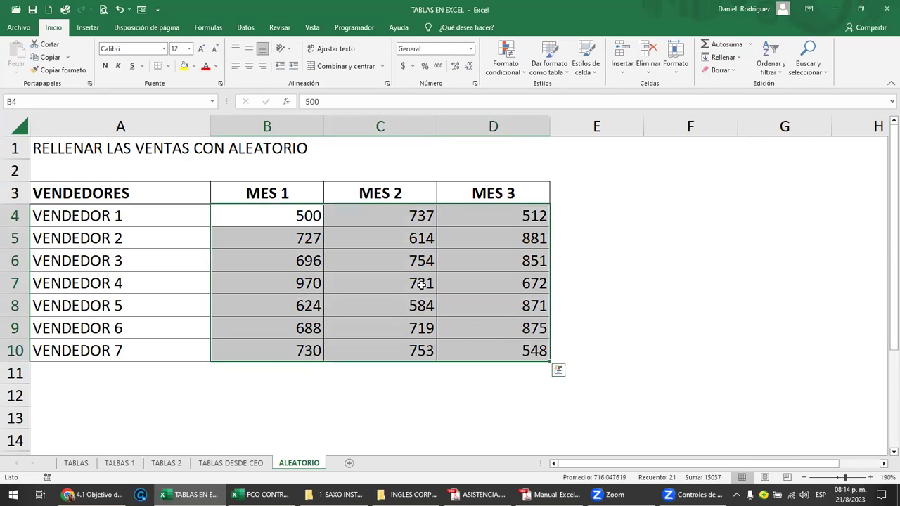
pyautogui.click(249, 65)
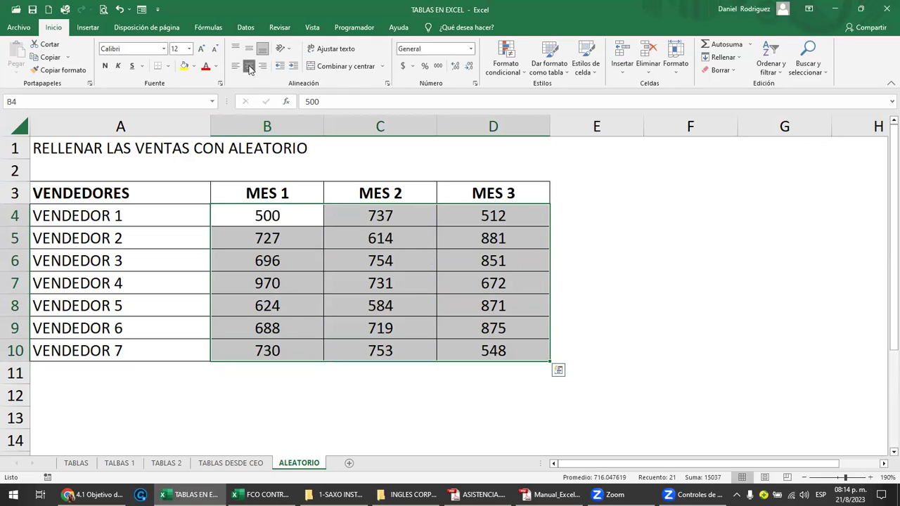
pyautogui.click(470, 49)
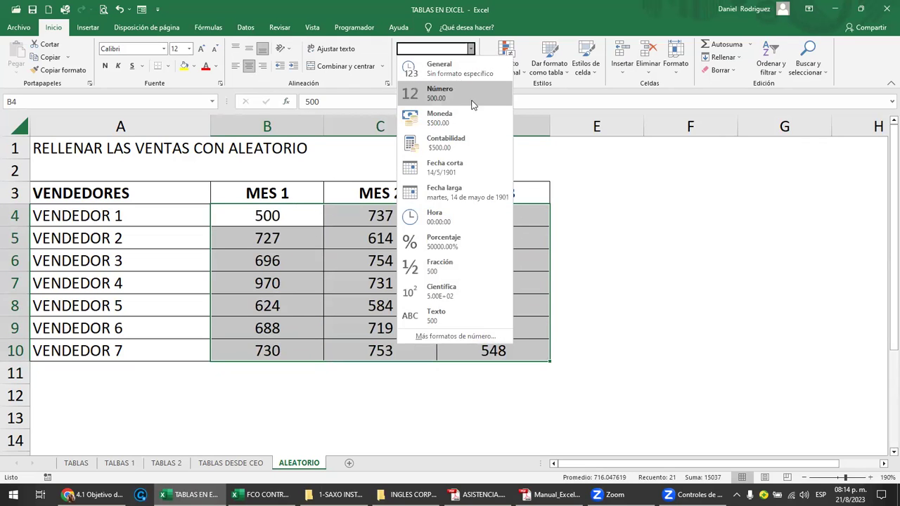
pyautogui.click(463, 121)
pyautogui.click(589, 218)
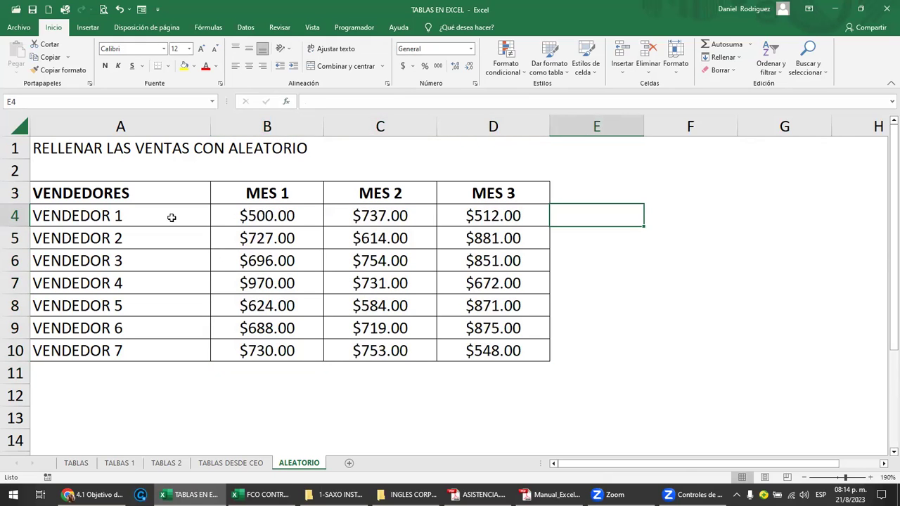
pyautogui.moveTo(296, 211); pyautogui.dragTo(461, 348)
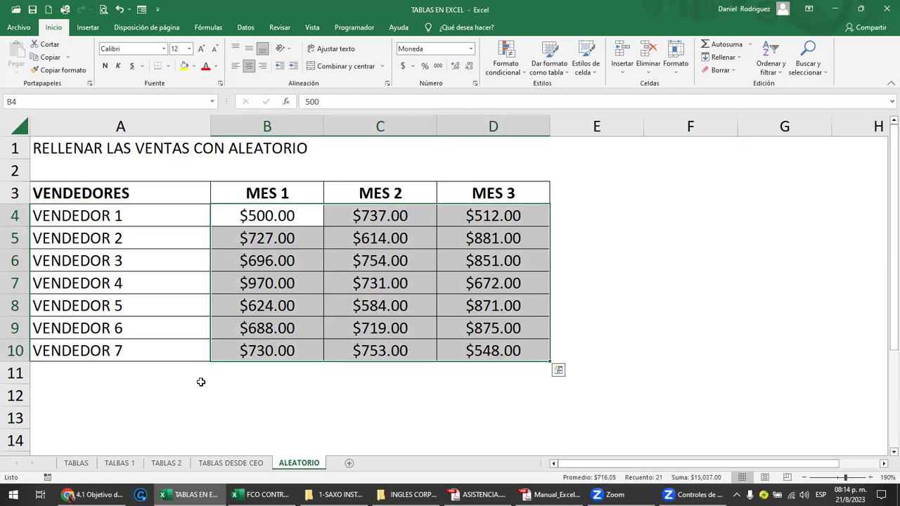
pyautogui.click(258, 378)
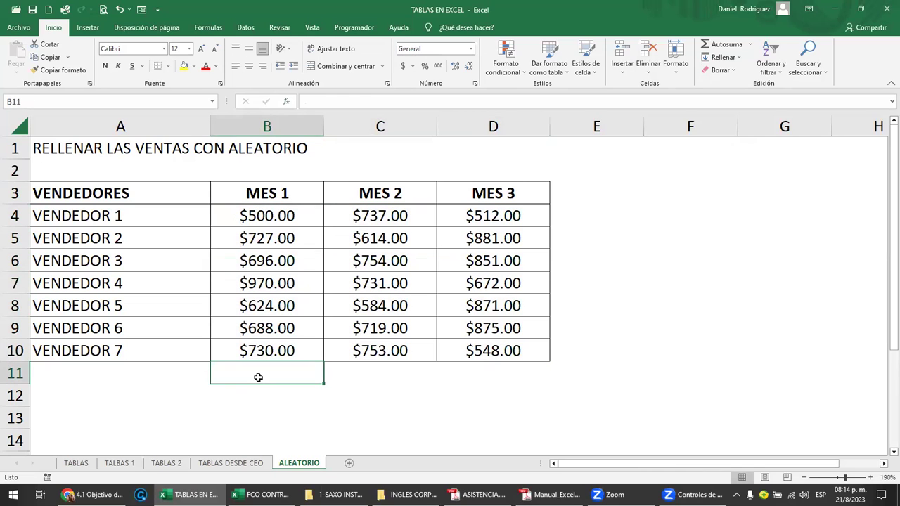
# On TABLAS 1, inspect the random formula behind the VENDEDOR 1 MES 1 sale in B6
pyautogui.click(117, 464)
pyautogui.click(214, 257)
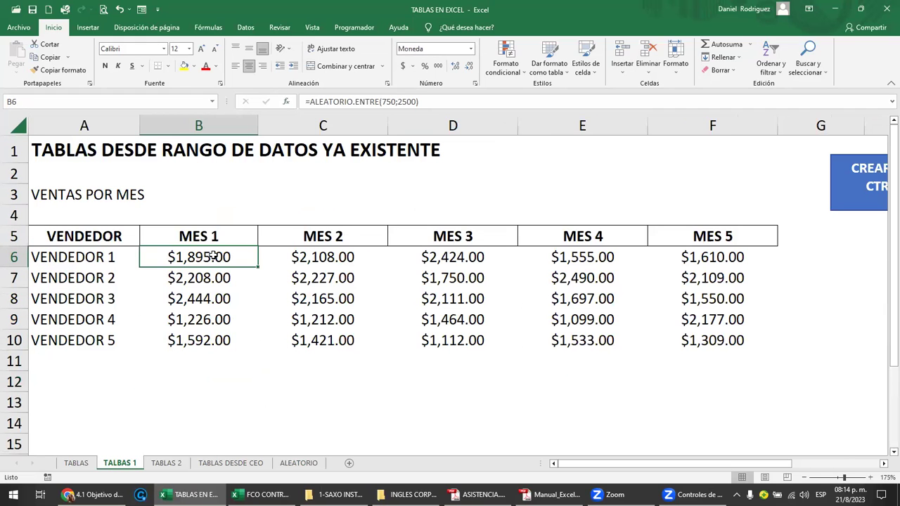
pyautogui.doubleClick(214, 258)
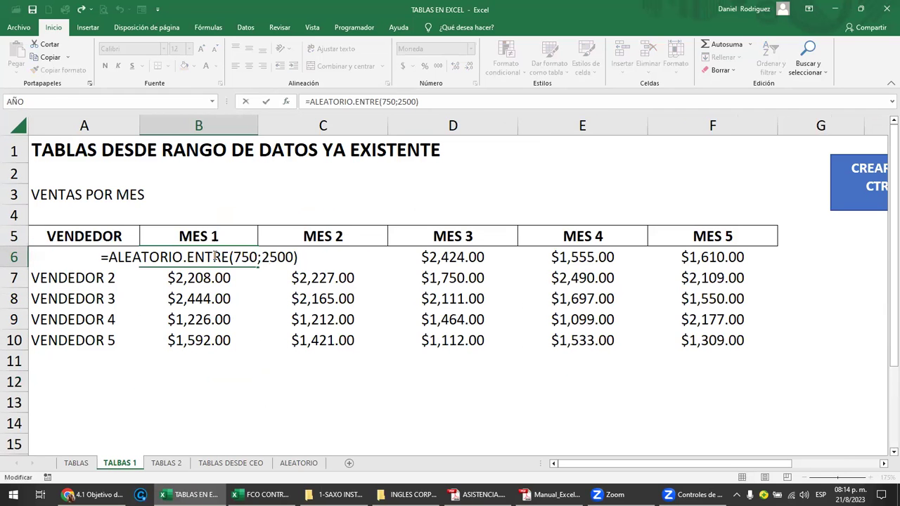
pyautogui.press('Escape')
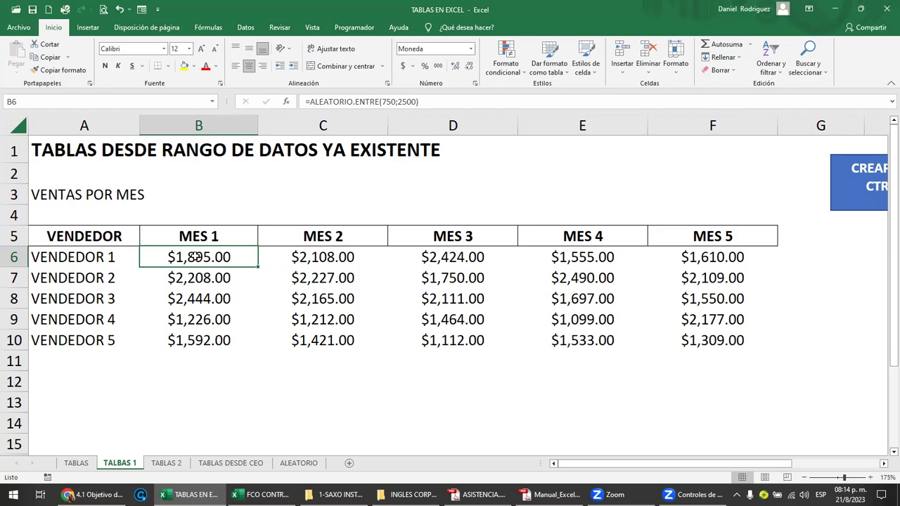
pyautogui.hotkey('ctrl', 'c')
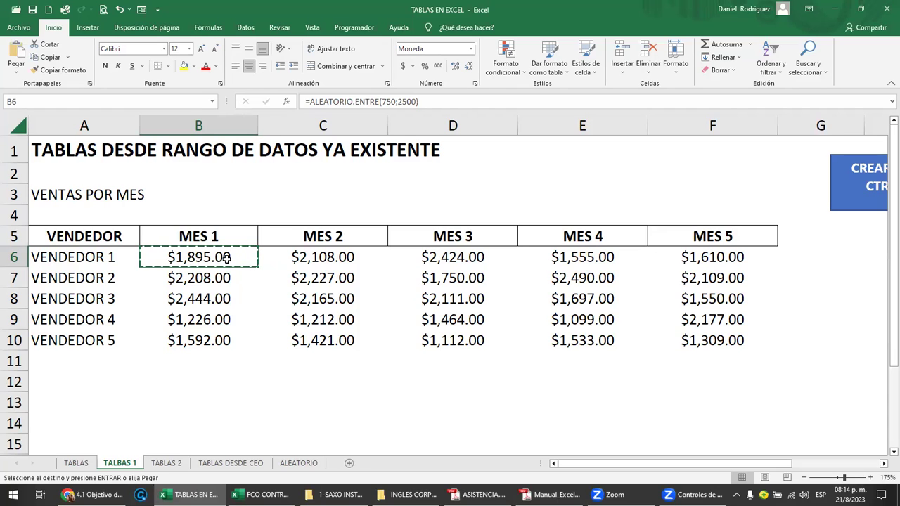
pyautogui.press('Escape')
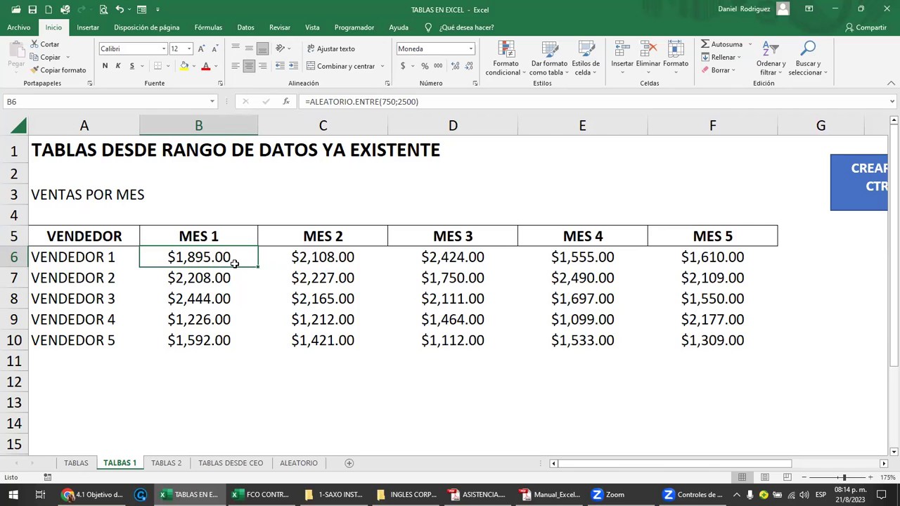
# Copy B6:F10 and paste it back as values, leaving B6 holding 1799
pyautogui.hotkey('shift', 'Right')
pyautogui.hotkey('shift', 'Right')
pyautogui.hotkey('shift', 'Right')
pyautogui.hotkey('shift', 'Right')
pyautogui.hotkey('shift', 'Down')
pyautogui.hotkey('shift', 'Down')
pyautogui.hotkey('shift', 'Down')
pyautogui.hotkey('shift', 'Down')
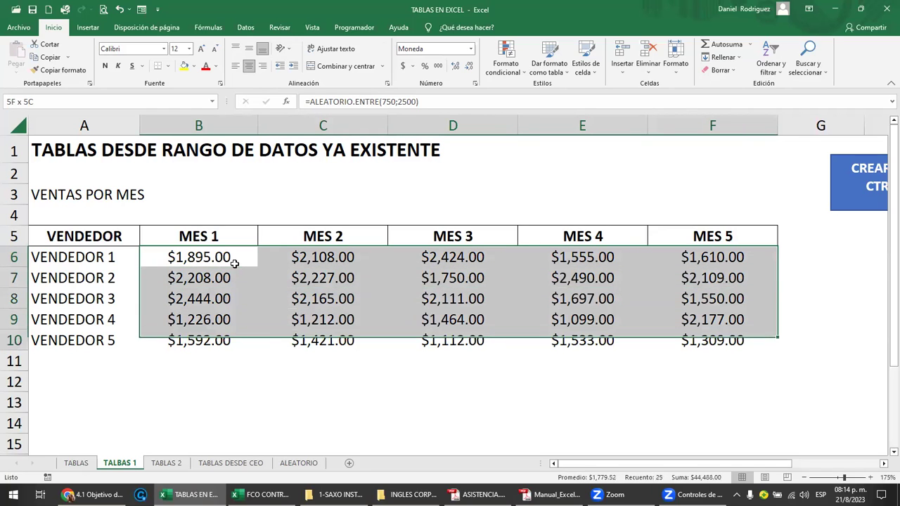
pyautogui.hotkey('ctrl', 'c')
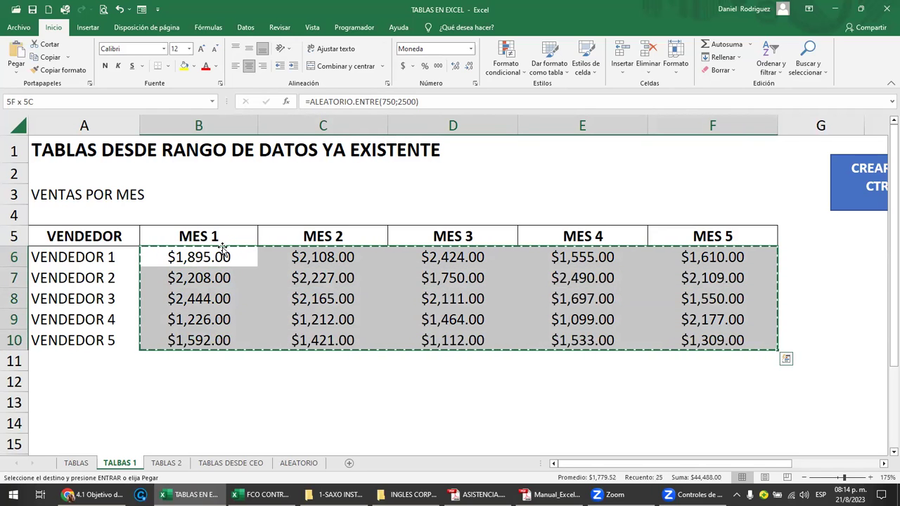
pyautogui.rightClick(199, 262)
pyautogui.click(235, 278)
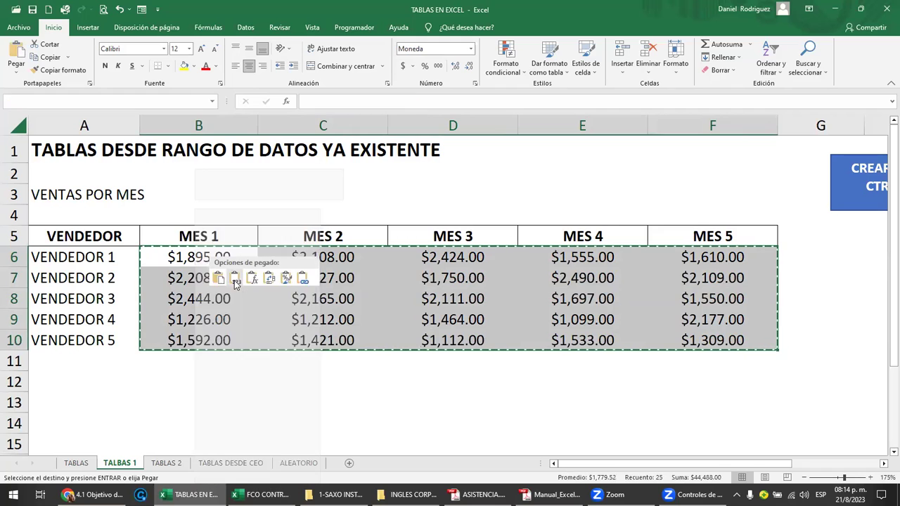
pyautogui.press('Escape')
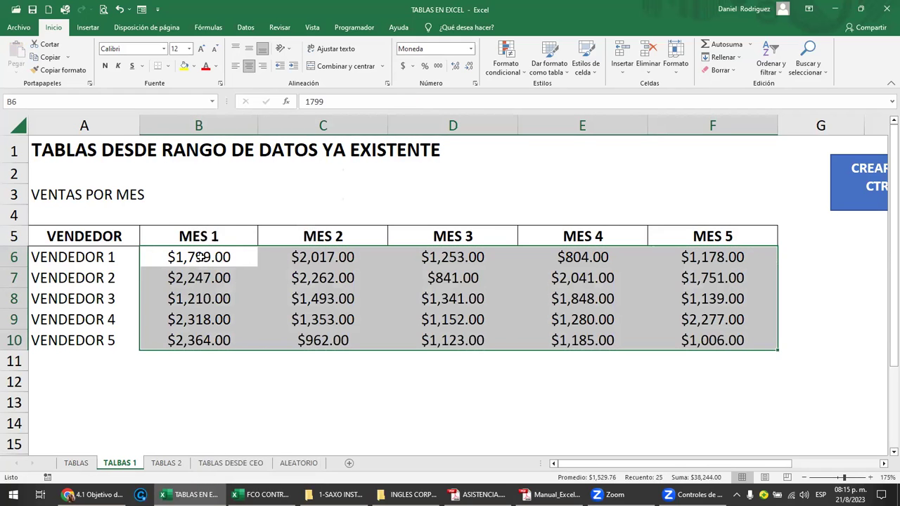
pyautogui.click(201, 258)
pyautogui.press('F2')
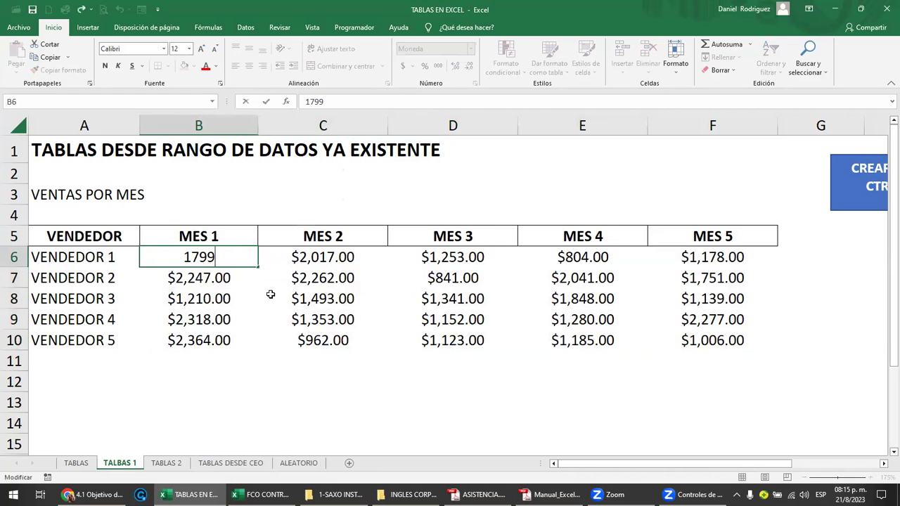
pyautogui.press('Escape')
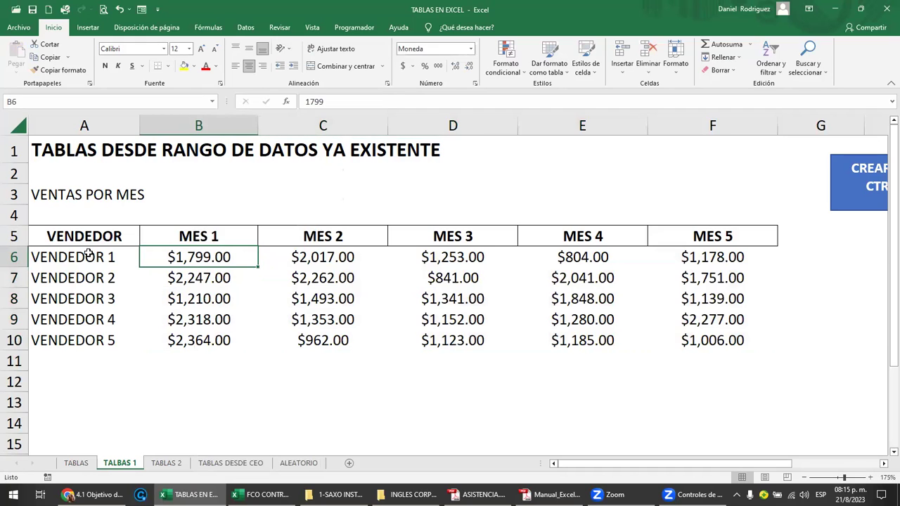
pyautogui.moveTo(63, 235); pyautogui.dragTo(701, 235)
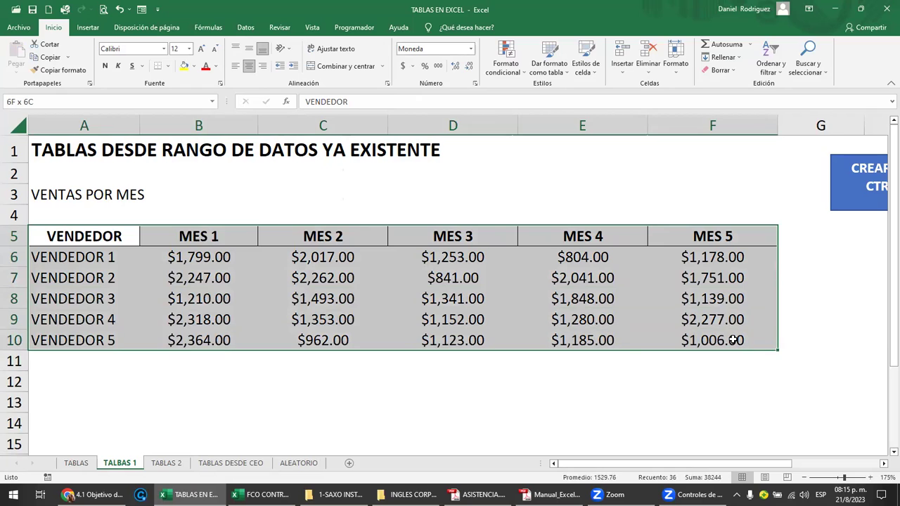
pyautogui.moveTo(701, 235); pyautogui.dragTo(735, 340)
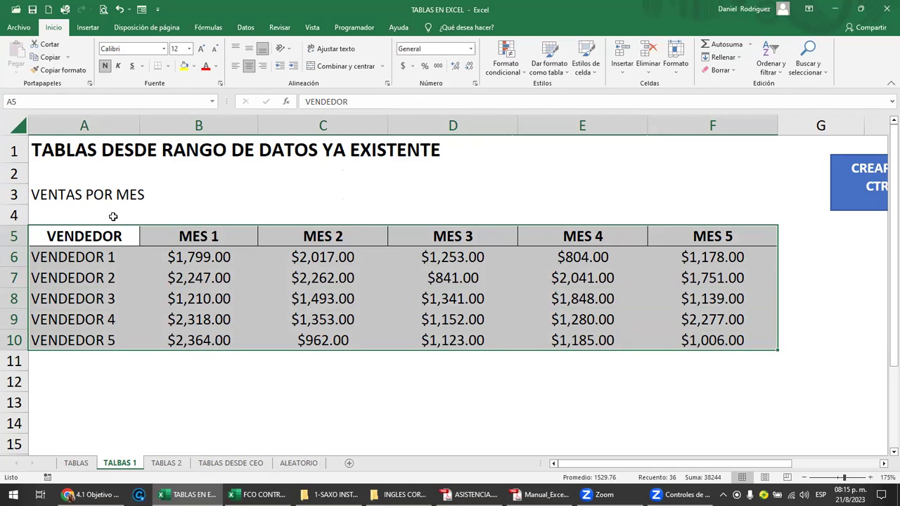
pyautogui.moveTo(44, 218)
pyautogui.mouseDown()
pyautogui.moveTo(447, 203)
pyautogui.moveTo(647, 226)
pyautogui.moveTo(770, 216)
pyautogui.moveTo(792, 246)
pyautogui.moveTo(803, 339)
pyautogui.mouseUp()
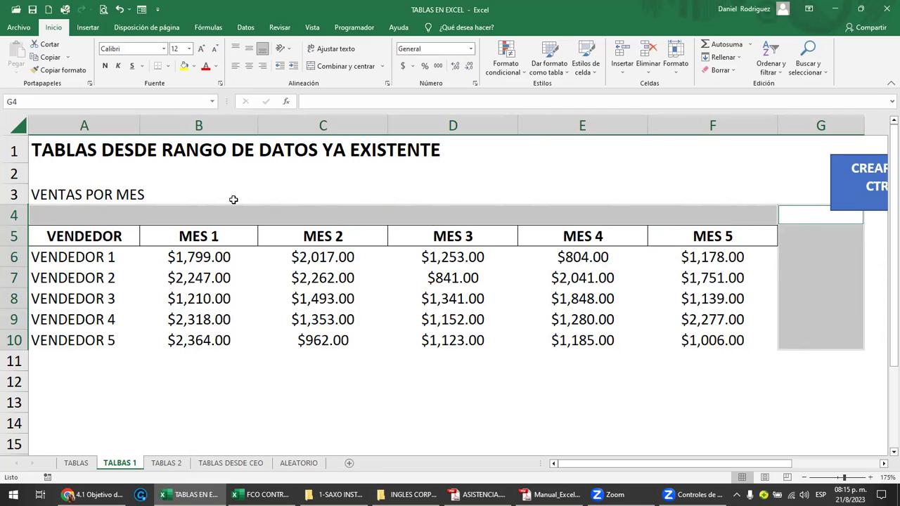
pyautogui.click(191, 195)
pyautogui.click(56, 151)
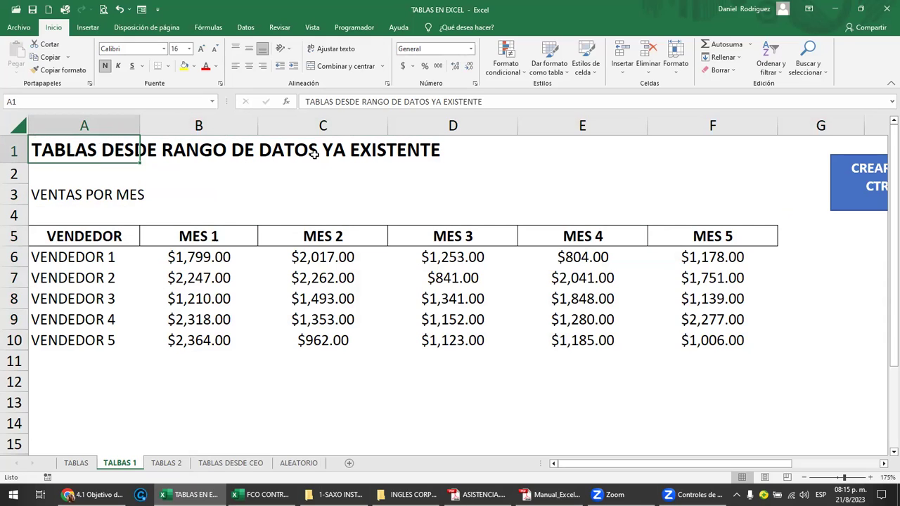
pyautogui.click(65, 199)
pyautogui.moveTo(62, 236)
pyautogui.mouseDown()
pyautogui.moveTo(647, 314)
pyautogui.moveTo(692, 333)
pyautogui.mouseUp()
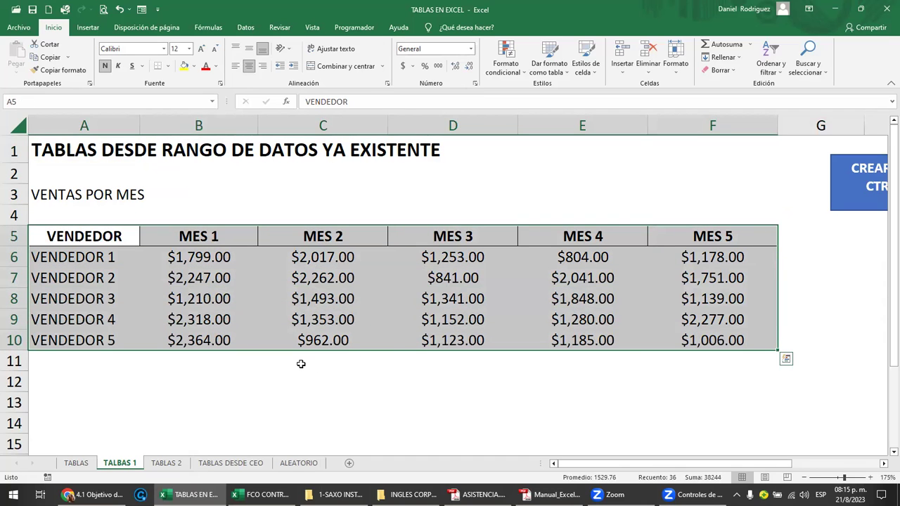
pyautogui.click(286, 379)
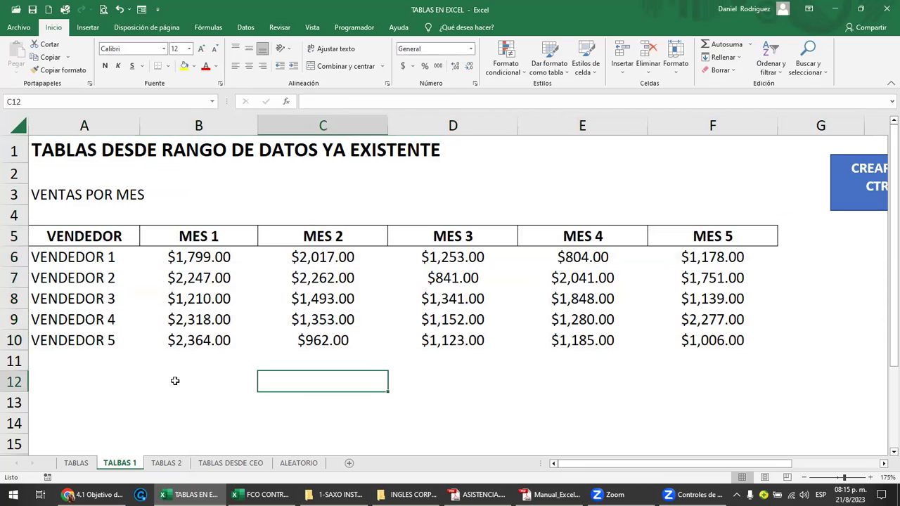
pyautogui.click(53, 362)
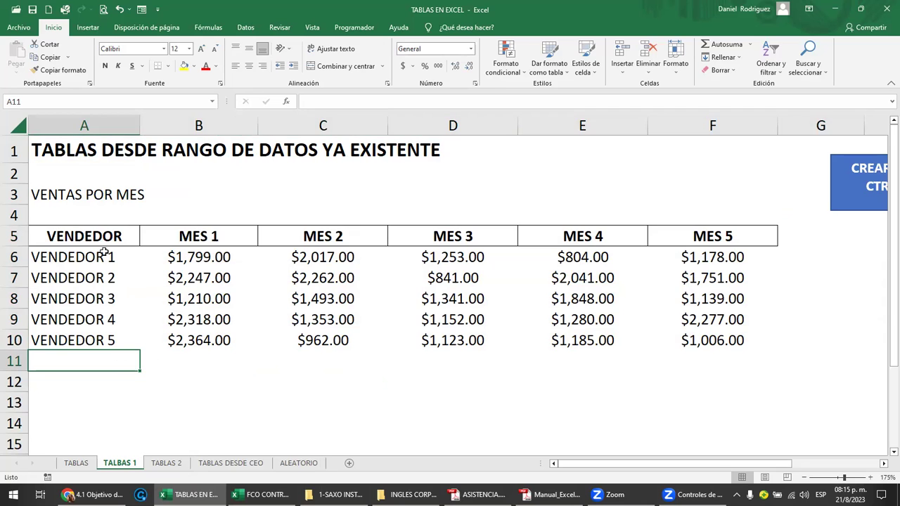
pyautogui.moveTo(84, 237); pyautogui.dragTo(714, 237)
pyautogui.hotkey('shift', 'Down')
pyautogui.hotkey('shift', 'Down')
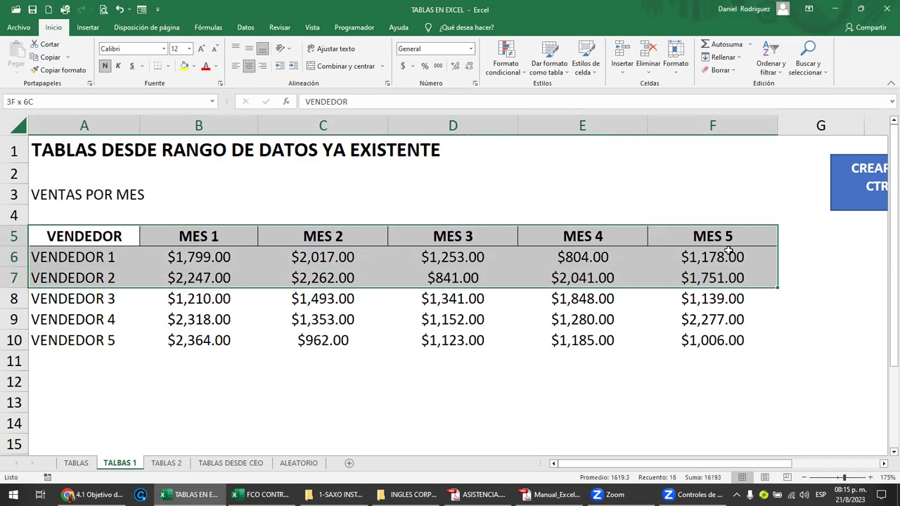
pyautogui.hotkey('shift', 'Down')
pyautogui.hotkey('shift', 'Down')
pyautogui.hotkey('shift', 'Down')
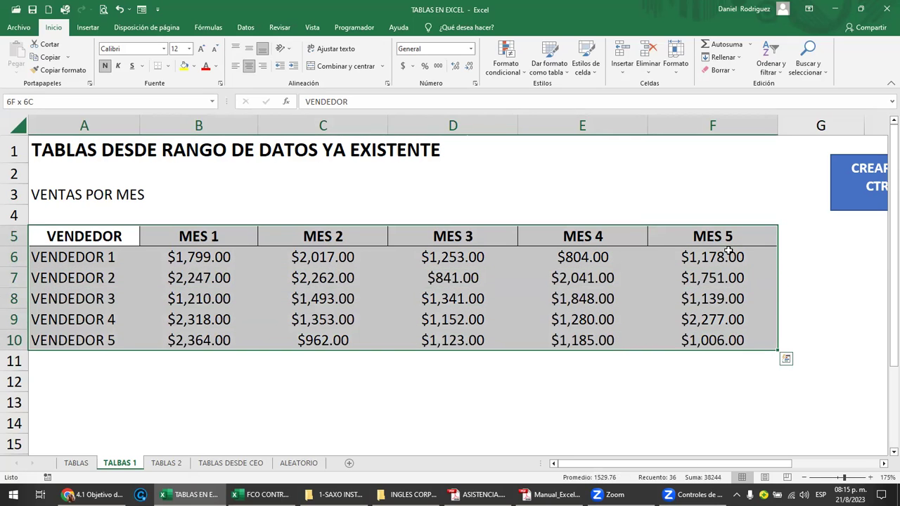
pyautogui.press('Up')
pyautogui.press('Down')
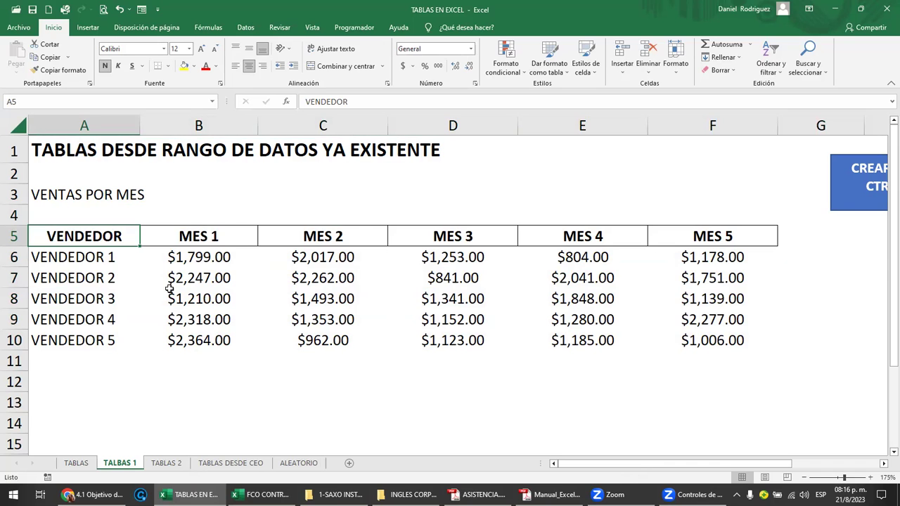
pyautogui.moveTo(62, 232)
pyautogui.mouseDown()
pyautogui.moveTo(710, 288)
pyautogui.moveTo(712, 341)
pyautogui.mouseUp()
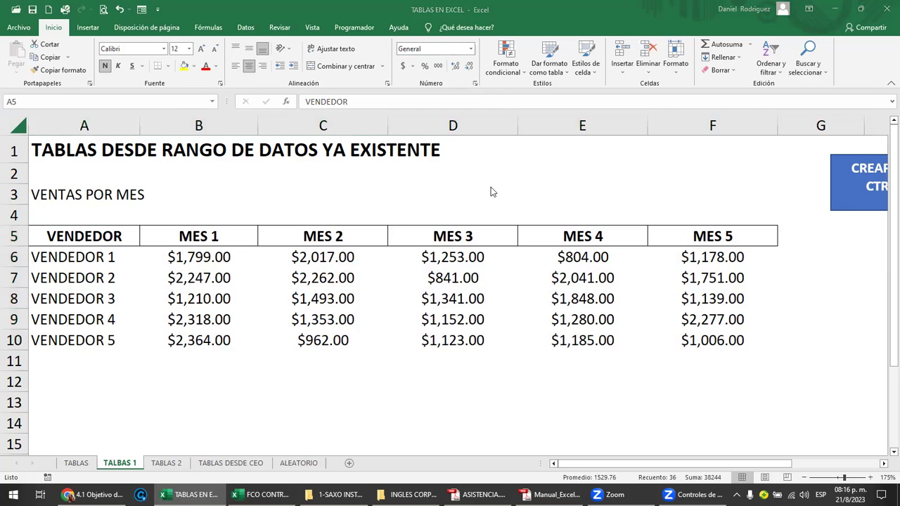
pyautogui.click(437, 212)
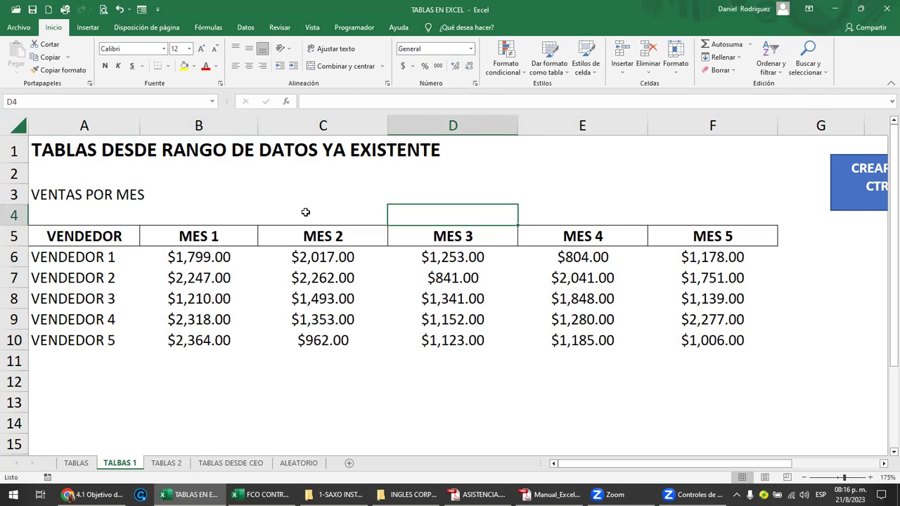
pyautogui.click(681, 234)
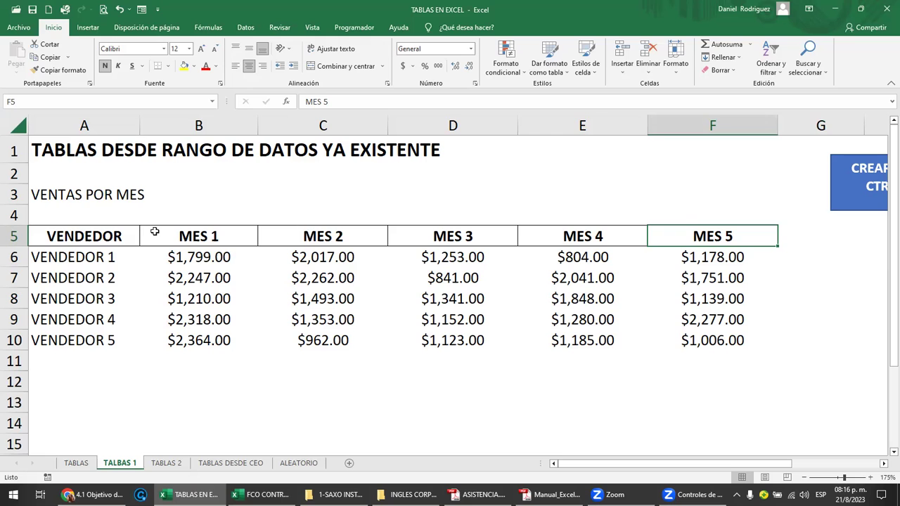
# Insert a table over $A$5:$F$10 with 'La tabla tiene encabezados' checked, creating Tabla1
pyautogui.click(90, 31)
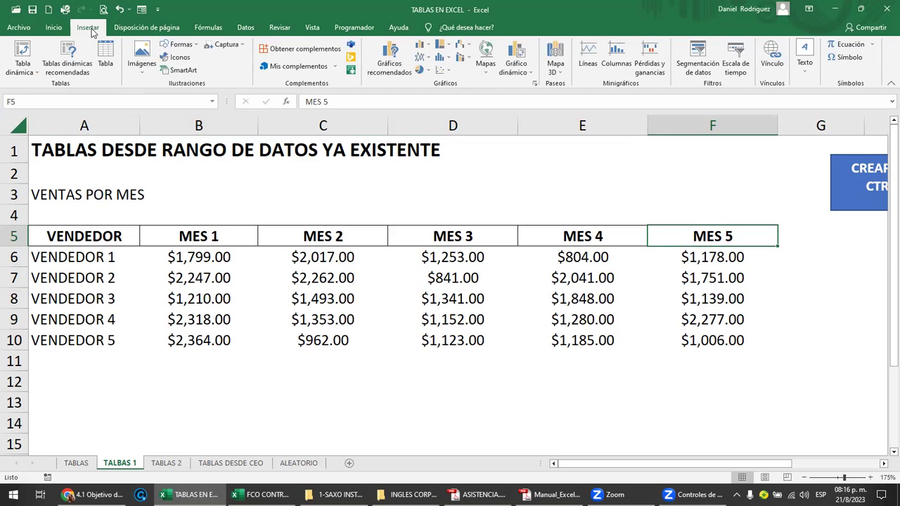
pyautogui.click(104, 65)
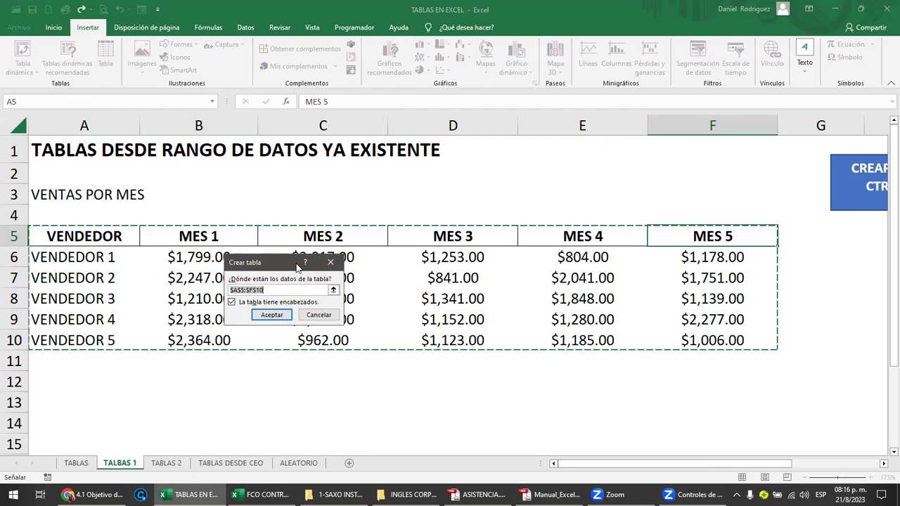
pyautogui.moveTo(296, 268); pyautogui.dragTo(540, 163)
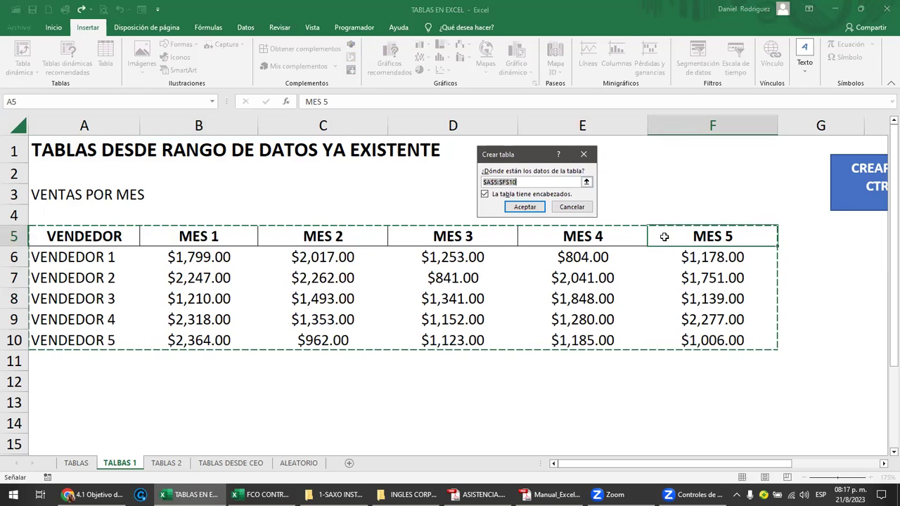
pyautogui.click(526, 208)
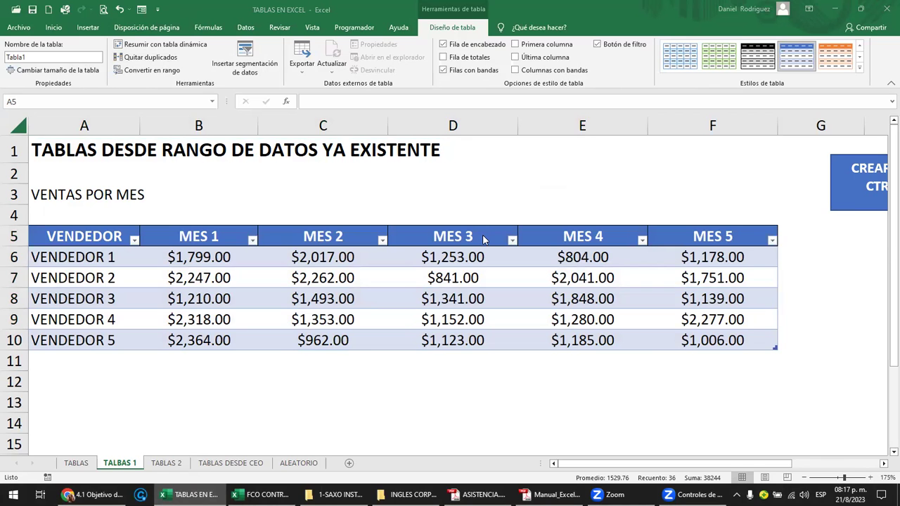
pyautogui.click(510, 183)
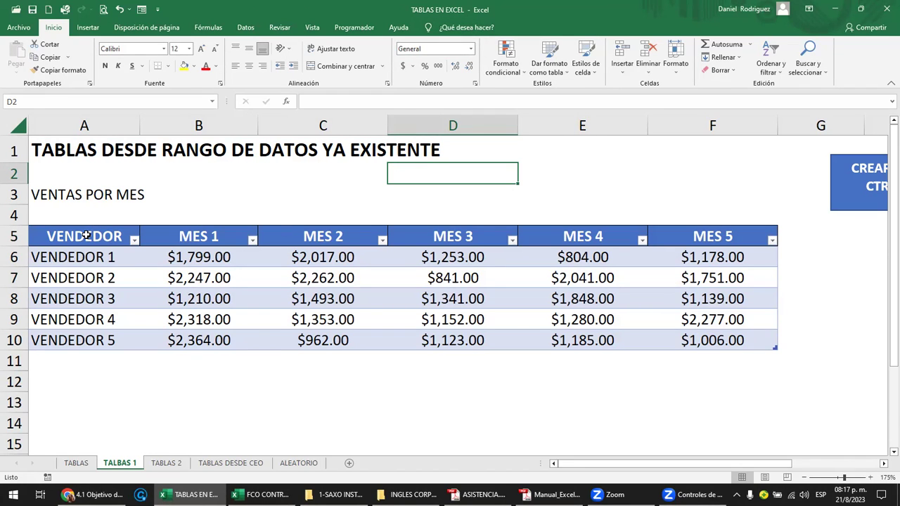
pyautogui.click(410, 234)
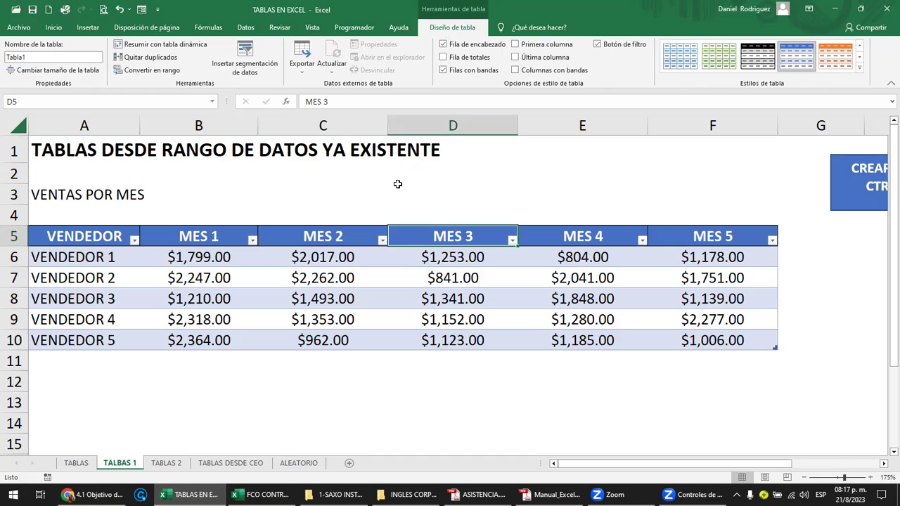
pyautogui.click(86, 237)
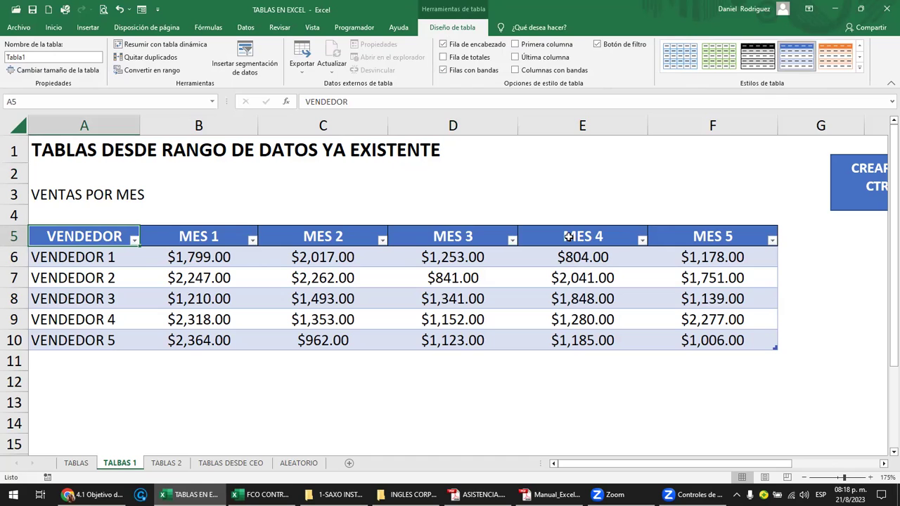
pyautogui.click(14, 257)
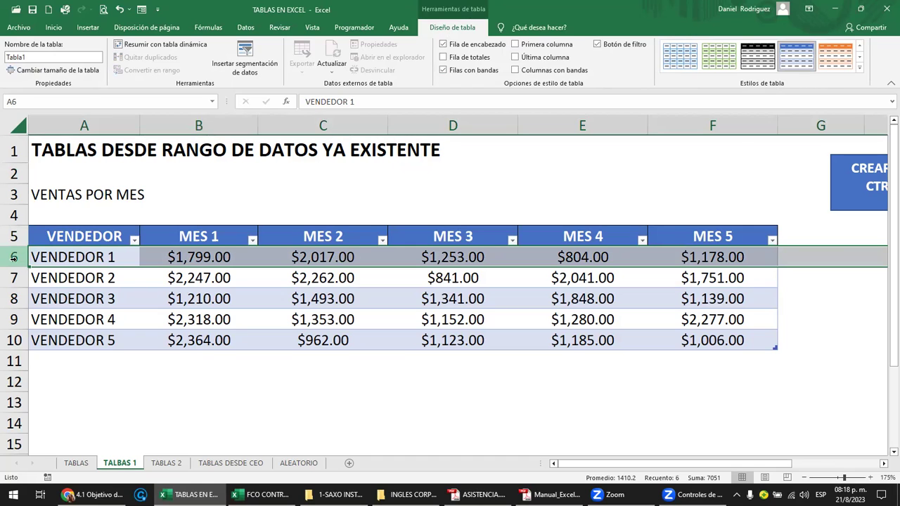
pyautogui.click(10, 298)
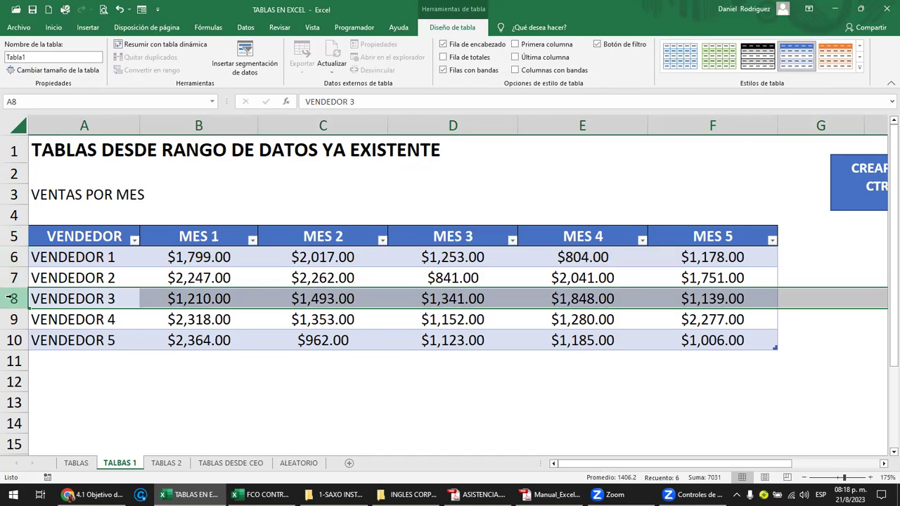
pyautogui.click(74, 236)
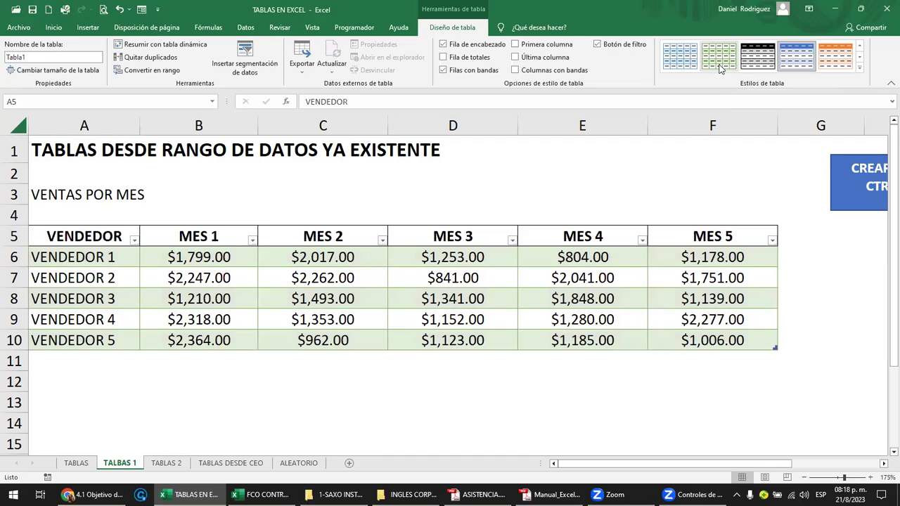
pyautogui.click(638, 186)
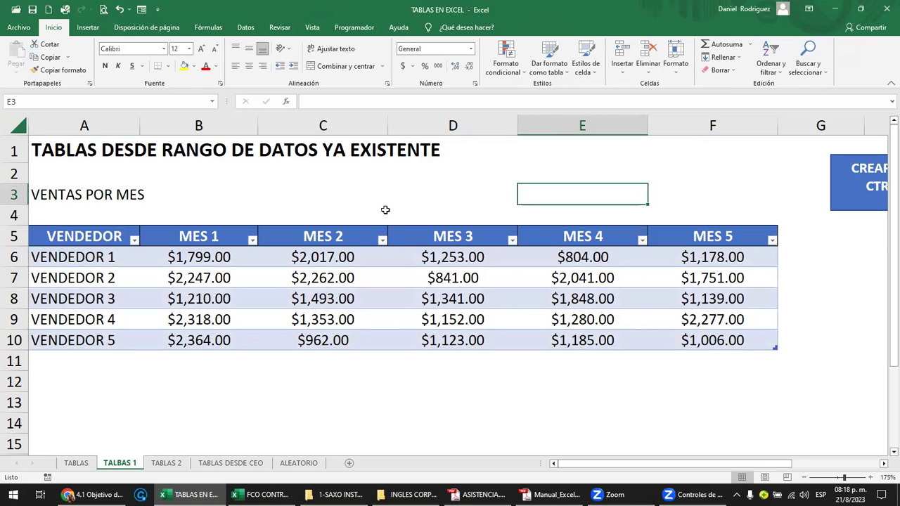
# Undo the Tabla1 conversion and select cell A6 in the sales range
pyautogui.click(119, 10)
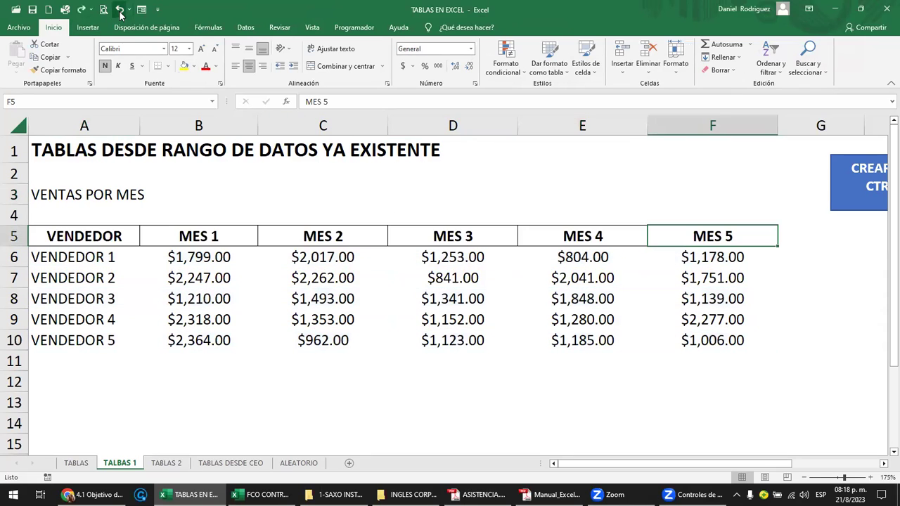
pyautogui.click(432, 214)
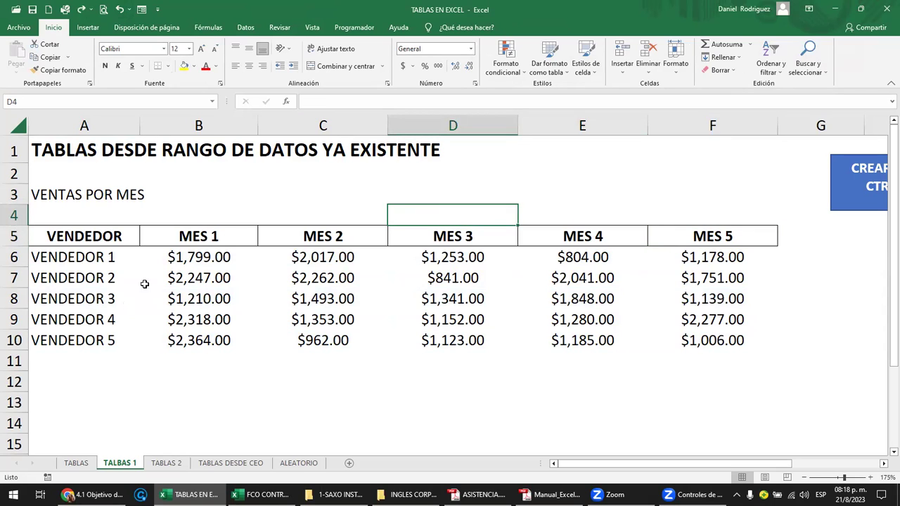
pyautogui.click(98, 257)
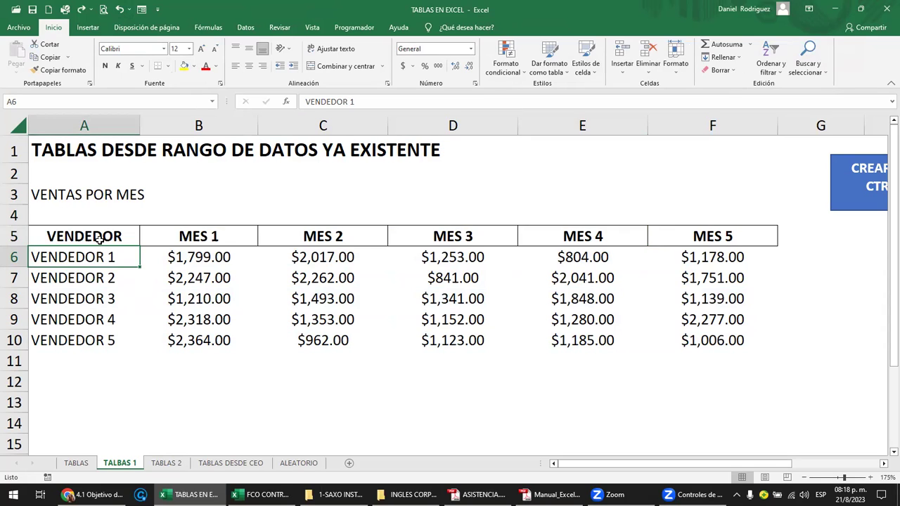
# Insert a table over $A$5:$F$10 with headers via Insertar > Tabla, creating Tabla2
pyautogui.click(88, 28)
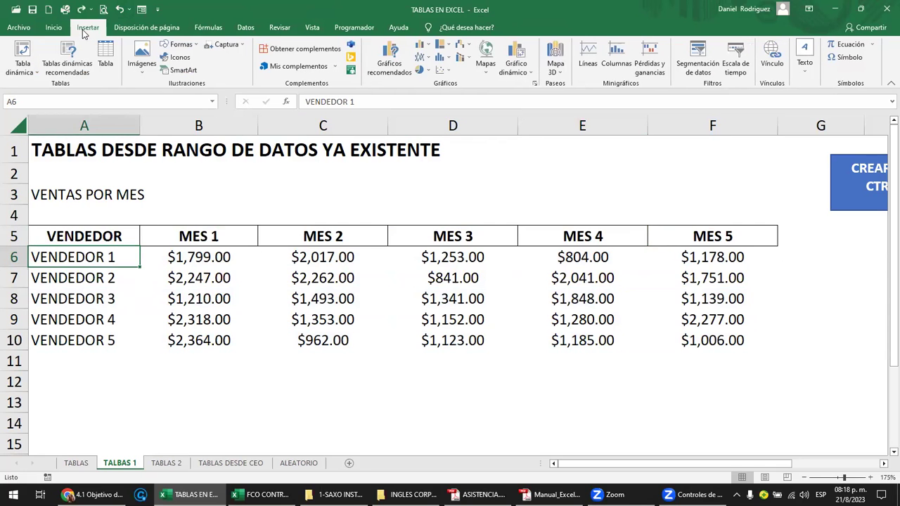
pyautogui.click(104, 63)
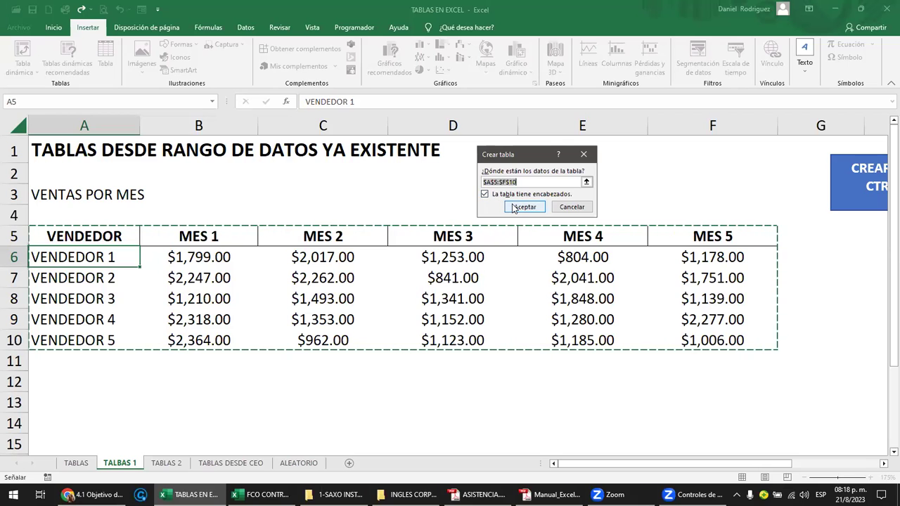
pyautogui.click(514, 208)
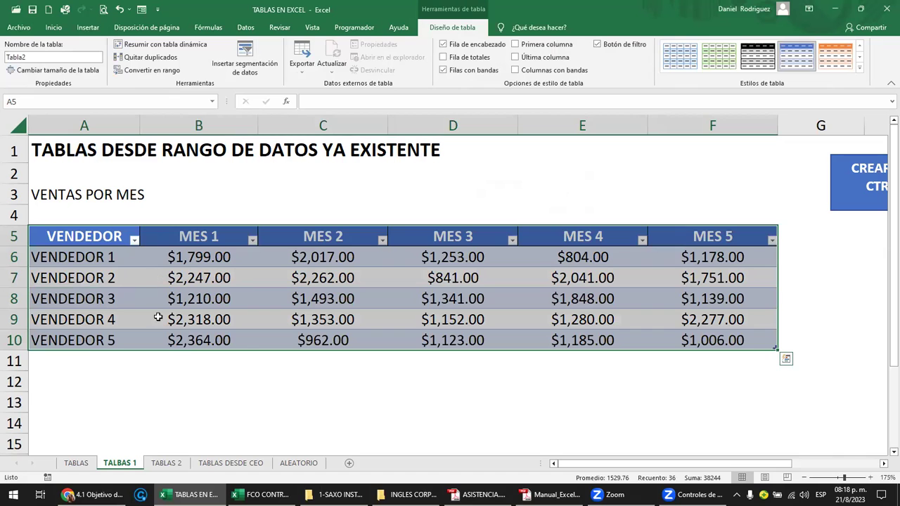
pyautogui.click(837, 249)
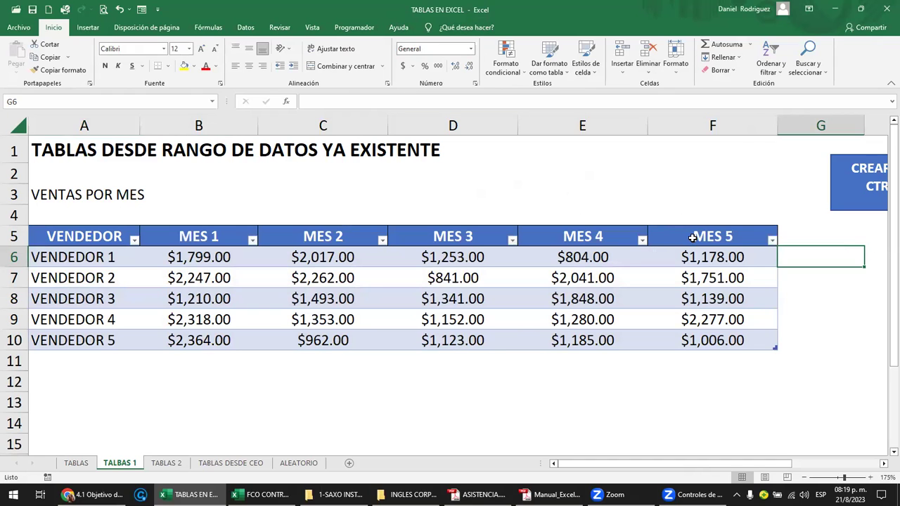
pyautogui.click(455, 235)
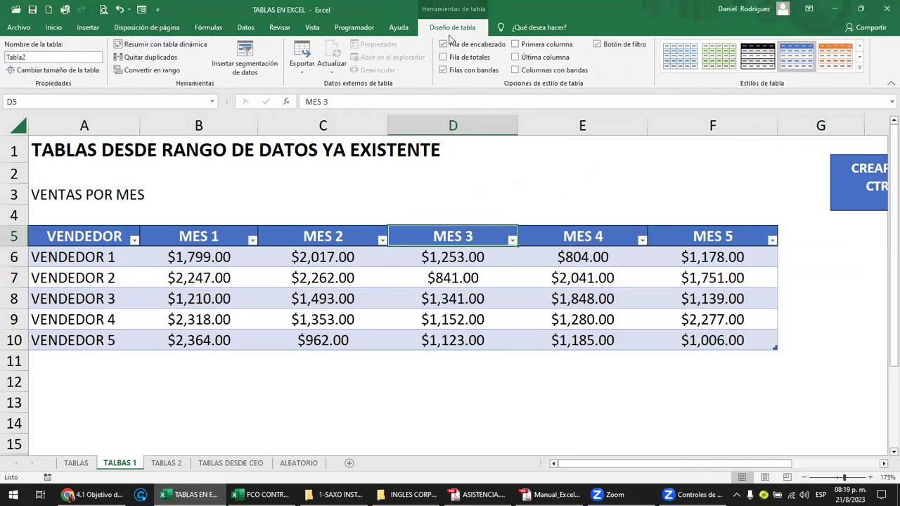
pyautogui.click(413, 199)
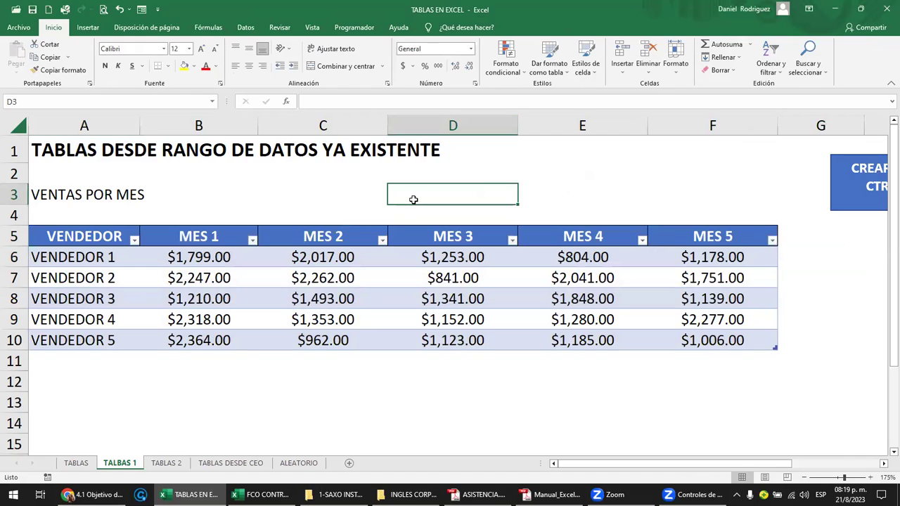
# Undo Tabla2 back to plain data, zoom to 160% and select header cell F5
pyautogui.hotkey('ctrl', 'z')
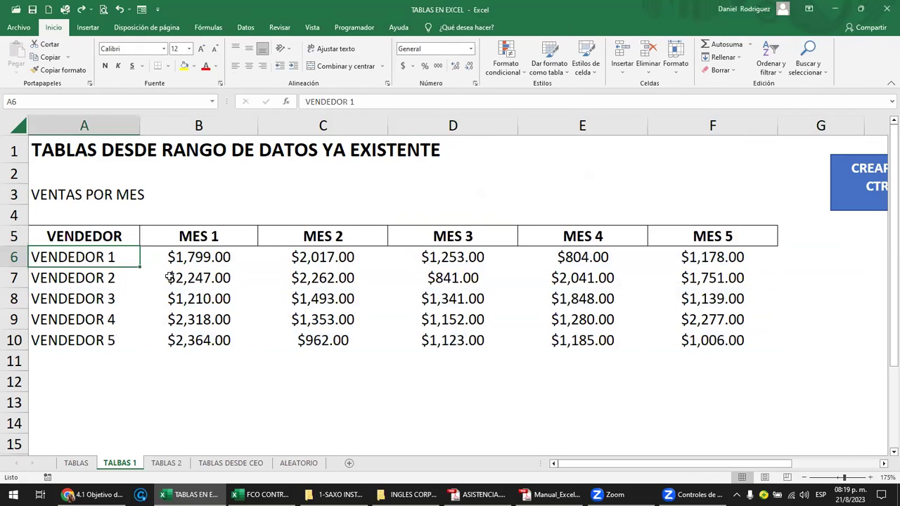
pyautogui.click(427, 235)
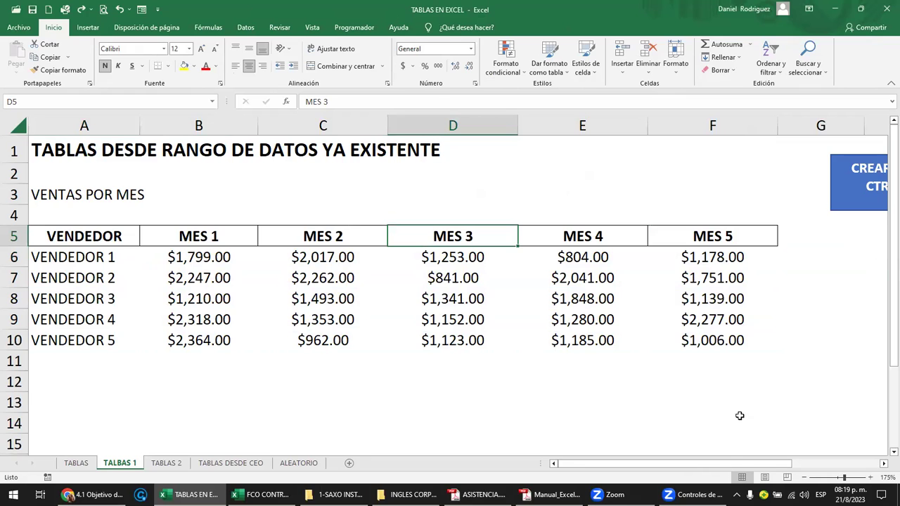
pyautogui.moveTo(722, 469); pyautogui.dragTo(751, 469)
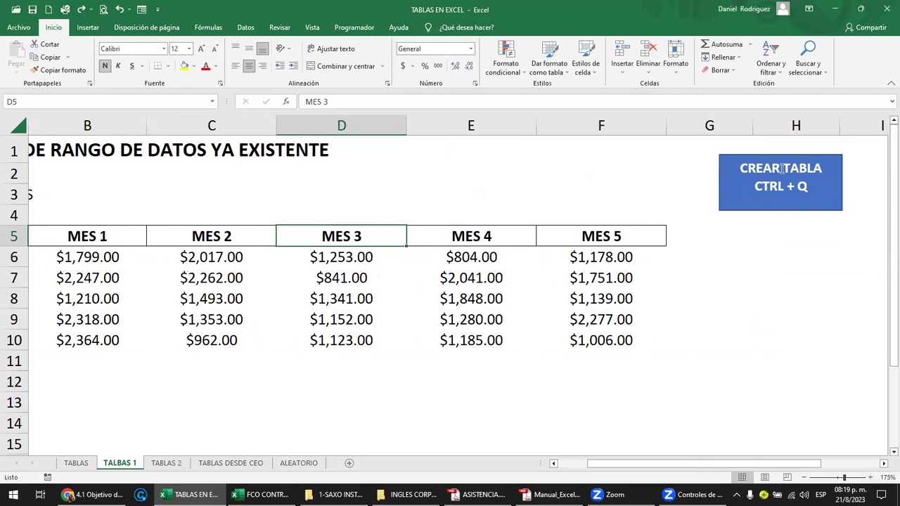
pyautogui.scroll(-1, 673, 265)
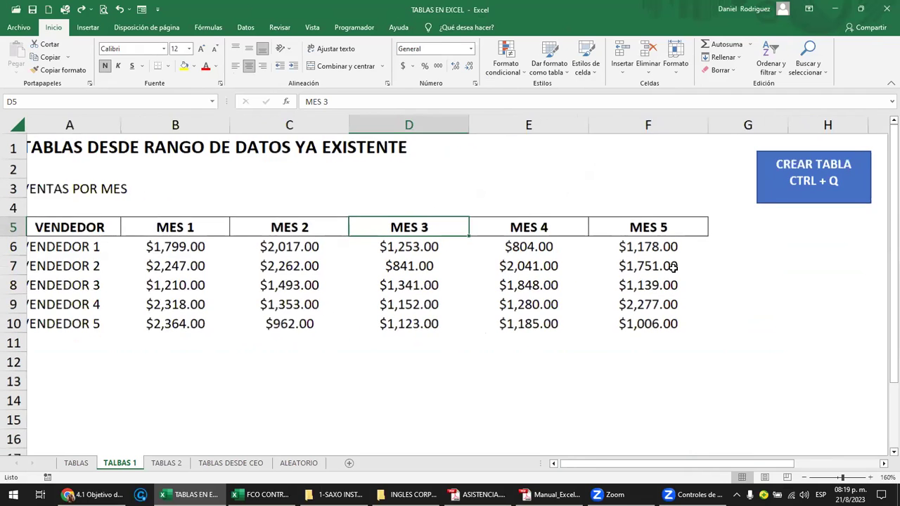
pyautogui.press('Up')
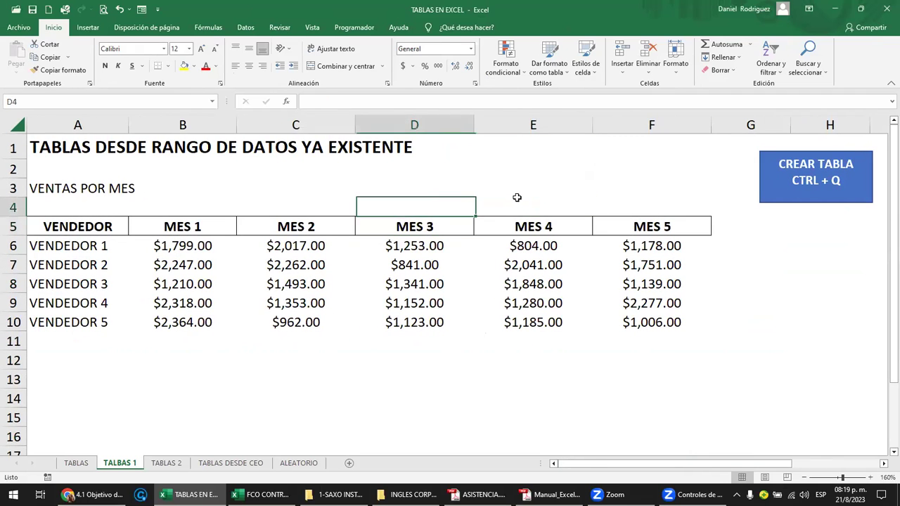
pyautogui.press('Left')
pyautogui.press('Left')
pyautogui.click(673, 226)
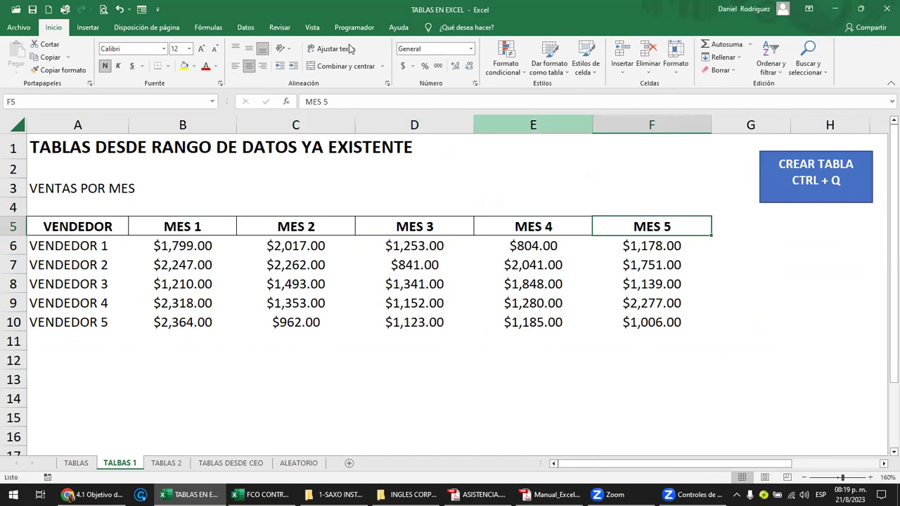
pyautogui.click(88, 28)
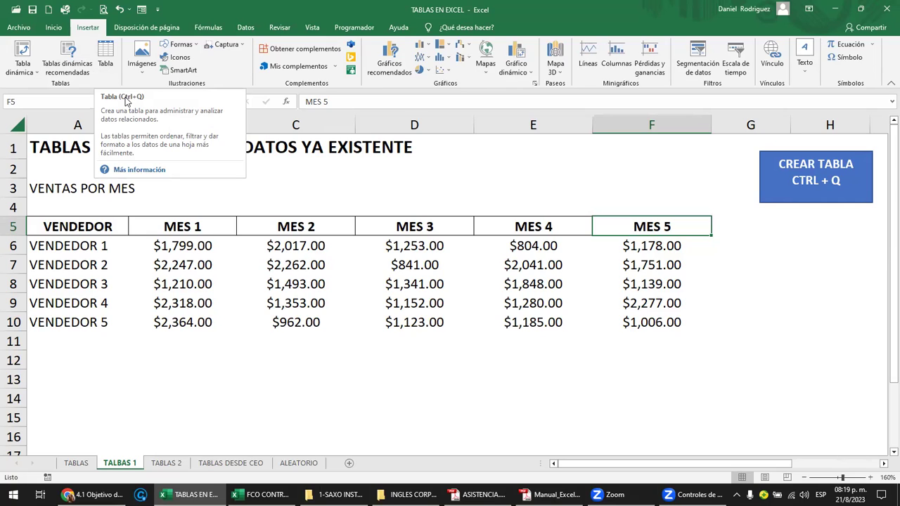
pyautogui.click(368, 169)
pyautogui.press('Left')
pyautogui.press('Left')
pyautogui.press('Left')
pyautogui.press('Down')
pyautogui.press('Down')
pyautogui.press('Down')
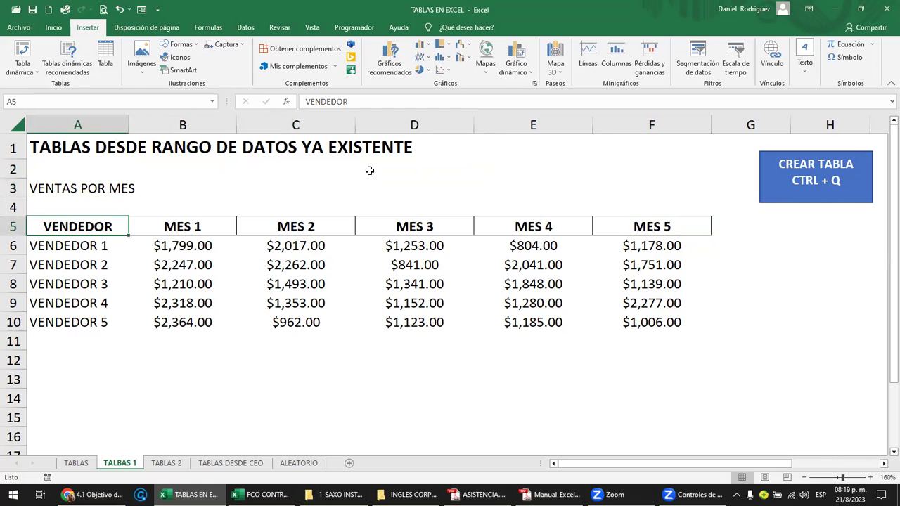
pyautogui.hotkey('shift', 'Down')
pyautogui.hotkey('shift', 'Down')
pyautogui.hotkey('shift', 'Down')
pyautogui.hotkey('shift', 'Down')
pyautogui.hotkey('shift', 'Down')
pyautogui.hotkey('shift', 'Right')
pyautogui.hotkey('shift', 'Right')
pyautogui.hotkey('shift', 'Right')
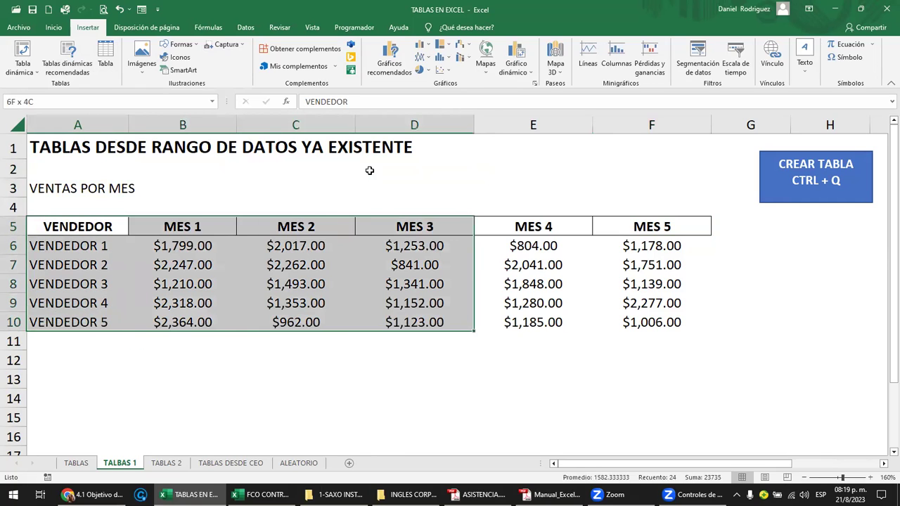
pyautogui.hotkey('shift', 'Right')
pyautogui.hotkey('shift', 'Right')
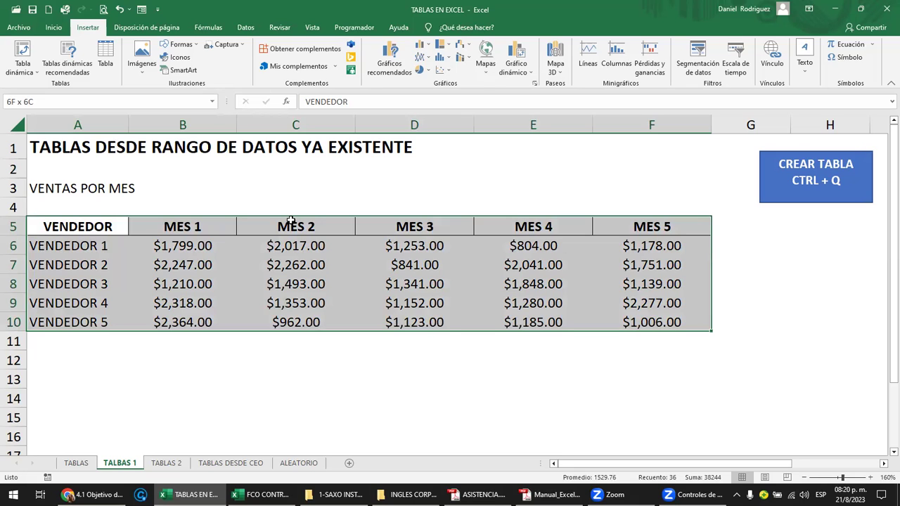
pyautogui.click(363, 201)
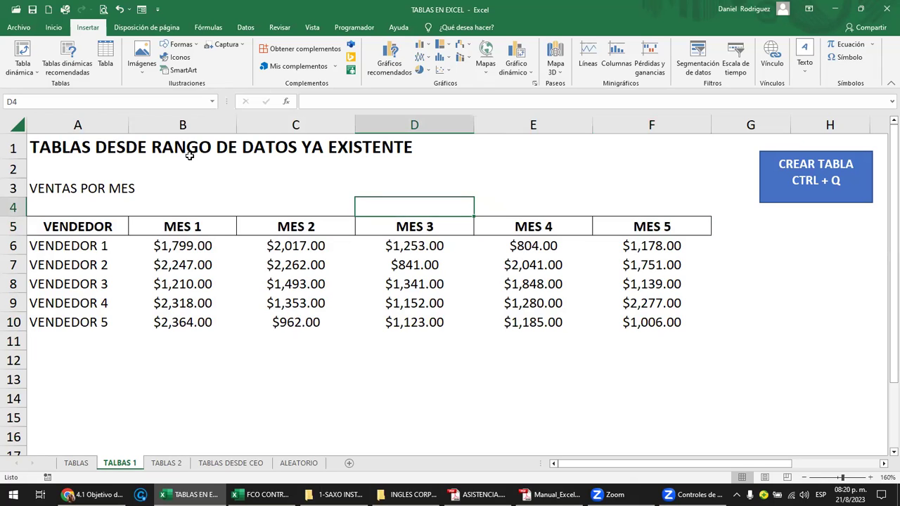
pyautogui.click(68, 144)
pyautogui.moveTo(71, 231)
pyautogui.mouseDown()
pyautogui.moveTo(648, 298)
pyautogui.moveTo(653, 319)
pyautogui.mouseUp()
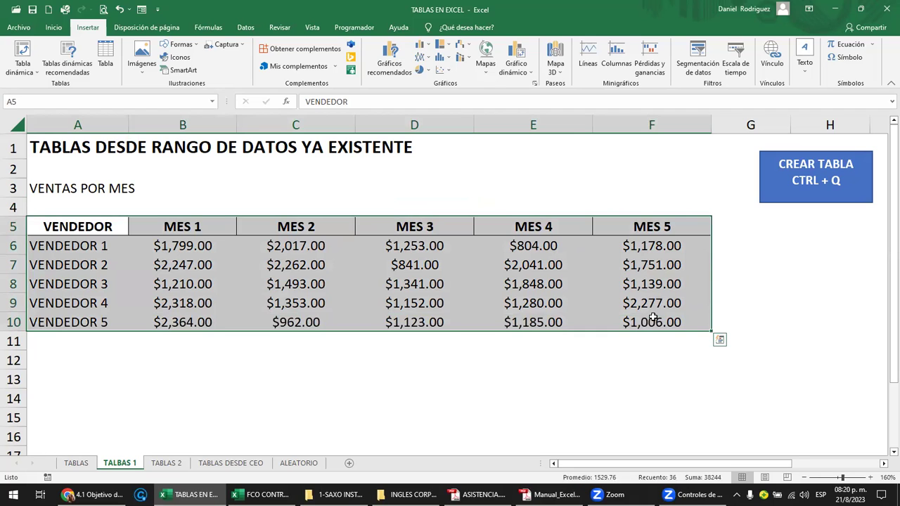
pyautogui.click(541, 228)
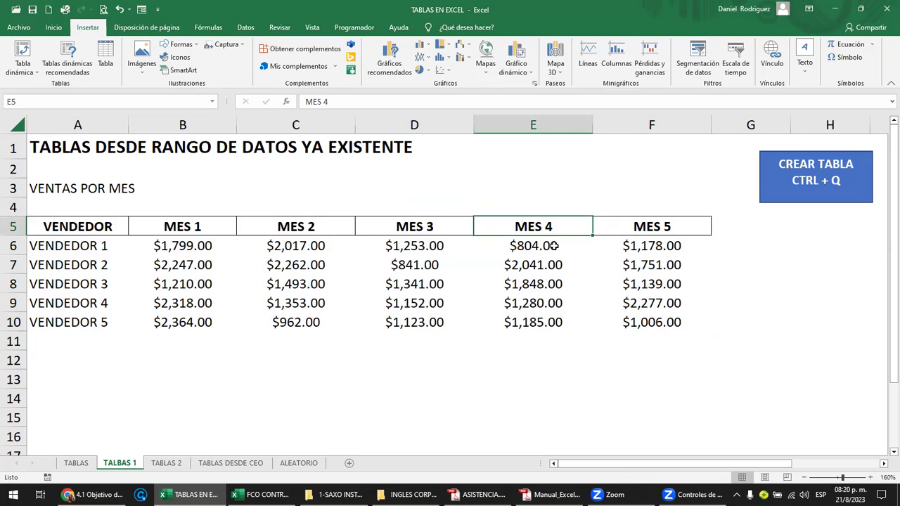
# Create a table with Ctrl+Q with 'La tabla tiene encabezados' unchecked, adding Columna headers
pyautogui.hotkey('ctrl', 'q')
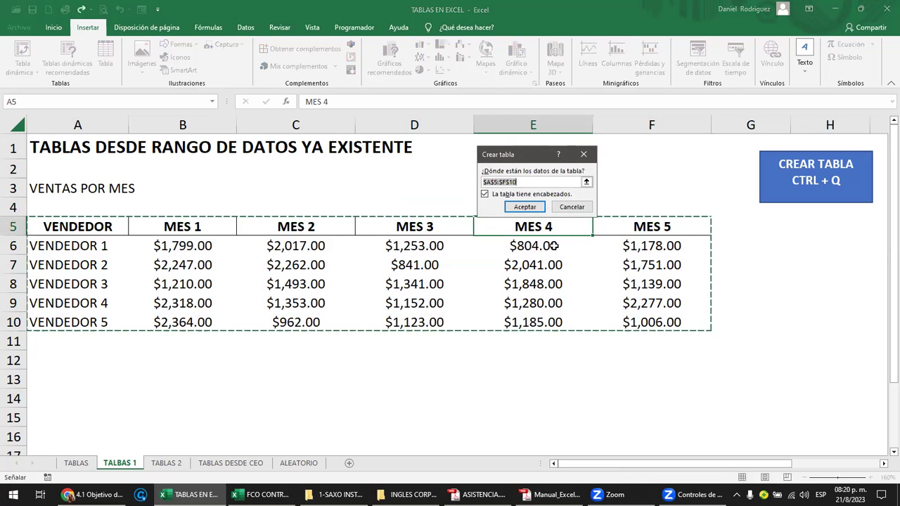
pyautogui.moveTo(532, 151); pyautogui.dragTo(536, 120)
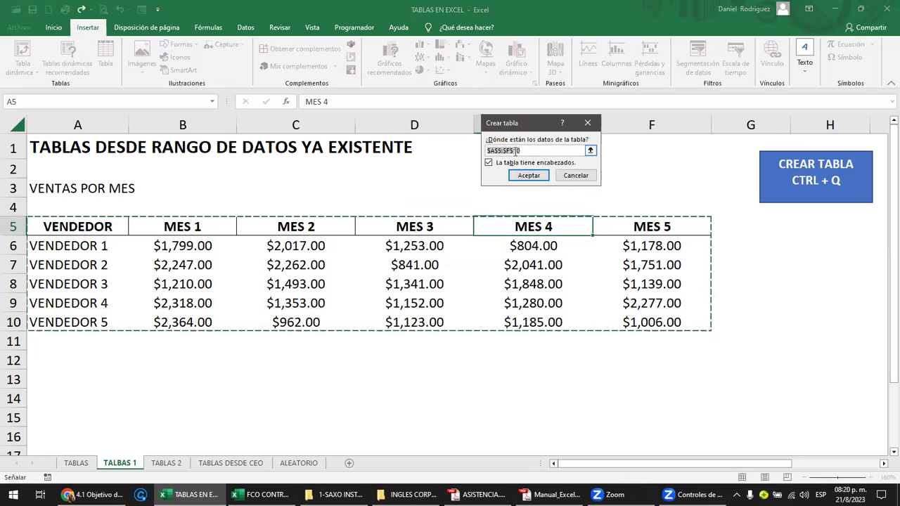
pyautogui.click(488, 162)
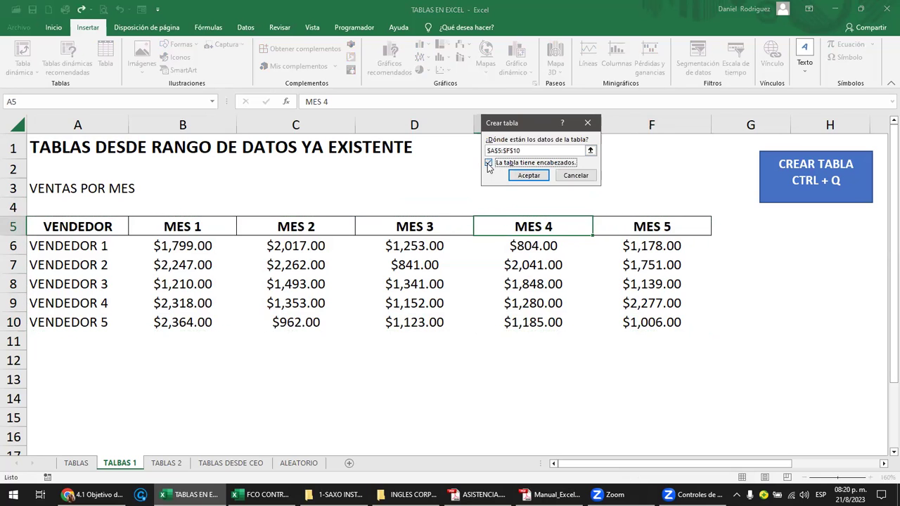
pyautogui.click(524, 176)
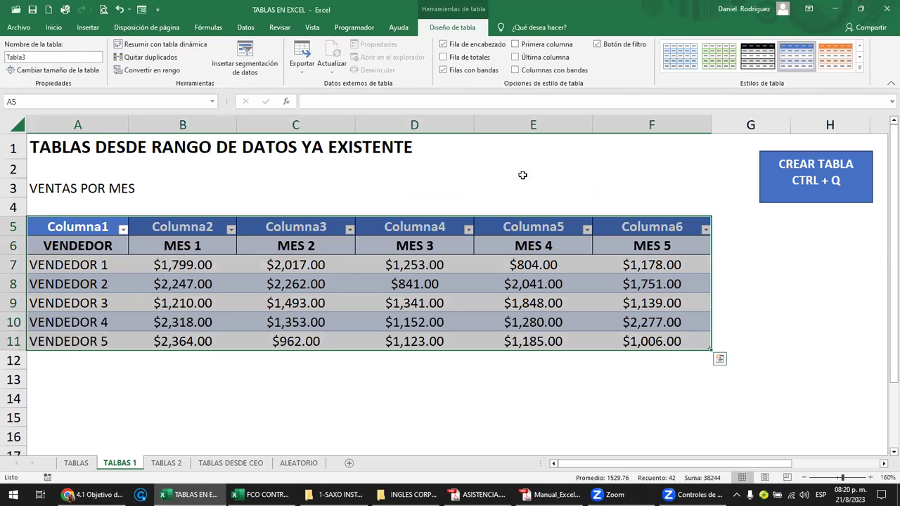
# Copy the VENDEDOR and MES 1–MES 5 titles from row 6 over the Columna headers in row 5
pyautogui.moveTo(78, 249); pyautogui.dragTo(627, 245)
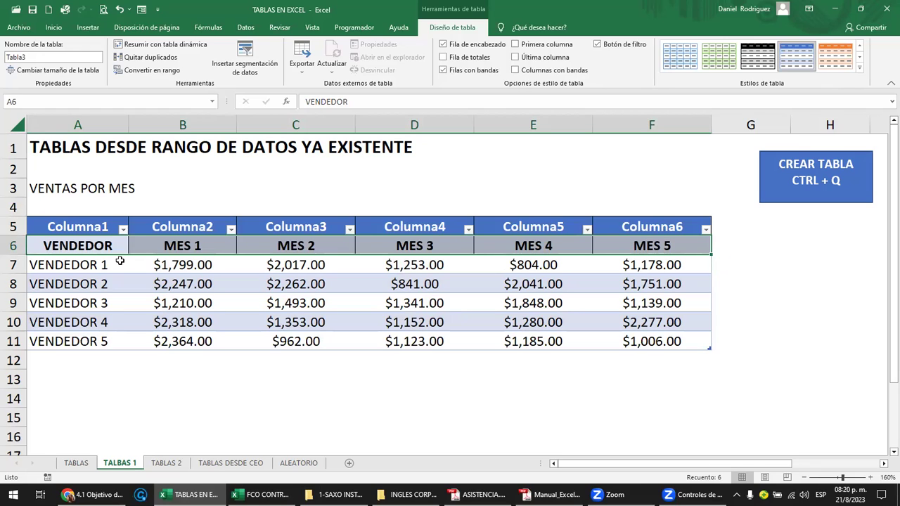
pyautogui.click(89, 229)
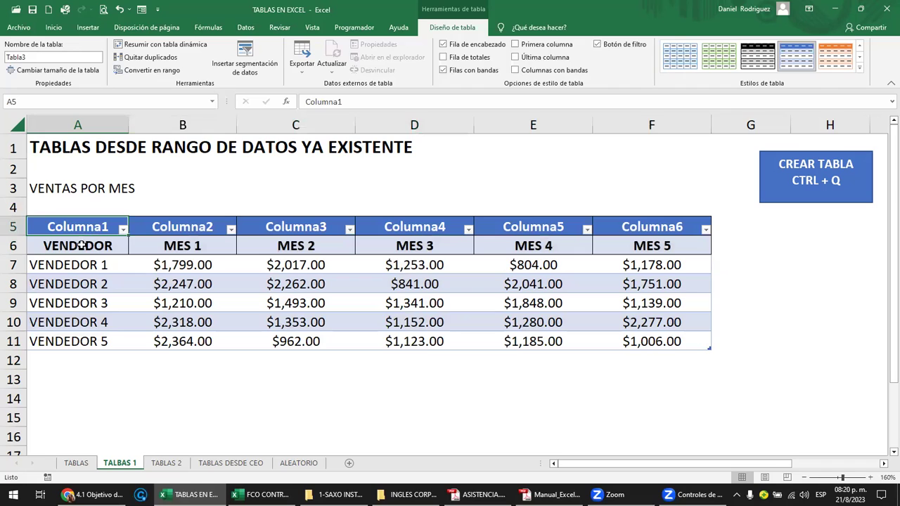
pyautogui.click(79, 246)
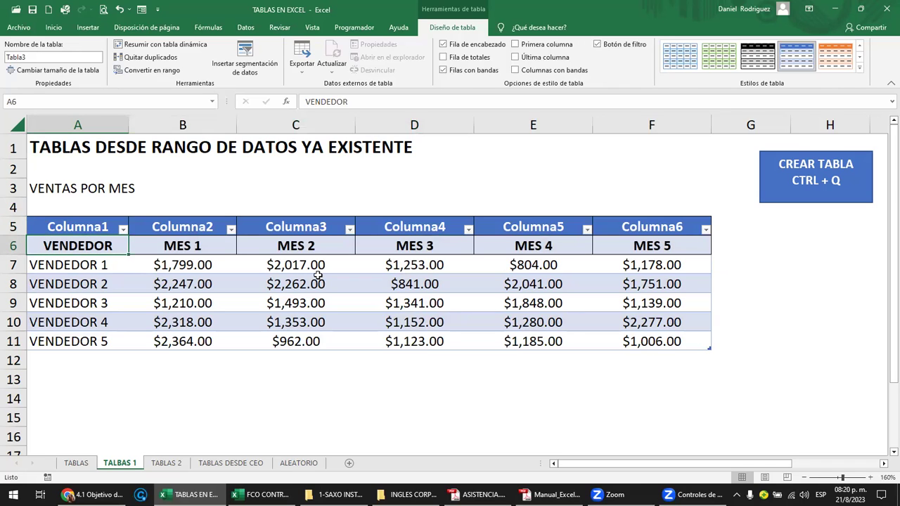
pyautogui.hotkey('shift', 'Right')
pyautogui.hotkey('shift', 'Right')
pyautogui.hotkey('shift', 'Right')
pyautogui.hotkey('shift', 'Right')
pyautogui.hotkey('shift', 'Right')
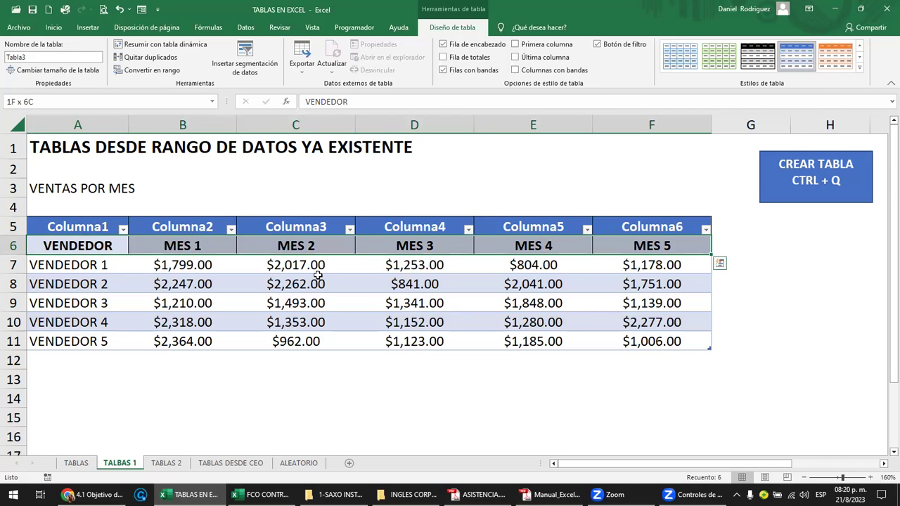
pyautogui.hotkey('ctrl', 'c')
pyautogui.press('Up')
pyautogui.hotkey('ctrl', 'v')
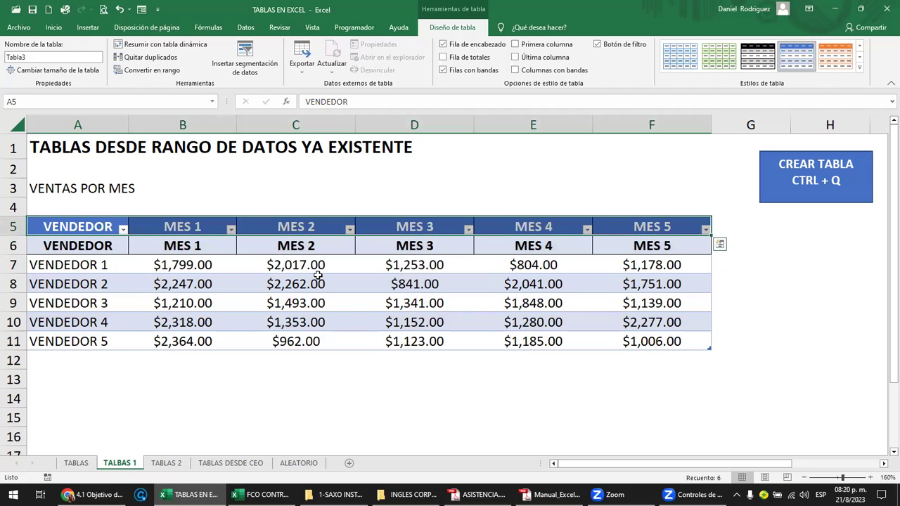
# Delete the duplicate title row 6
pyautogui.click(12, 245)
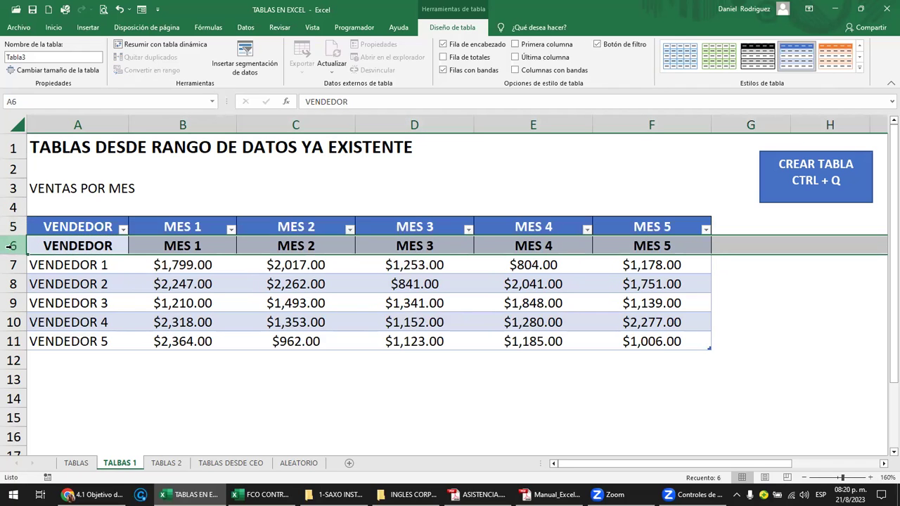
pyautogui.rightClick(12, 246)
pyautogui.click(60, 362)
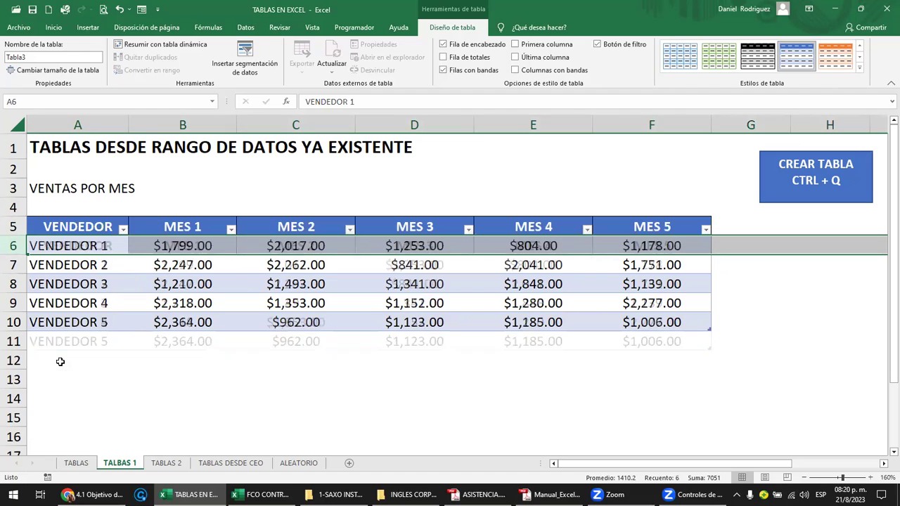
# Undo the row deletion and the header paste so headers read Columna1–Columna6 again
pyautogui.hotkey('ctrl', 'z')
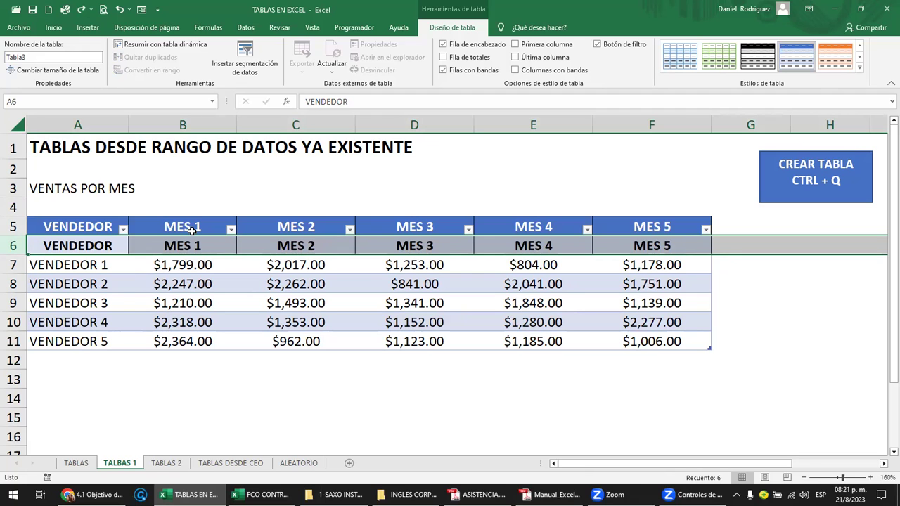
pyautogui.hotkey('ctrl', 'z')
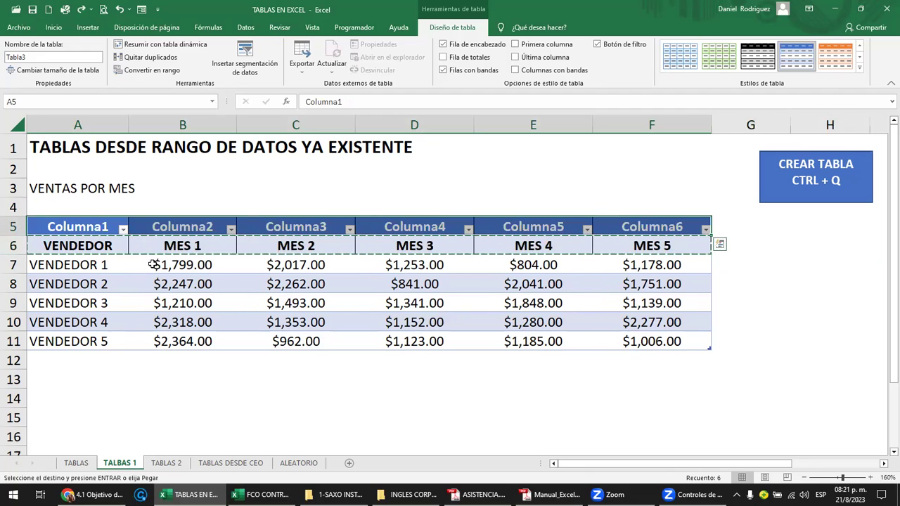
pyautogui.click(132, 206)
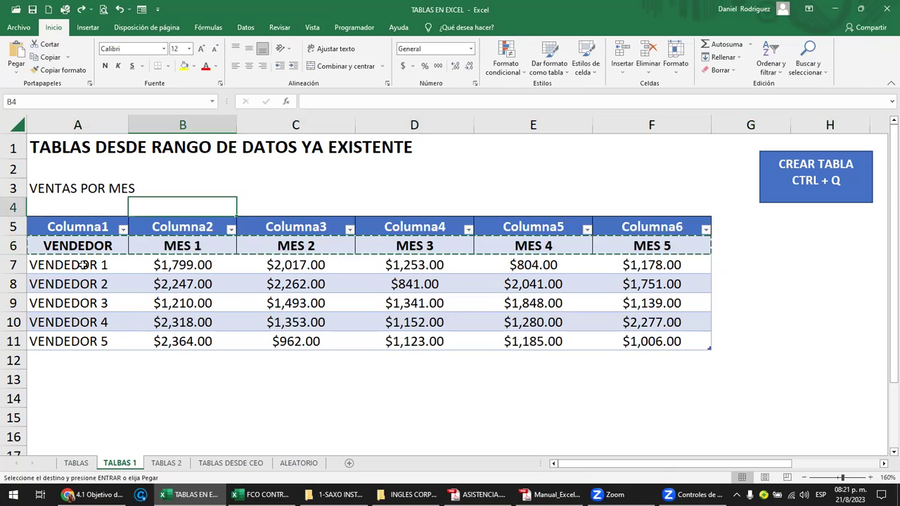
pyautogui.click(71, 228)
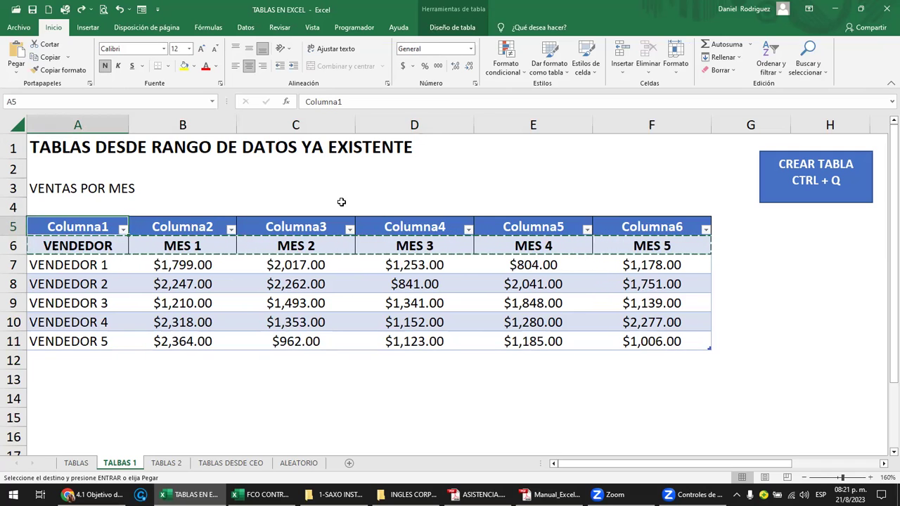
# Undo to the plain range, then create Tabla4 from A5 with Ctrl+Q, keeping headers checked
pyautogui.hotkey('ctrl', 'z')
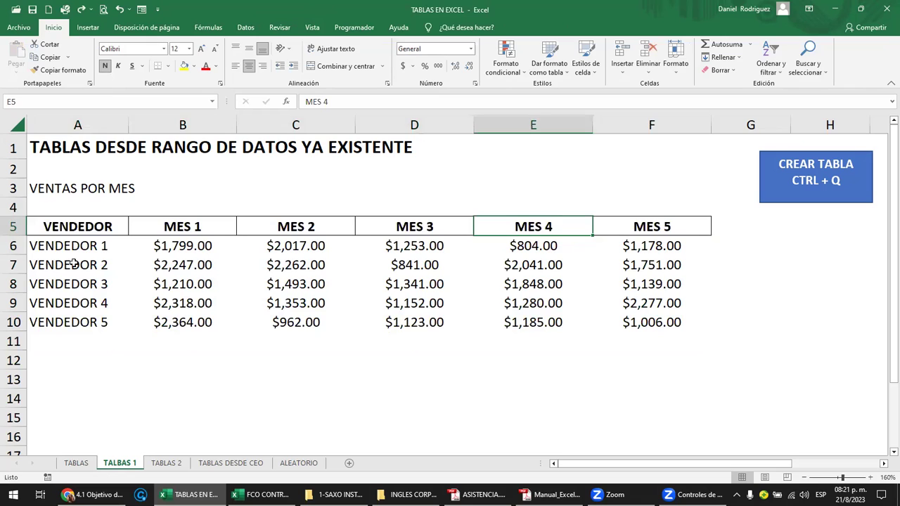
pyautogui.click(70, 227)
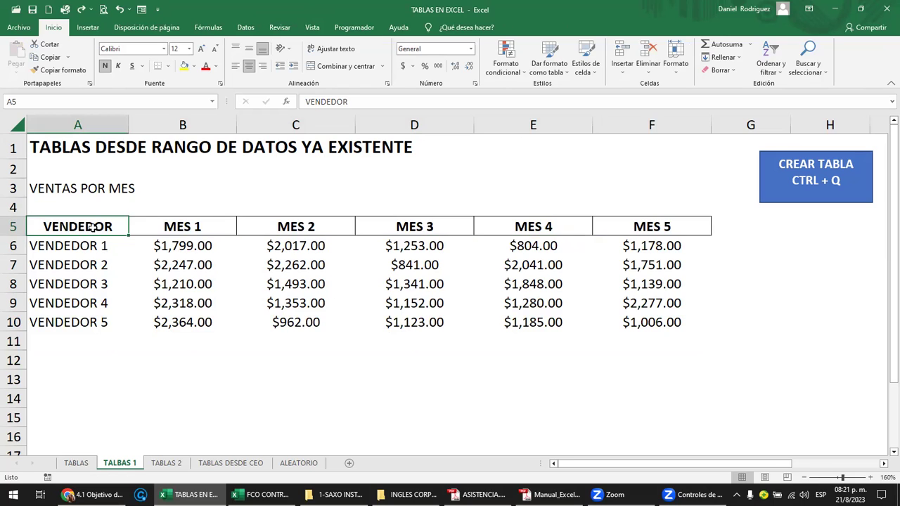
pyautogui.hotkey('ctrl', 'q')
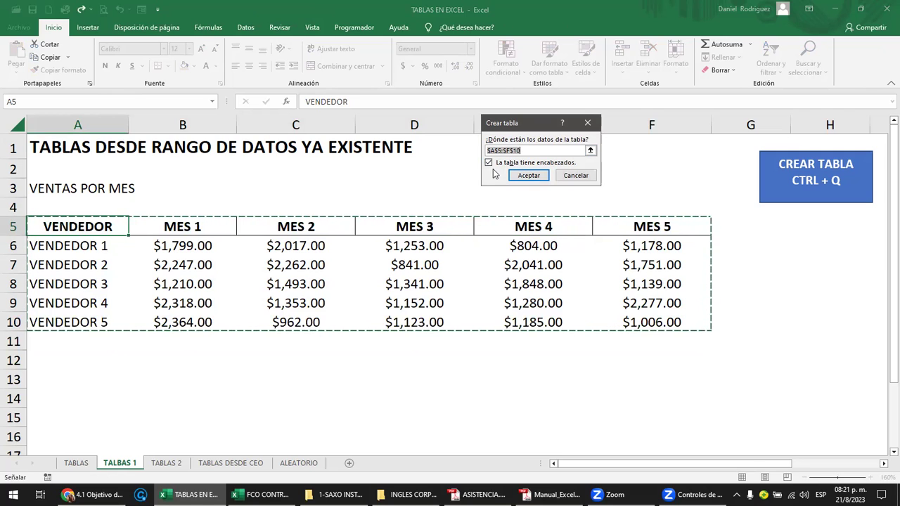
pyautogui.click(521, 176)
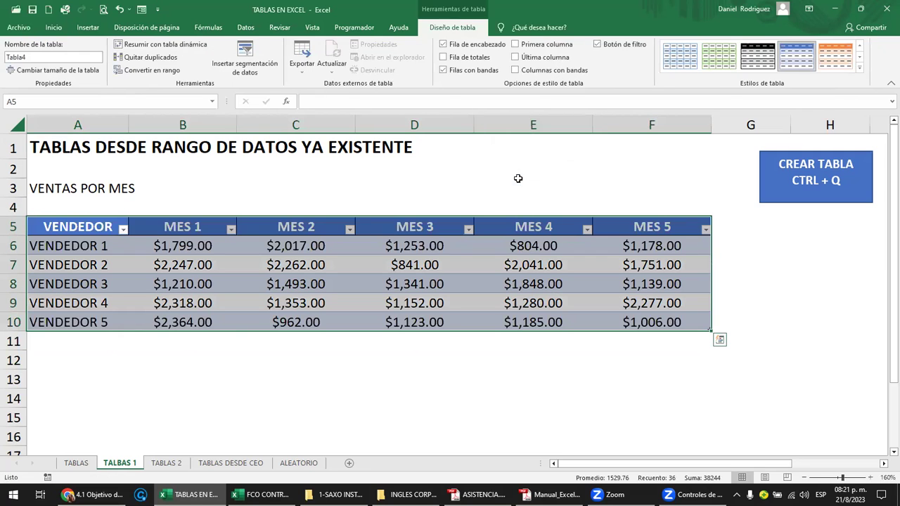
pyautogui.click(454, 201)
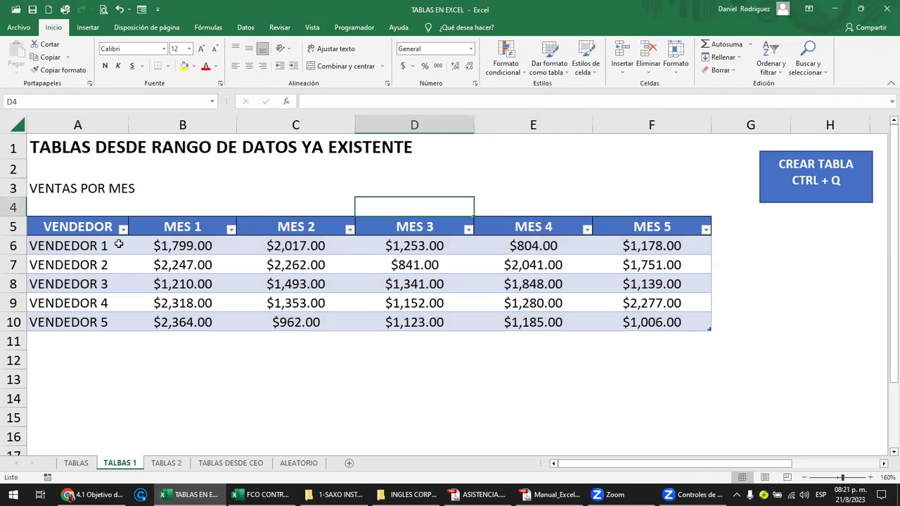
pyautogui.click(90, 233)
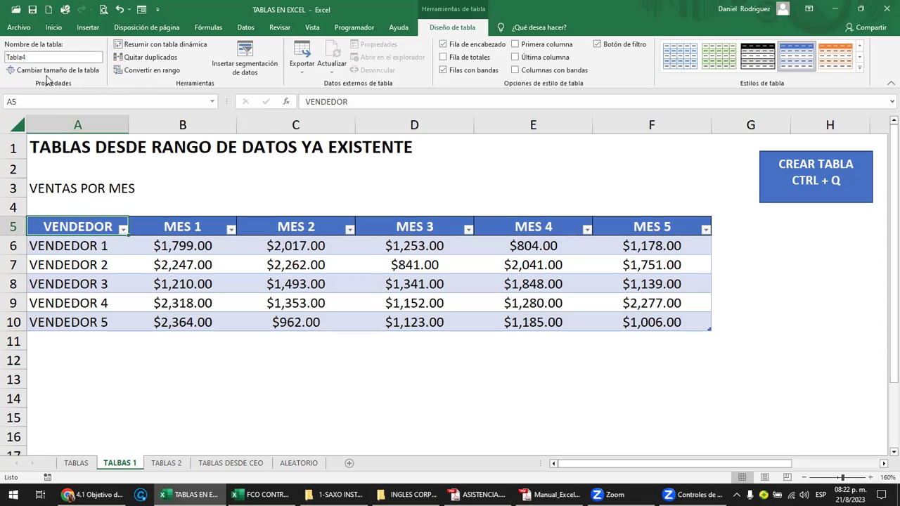
# Rename the table from Tabla4 to VENTAS in Diseño de tabla's Nombre de la tabla box
pyautogui.click(32, 57)
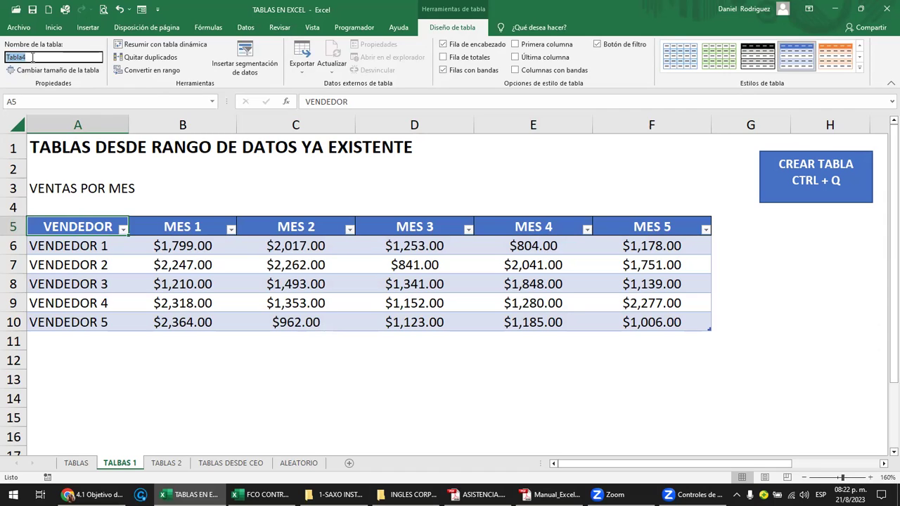
pyautogui.click(166, 207)
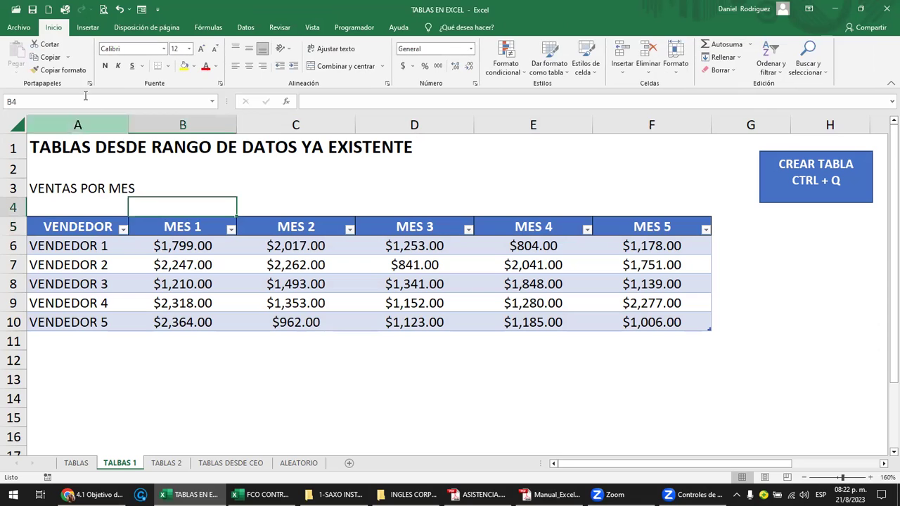
pyautogui.click(88, 227)
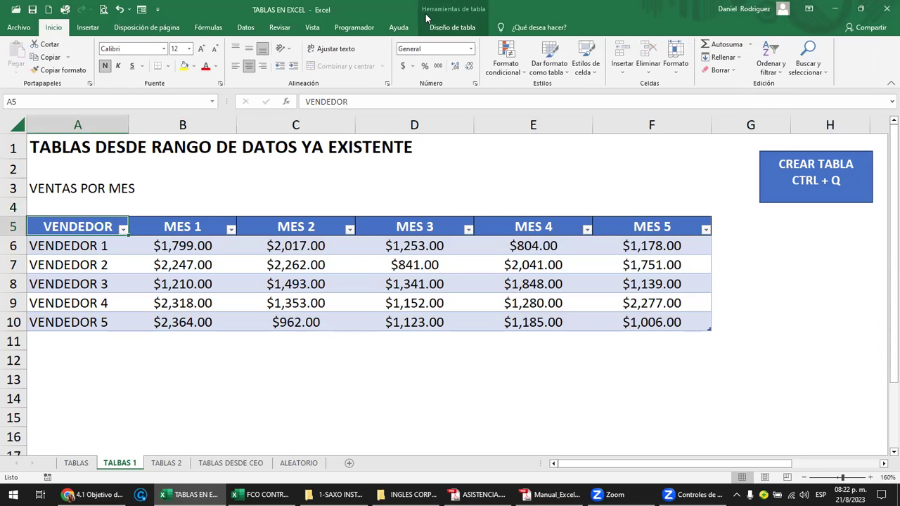
pyautogui.click(452, 27)
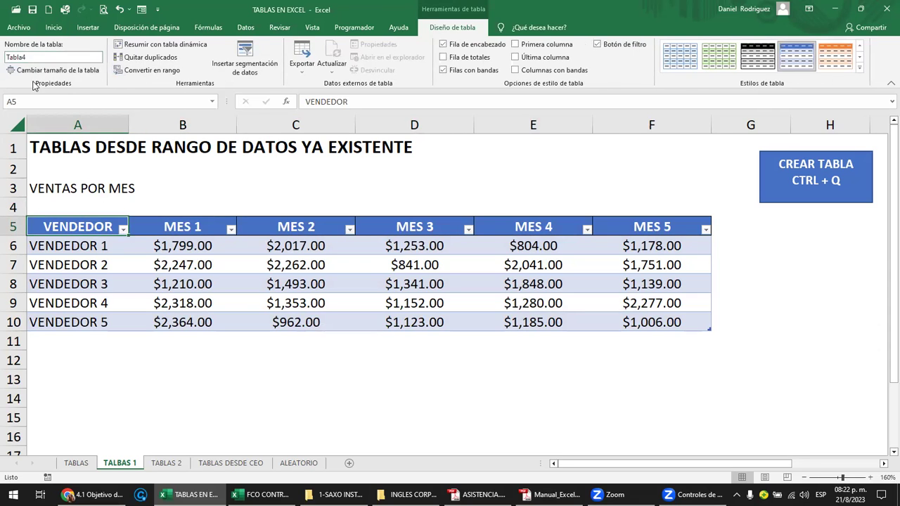
pyautogui.doubleClick(30, 58)
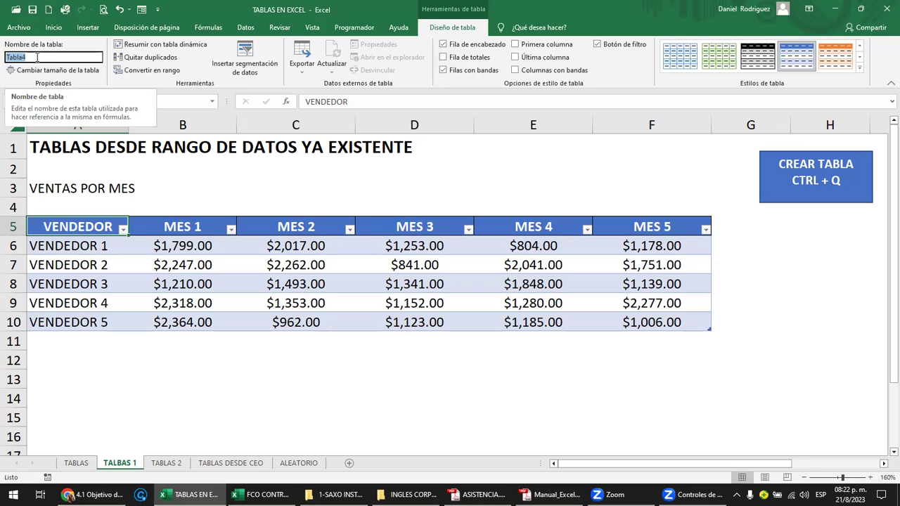
pyautogui.write('V')
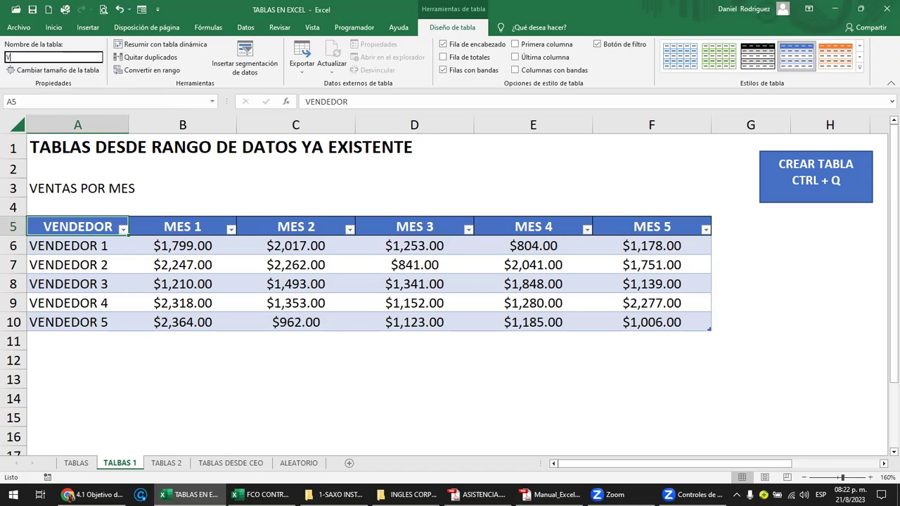
pyautogui.write('ENTAS')
pyautogui.press('Return')
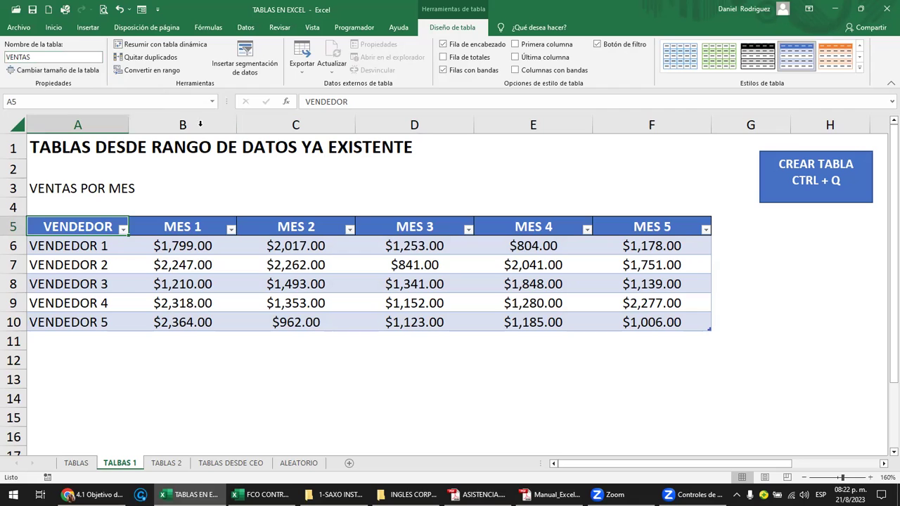
# Pick VENTAS from the Name Box list to confirm it selects the table's data
pyautogui.click(212, 102)
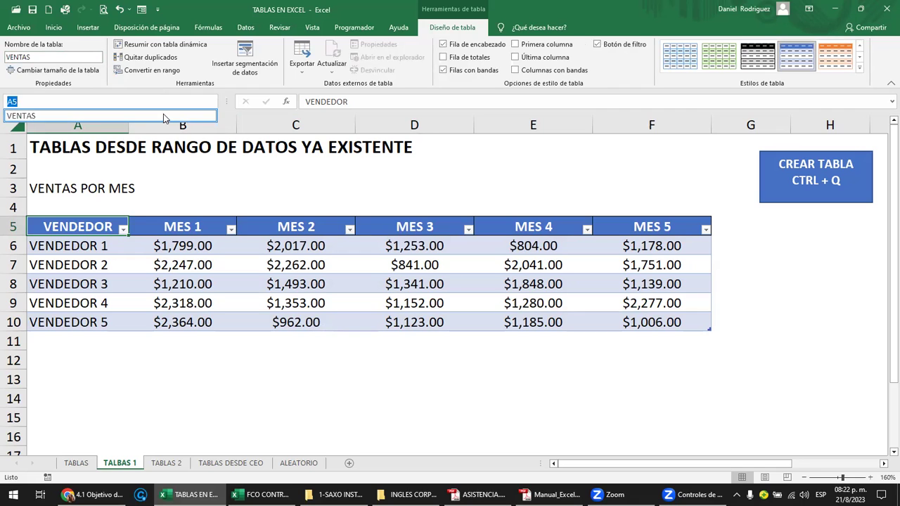
pyautogui.click(164, 117)
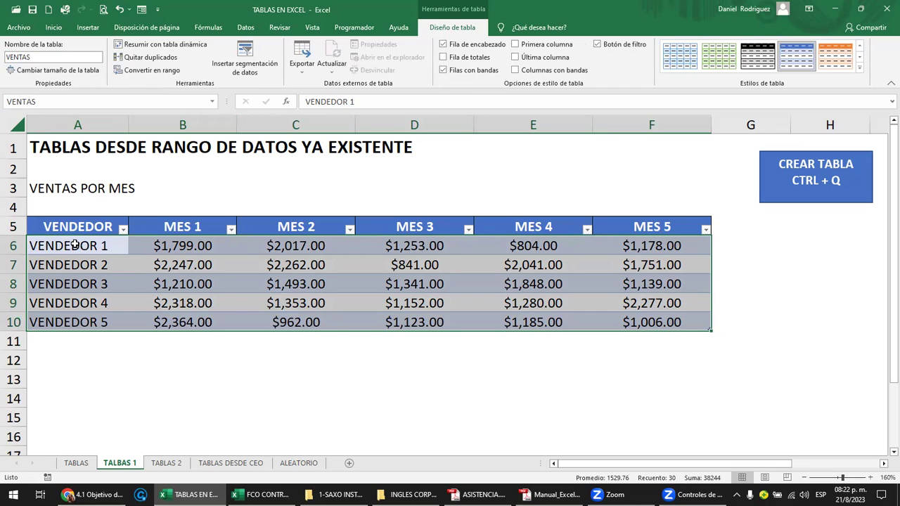
pyautogui.click(211, 101)
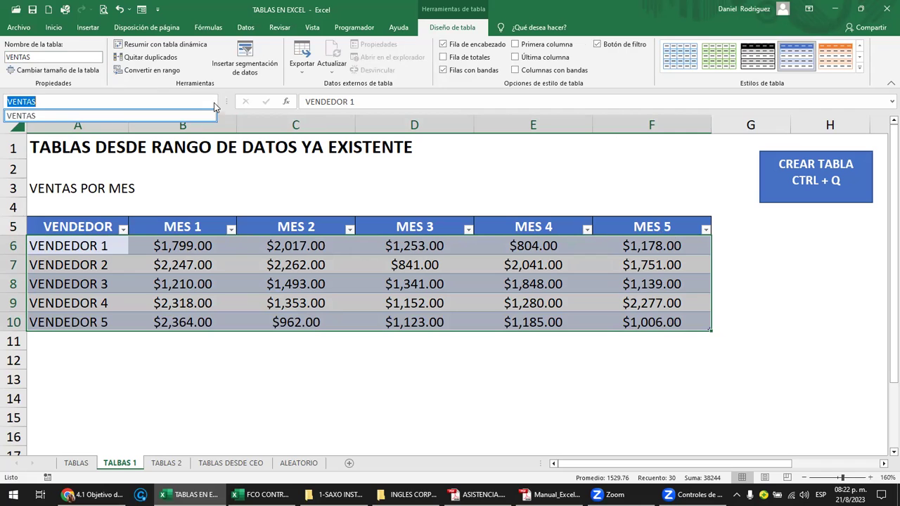
pyautogui.click(176, 119)
pyautogui.moveTo(31, 245)
pyautogui.mouseDown()
pyautogui.moveTo(587, 273)
pyautogui.moveTo(673, 331)
pyautogui.mouseUp()
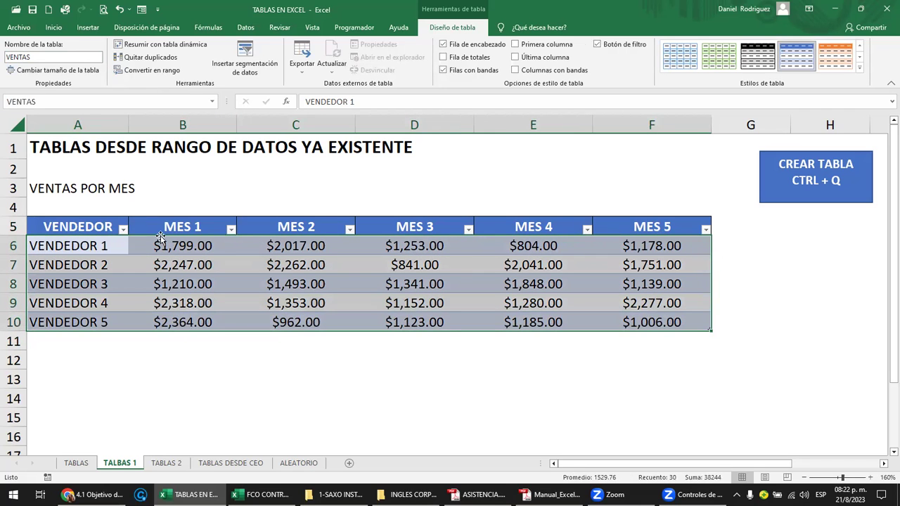
# Copy the header titles A5:F5 and paste them at cell E14
pyautogui.click(86, 226)
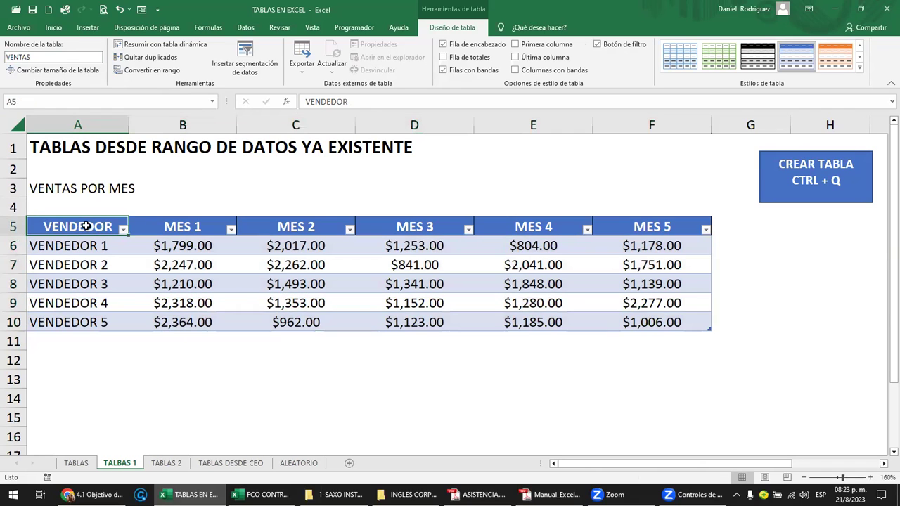
pyautogui.click(11, 227)
pyautogui.rightClick(12, 227)
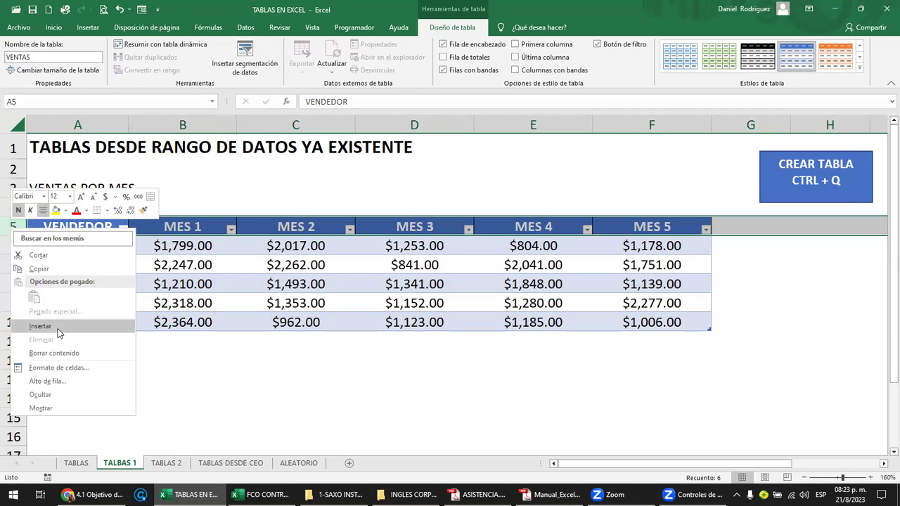
pyautogui.press('Escape')
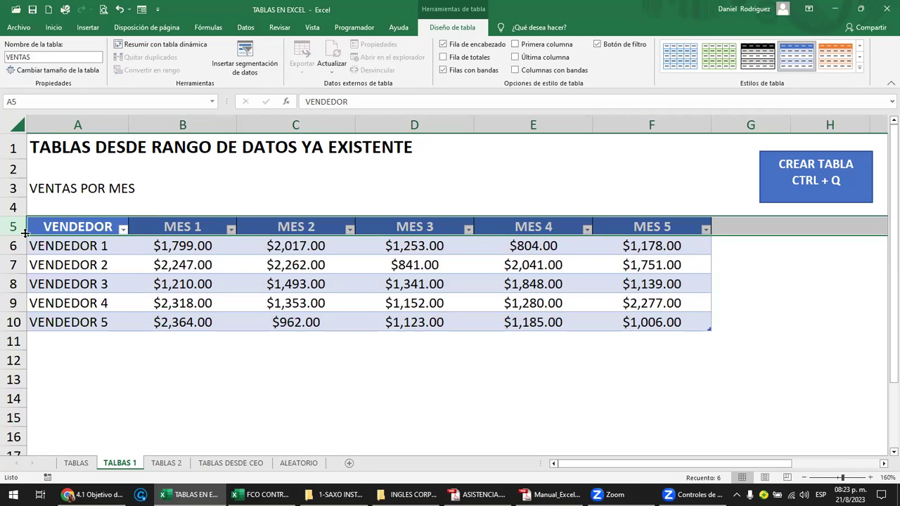
pyautogui.rightClick(11, 227)
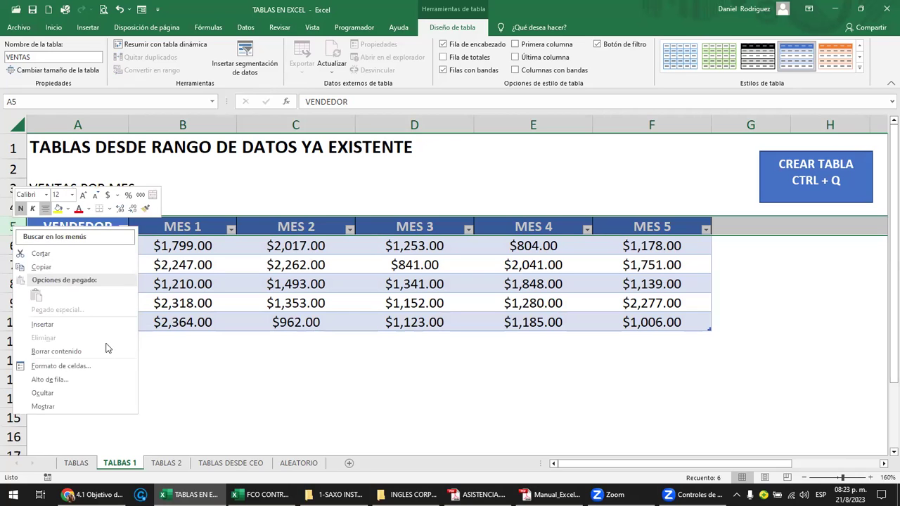
pyautogui.press('Escape')
pyautogui.moveTo(65, 226); pyautogui.dragTo(677, 230)
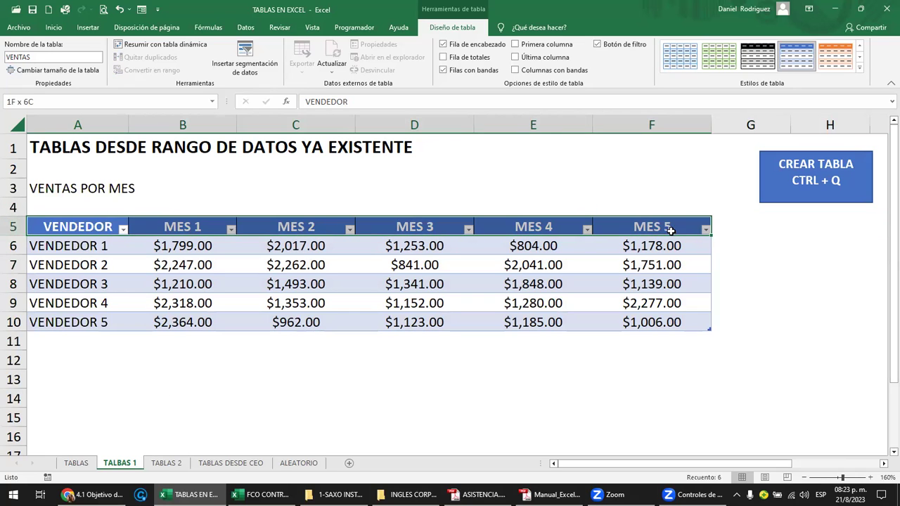
pyautogui.hotkey('ctrl', 'c')
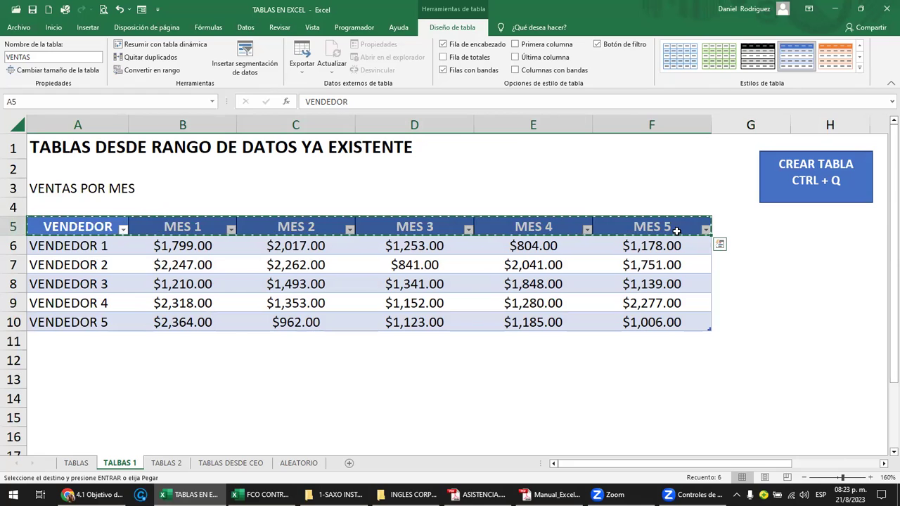
pyautogui.click(557, 397)
pyautogui.hotkey('ctrl', 'v')
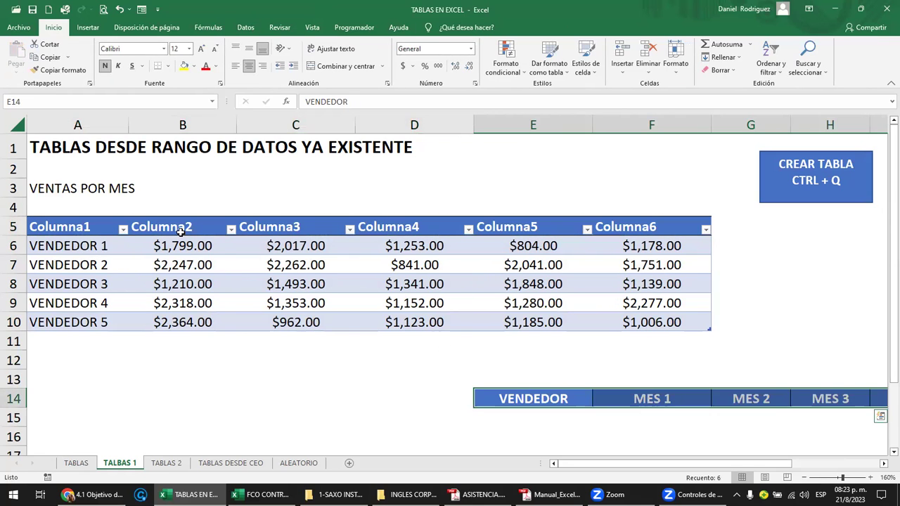
# Undo the E14 paste, cancel copy mode with Esc, and check the VENDEDOR and MES 1 headers
pyautogui.click(63, 227)
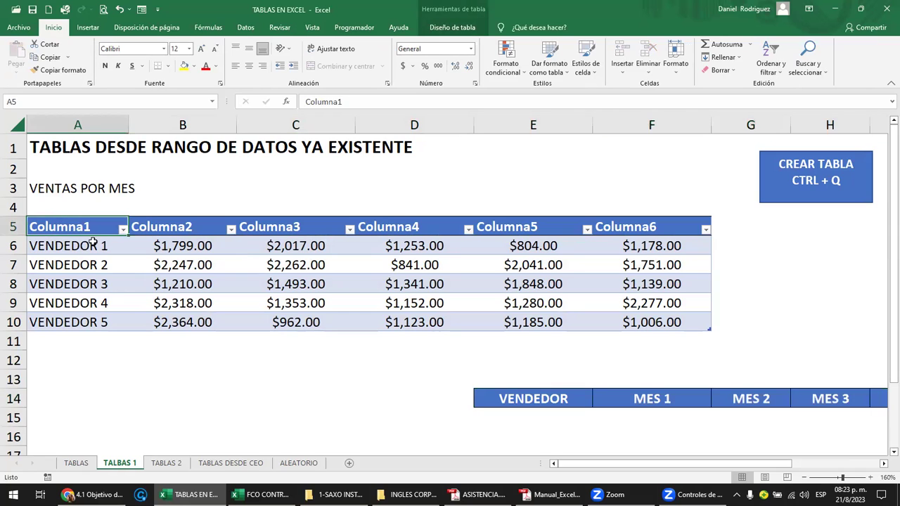
pyautogui.click(77, 125)
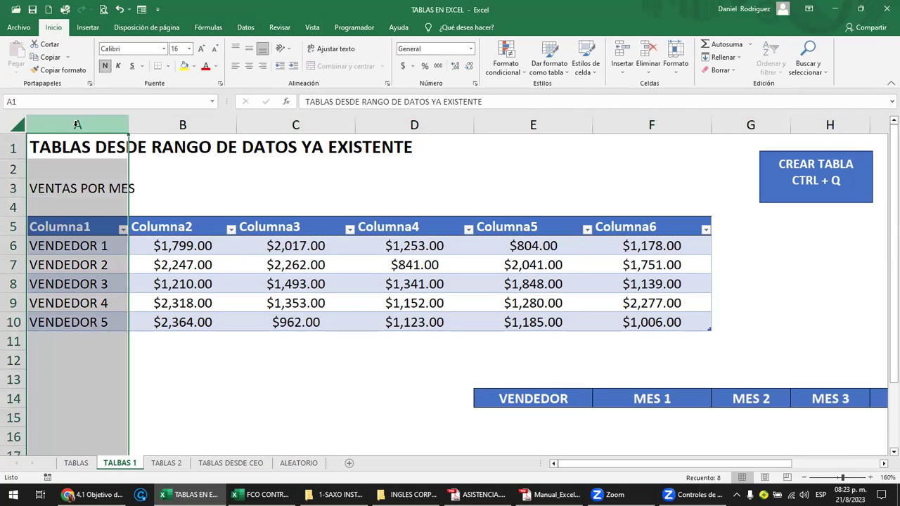
pyautogui.click(151, 124)
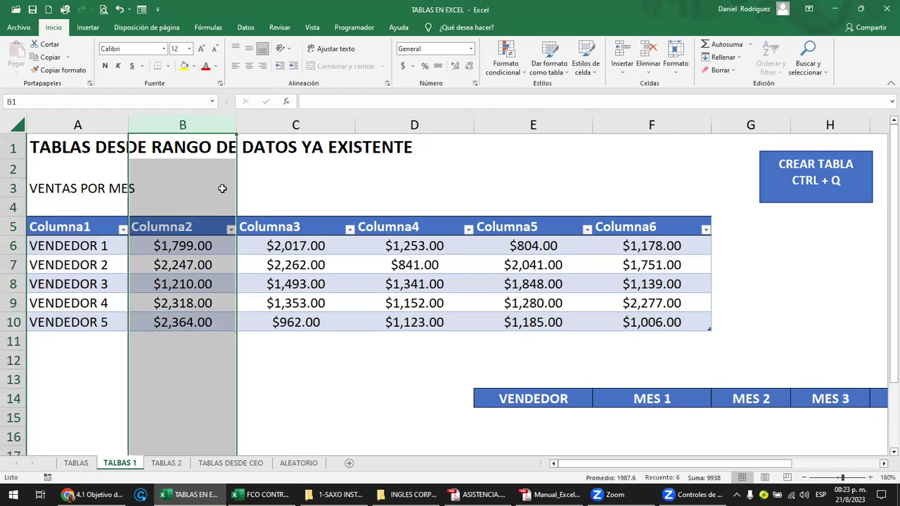
pyautogui.hotkey('ctrl', 'z')
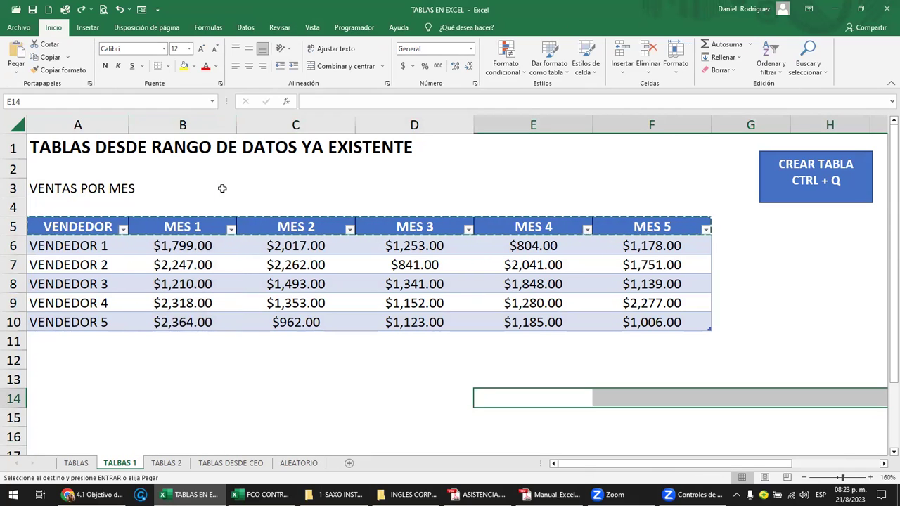
pyautogui.press('Escape')
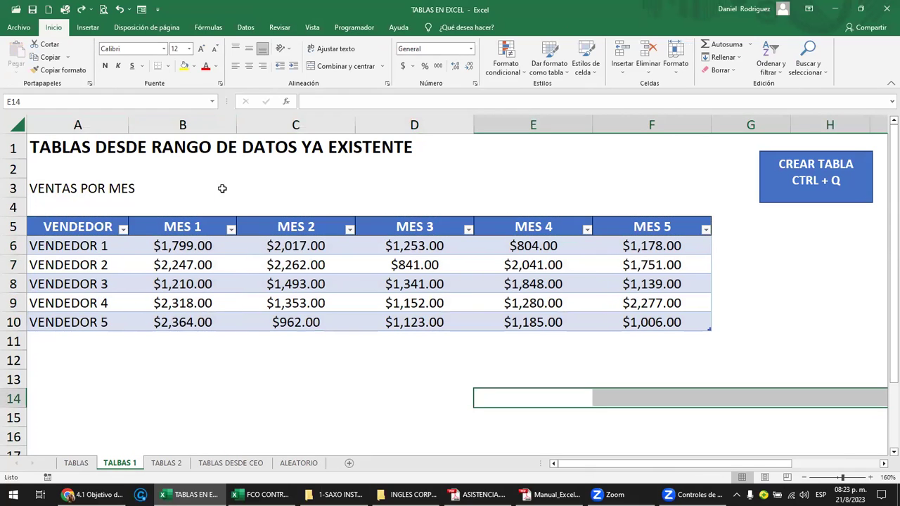
pyautogui.click(91, 228)
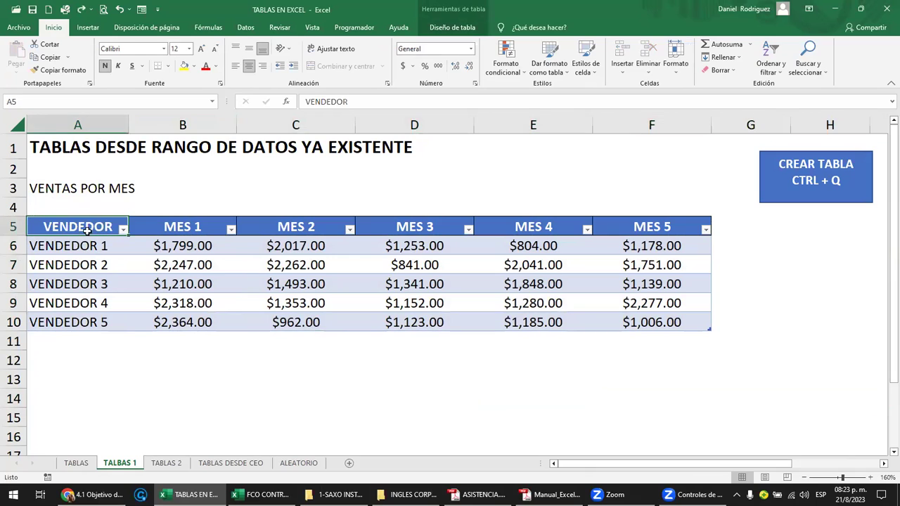
pyautogui.click(197, 227)
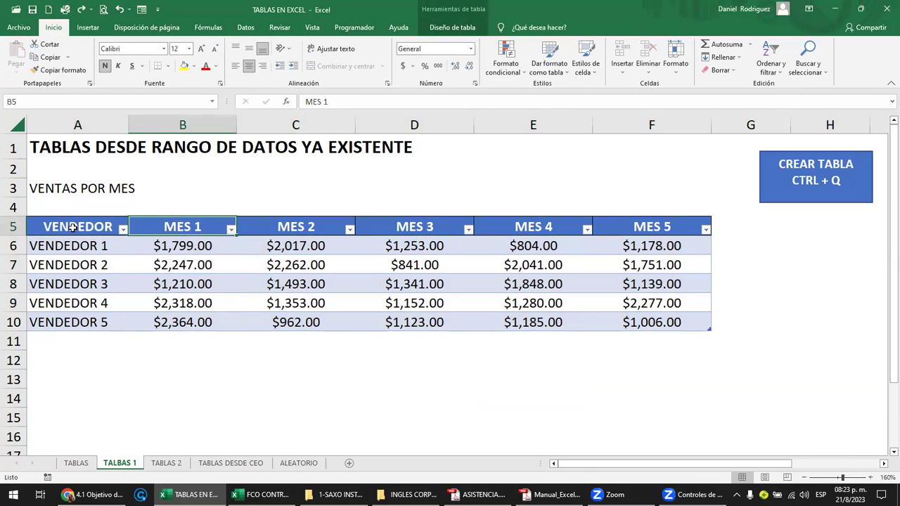
pyautogui.click(12, 226)
# Draw a right-pointing line arrow across row 4 from column A to column F above the table
pyautogui.click(51, 229)
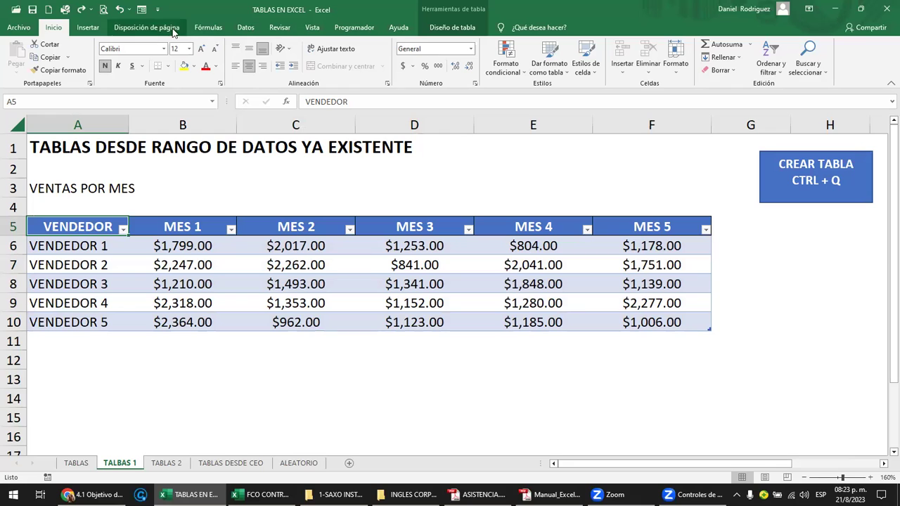
pyautogui.click(89, 27)
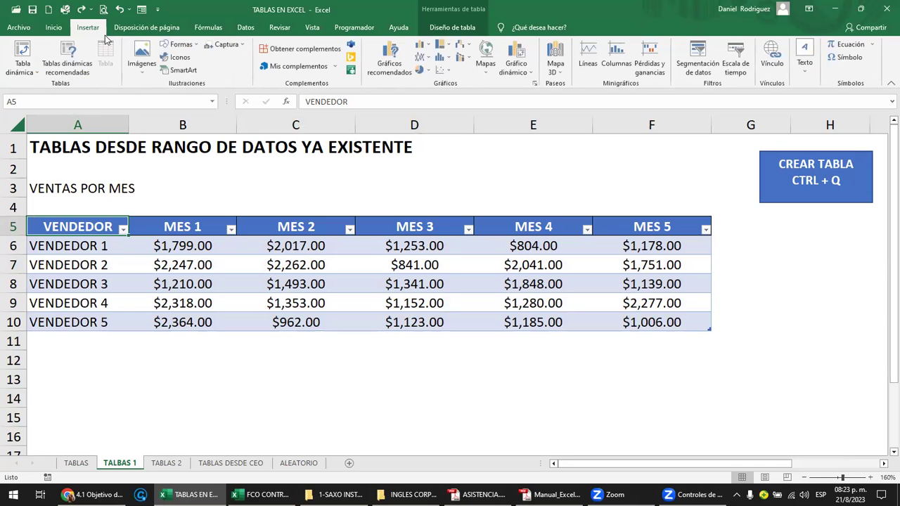
pyautogui.click(191, 45)
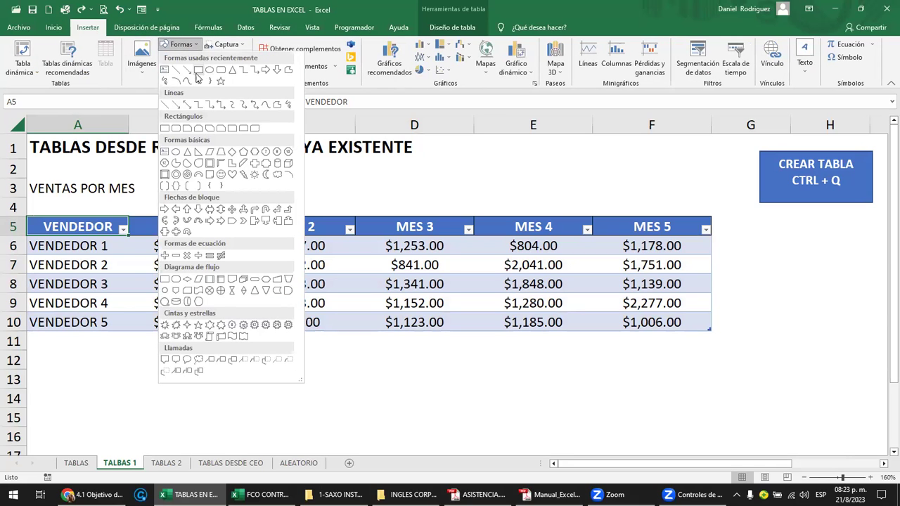
pyautogui.click(198, 70)
pyautogui.moveTo(42, 204); pyautogui.dragTo(296, 202)
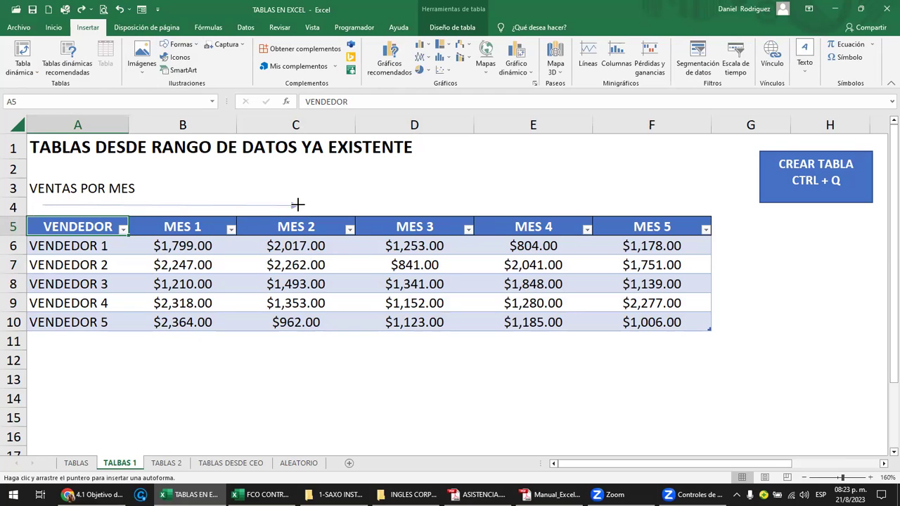
pyautogui.moveTo(296, 201)
pyautogui.mouseDown()
pyautogui.moveTo(525, 192)
pyautogui.moveTo(699, 203)
pyautogui.mouseUp()
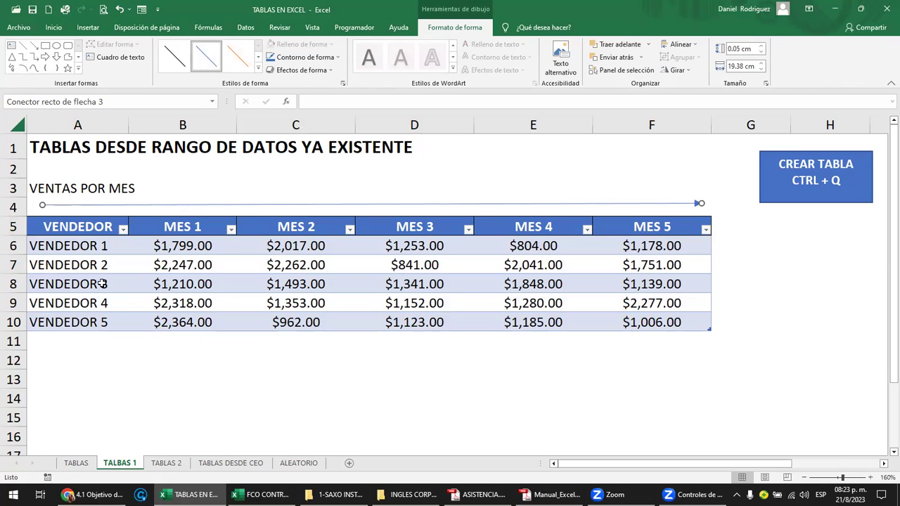
pyautogui.click(59, 228)
pyautogui.click(672, 210)
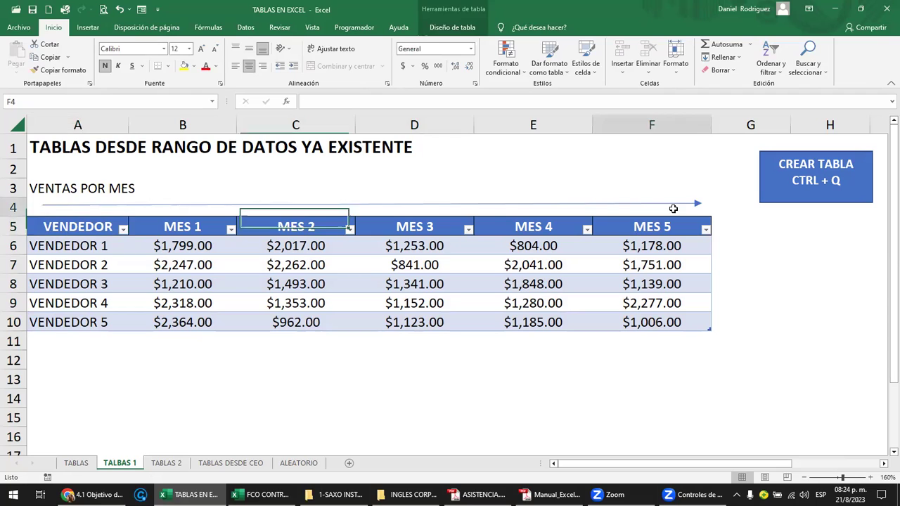
pyautogui.click(42, 209)
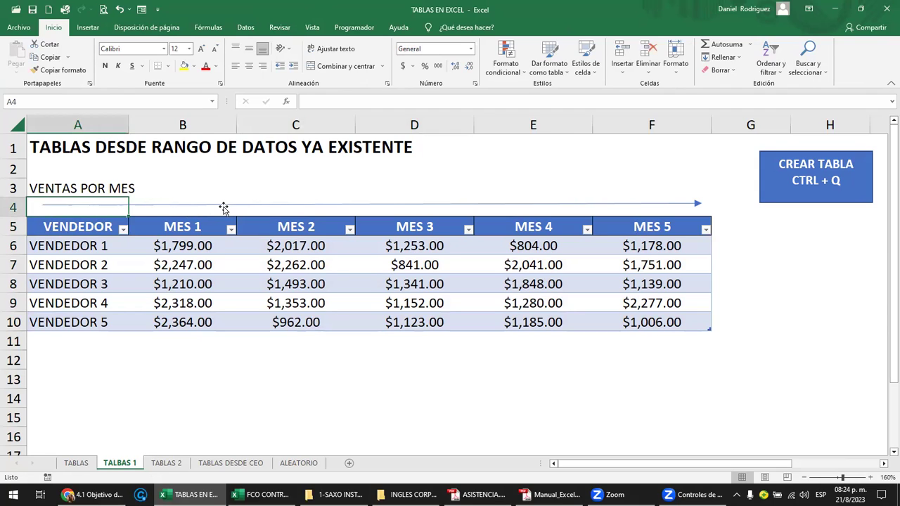
pyautogui.click(80, 124)
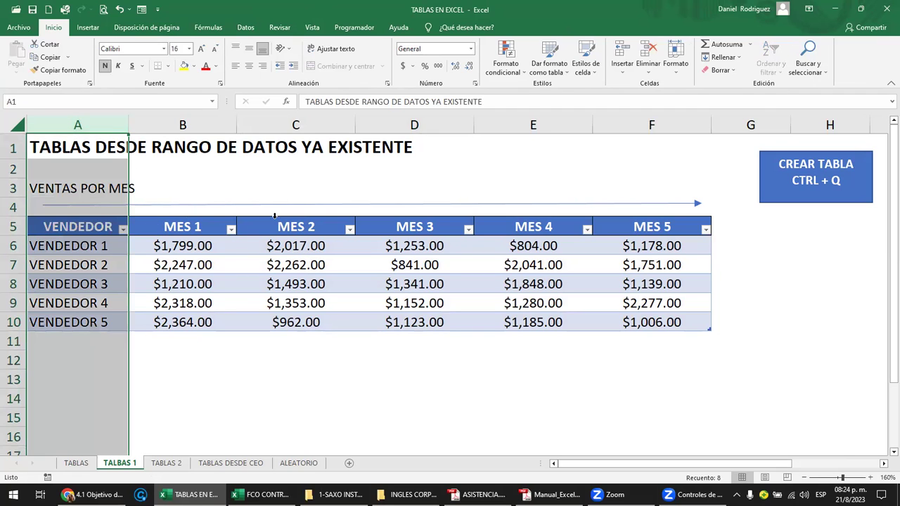
pyautogui.click(301, 211)
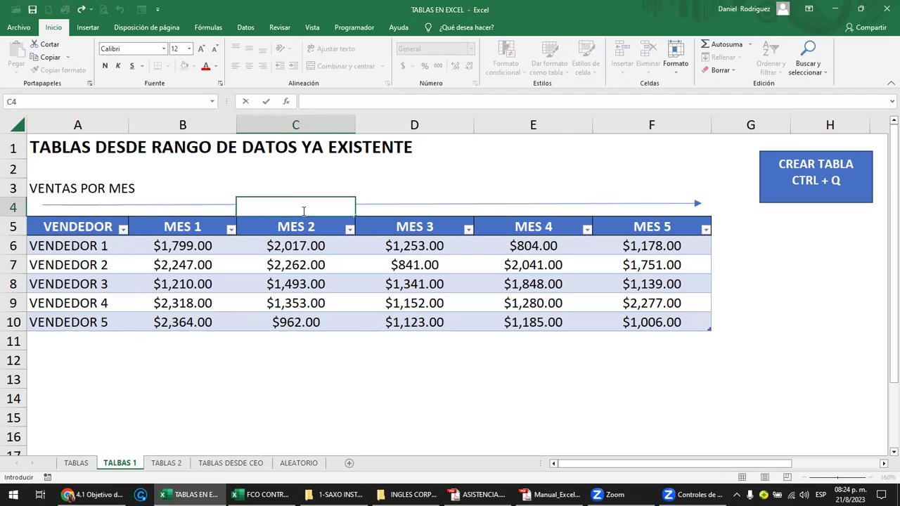
pyautogui.click(303, 187)
pyautogui.click(74, 228)
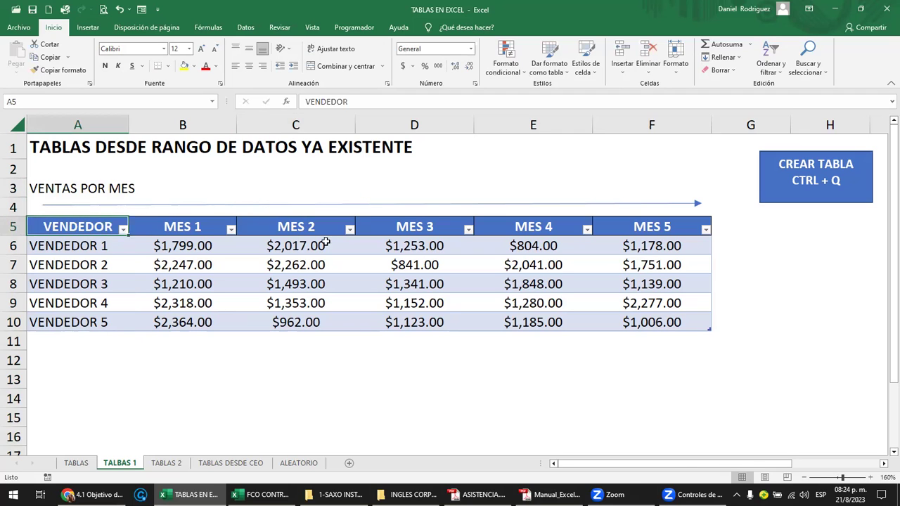
pyautogui.moveTo(325, 242); pyautogui.dragTo(619, 318)
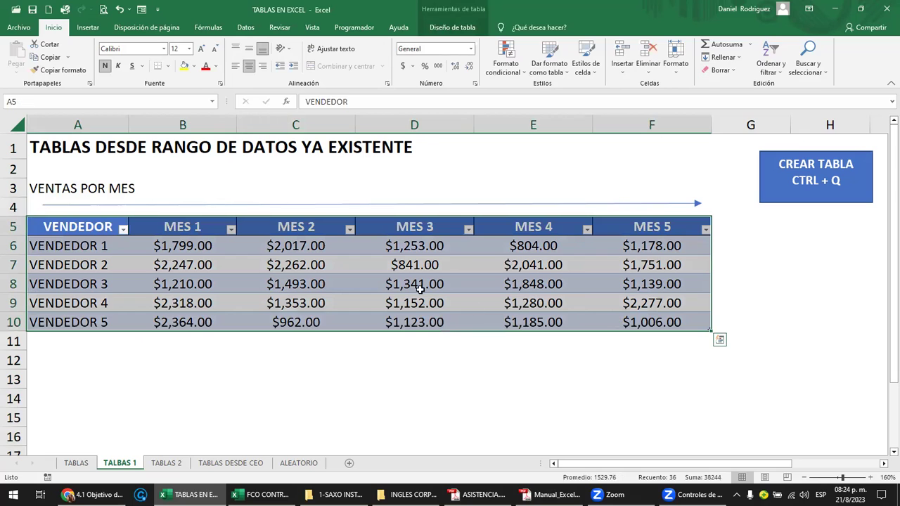
pyautogui.click(305, 187)
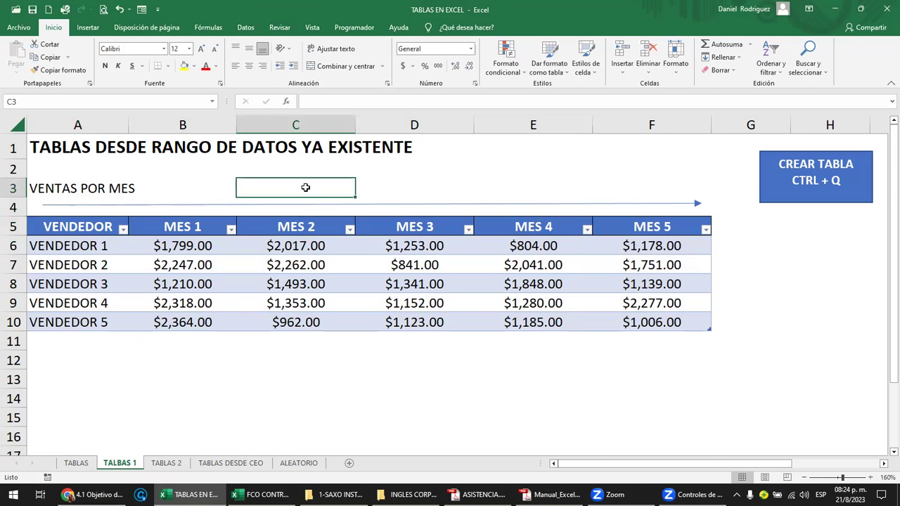
pyautogui.click(310, 226)
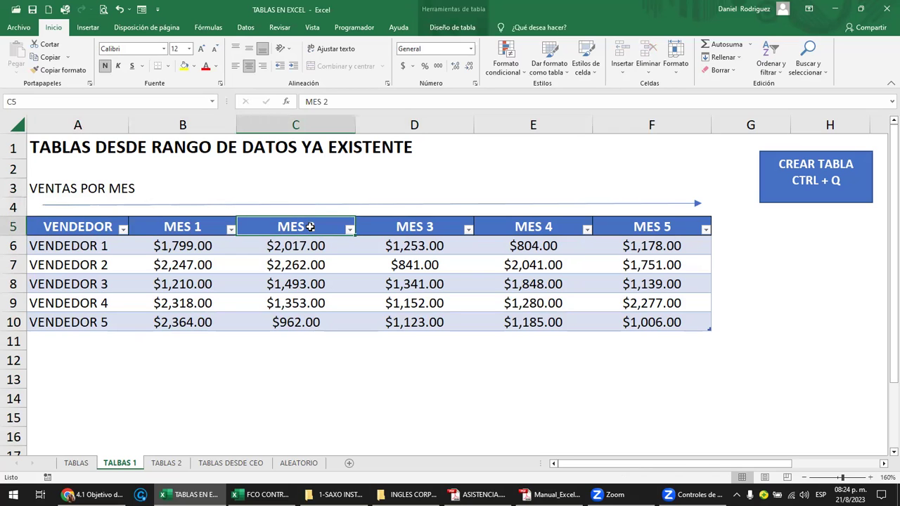
pyautogui.click(67, 125)
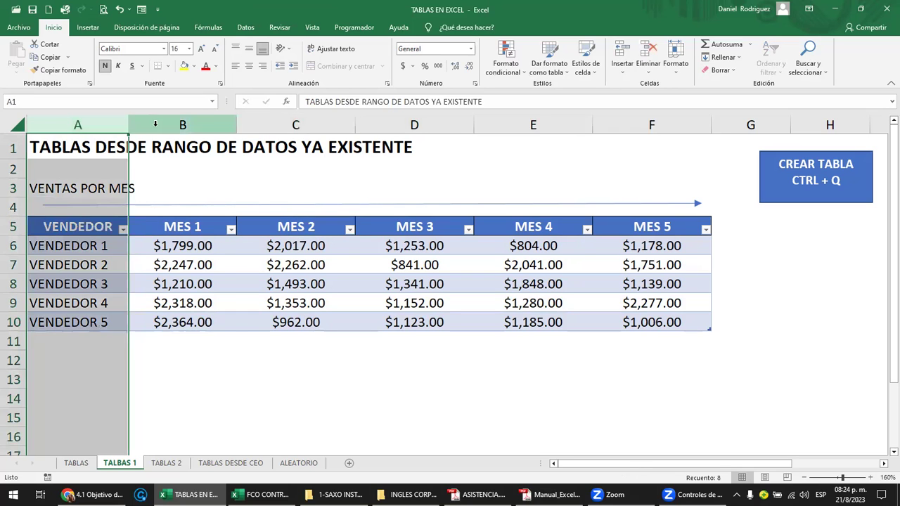
pyautogui.click(183, 125)
pyautogui.click(277, 122)
pyautogui.click(105, 125)
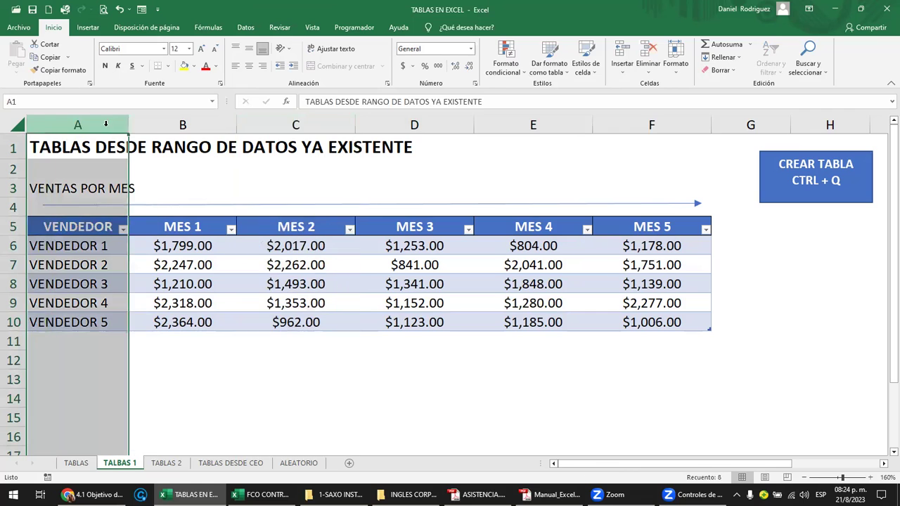
pyautogui.click(222, 121)
pyautogui.click(291, 125)
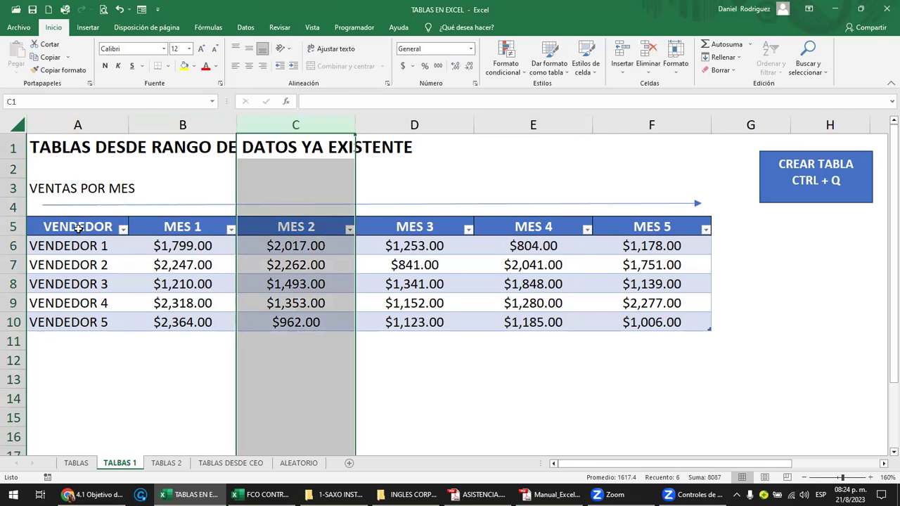
pyautogui.click(81, 226)
pyautogui.moveTo(83, 257); pyautogui.dragTo(640, 323)
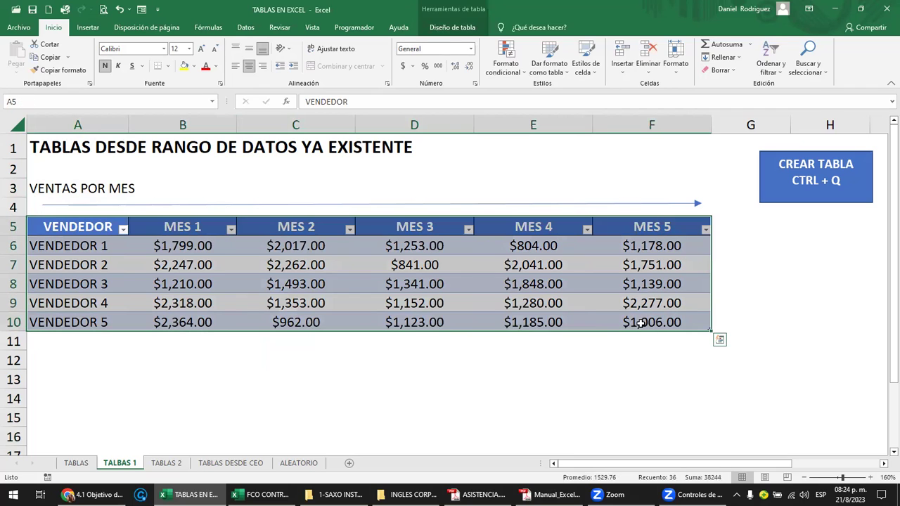
pyautogui.click(546, 226)
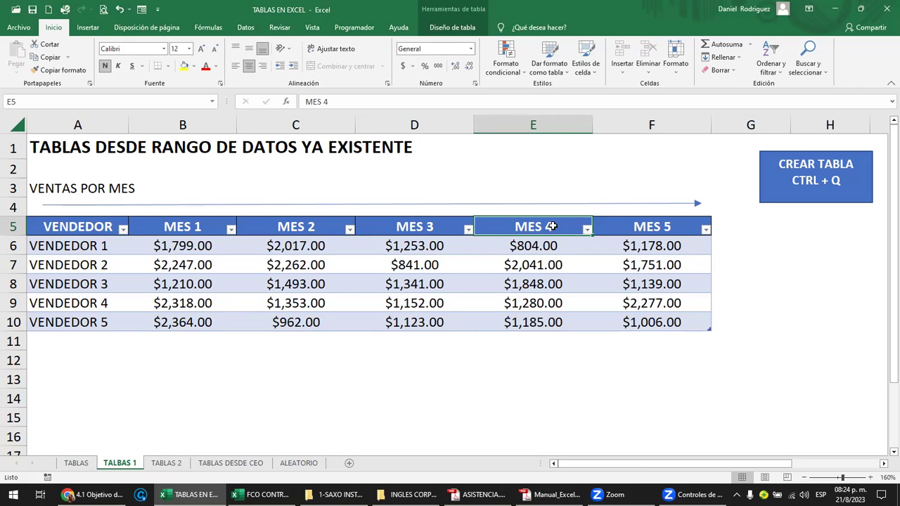
# Insert a blank column A before the VENTAS POR MES table
pyautogui.click(544, 123)
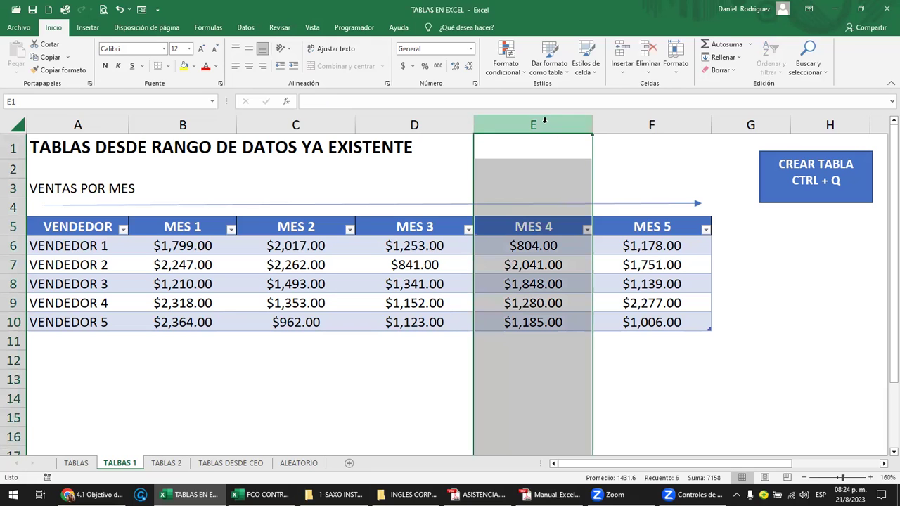
pyautogui.click(150, 212)
pyautogui.press('Left')
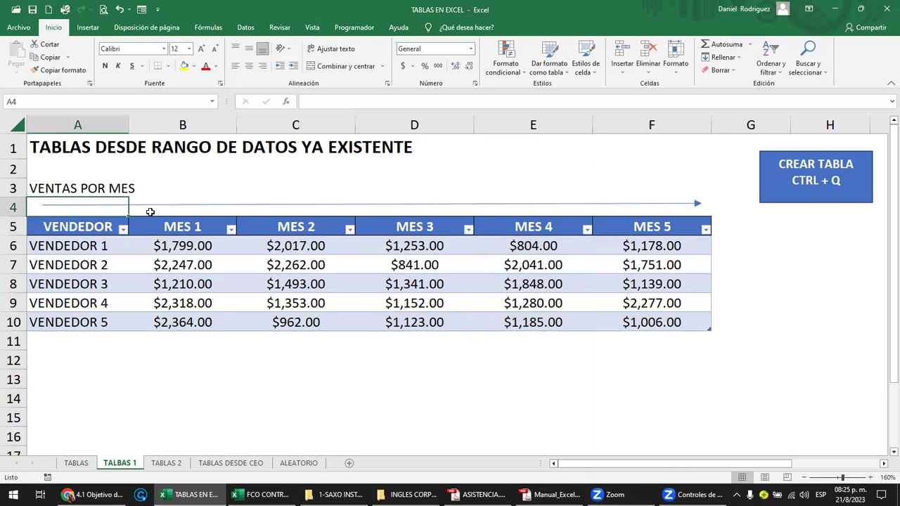
pyautogui.rightClick(95, 130)
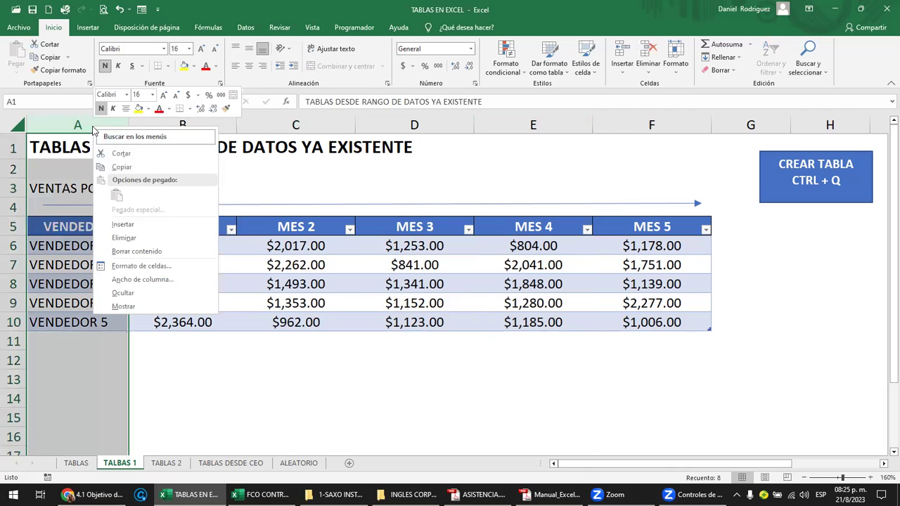
pyautogui.click(142, 230)
# Review the shifted table B5:G10 and its VENDEDOR, MES 1 and MES 4 columns, then undo the insertion
pyautogui.click(176, 336)
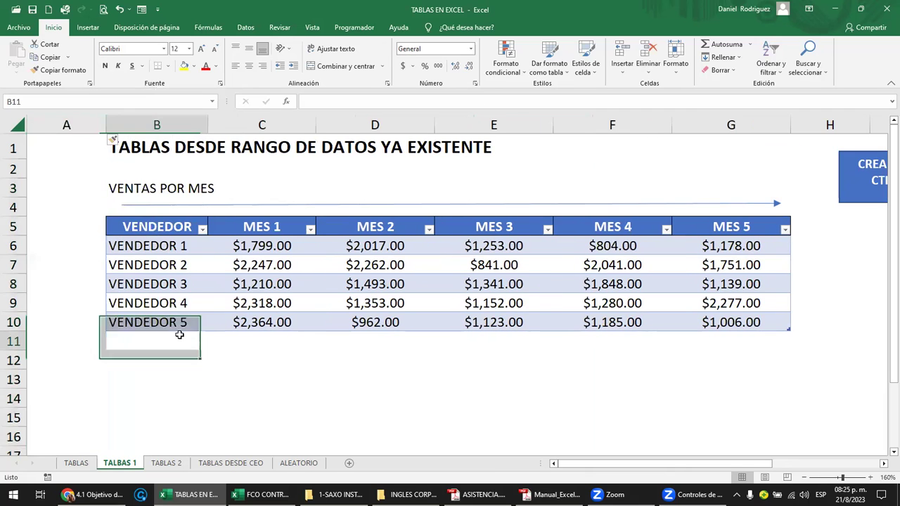
pyautogui.moveTo(152, 229); pyautogui.dragTo(743, 322)
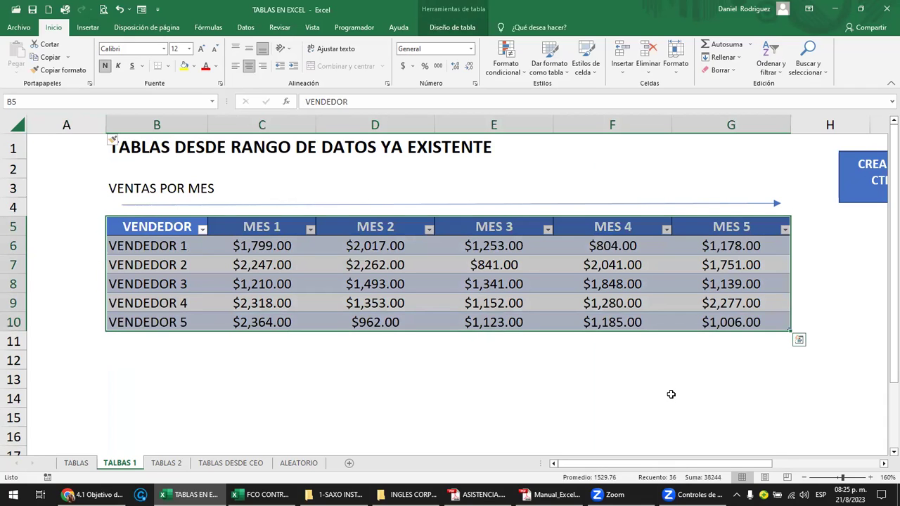
pyautogui.click(460, 386)
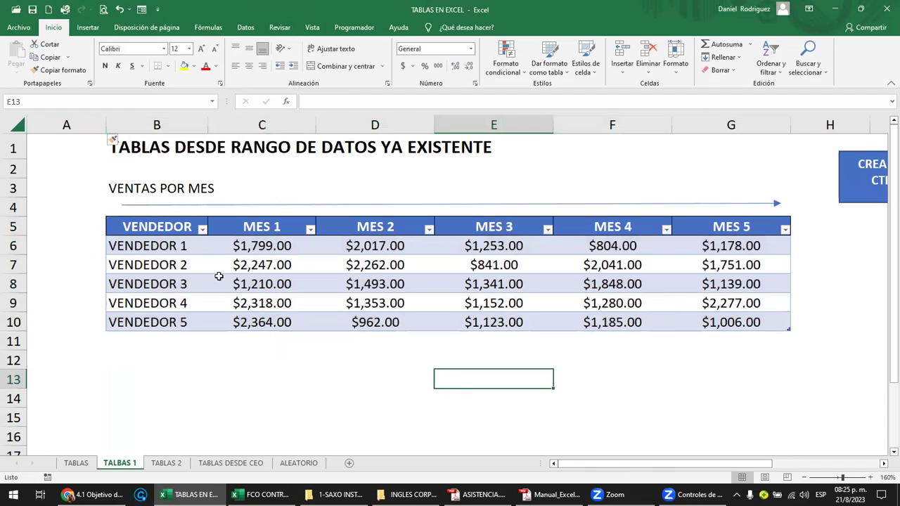
pyautogui.moveTo(161, 226); pyautogui.dragTo(159, 321)
pyautogui.moveTo(262, 226); pyautogui.dragTo(267, 323)
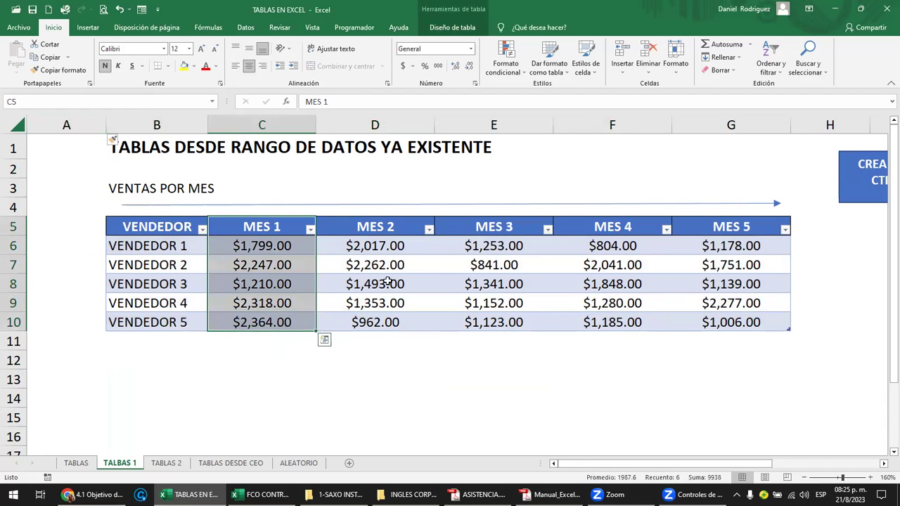
pyautogui.moveTo(604, 225)
pyautogui.mouseDown()
pyautogui.moveTo(612, 316)
pyautogui.moveTo(623, 326)
pyautogui.mouseUp()
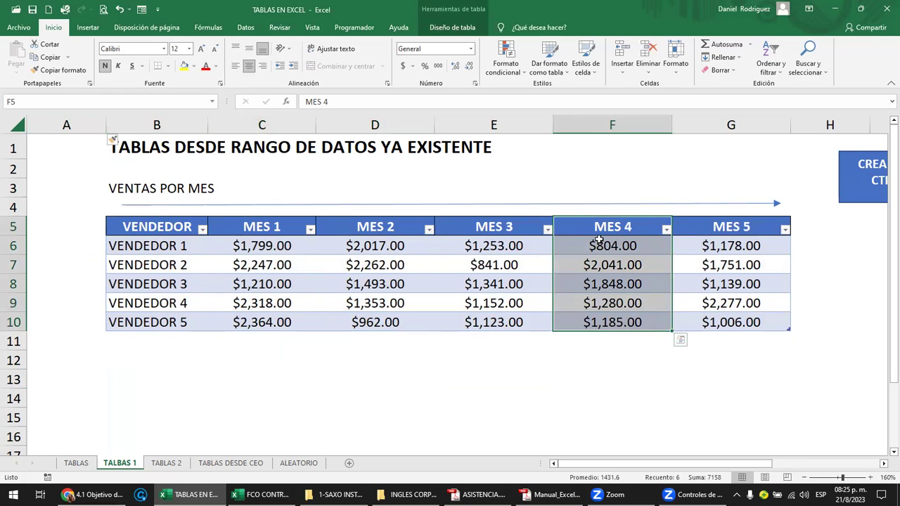
pyautogui.click(180, 361)
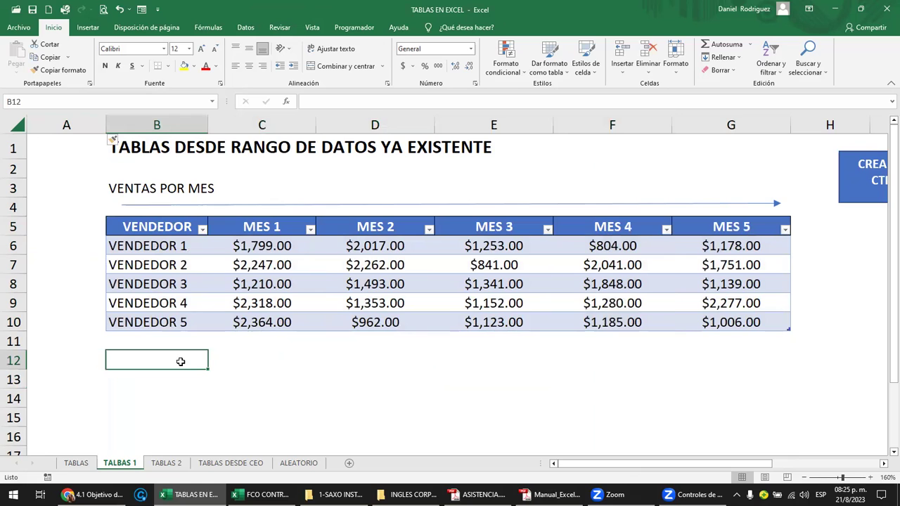
pyautogui.hotkey('ctrl', 'z')
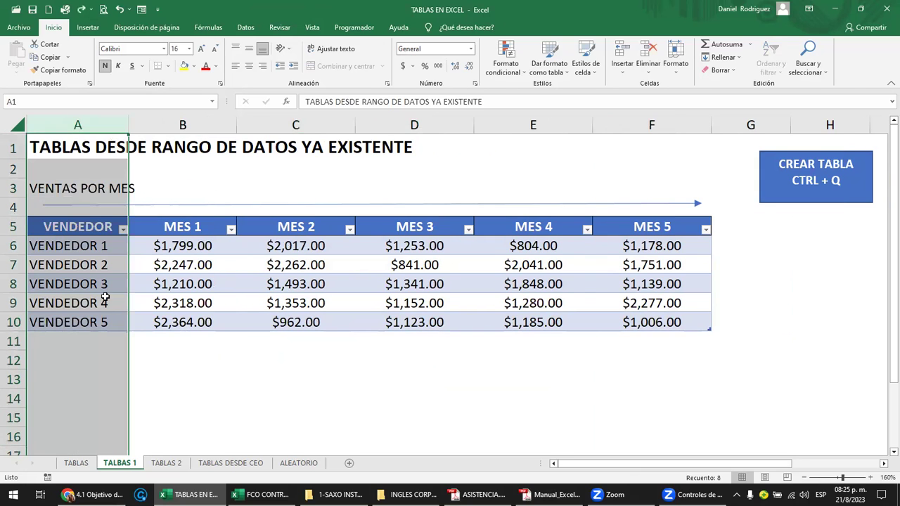
# Select columns A, B and MES 2 and the VENDEDOR 1–3 rows to inspect the layout
pyautogui.click(65, 124)
pyautogui.click(133, 149)
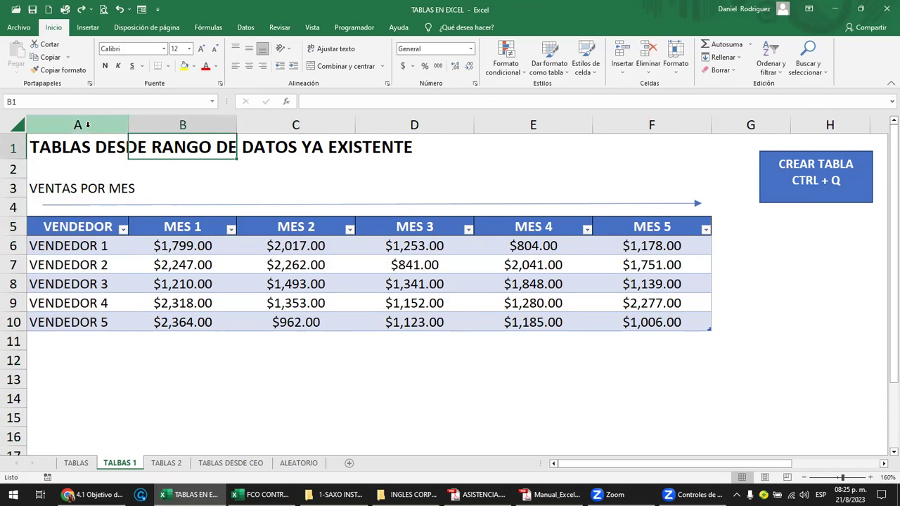
pyautogui.click(88, 124)
pyautogui.click(162, 125)
pyautogui.click(295, 124)
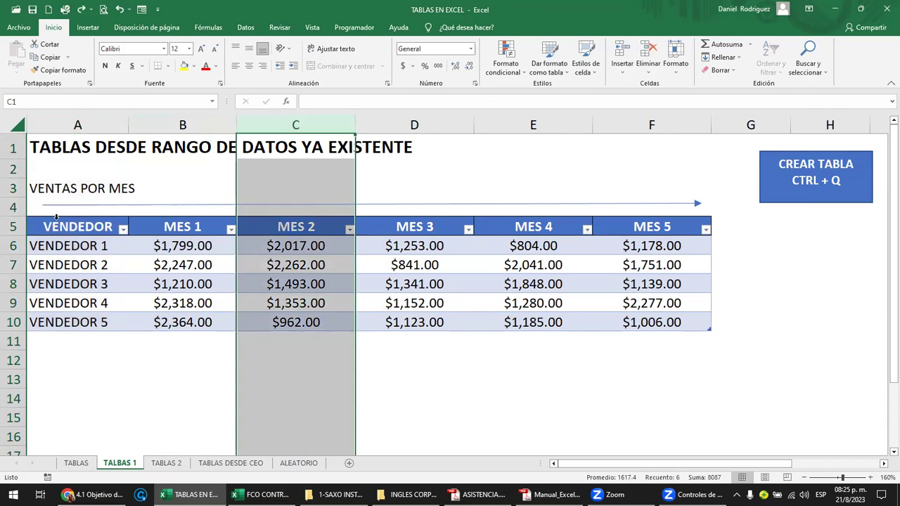
pyautogui.click(15, 244)
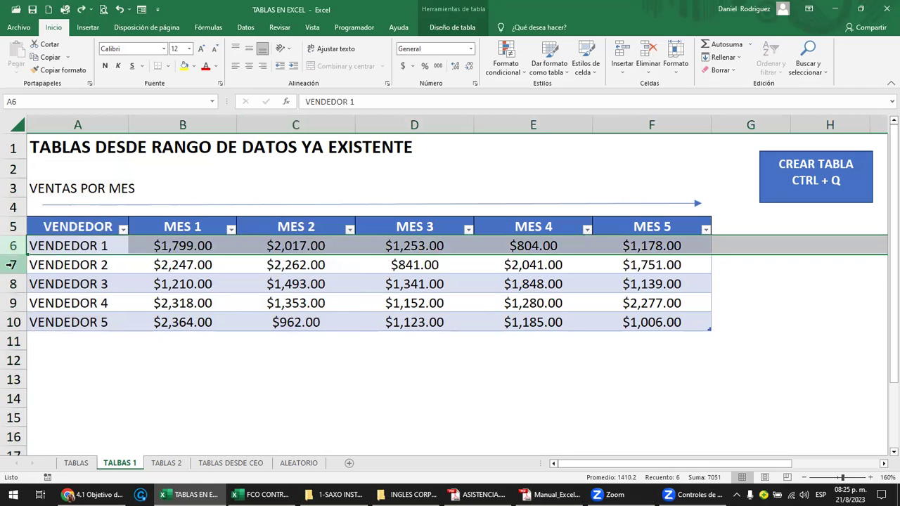
pyautogui.click(14, 265)
pyautogui.click(11, 284)
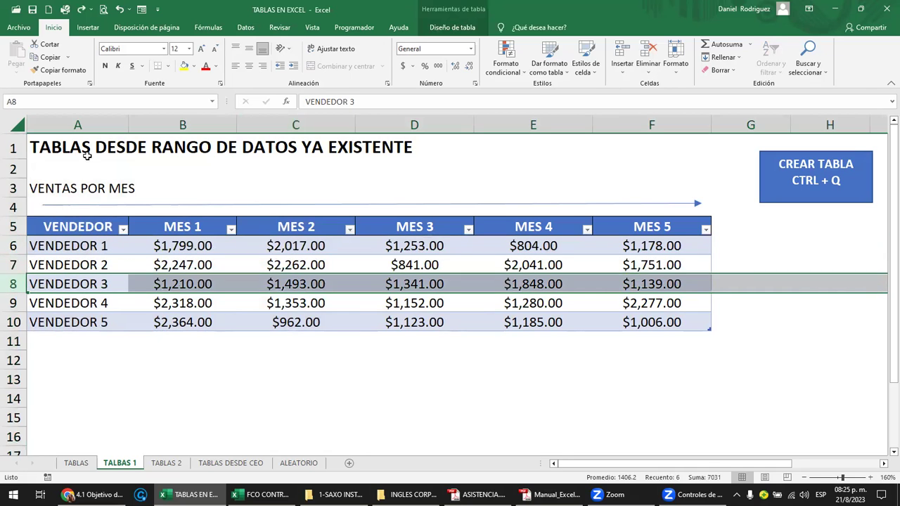
pyautogui.click(96, 323)
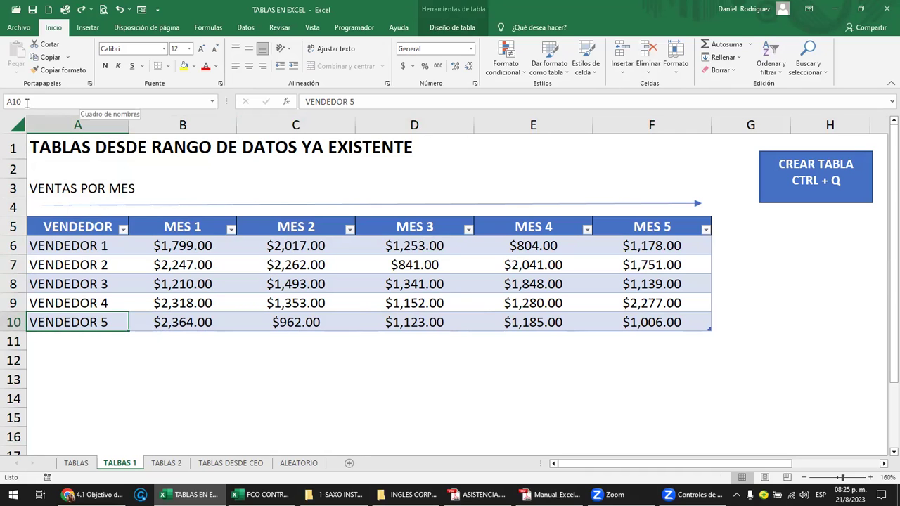
# Insert the empty column A again and select the table, now at B5:G10
pyautogui.click(73, 120)
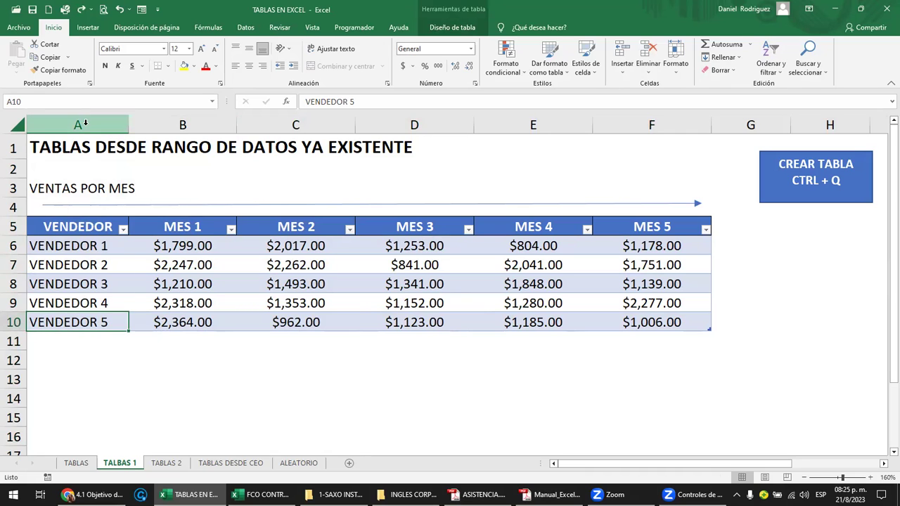
pyautogui.rightClick(86, 127)
pyautogui.click(138, 223)
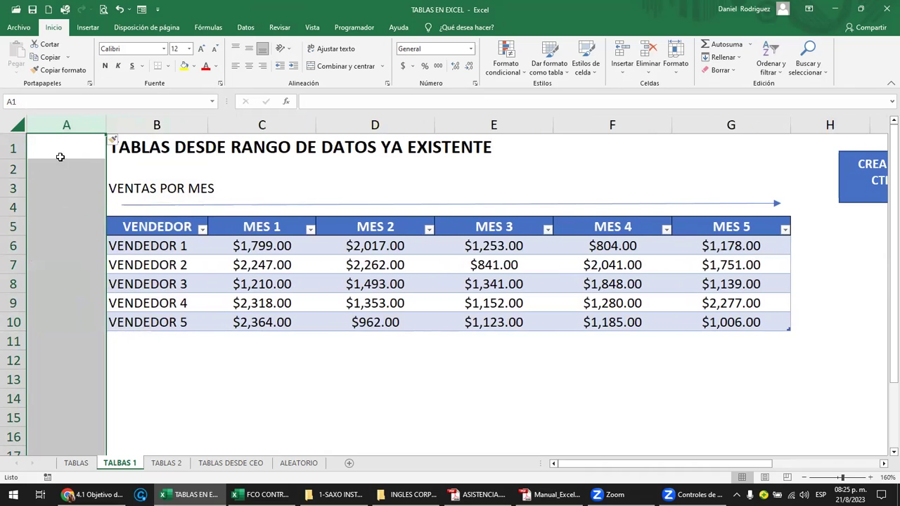
pyautogui.click(196, 323)
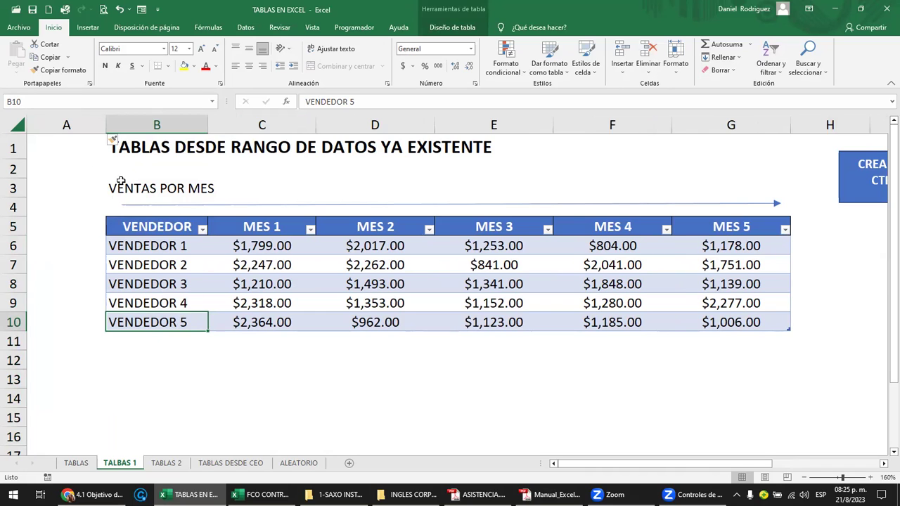
pyautogui.moveTo(151, 227); pyautogui.dragTo(708, 322)
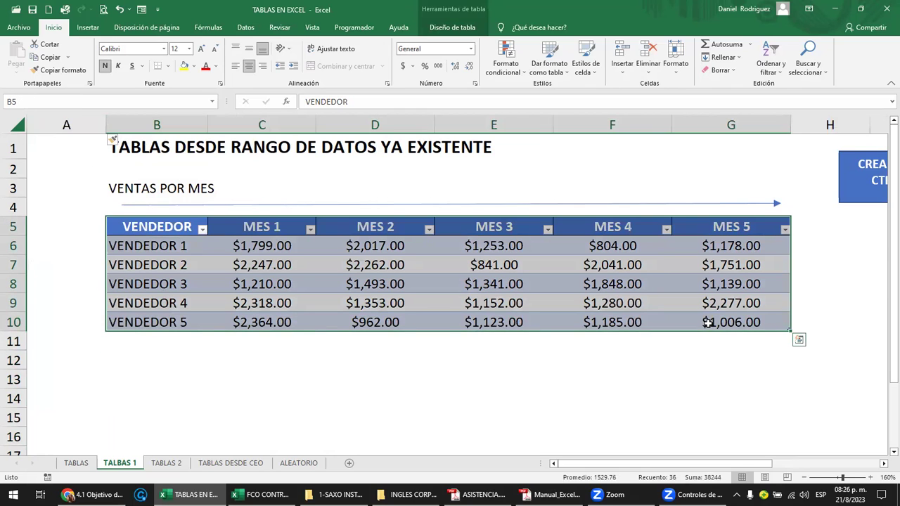
# Step through the VENDEDOR header and the VENDEDOR 1–5 cells
pyautogui.click(172, 230)
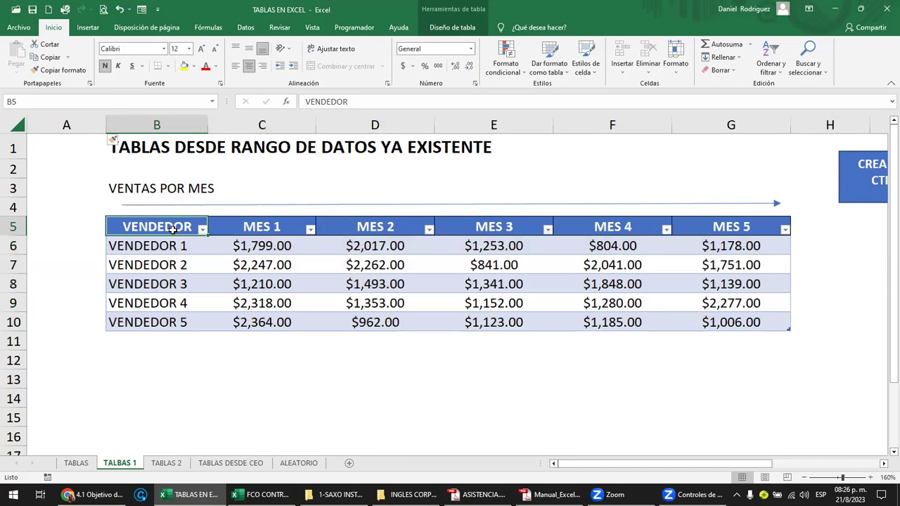
pyautogui.click(140, 247)
pyautogui.click(144, 266)
pyautogui.click(167, 283)
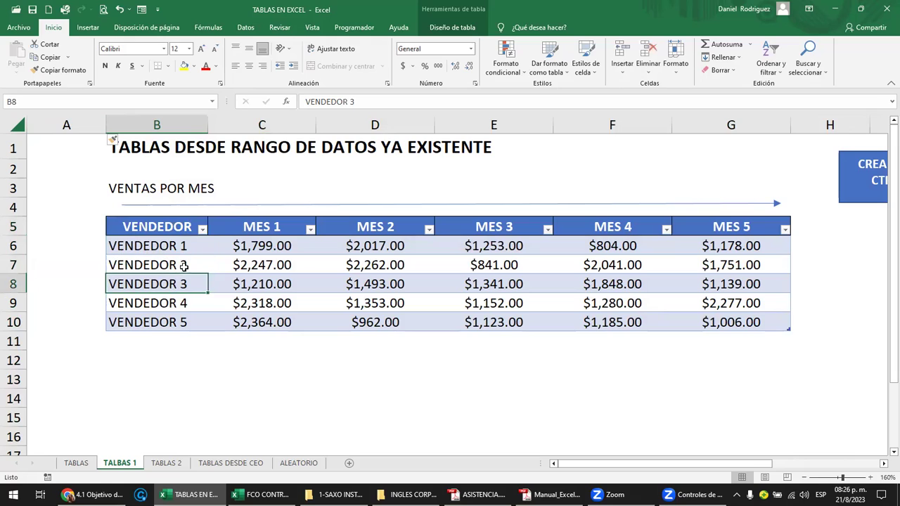
pyautogui.click(186, 321)
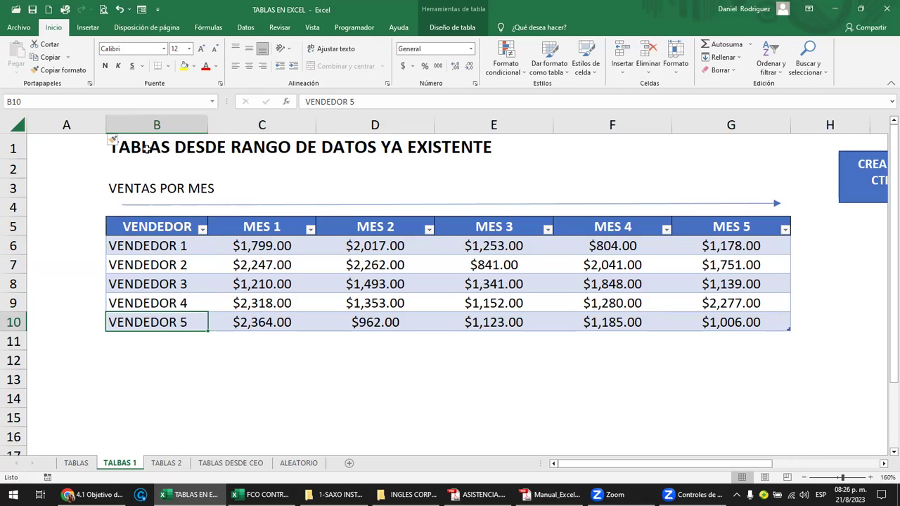
pyautogui.moveTo(177, 226); pyautogui.dragTo(173, 249)
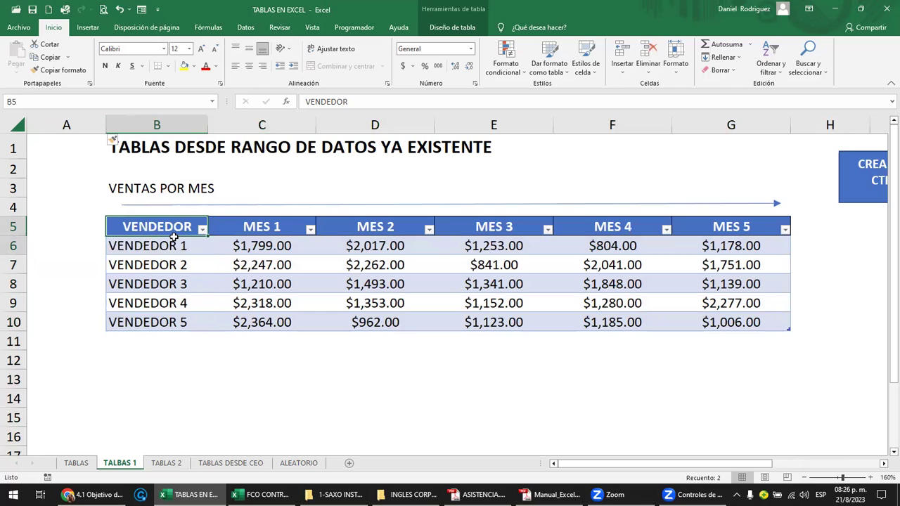
pyautogui.click(173, 250)
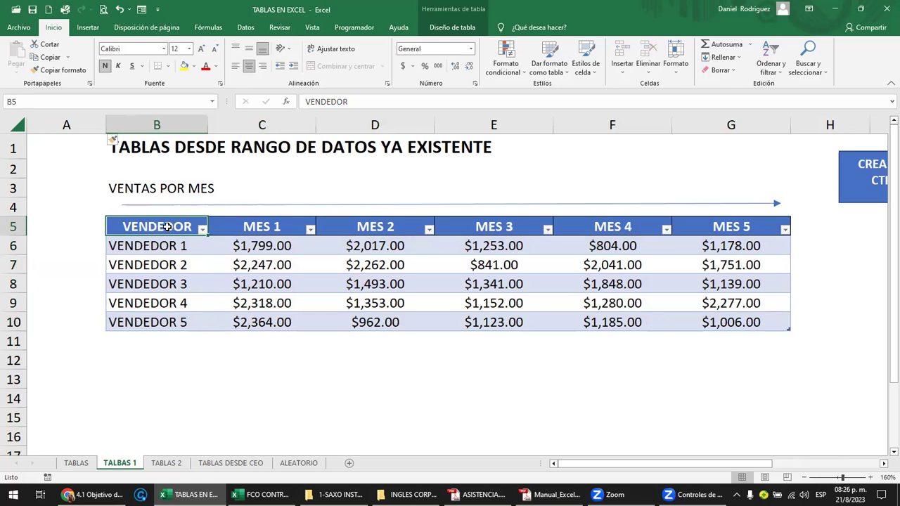
pyautogui.click(169, 267)
pyautogui.click(181, 289)
pyautogui.click(183, 303)
pyautogui.click(184, 322)
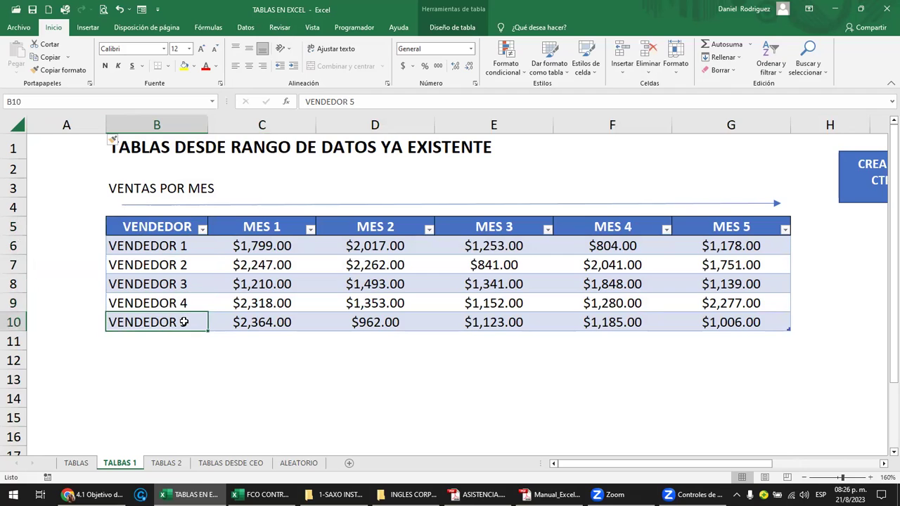
# Check VENDEDOR 3's MES 1 sales value and select the arrow line above the headers
pyautogui.click(144, 226)
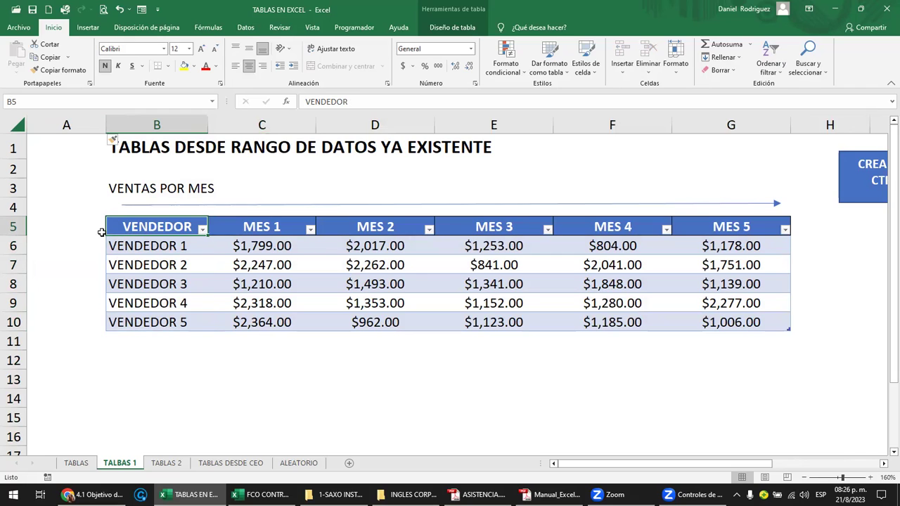
pyautogui.click(132, 244)
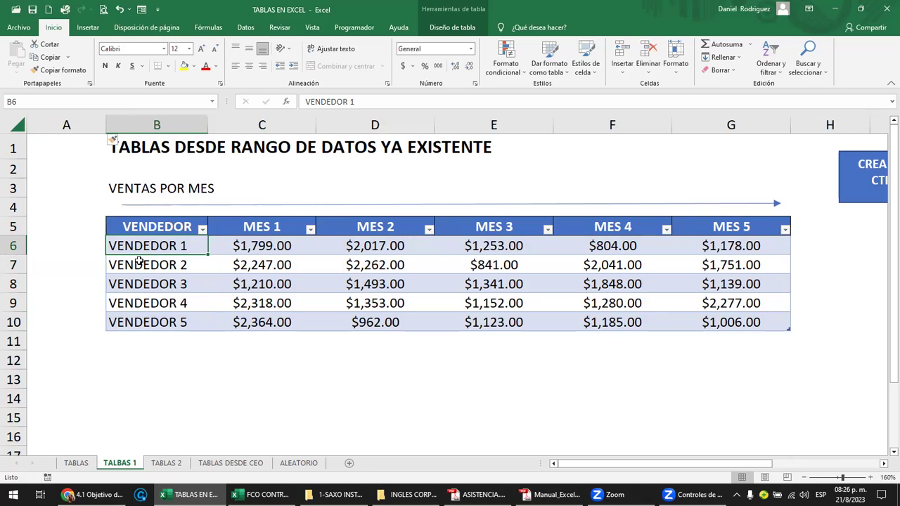
pyautogui.click(172, 284)
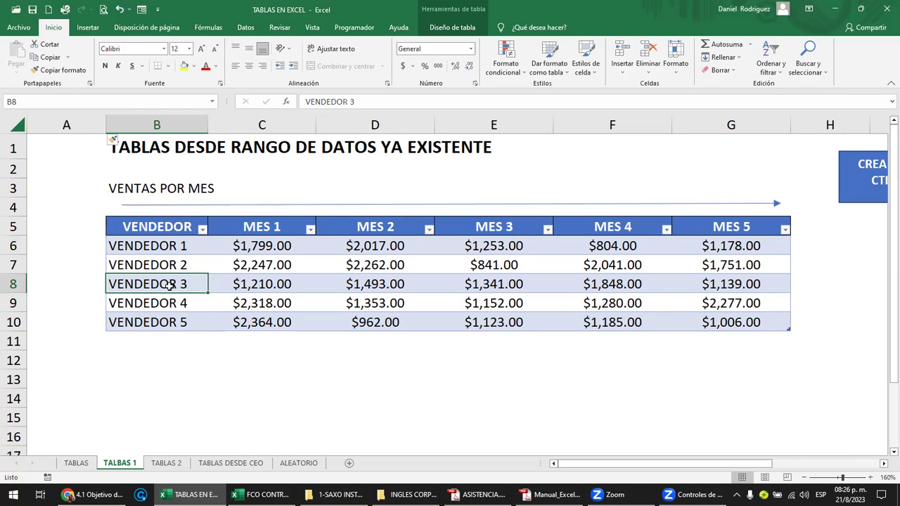
pyautogui.click(255, 282)
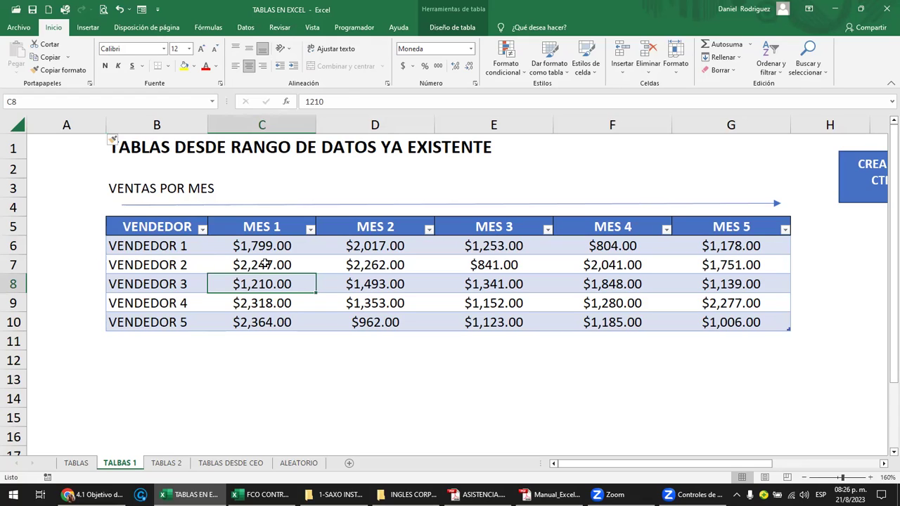
pyautogui.click(264, 225)
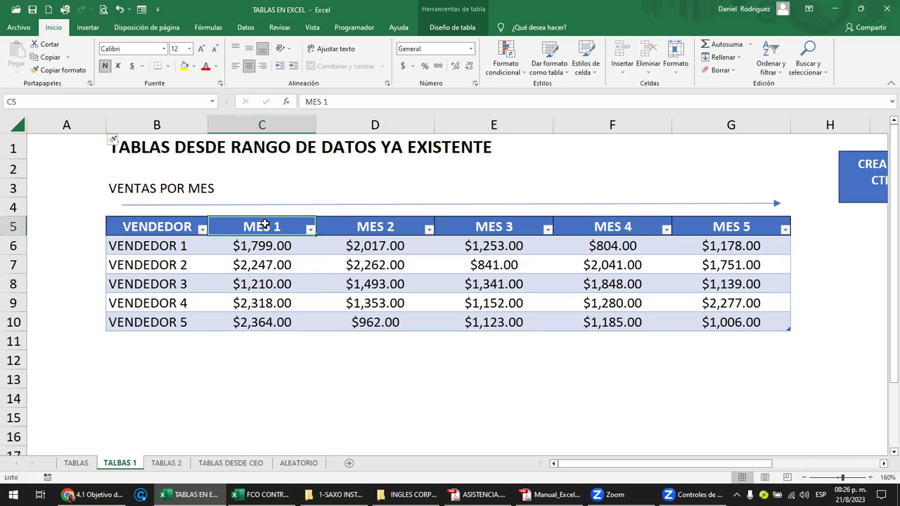
pyautogui.click(269, 205)
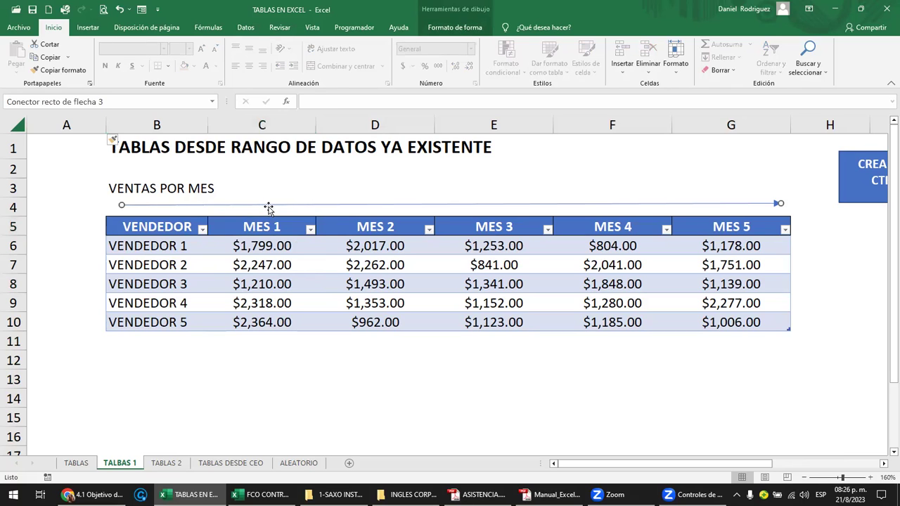
# Delete the arrow line and insert a blank row above the table
pyautogui.press('Delete')
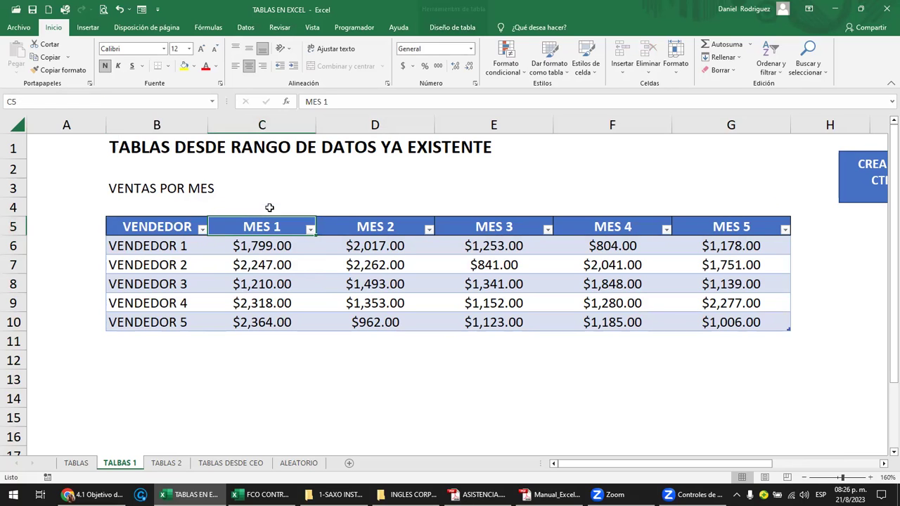
pyautogui.click(180, 202)
pyautogui.rightClick(12, 207)
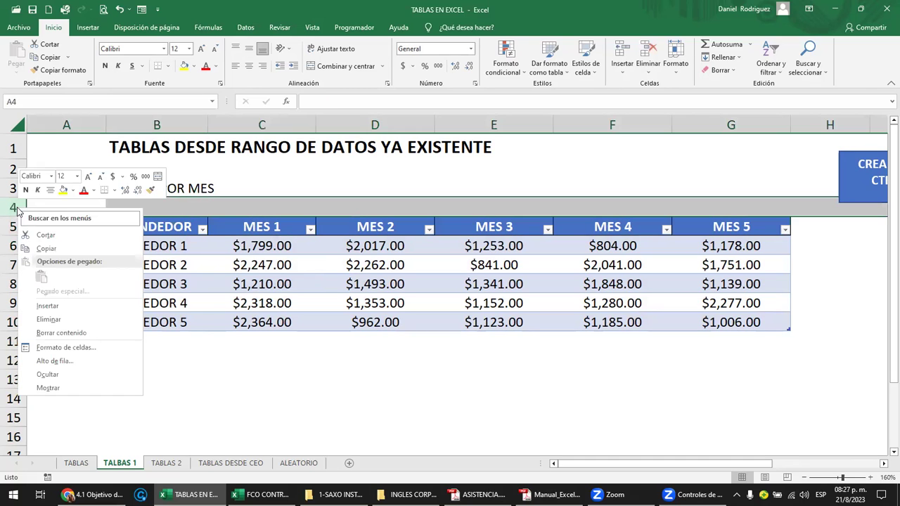
pyautogui.click(74, 304)
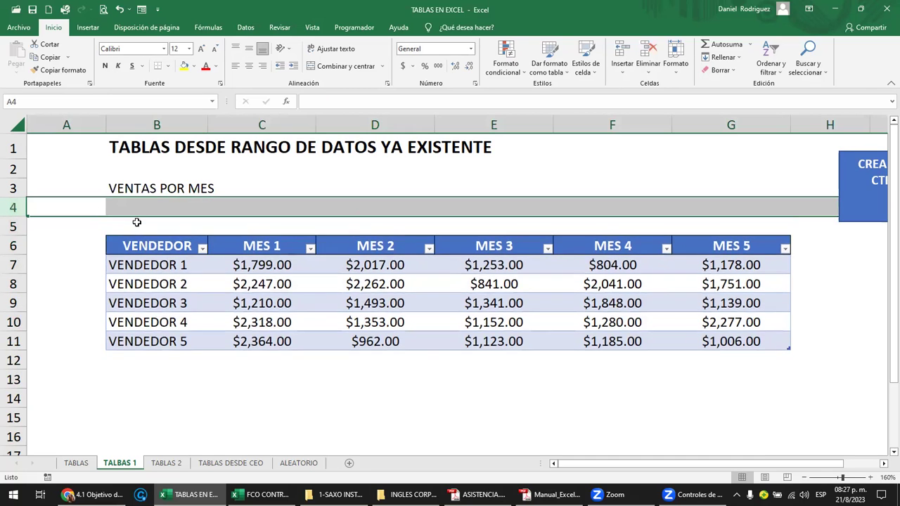
# Number the table columns 1 to 6 in cells B5:G5
pyautogui.click(172, 227)
pyautogui.press('Up')
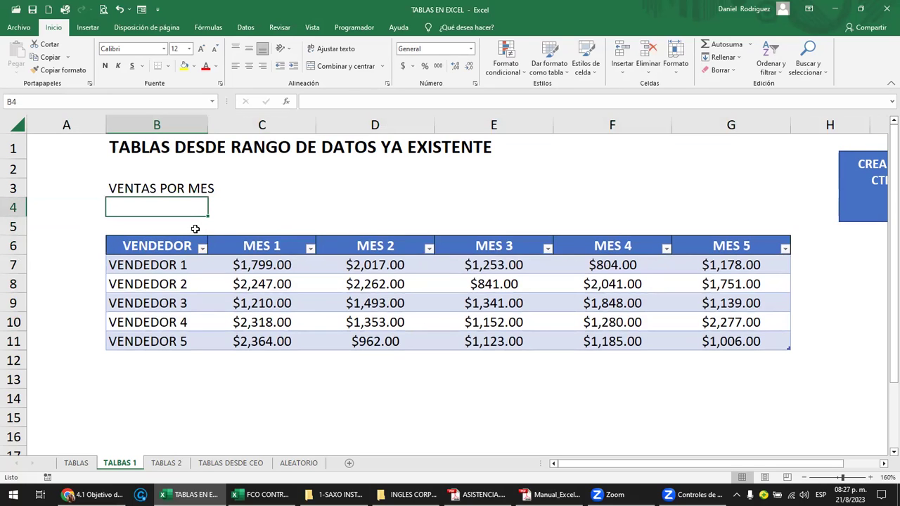
pyautogui.click(195, 228)
pyautogui.write('1')
pyautogui.press('Tab')
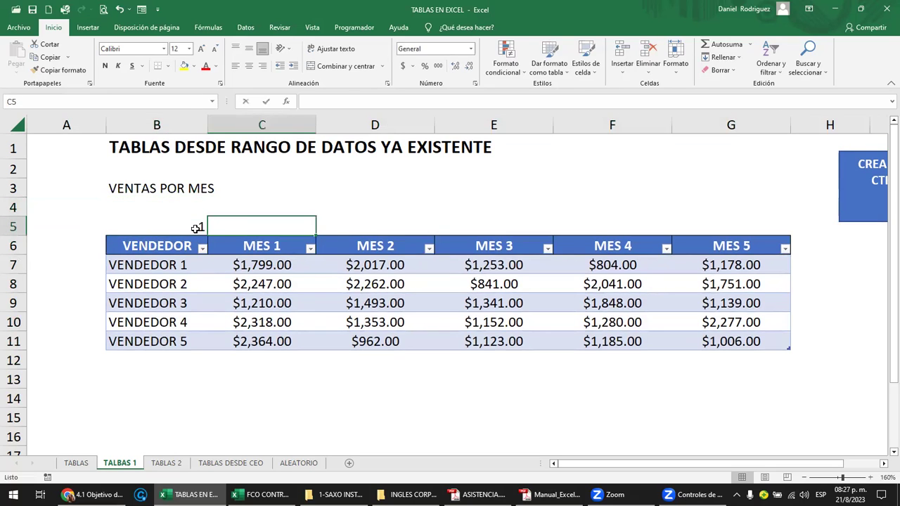
pyautogui.write('2')
pyautogui.press('Tab')
pyautogui.write('3')
pyautogui.press('Tab')
pyautogui.write('4')
pyautogui.press('Tab')
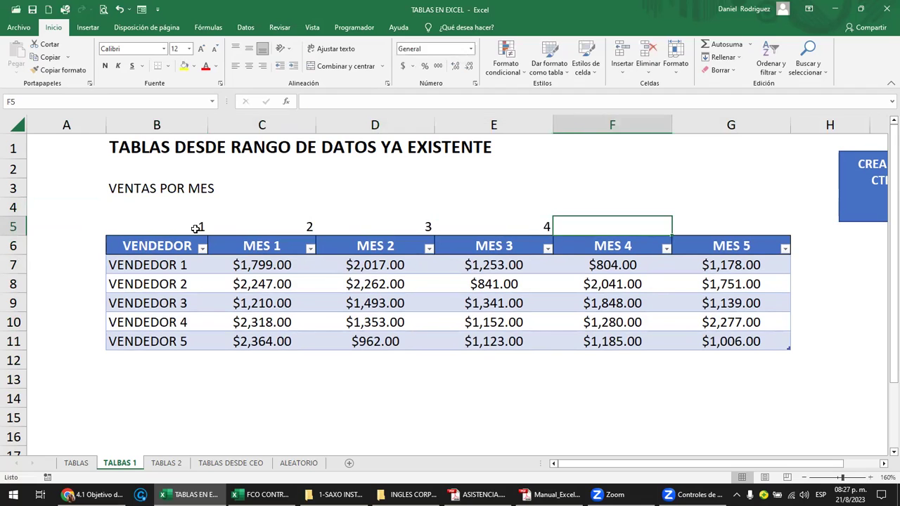
pyautogui.write('5')
pyautogui.press('Tab')
pyautogui.write('6')
pyautogui.press('Left')
pyautogui.press('Left')
pyautogui.press('Left')
pyautogui.press('Left')
pyautogui.press('Left')
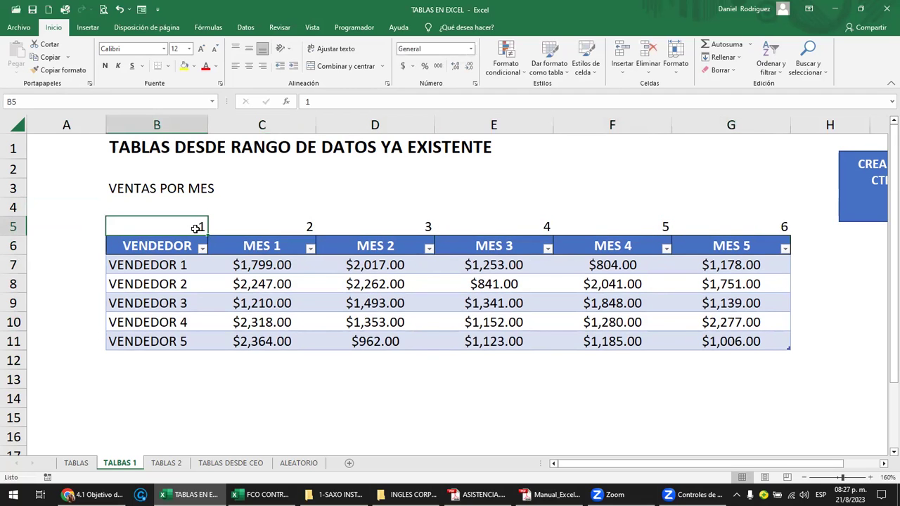
# Select cell A7, column B, row 7 and the VENDEDOR header to inspect the new layout
pyautogui.click(83, 263)
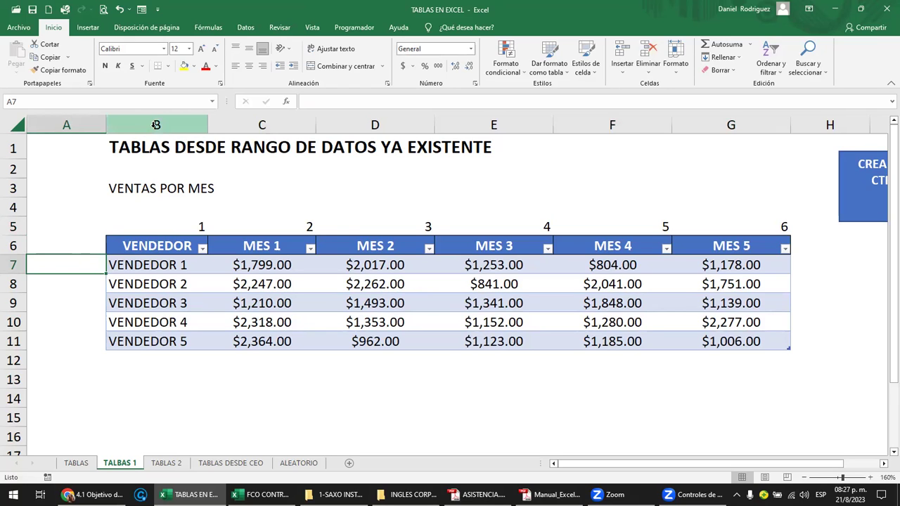
pyautogui.click(155, 123)
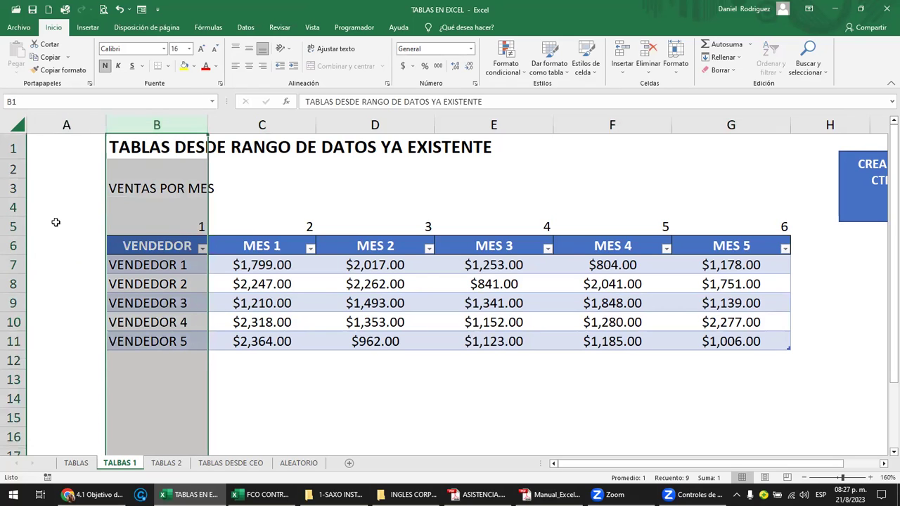
pyautogui.click(10, 264)
pyautogui.click(154, 245)
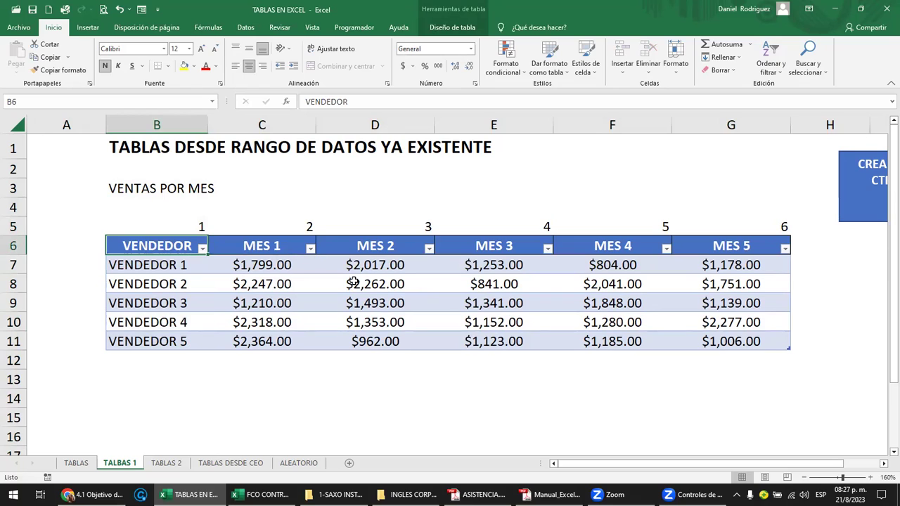
# Highlight $841.00 in E8 yellow and enter 1 to 5 down A7:A11 beside the sellers
pyautogui.click(512, 285)
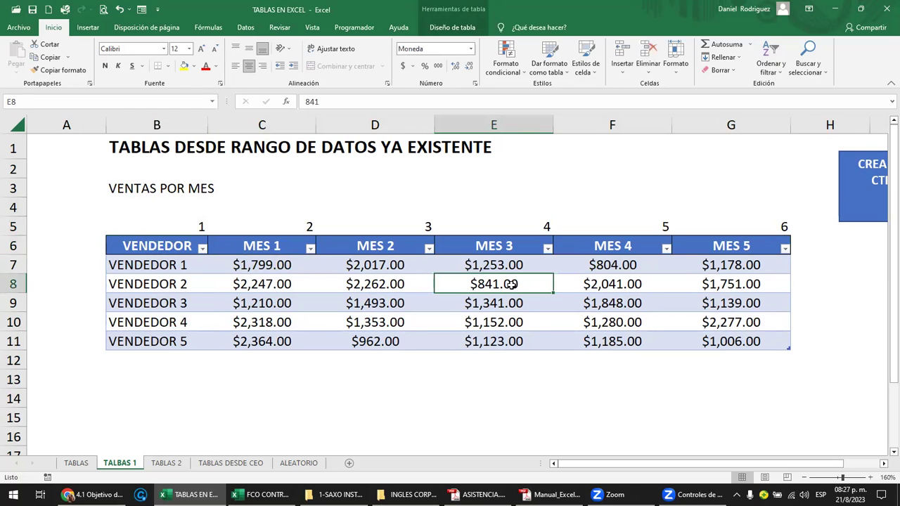
pyautogui.click(184, 65)
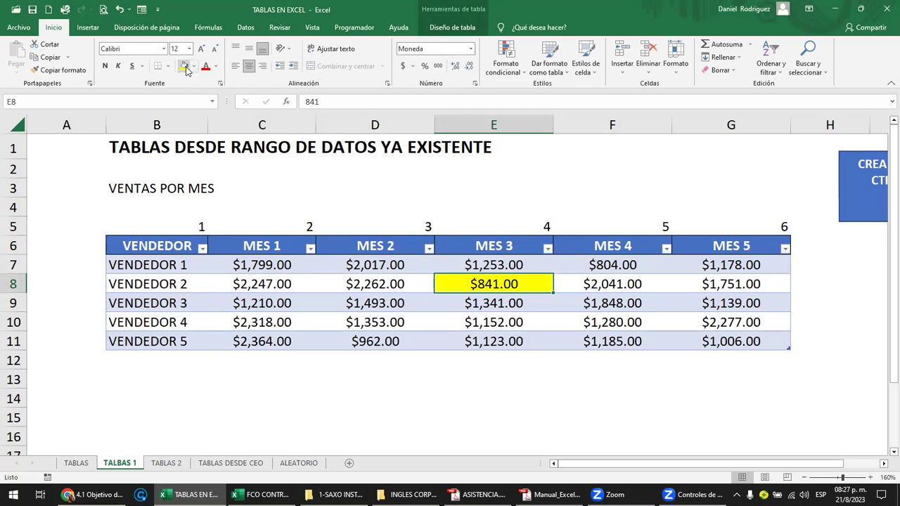
pyautogui.click(99, 266)
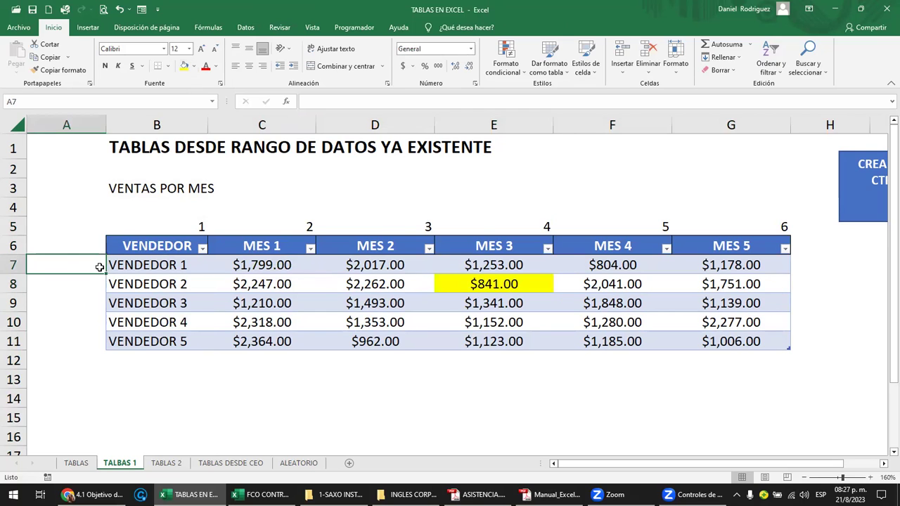
pyautogui.write('1')
pyautogui.press('Return')
pyautogui.write('2')
pyautogui.press('Return')
pyautogui.write('3')
pyautogui.press('Return')
pyautogui.write('4')
pyautogui.press('Return')
pyautogui.write('5')
pyautogui.press('Return')
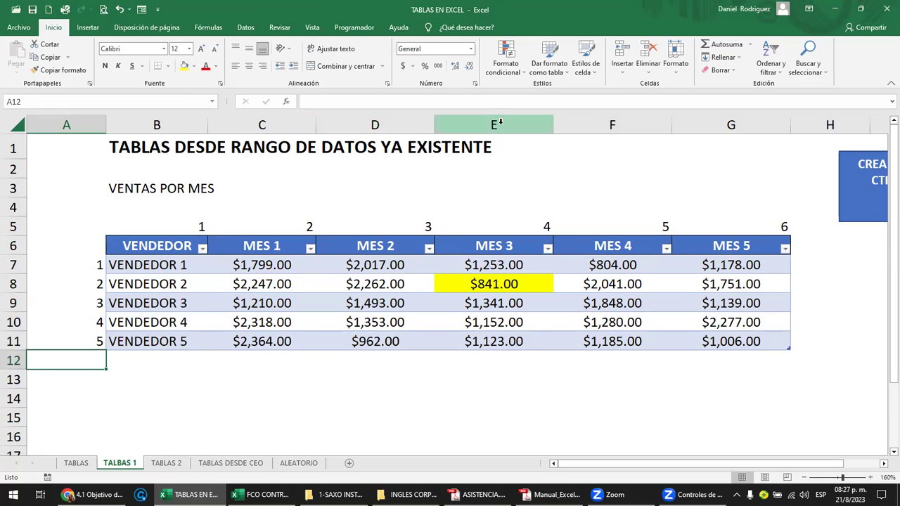
pyautogui.click(70, 124)
pyautogui.click(198, 125)
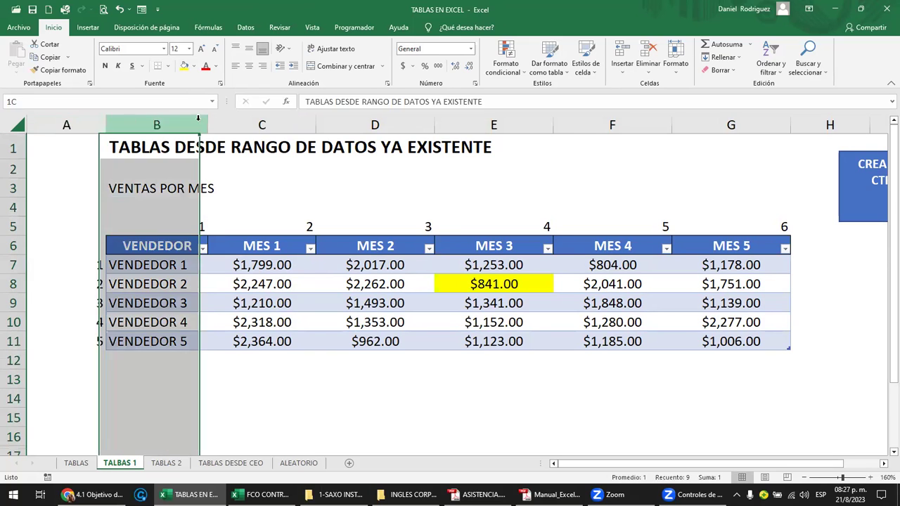
pyautogui.click(239, 122)
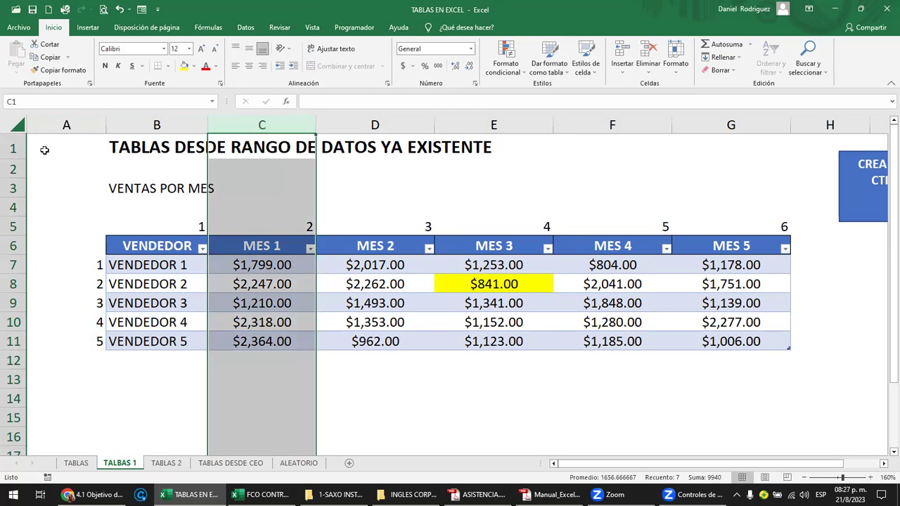
pyautogui.click(488, 218)
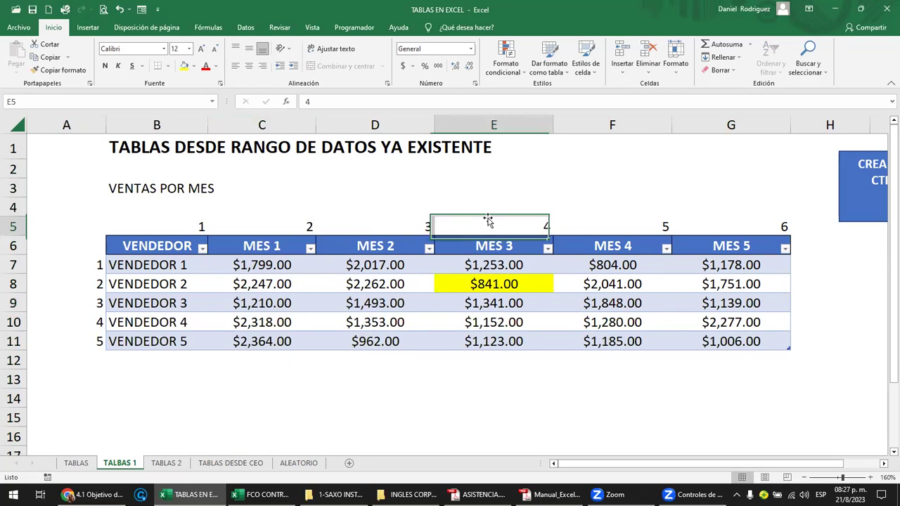
pyautogui.click(501, 285)
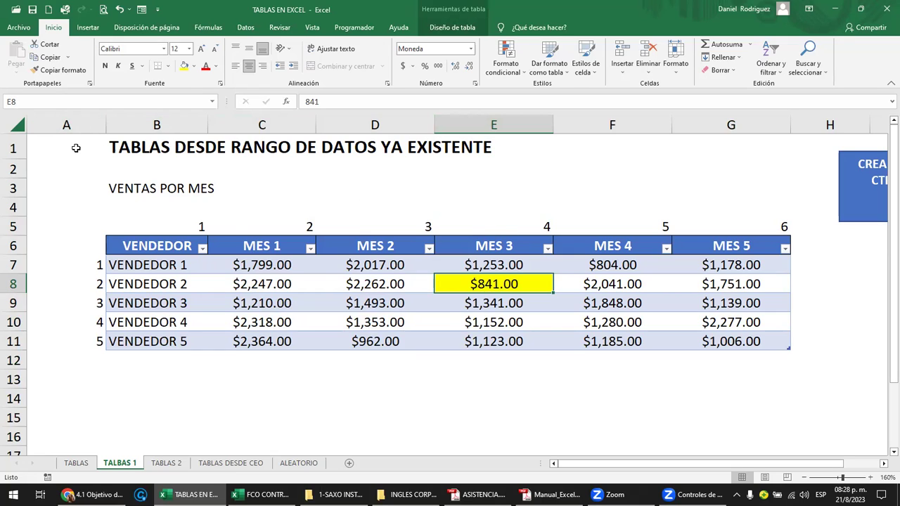
pyautogui.moveTo(123, 246)
pyautogui.mouseDown()
pyautogui.moveTo(410, 256)
pyautogui.moveTo(712, 353)
pyautogui.mouseUp()
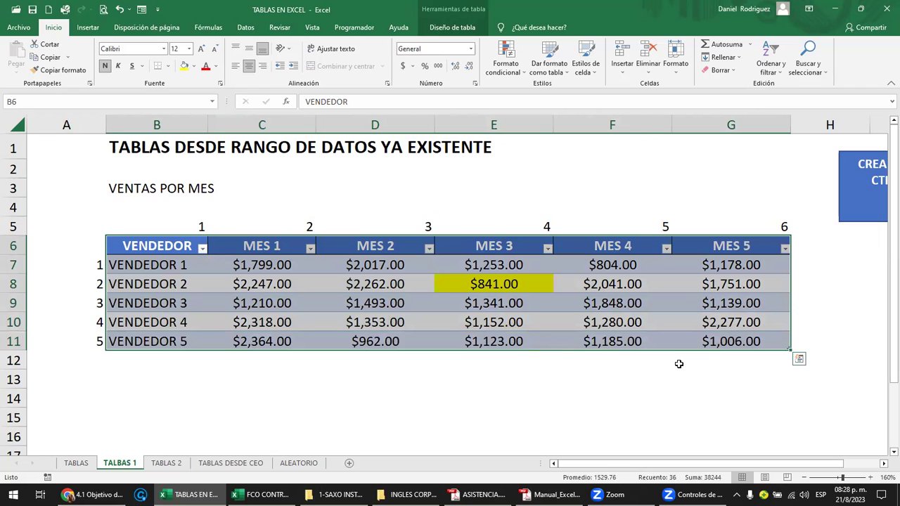
pyautogui.click(505, 284)
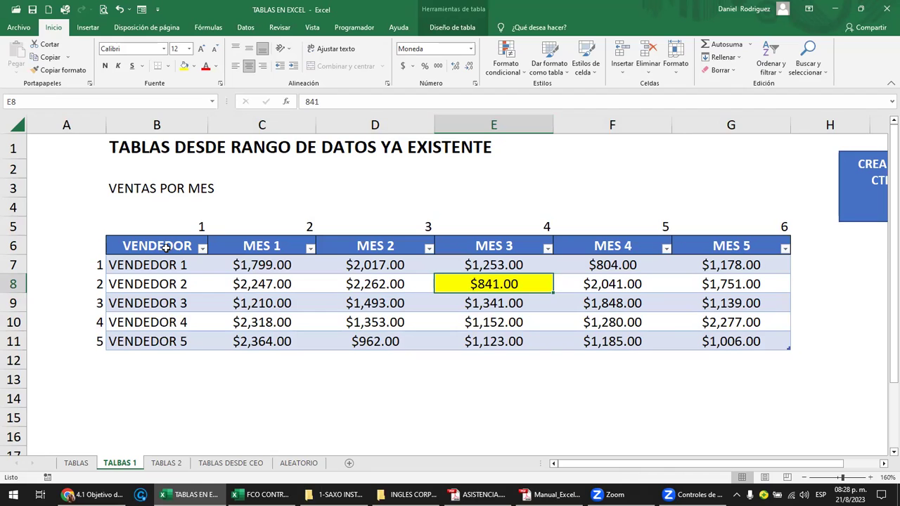
pyautogui.click(168, 248)
pyautogui.moveTo(167, 225); pyautogui.dragTo(717, 222)
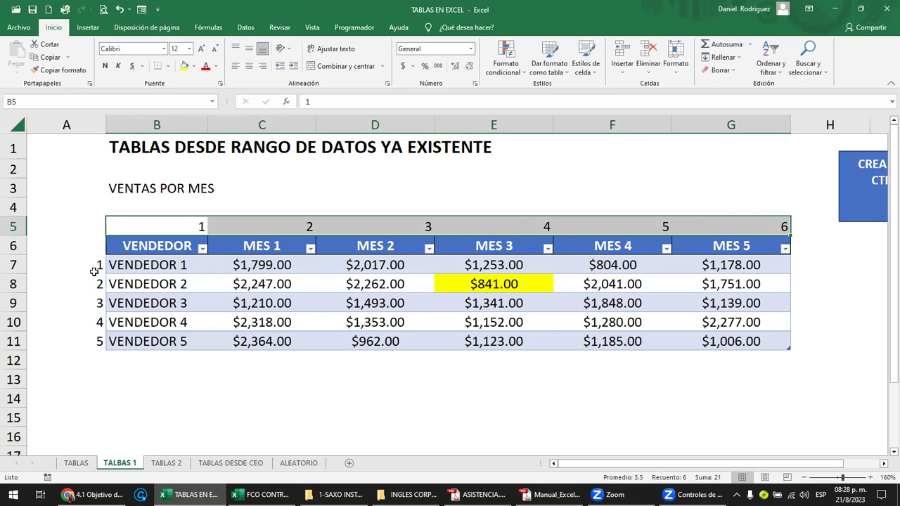
pyautogui.click(118, 246)
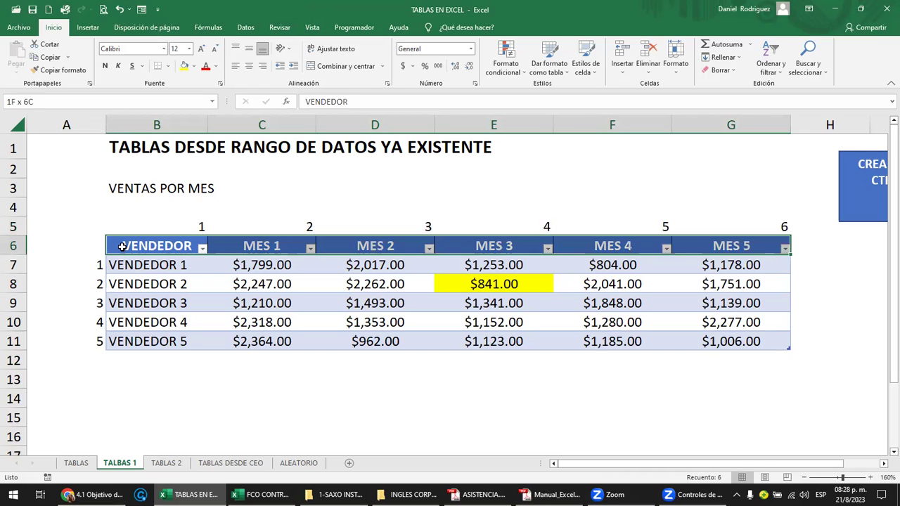
pyautogui.click(93, 266)
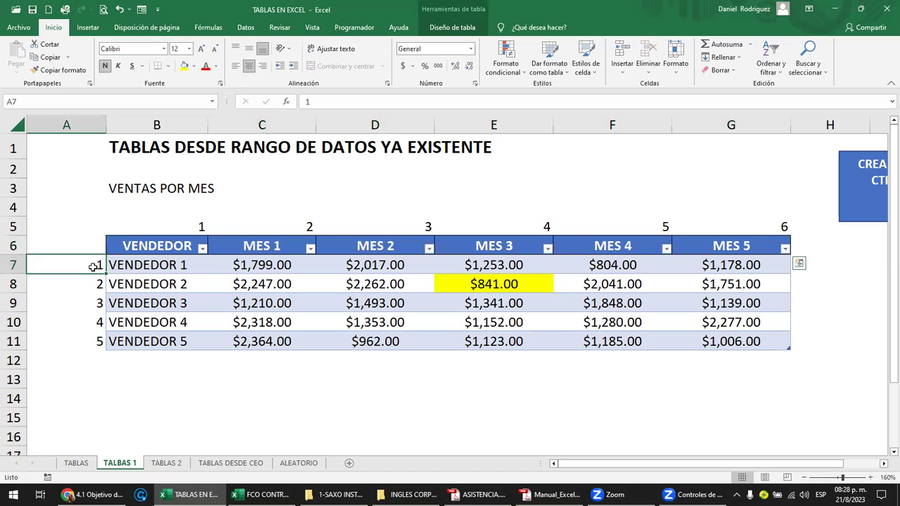
pyautogui.moveTo(94, 267); pyautogui.dragTo(96, 336)
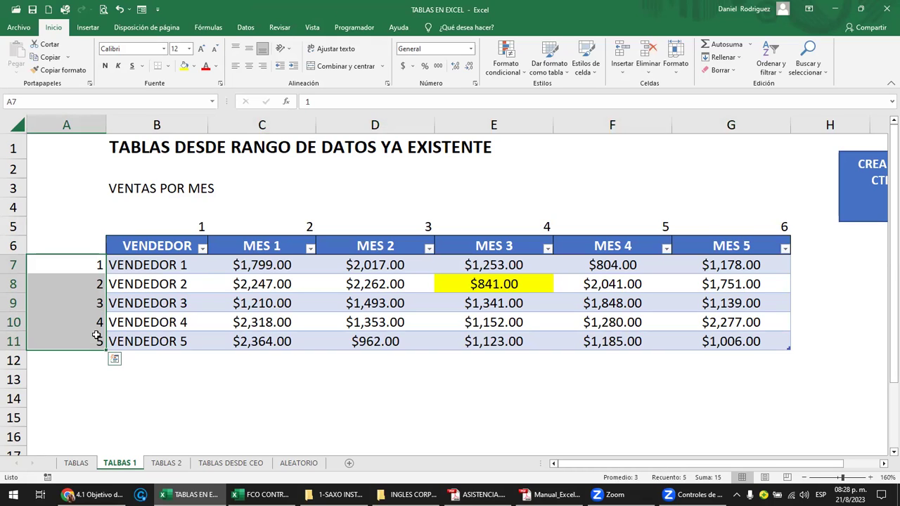
# Select the sales table, the yellow $841.00 cell, columns B–E and column numbers 1–3
pyautogui.click(151, 244)
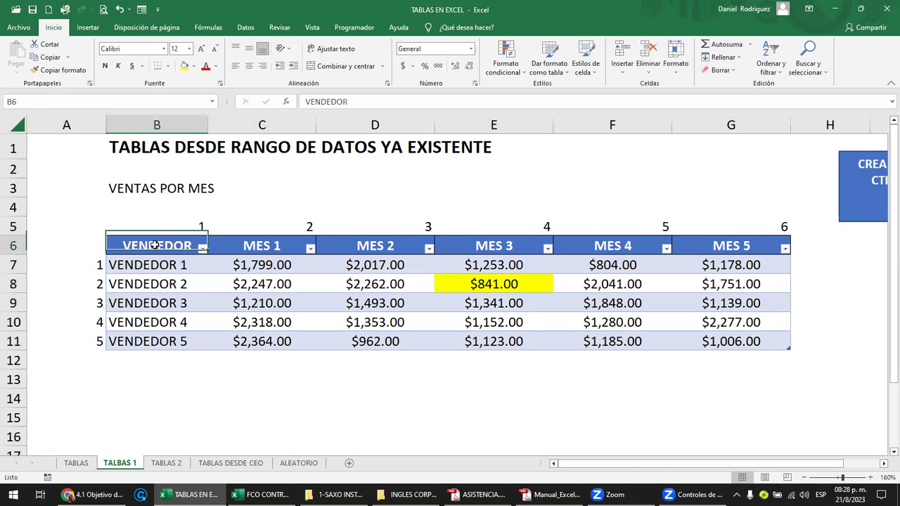
pyautogui.moveTo(154, 245); pyautogui.dragTo(723, 342)
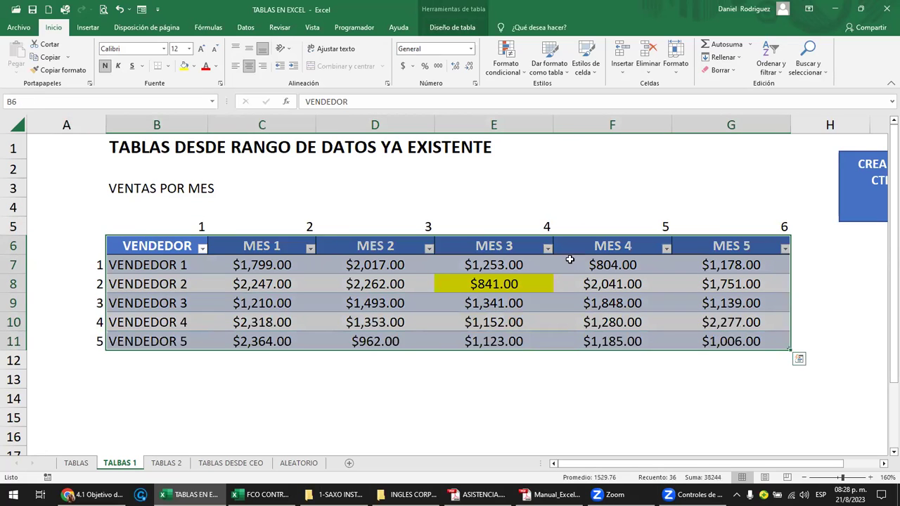
pyautogui.click(494, 284)
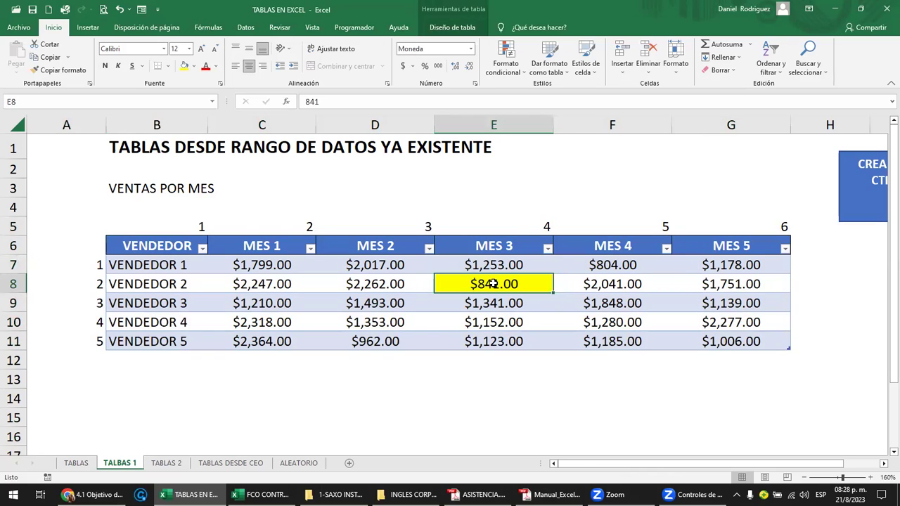
pyautogui.click(508, 226)
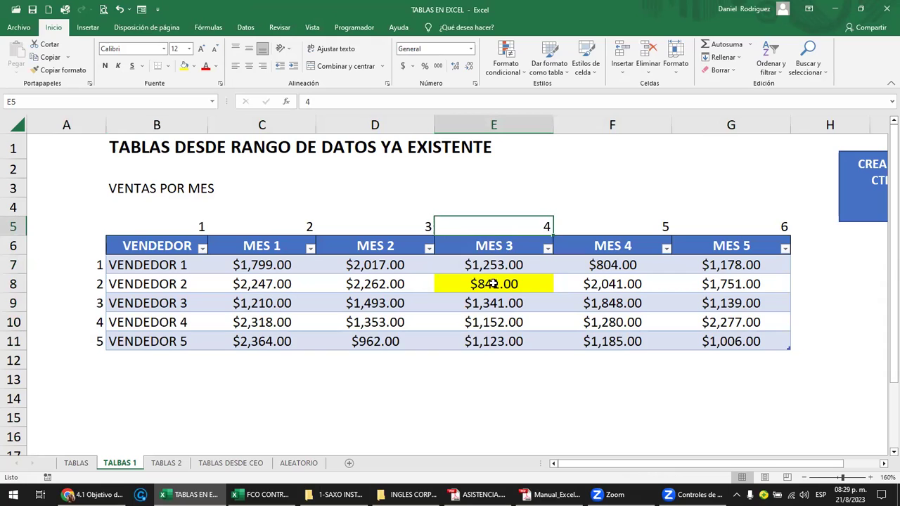
pyautogui.click(492, 285)
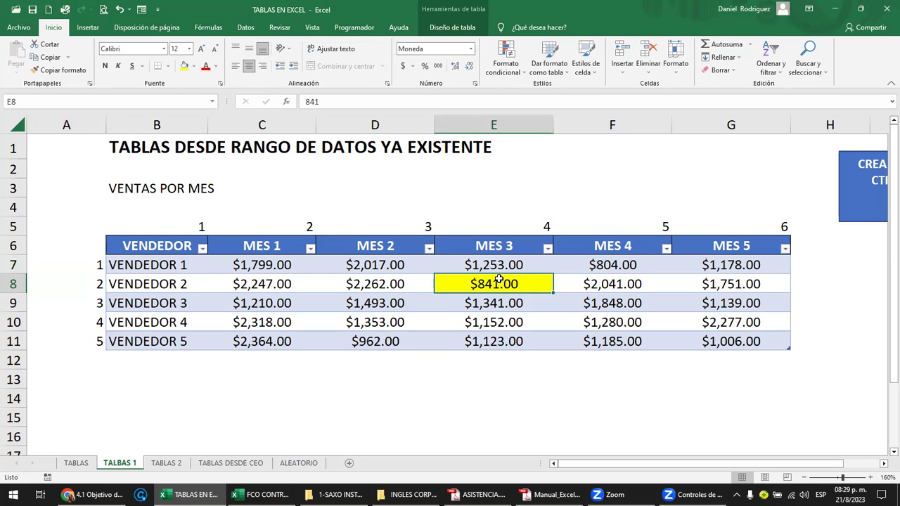
pyautogui.moveTo(150, 125); pyautogui.dragTo(494, 121)
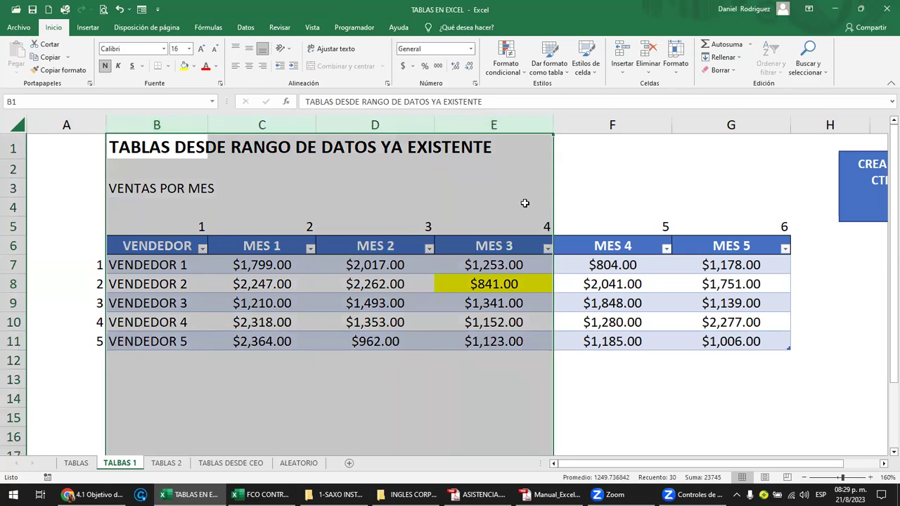
pyautogui.click(524, 203)
pyautogui.click(150, 233)
pyautogui.click(274, 229)
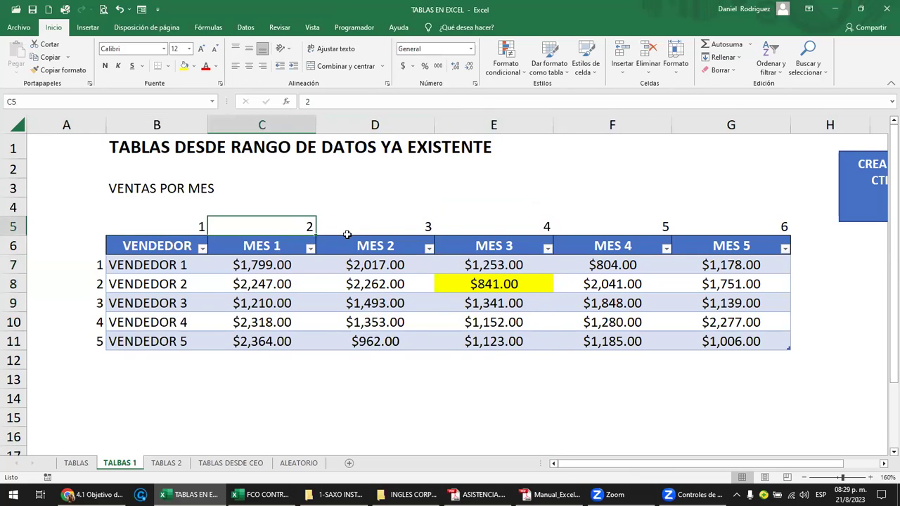
pyautogui.click(398, 224)
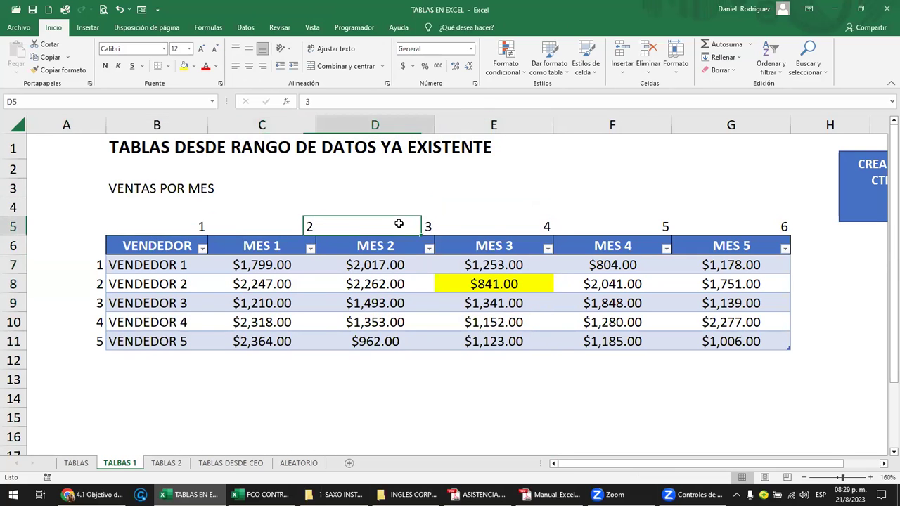
# Clear the yellow fill from the $841.00 cell E8
pyautogui.click(498, 281)
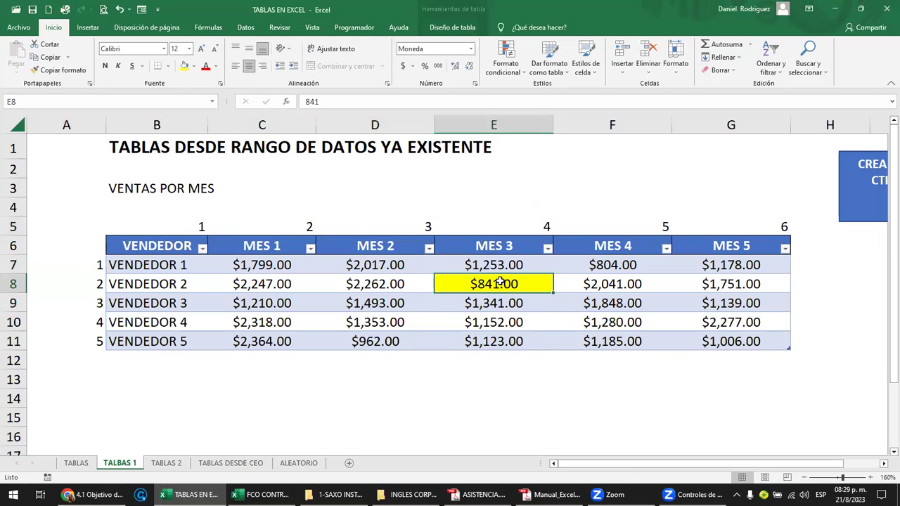
pyautogui.click(196, 68)
pyautogui.click(184, 90)
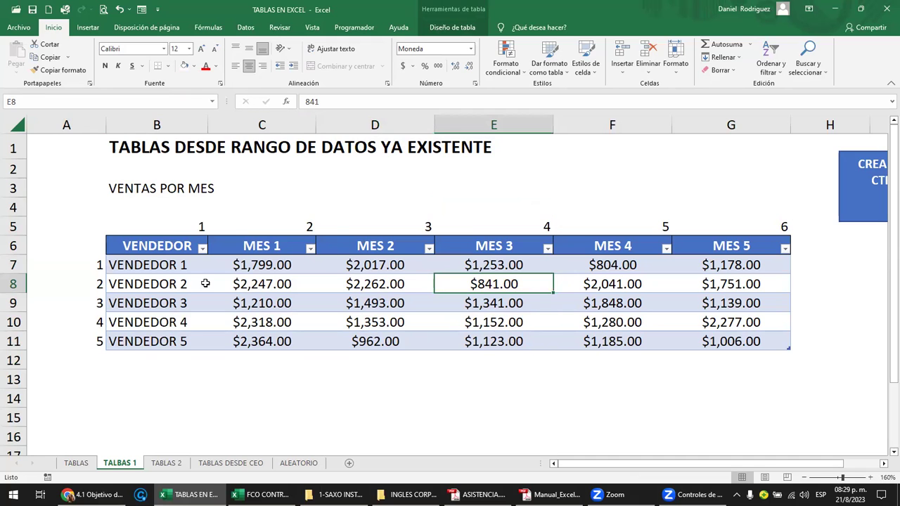
pyautogui.moveTo(158, 246); pyautogui.dragTo(691, 341)
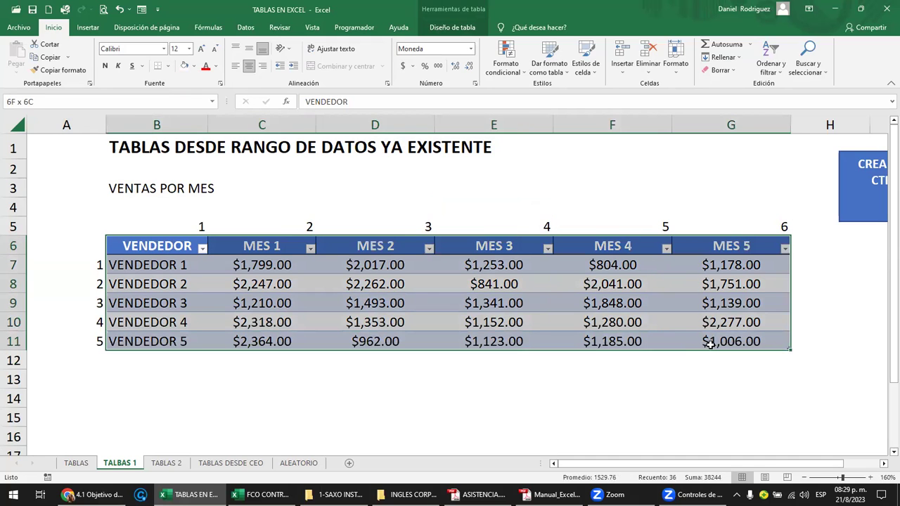
pyautogui.click(718, 211)
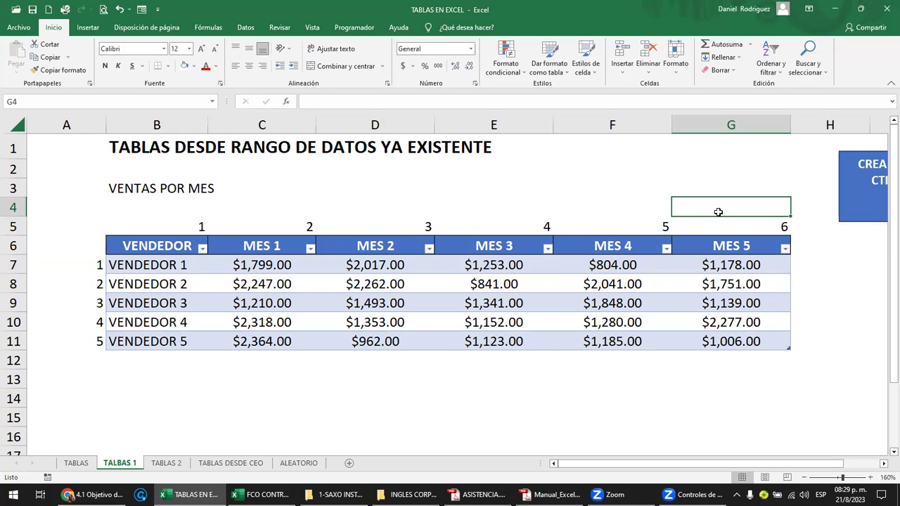
pyautogui.click(755, 341)
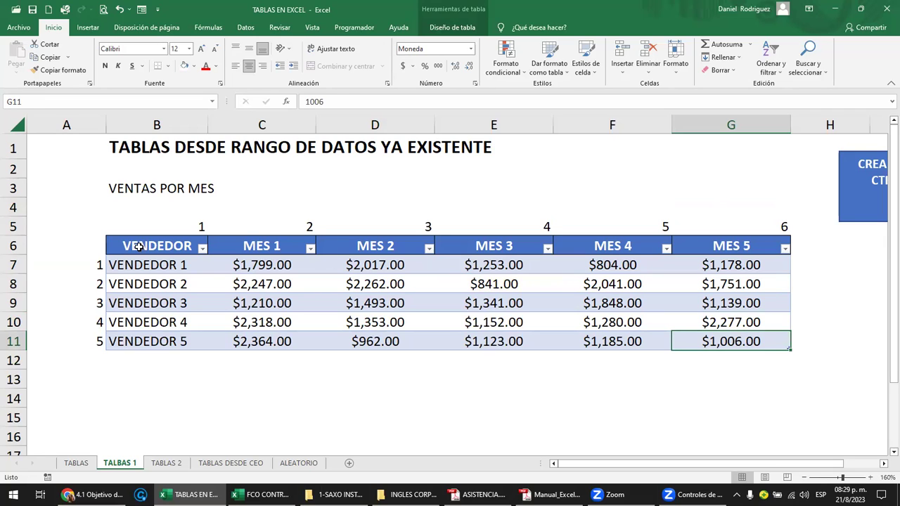
pyautogui.moveTo(139, 247); pyautogui.dragTo(710, 342)
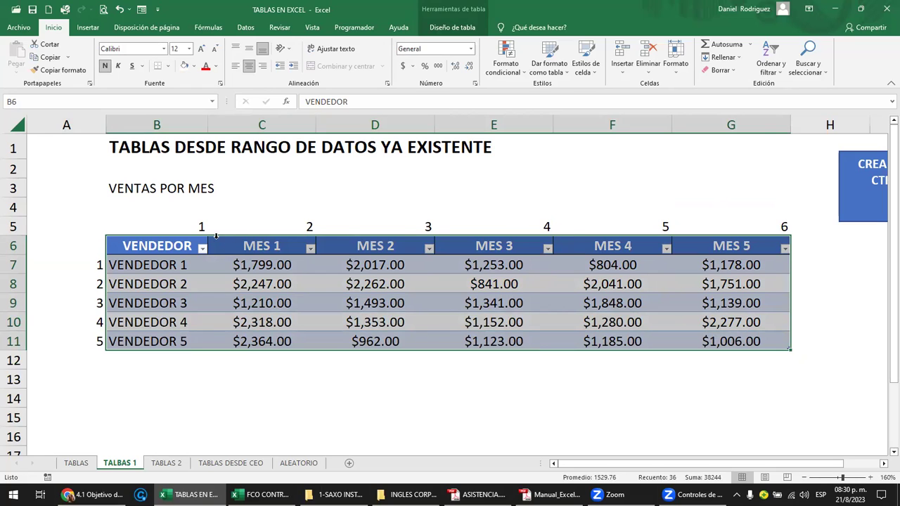
pyautogui.click(170, 250)
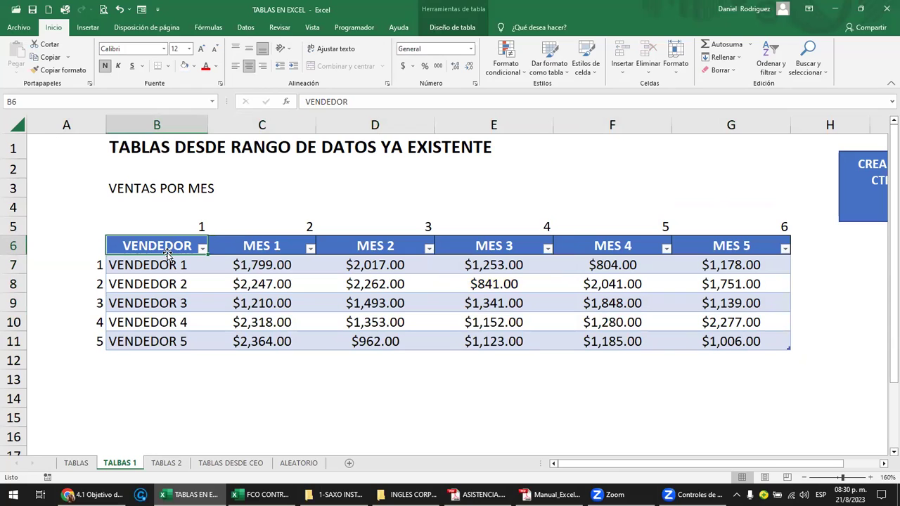
pyautogui.click(19, 127)
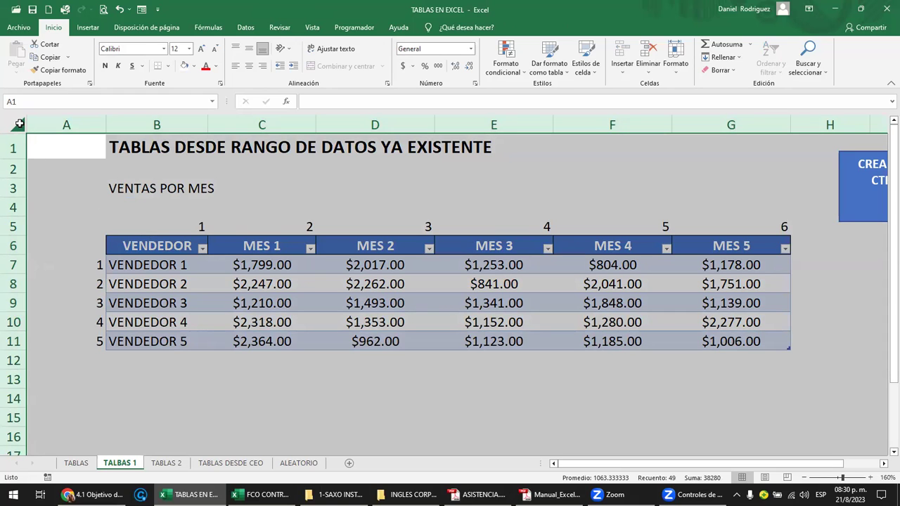
pyautogui.moveTo(148, 245); pyautogui.dragTo(742, 340)
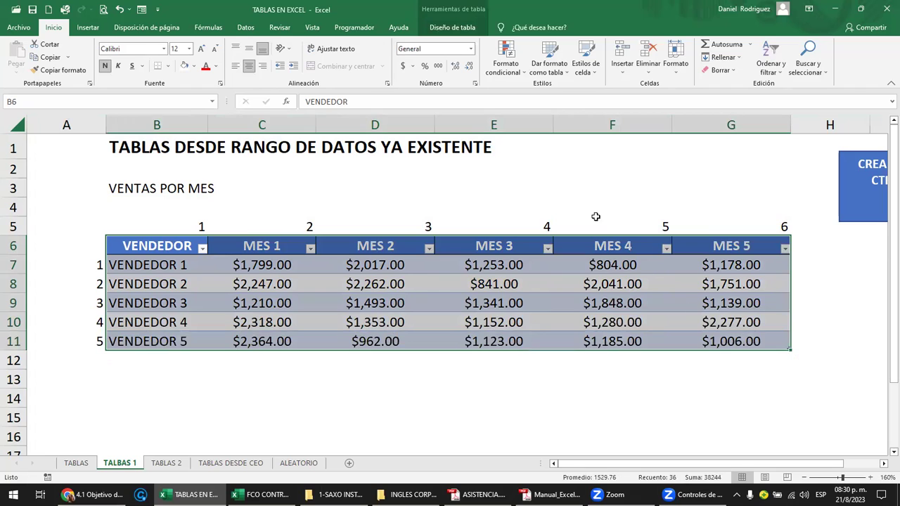
pyautogui.click(592, 206)
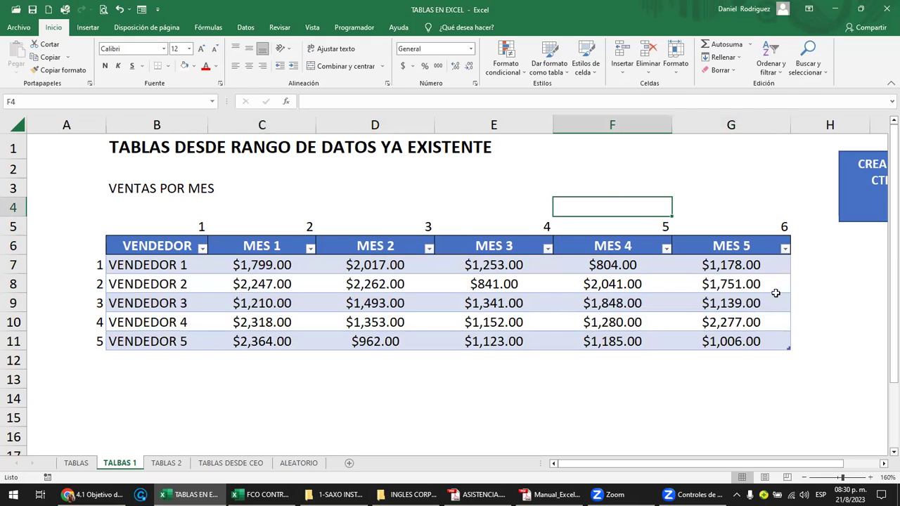
pyautogui.click(761, 341)
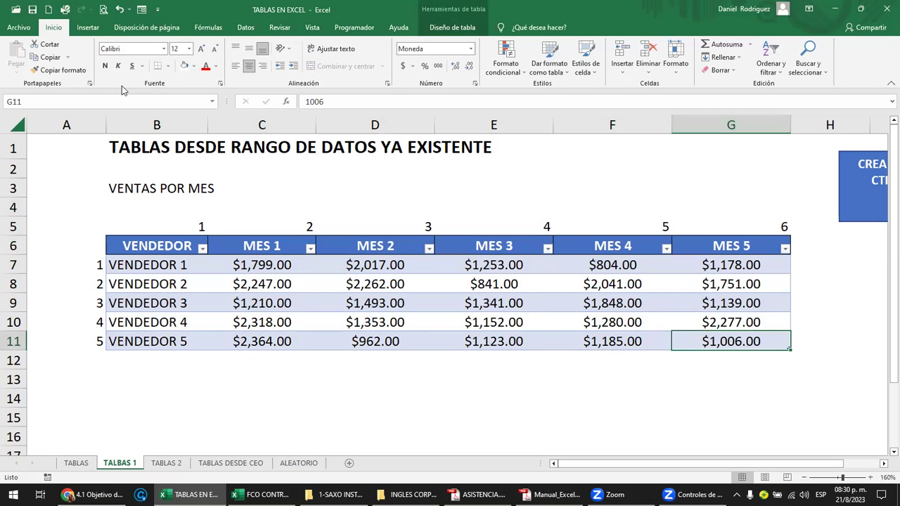
pyautogui.click(14, 102)
pyautogui.click(13, 245)
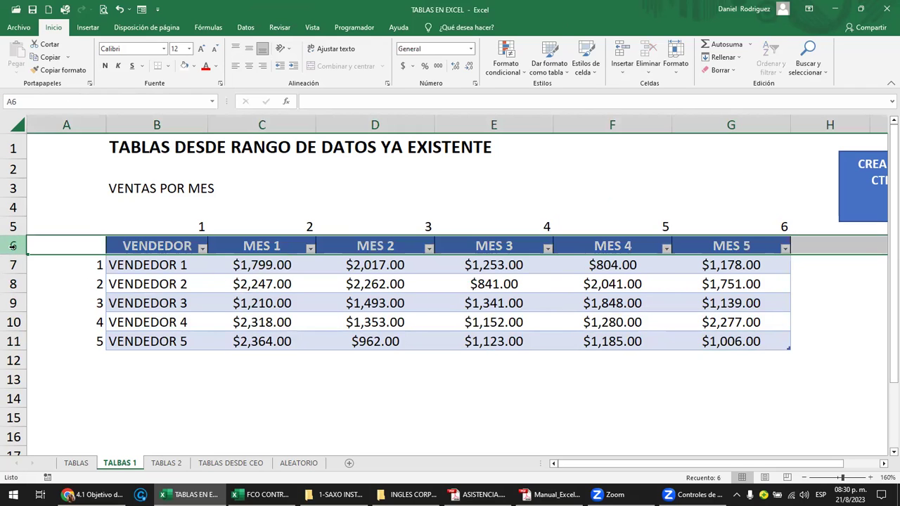
pyautogui.click(141, 266)
pyautogui.click(139, 211)
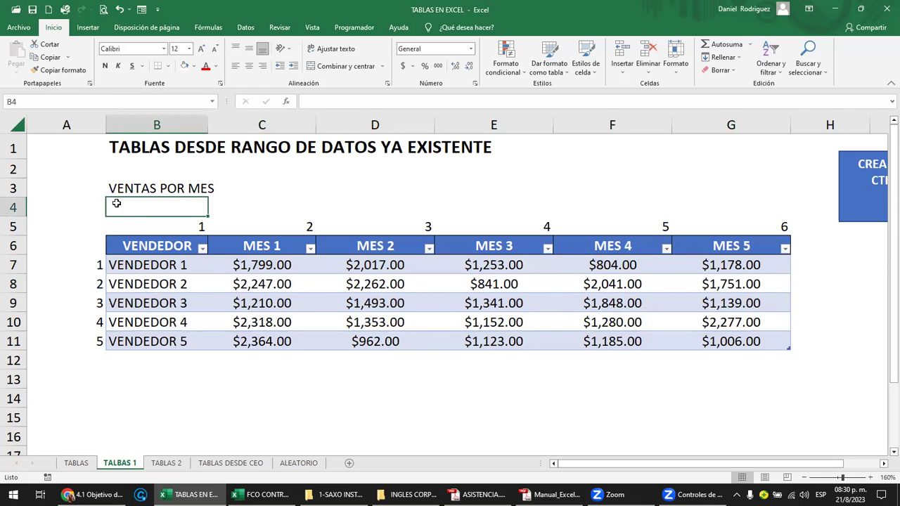
# Pick VENTAS from the Name Box list to select the sellers' monthly sales B7:G11
pyautogui.click(214, 104)
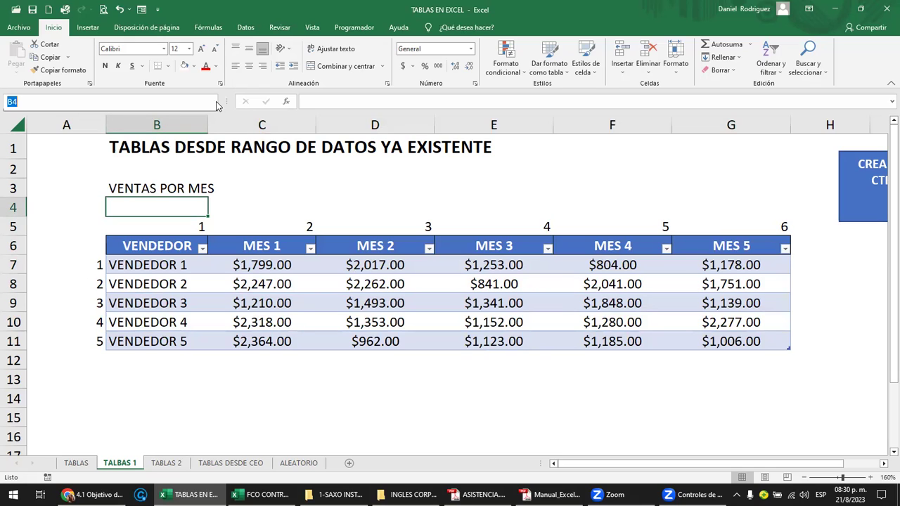
pyautogui.click(217, 105)
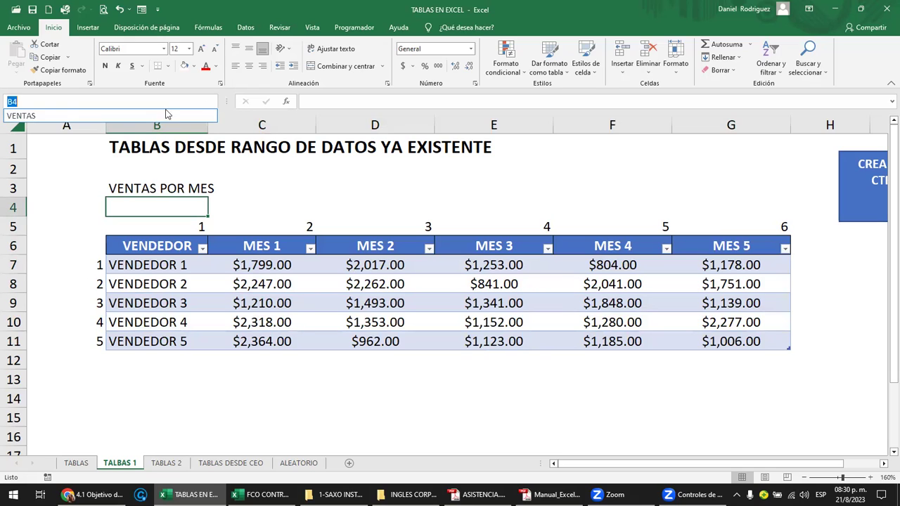
pyautogui.click(24, 117)
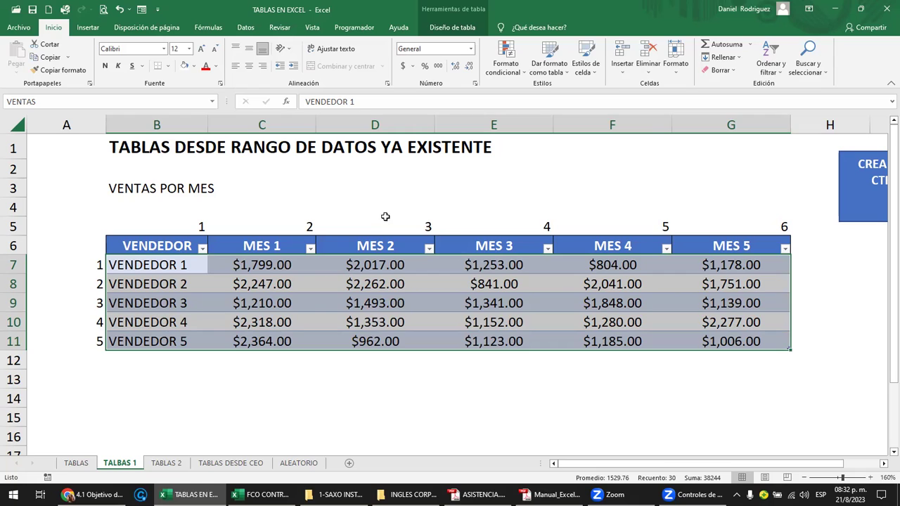
# Select the five vendor names together with the row 5 column numbers in various ranges
pyautogui.click(385, 219)
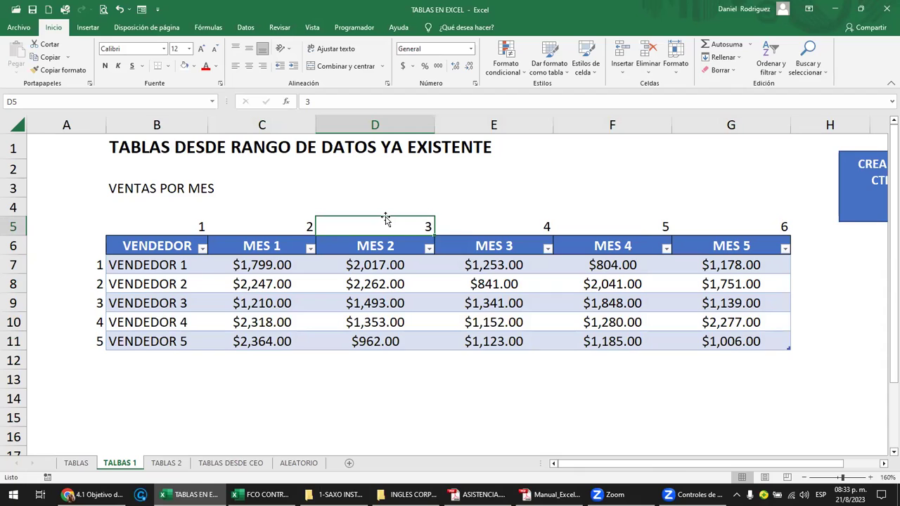
pyautogui.moveTo(190, 268); pyautogui.dragTo(186, 341)
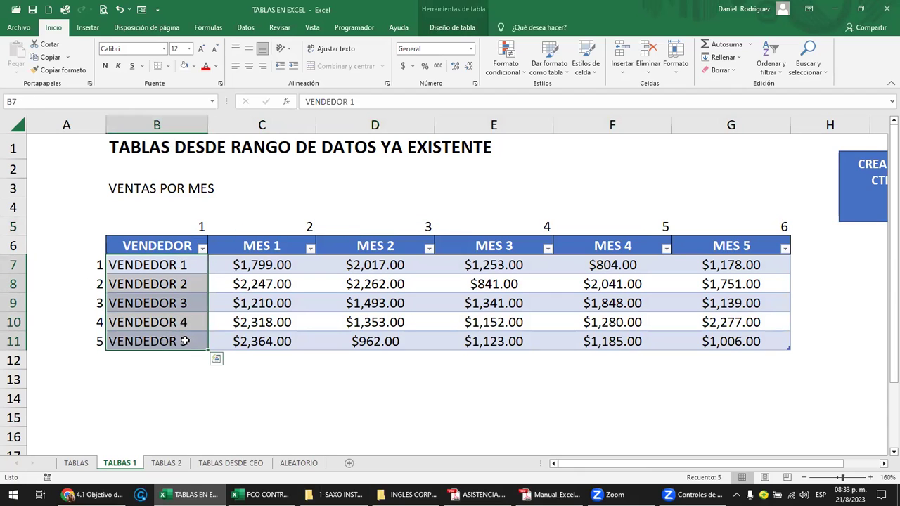
pyautogui.moveTo(270, 229)
pyautogui.mouseDown()
pyautogui.moveTo(363, 204)
pyautogui.moveTo(584, 207)
pyautogui.moveTo(734, 222)
pyautogui.mouseUp()
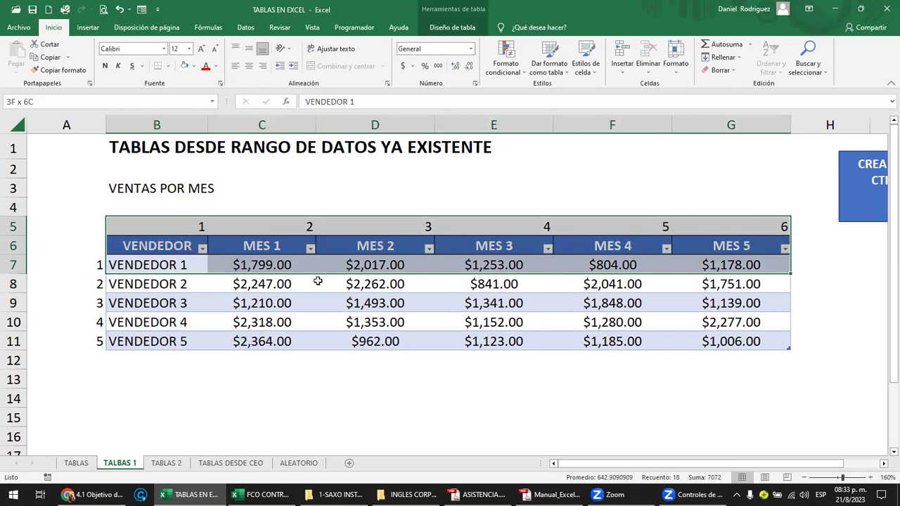
pyautogui.click(183, 263)
pyautogui.moveTo(181, 264); pyautogui.dragTo(182, 341)
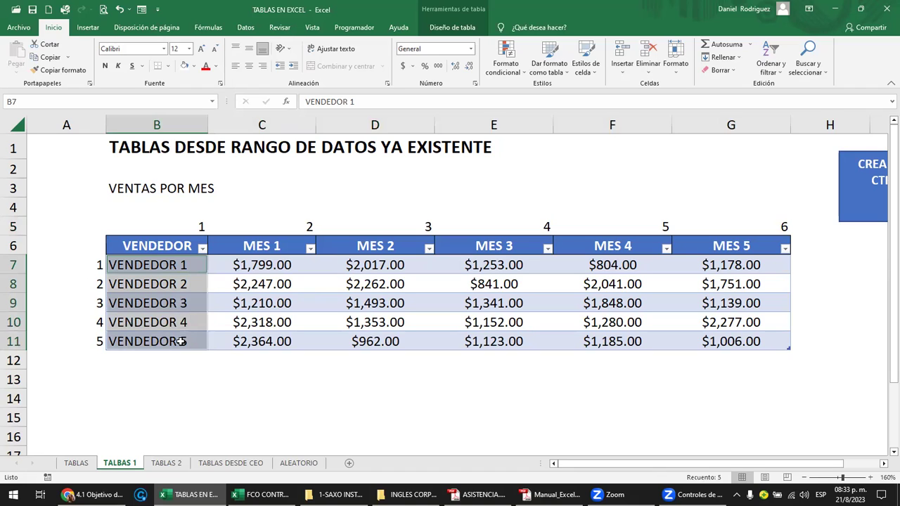
pyautogui.moveTo(268, 228)
pyautogui.mouseDown()
pyautogui.moveTo(512, 211)
pyautogui.moveTo(599, 223)
pyautogui.moveTo(740, 221)
pyautogui.mouseUp()
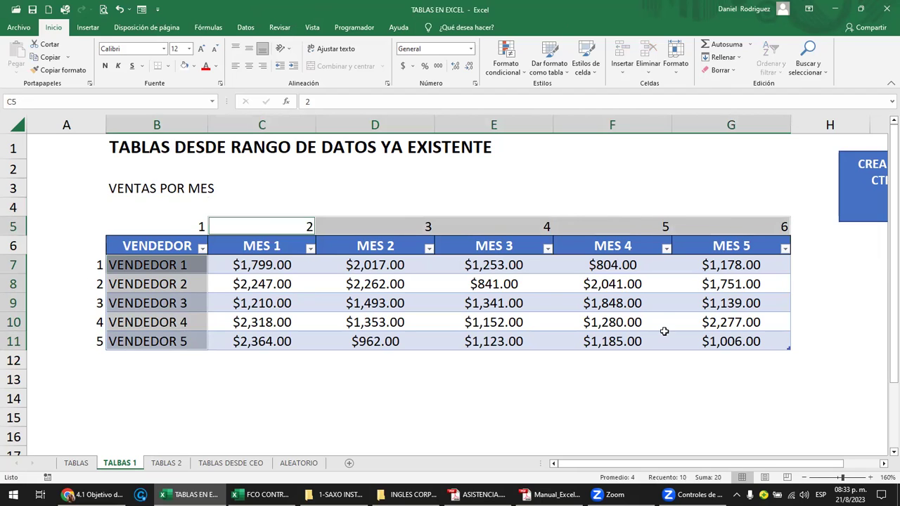
pyautogui.click(152, 247)
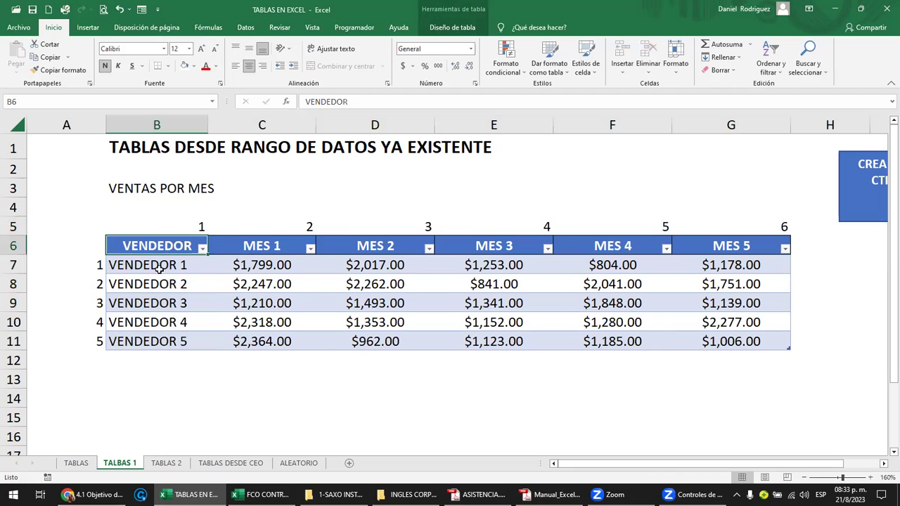
pyautogui.moveTo(154, 226); pyautogui.dragTo(165, 338)
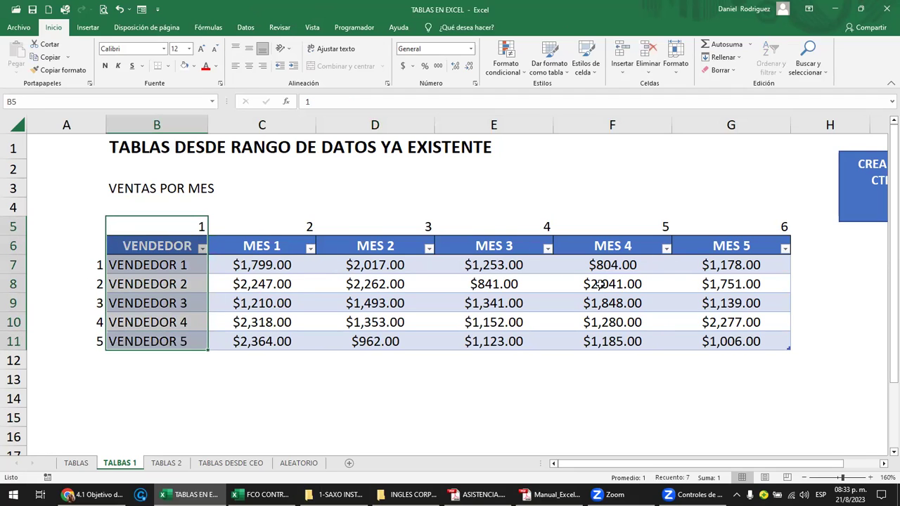
pyautogui.click(154, 267)
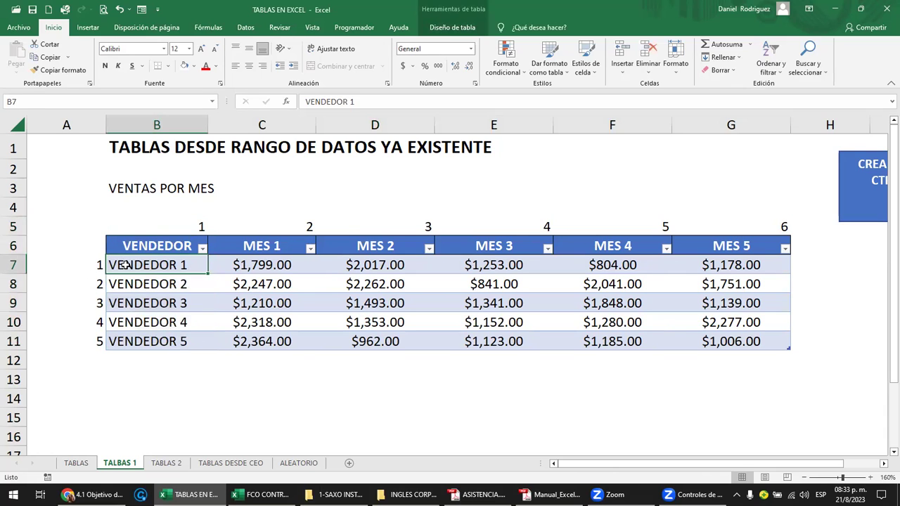
pyautogui.moveTo(124, 264); pyautogui.dragTo(156, 337)
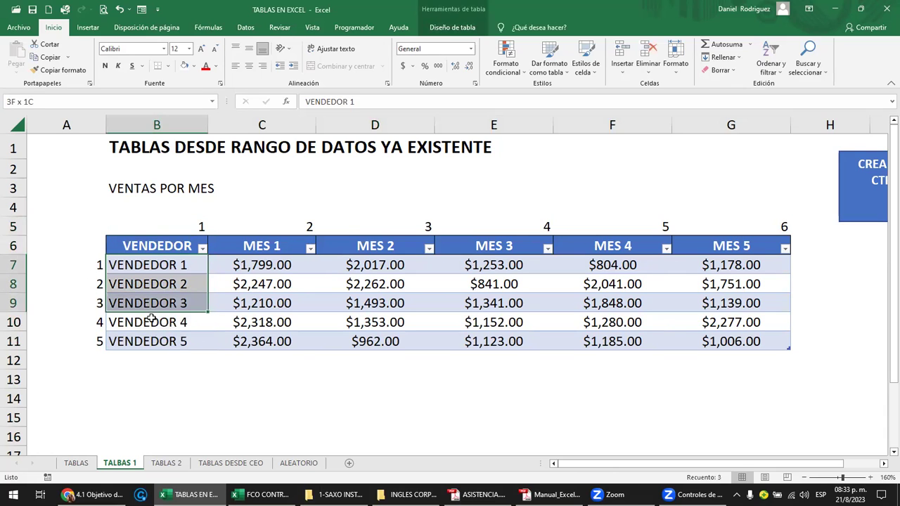
pyautogui.click(141, 246)
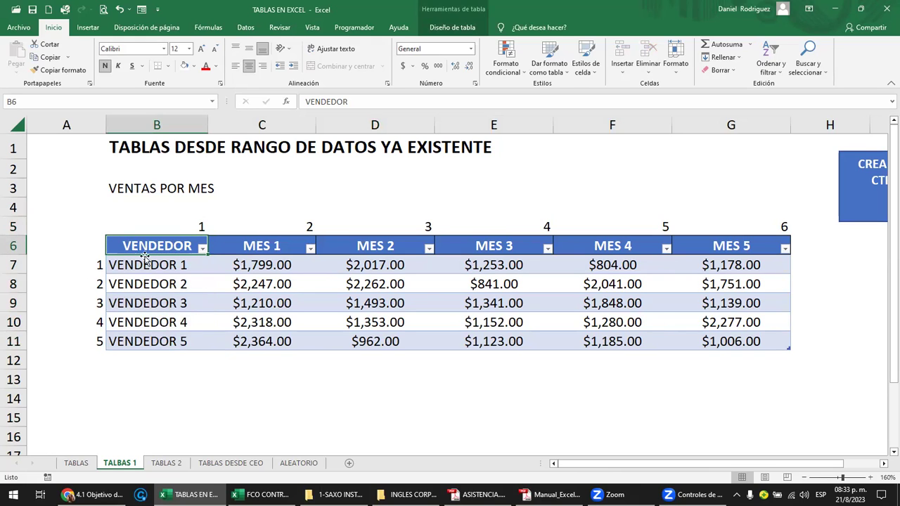
pyautogui.moveTo(151, 265); pyautogui.dragTo(156, 341)
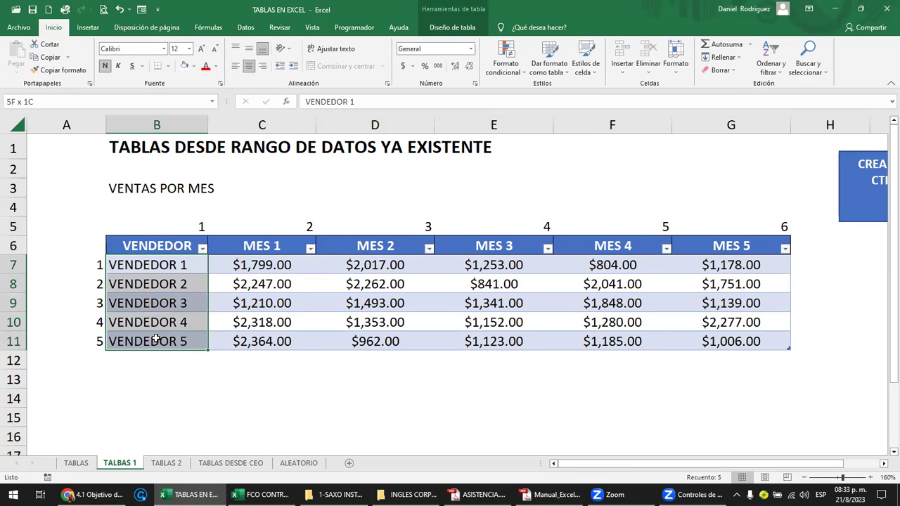
pyautogui.click(141, 265)
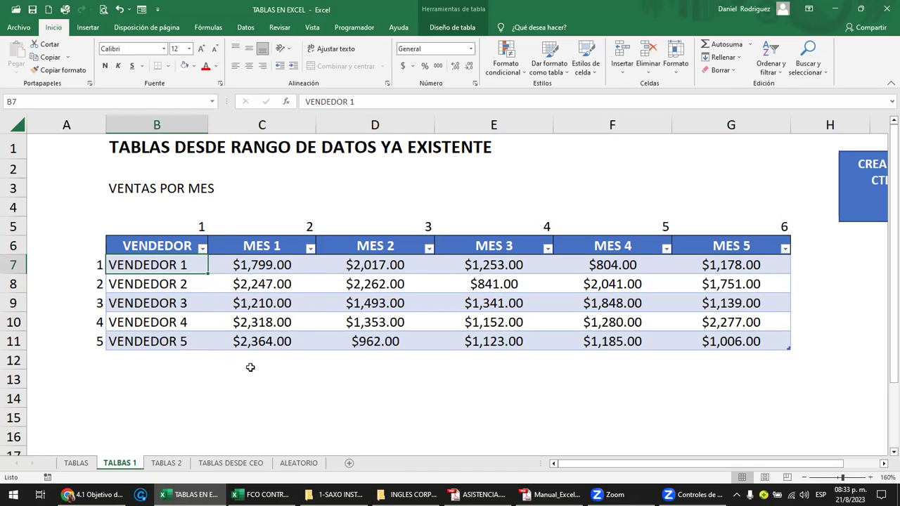
# Narrow column A to 8.88 to pull the sales table left
pyautogui.moveTo(106, 124); pyautogui.dragTo(83, 124)
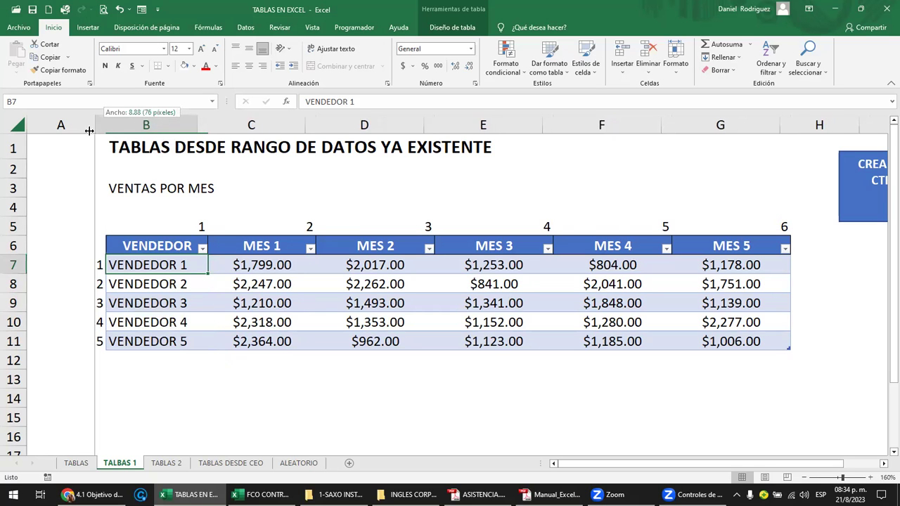
pyautogui.click(465, 201)
pyautogui.scroll(-1, 475, 265)
pyautogui.click(322, 266)
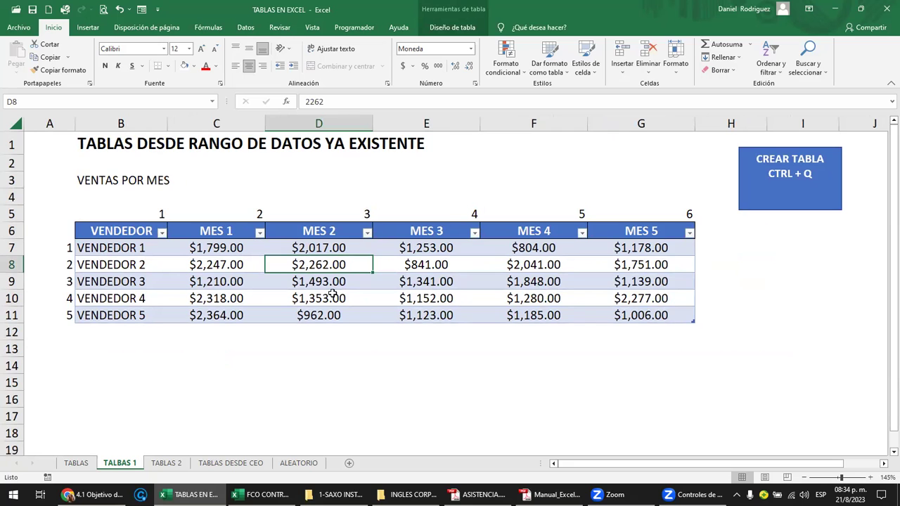
# Advance the Inglés Corporativo course to lesson 4.2, buscar y reemplazar, then return to Excel's sales table
pyautogui.click(95, 495)
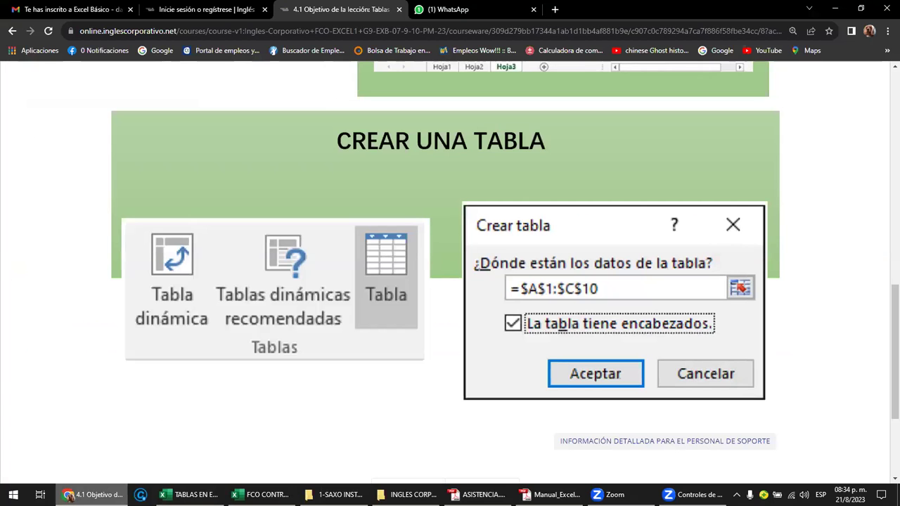
pyautogui.scroll(3, 341, 225)
pyautogui.scroll(3, 340, 225)
pyautogui.scroll(3, 340, 225)
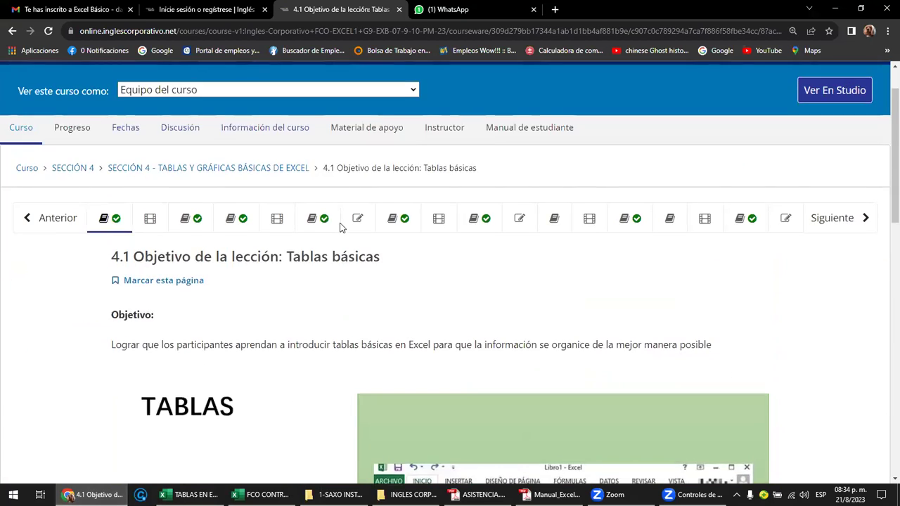
pyautogui.click(840, 279)
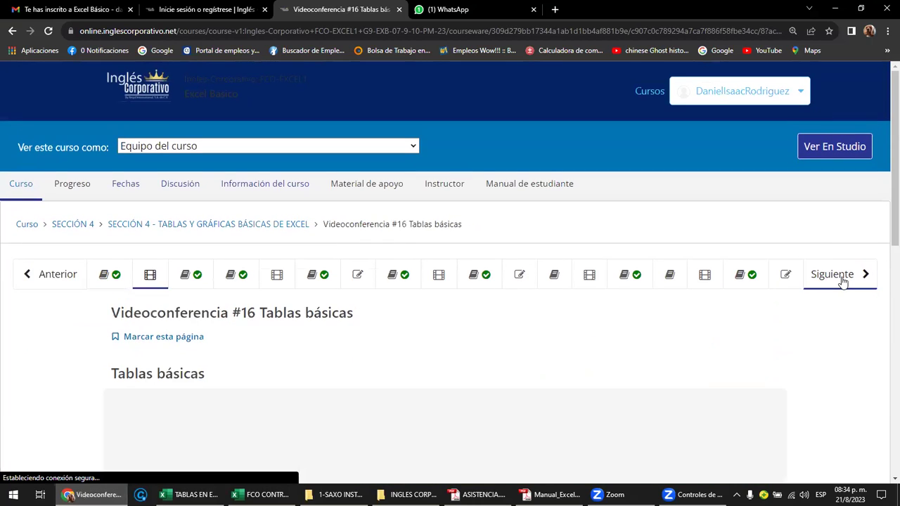
pyautogui.click(842, 281)
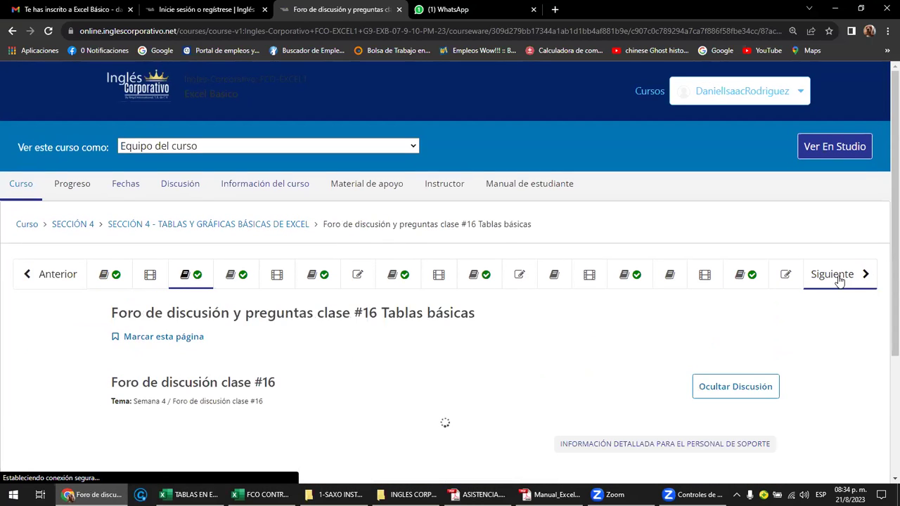
pyautogui.click(839, 279)
pyautogui.scroll(-1, 838, 279)
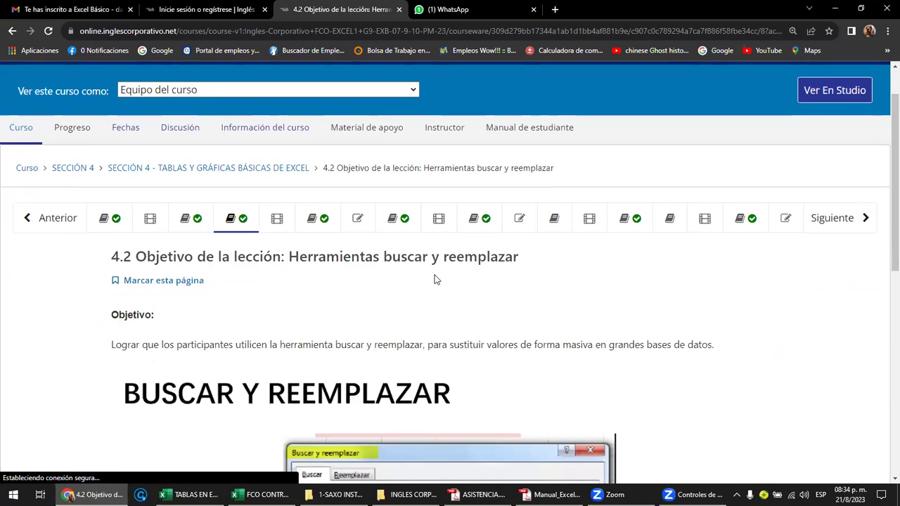
pyautogui.click(835, 10)
pyautogui.click(121, 247)
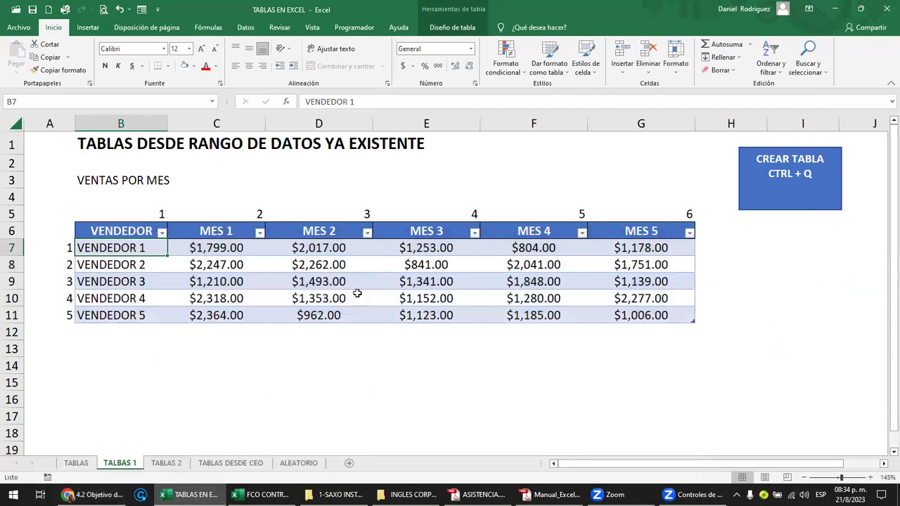
pyautogui.click(121, 331)
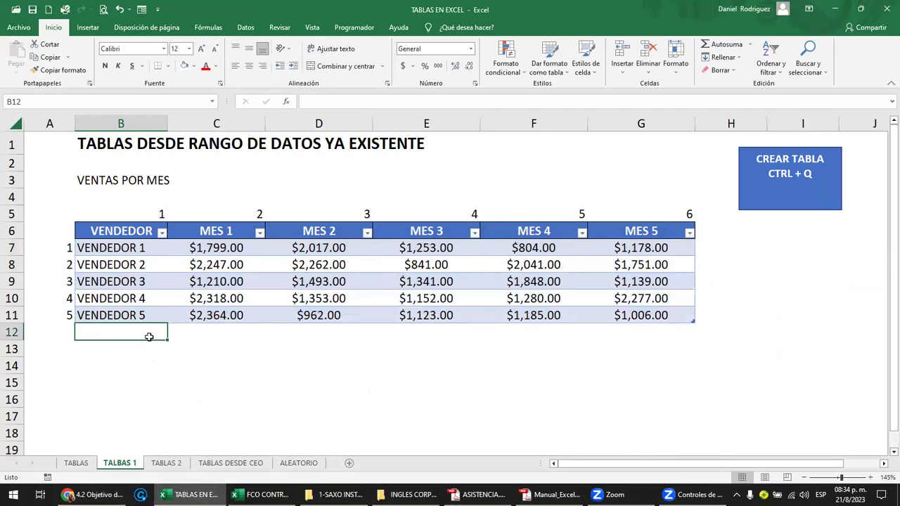
pyautogui.click(310, 233)
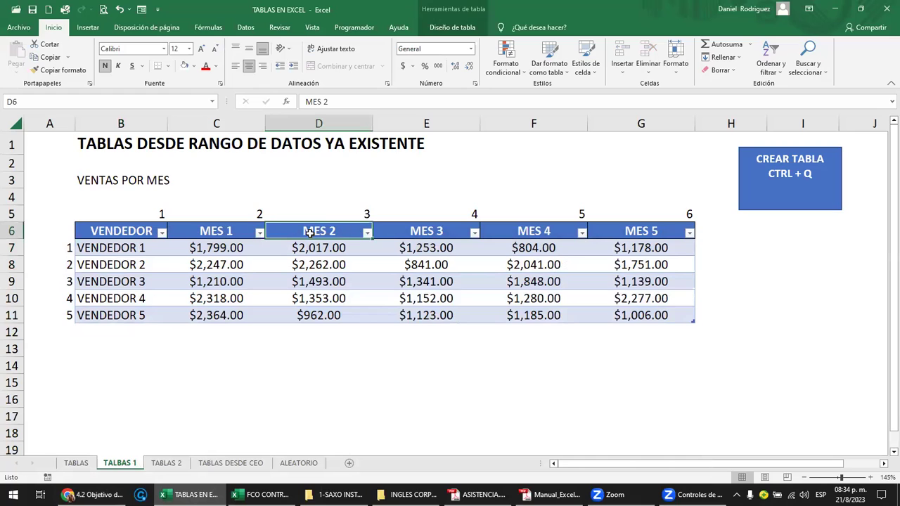
pyautogui.click(452, 28)
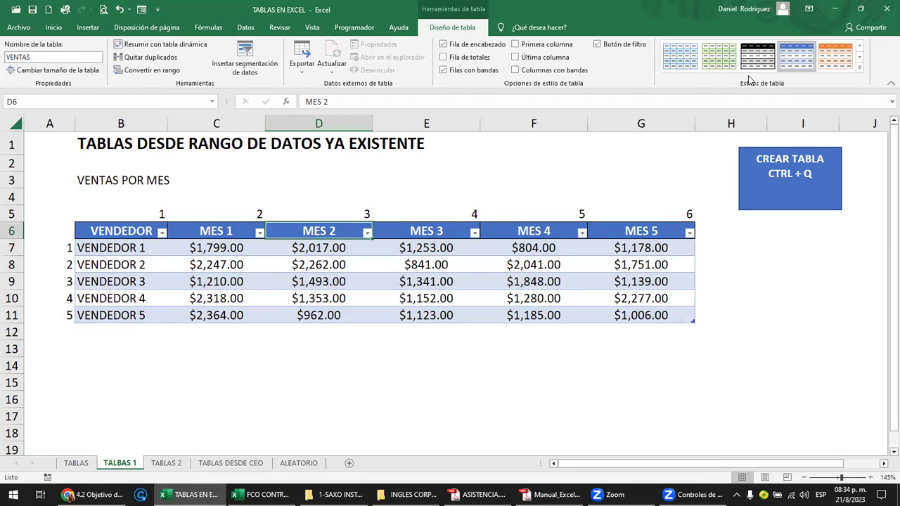
pyautogui.click(859, 68)
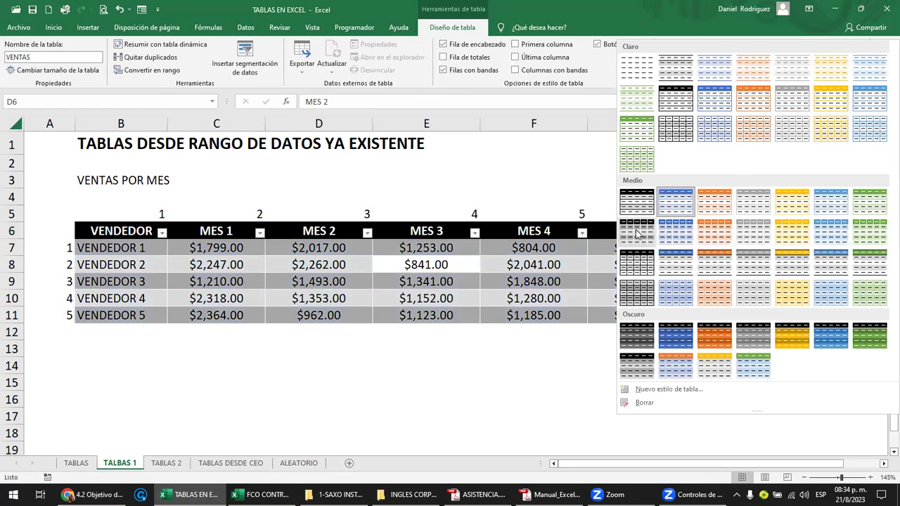
pyautogui.click(641, 80)
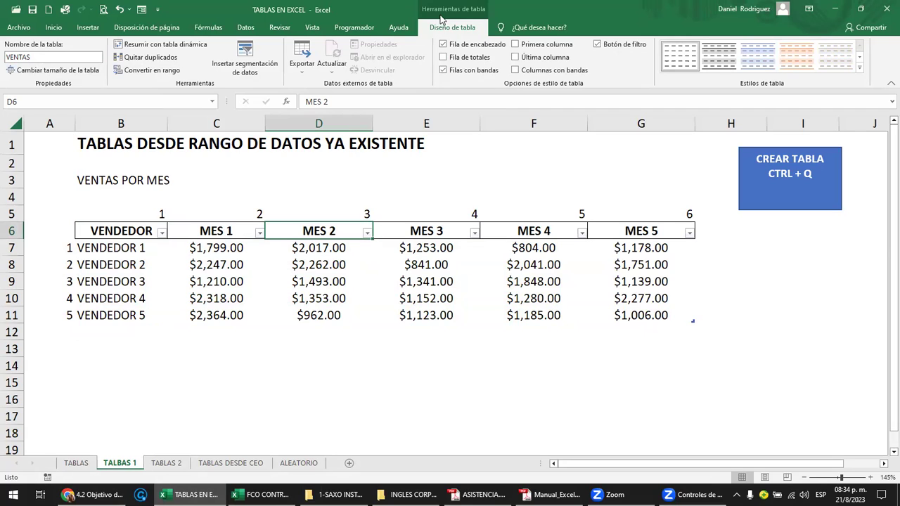
pyautogui.click(859, 74)
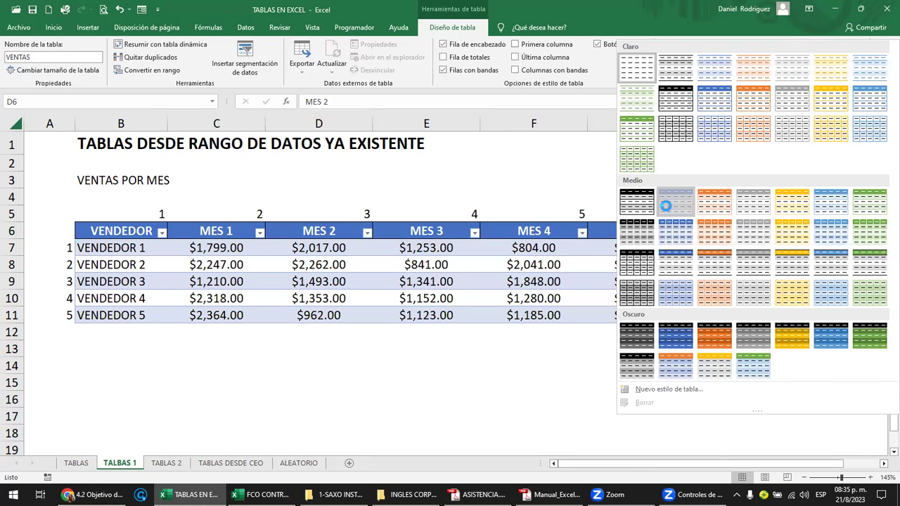
pyautogui.click(665, 205)
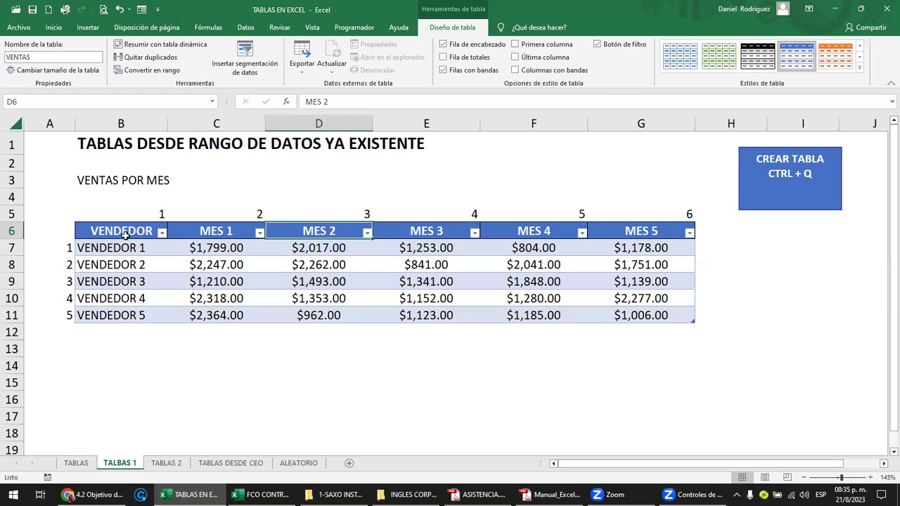
pyautogui.moveTo(102, 250); pyautogui.dragTo(626, 247)
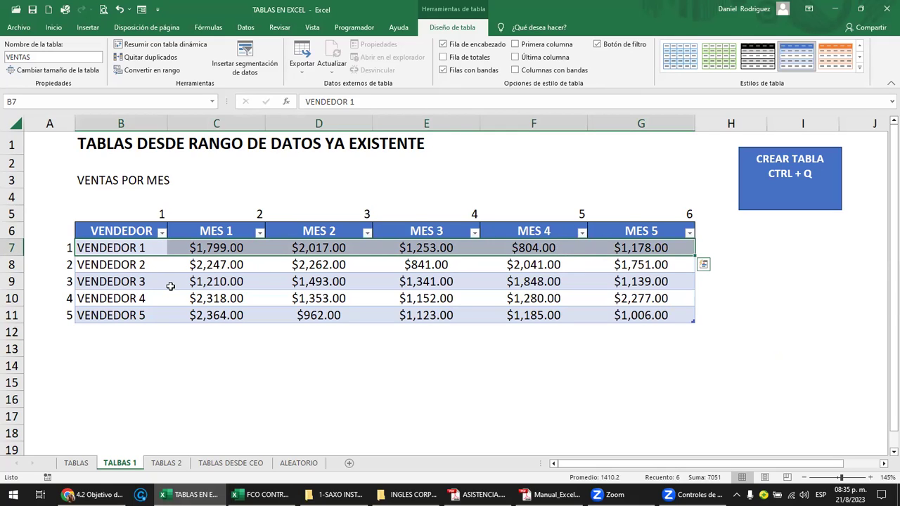
pyautogui.click(275, 351)
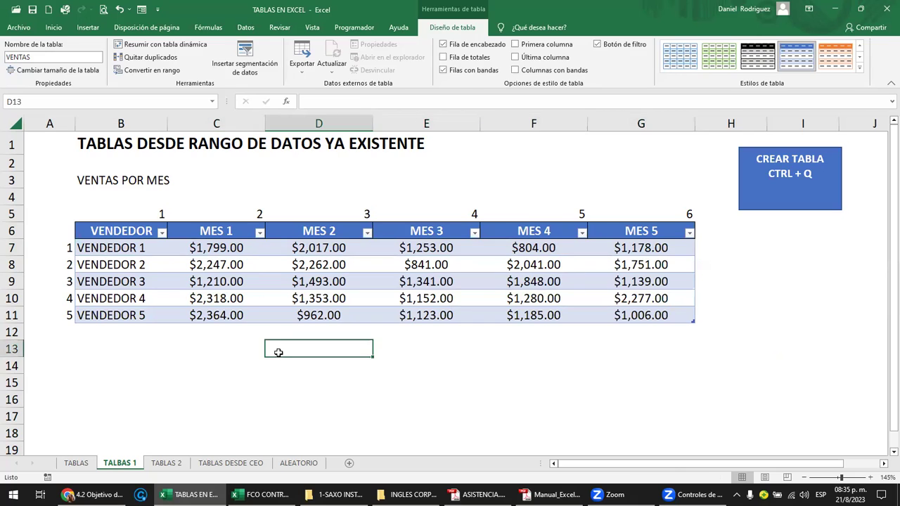
# Start typing 'VEDEDOR' in B12, then cancel the misspelled entry
pyautogui.click(111, 331)
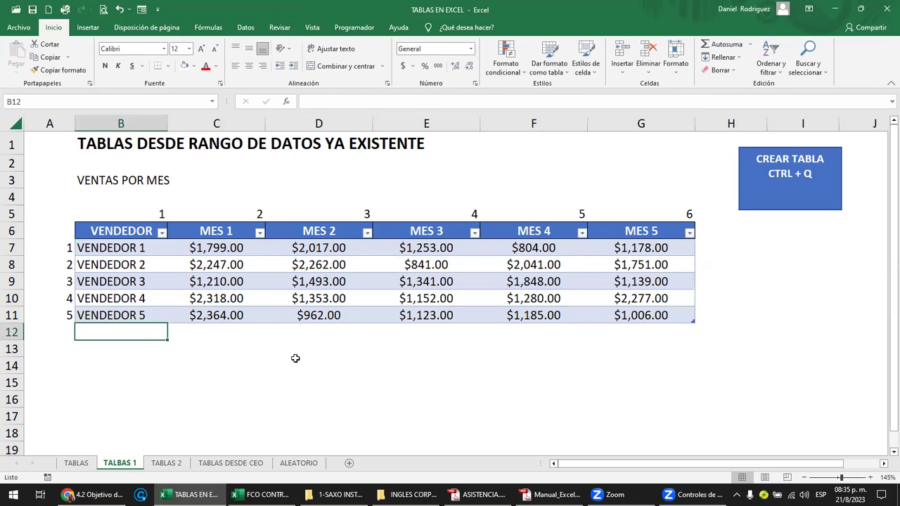
pyautogui.write('VEDEDOR')
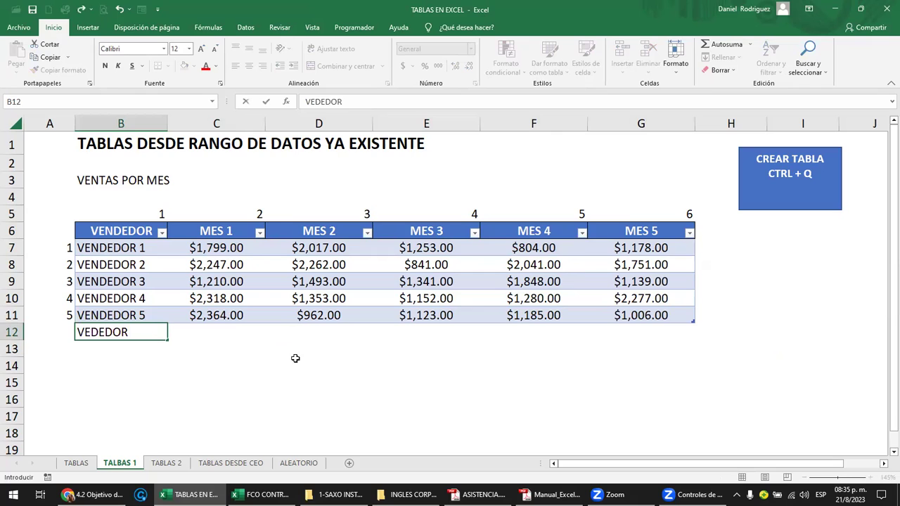
pyautogui.press('Escape')
# Fill VENDEDOR 6 down from VENDEDOR 5 into B12, growing the table to row 12
pyautogui.click(149, 317)
pyautogui.moveTo(166, 323); pyautogui.dragTo(167, 338)
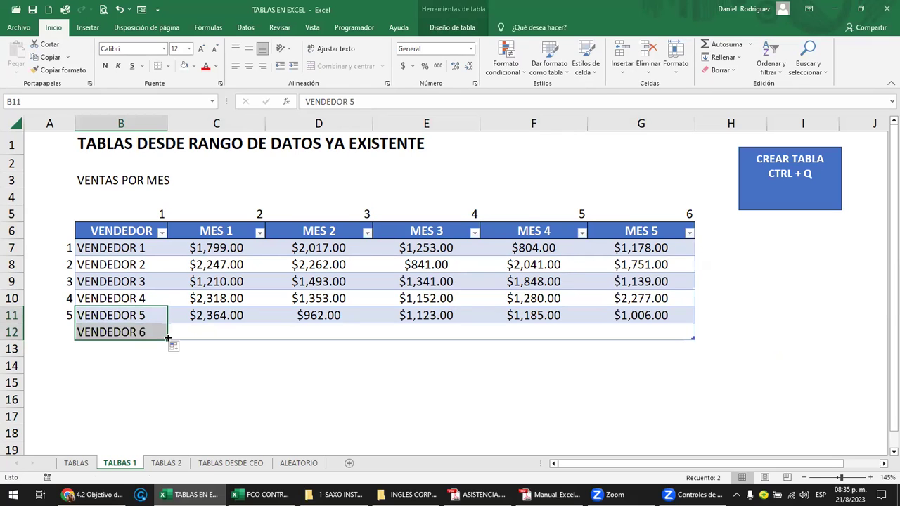
pyautogui.click(211, 339)
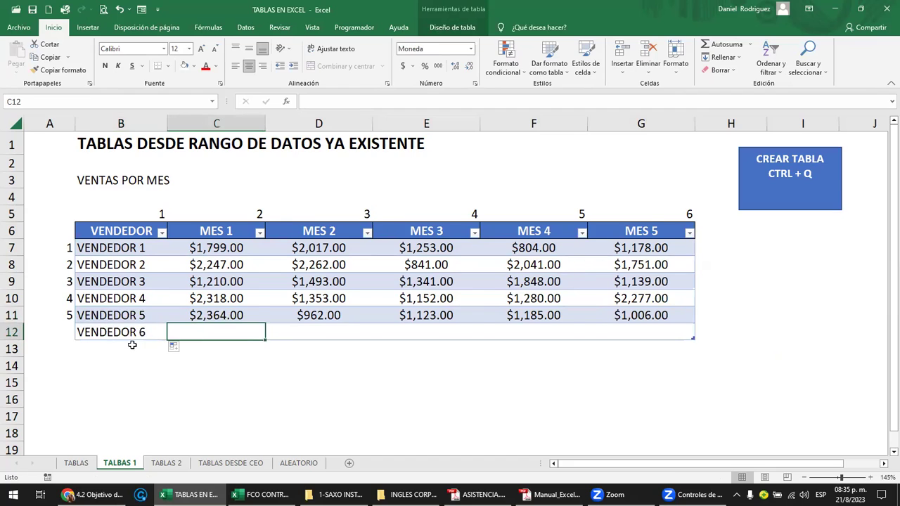
pyautogui.scroll(1, 129, 344)
pyautogui.click(93, 365)
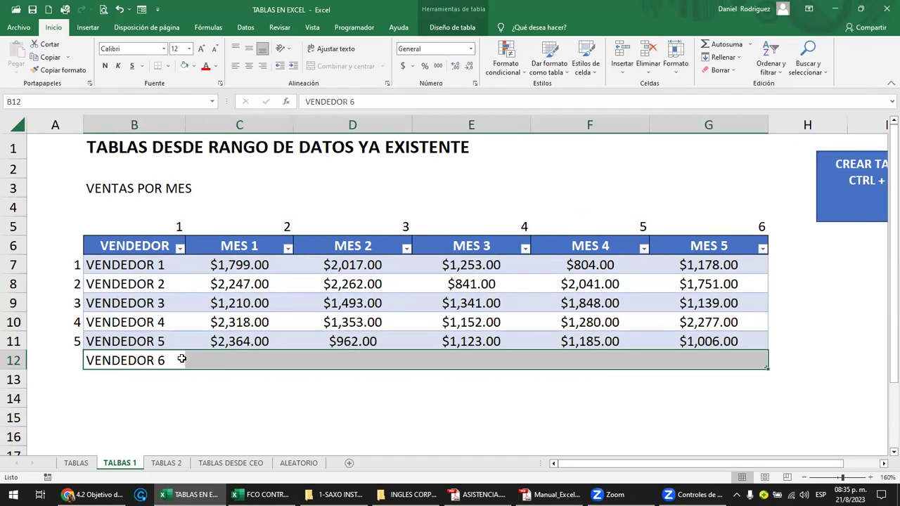
pyautogui.click(206, 359)
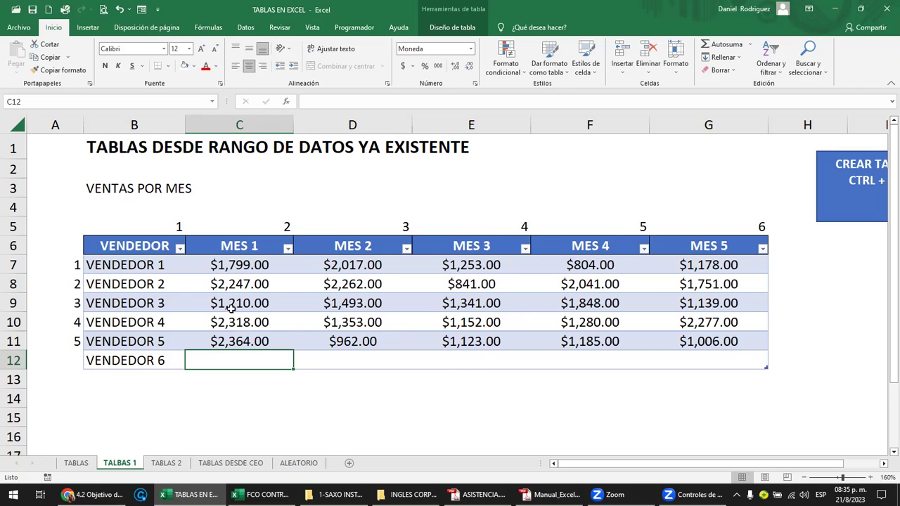
# Copy VENDEDOR 3's monthly figures from C9:G9 into VENDEDOR 6's row 12
pyautogui.moveTo(232, 307); pyautogui.dragTo(676, 304)
pyautogui.hotkey('ctrl', 'c')
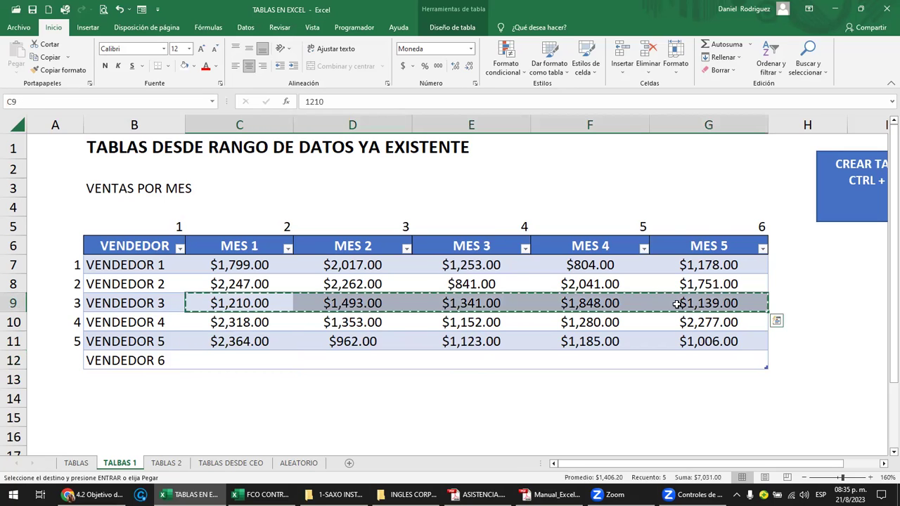
pyautogui.press('Down')
pyautogui.press('Down')
pyautogui.press('Down')
pyautogui.hotkey('ctrl', 'v')
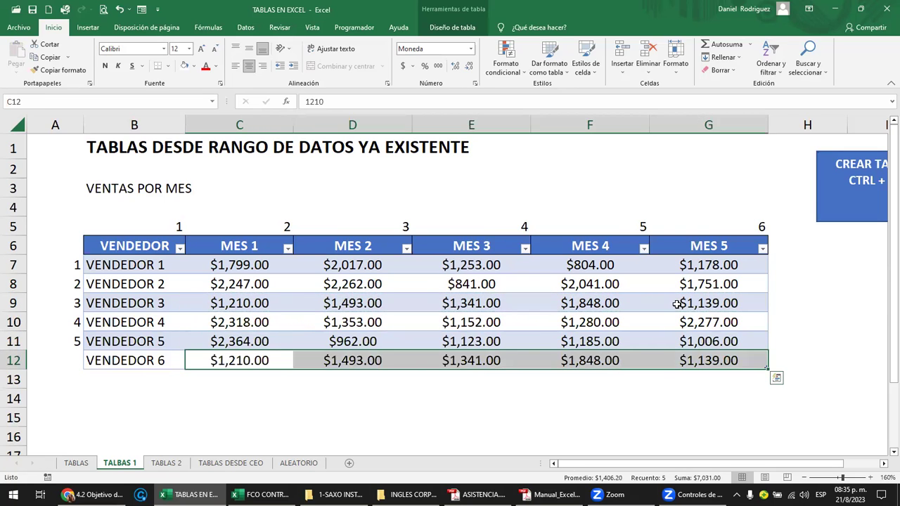
# Enter 500 in H12 so the table gains a MES 6 column showing $500.00
pyautogui.click(280, 392)
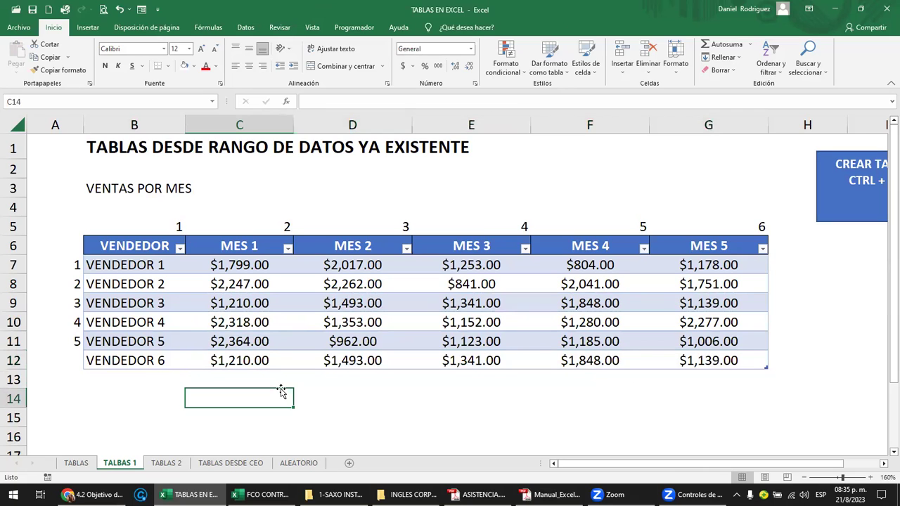
pyautogui.press('Right')
pyautogui.press('Right')
pyautogui.press('Right')
pyautogui.press('Right')
pyautogui.press('Right')
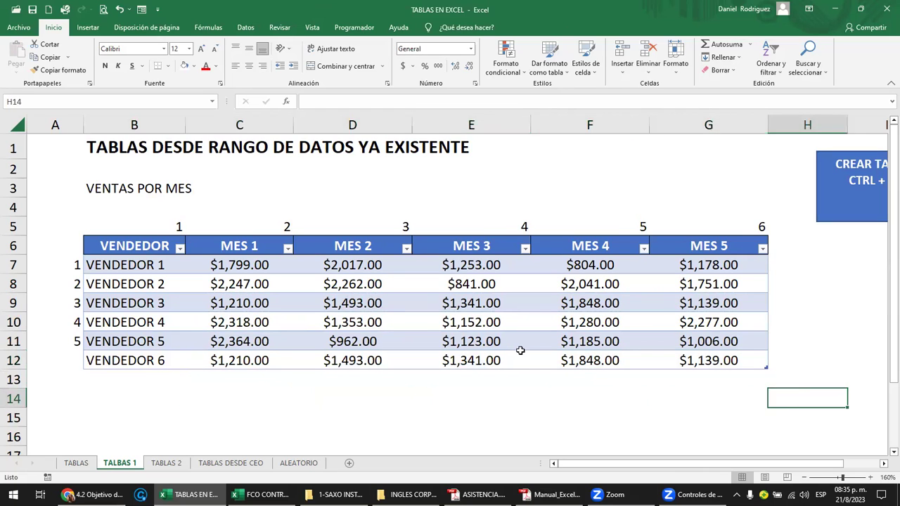
pyautogui.press('Right')
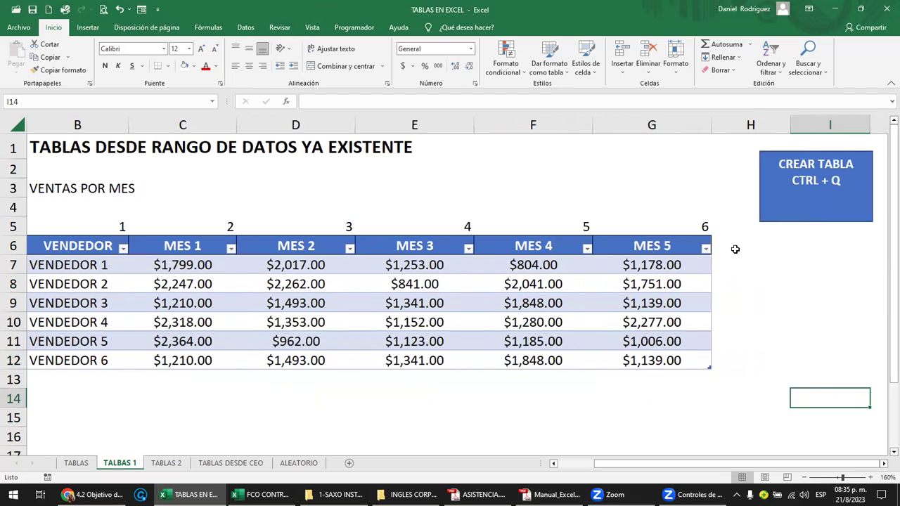
pyautogui.click(759, 373)
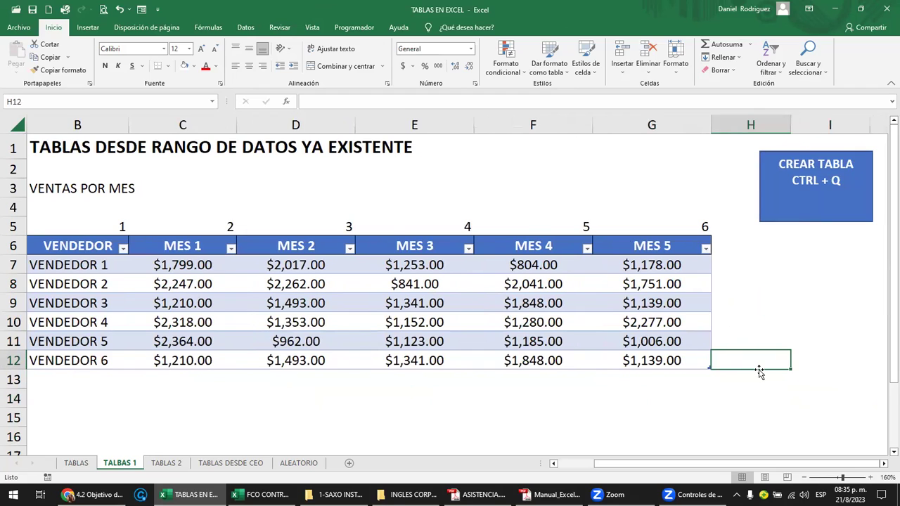
pyautogui.press('Left')
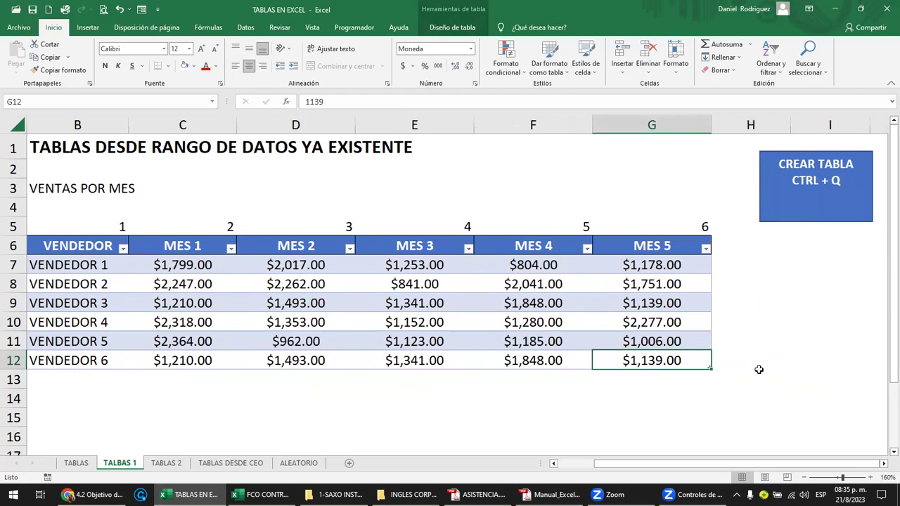
pyautogui.press('Right')
pyautogui.write('500')
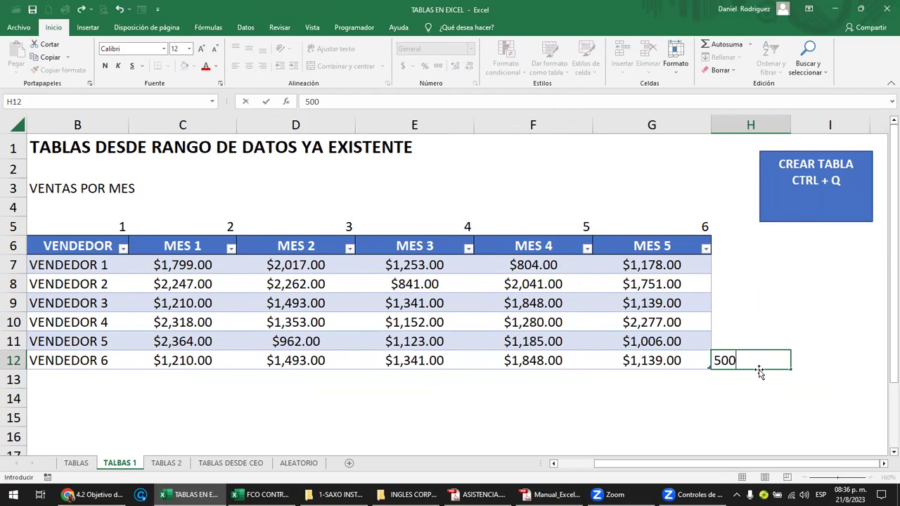
pyautogui.press('Return')
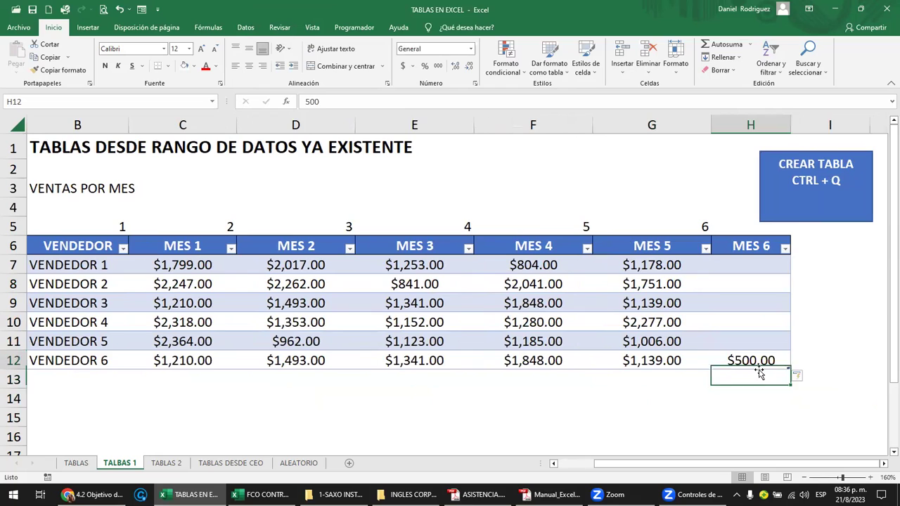
# Undo the automatic expansion into column H and clear the $500.00 from H12
pyautogui.click(760, 369)
pyautogui.moveTo(749, 358)
pyautogui.mouseDown()
pyautogui.moveTo(751, 259)
pyautogui.moveTo(741, 271)
pyautogui.mouseUp()
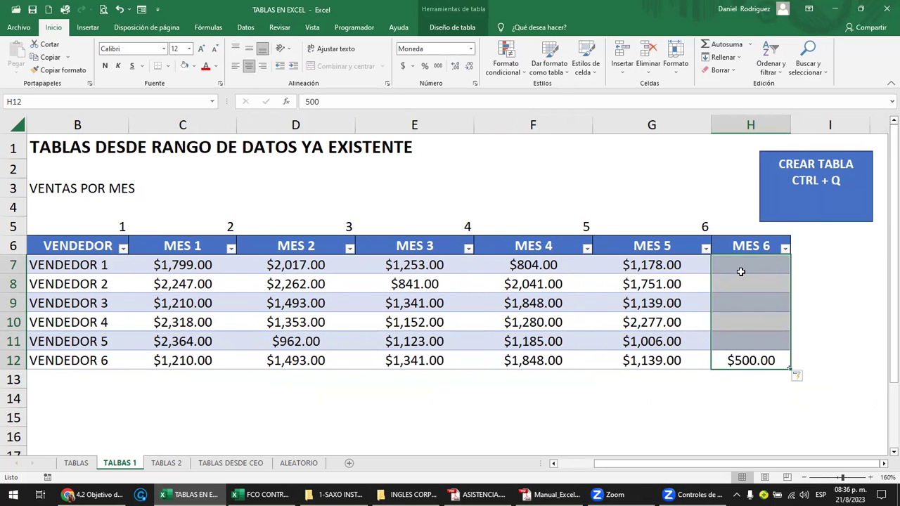
pyautogui.click(759, 358)
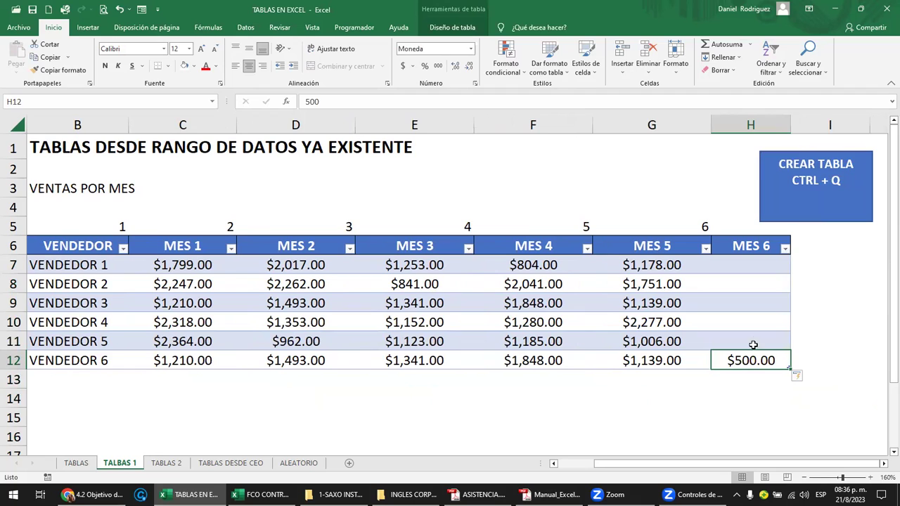
pyautogui.moveTo(748, 345); pyautogui.dragTo(760, 266)
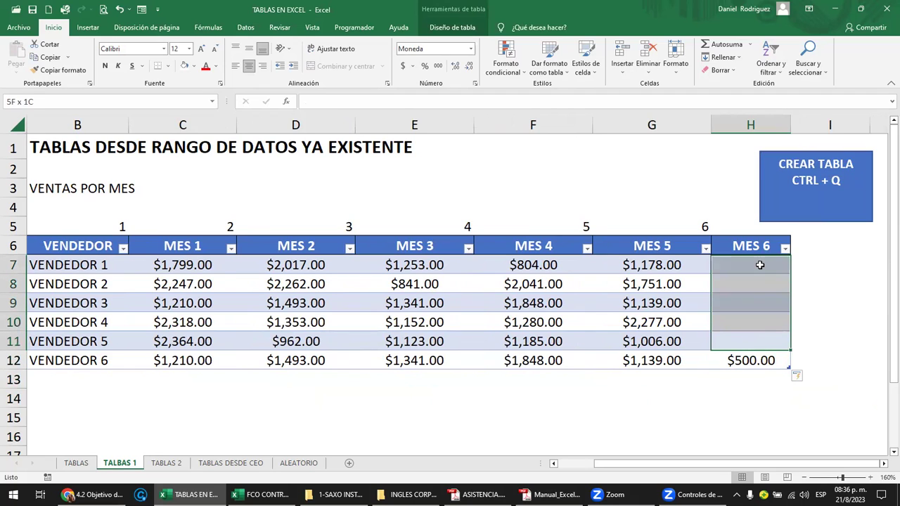
pyautogui.hotkey('ctrl', 'z')
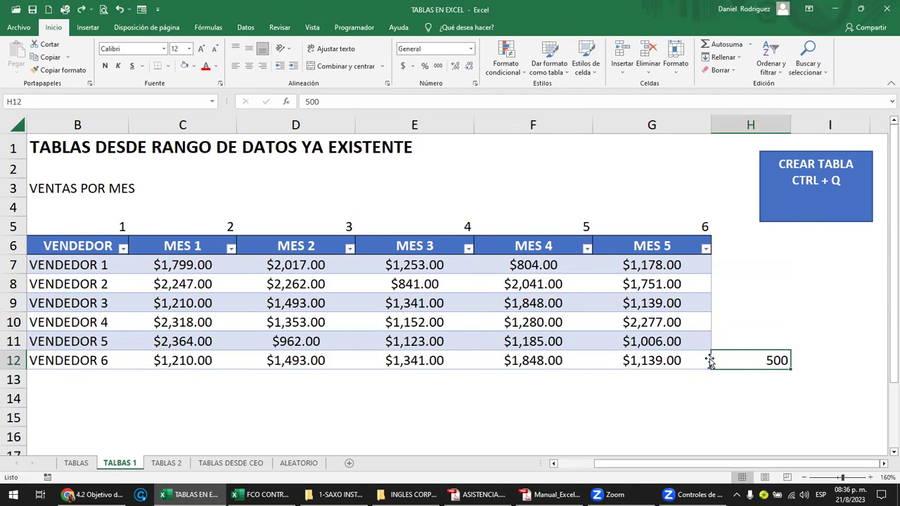
pyautogui.press('Delete')
pyautogui.click(731, 300)
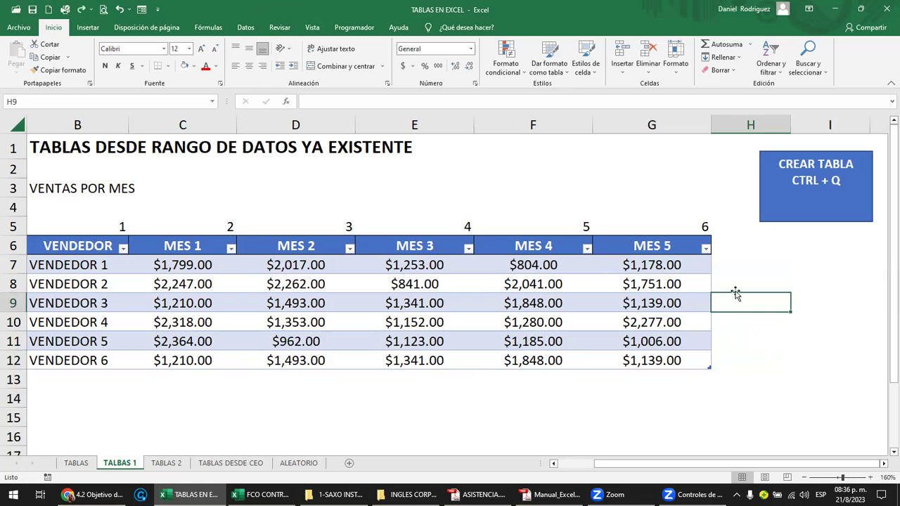
# Enter the MES 6 header in H6 beside MES 5 so the table expands
pyautogui.click(645, 249)
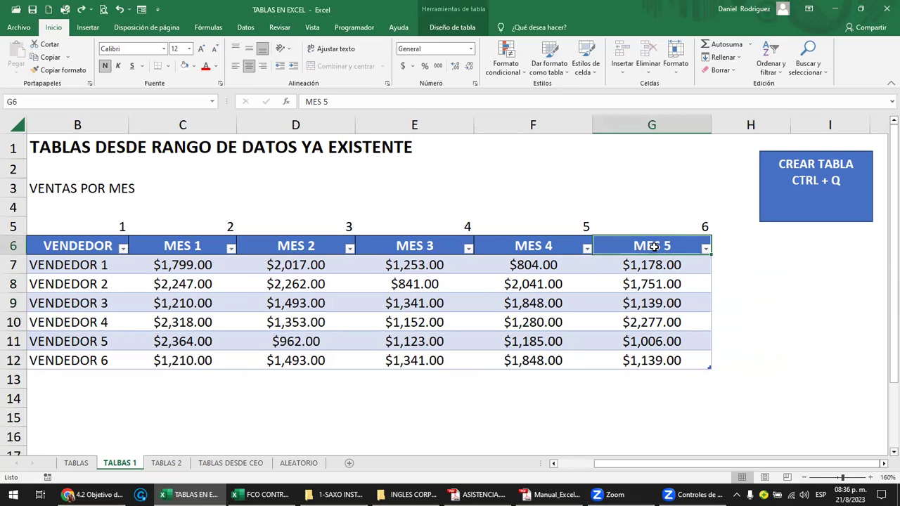
pyautogui.click(729, 247)
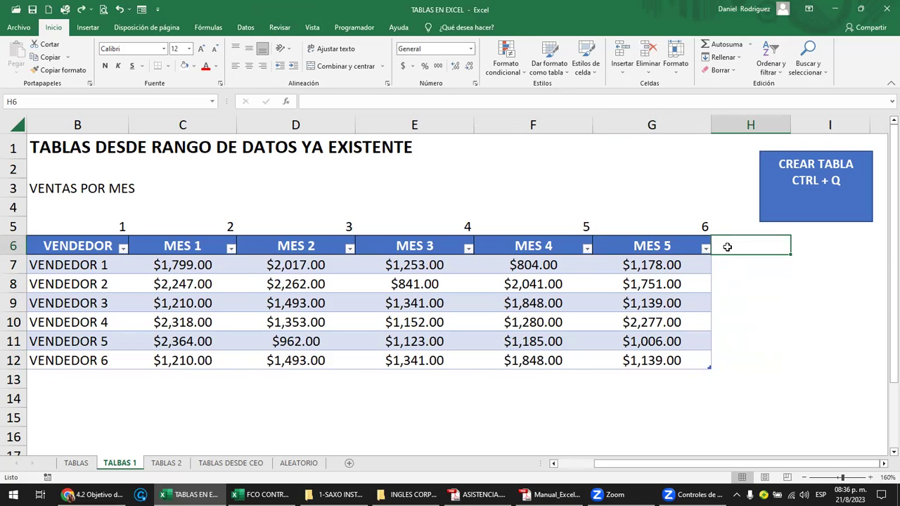
pyautogui.write('MES 6')
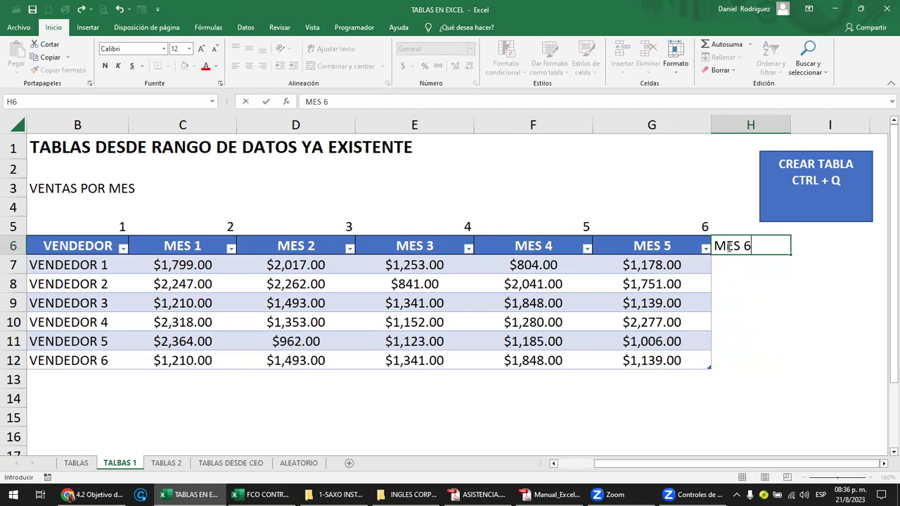
pyautogui.press('Return')
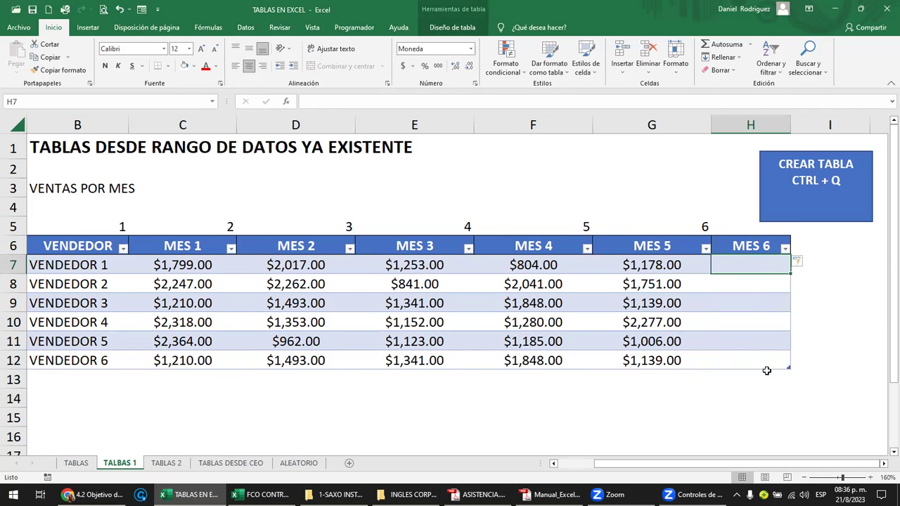
# Autofill VENDEDOR 7, 8 and 9 down to row 15 from the VENDEDOR 6 cell
pyautogui.scroll(-1, 755, 370)
pyautogui.scroll(-1, 753, 366)
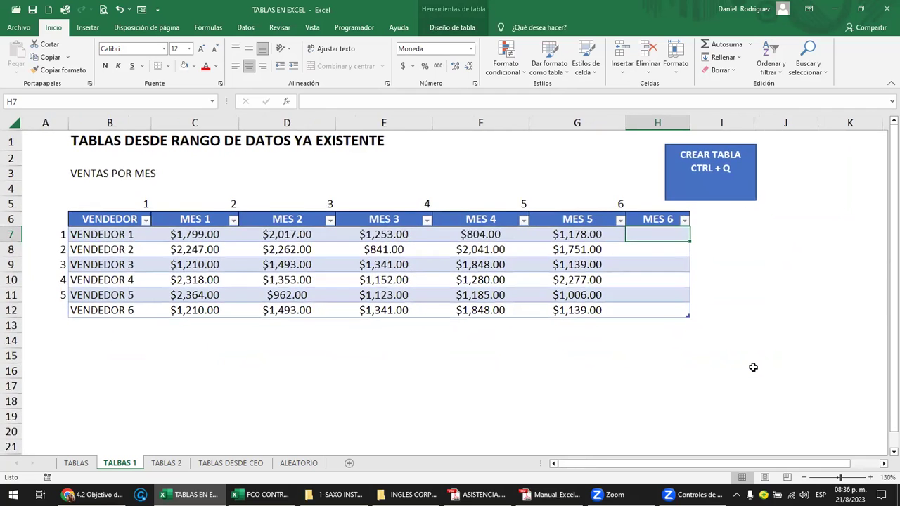
pyautogui.moveTo(98, 312); pyautogui.dragTo(640, 308)
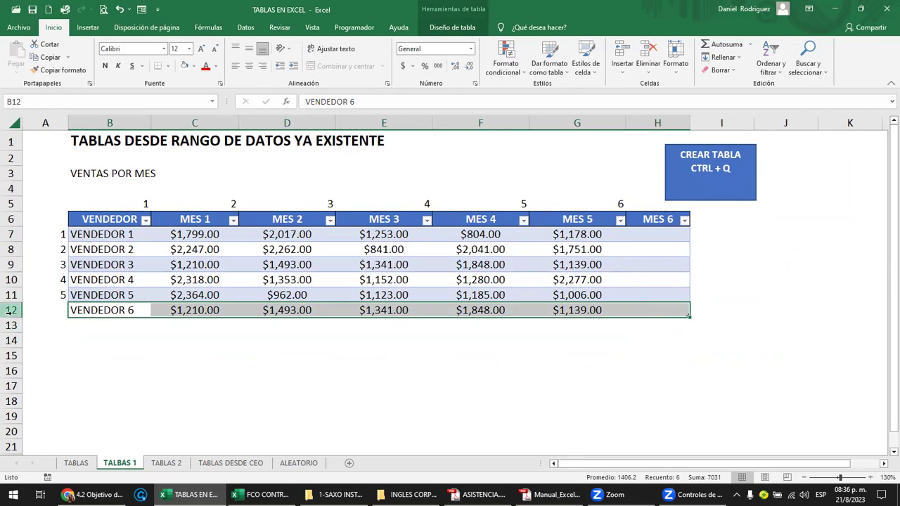
pyautogui.click(500, 339)
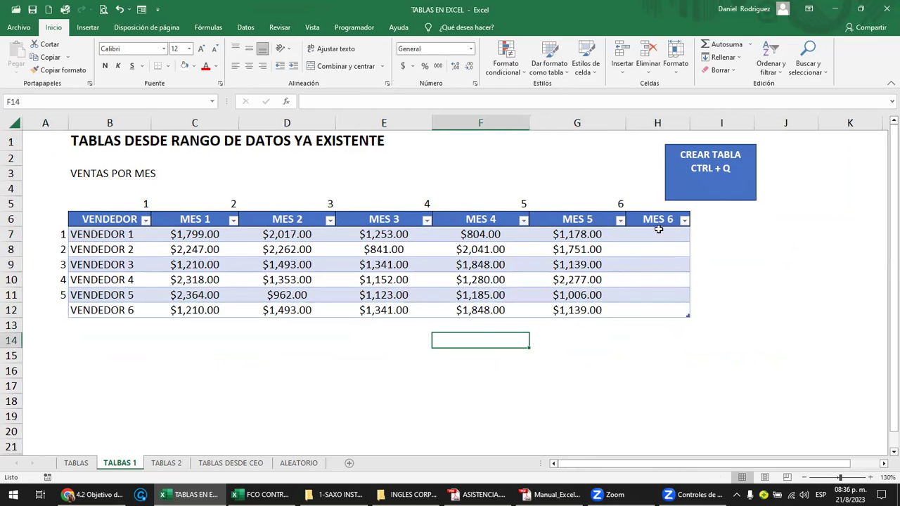
pyautogui.moveTo(658, 222); pyautogui.dragTo(673, 308)
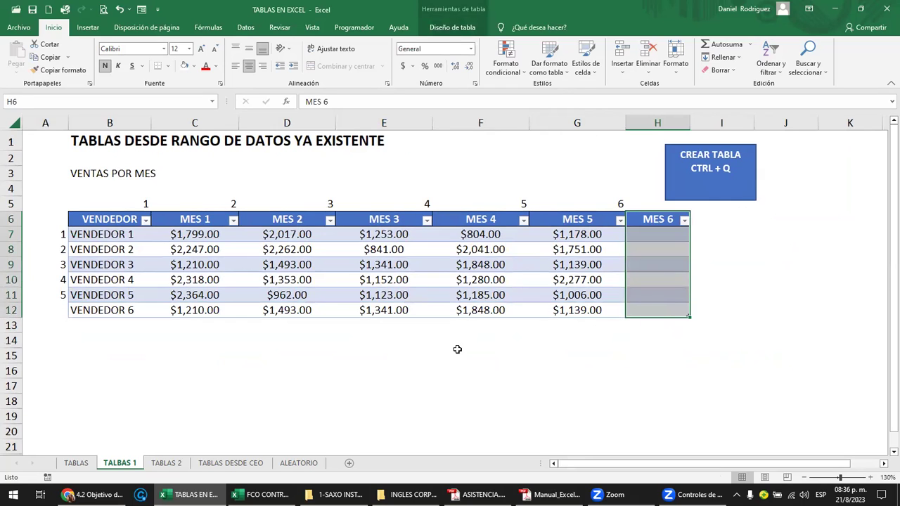
pyautogui.click(119, 313)
pyautogui.moveTo(150, 319); pyautogui.dragTo(151, 360)
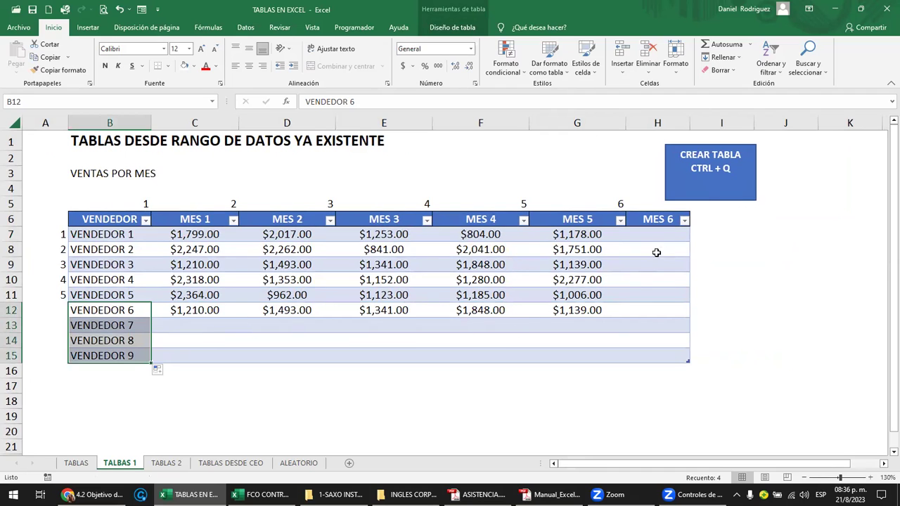
# Enter the MES 7 header in I6, widening the table to column I
pyautogui.click(706, 218)
pyautogui.write('MES')
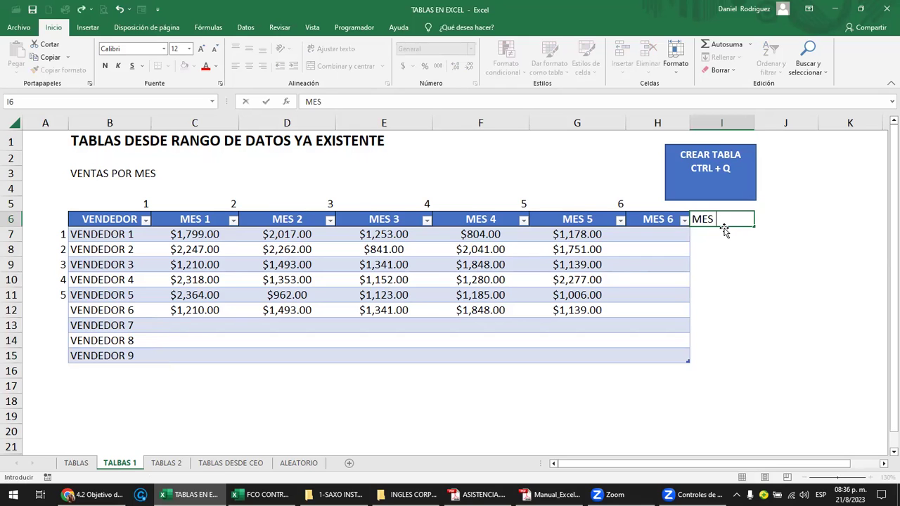
pyautogui.press('Return')
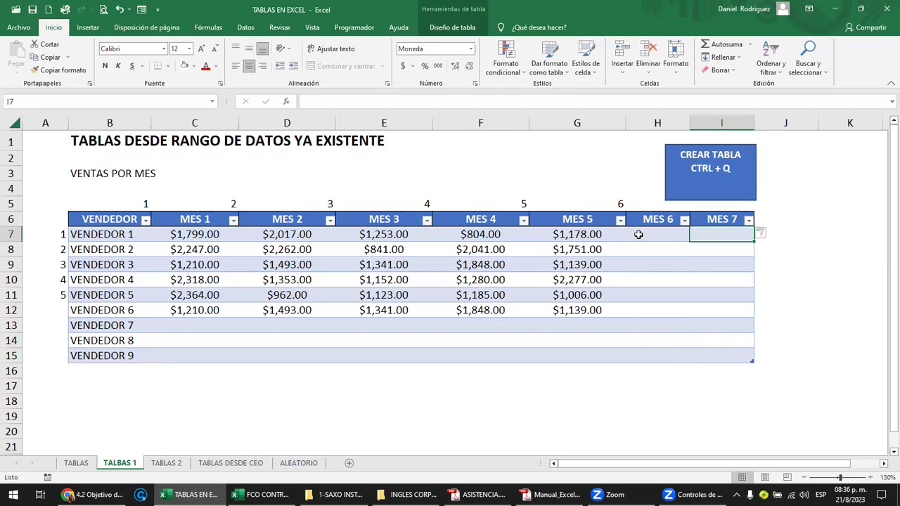
pyautogui.moveTo(637, 234); pyautogui.dragTo(727, 359)
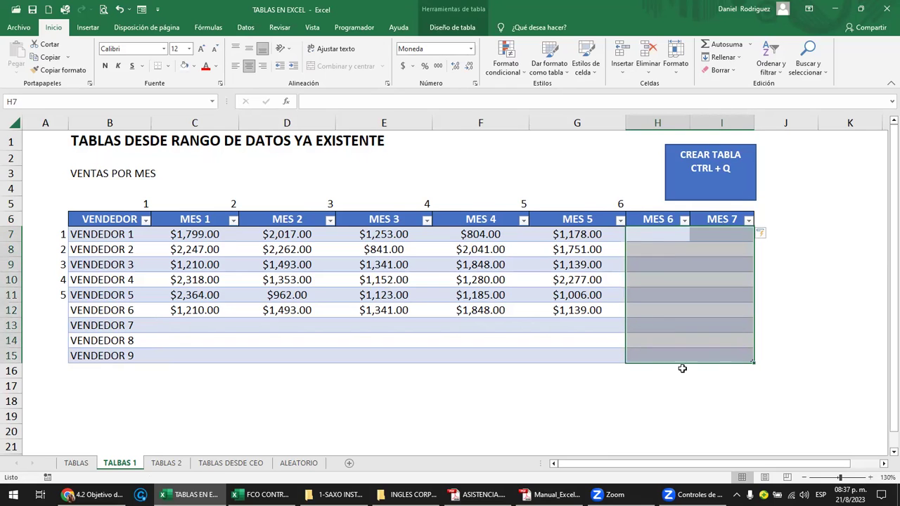
pyautogui.click(644, 377)
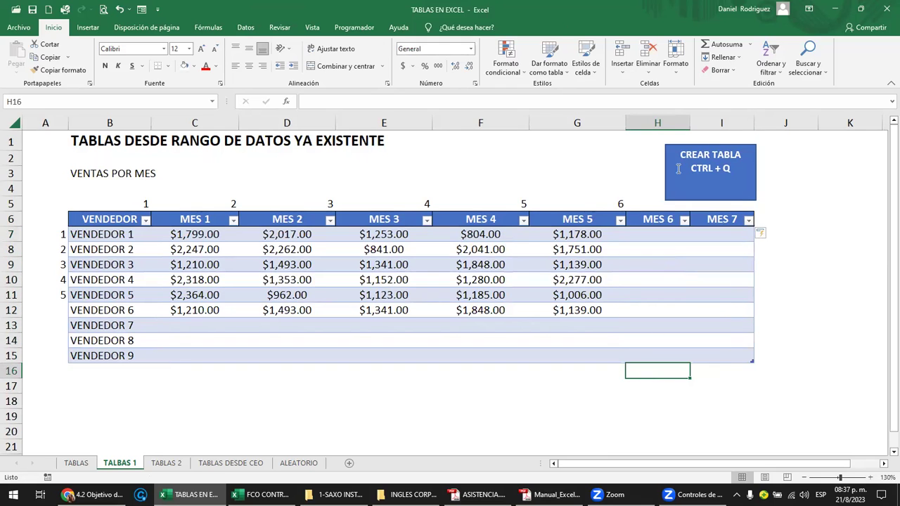
# Move the CREAR TABLA box aside and delete column I holding MES 7
pyautogui.click(676, 142)
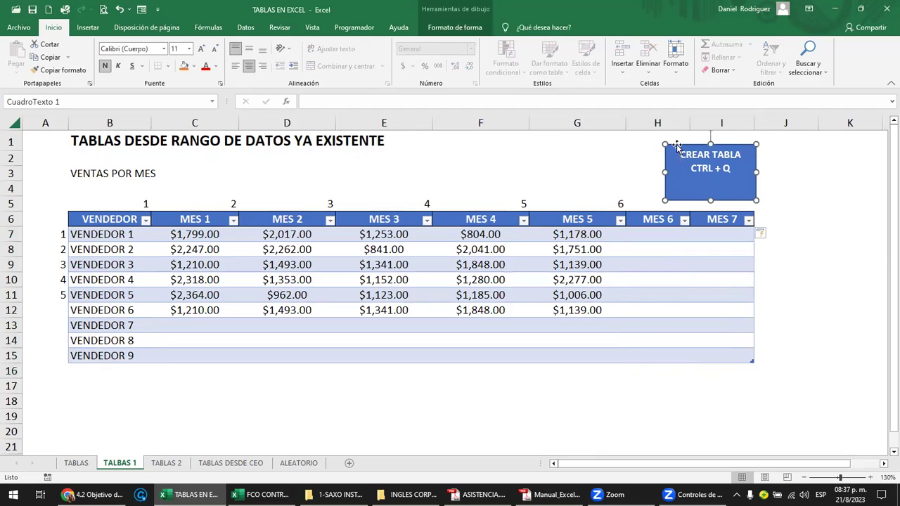
pyautogui.moveTo(676, 142); pyautogui.dragTo(801, 153)
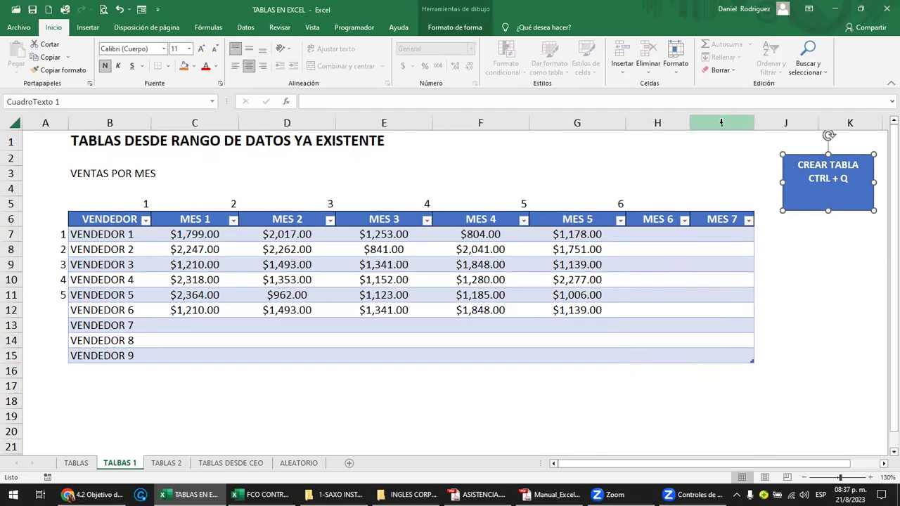
pyautogui.rightClick(722, 124)
pyautogui.click(752, 236)
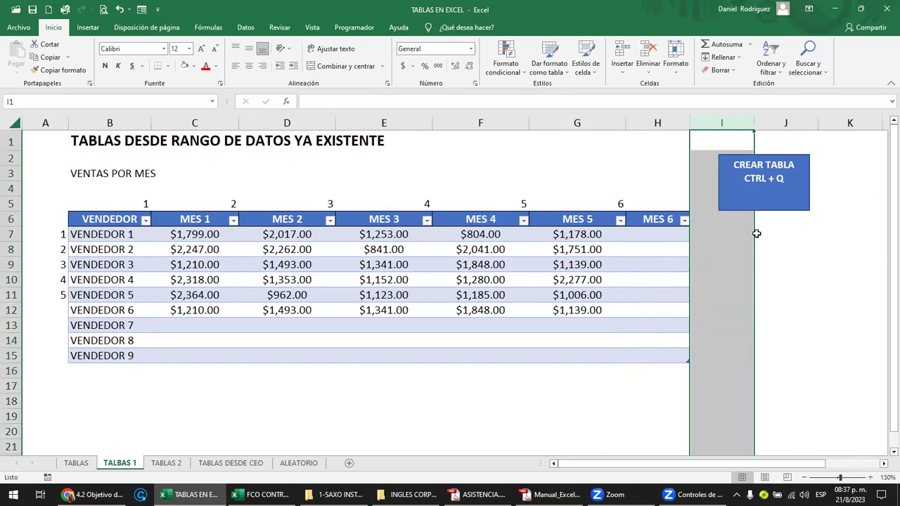
# Clear the formats and then all contents from the MES 6 cells
pyautogui.click(653, 217)
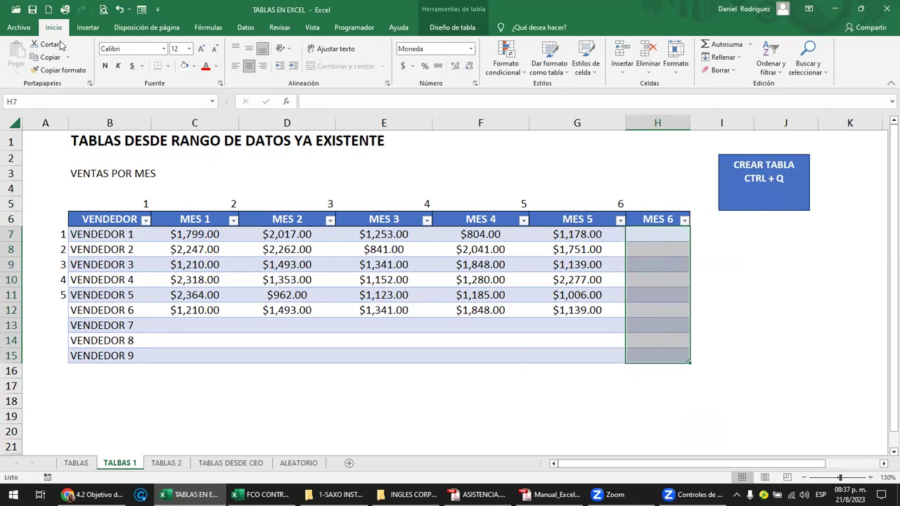
pyautogui.click(720, 70)
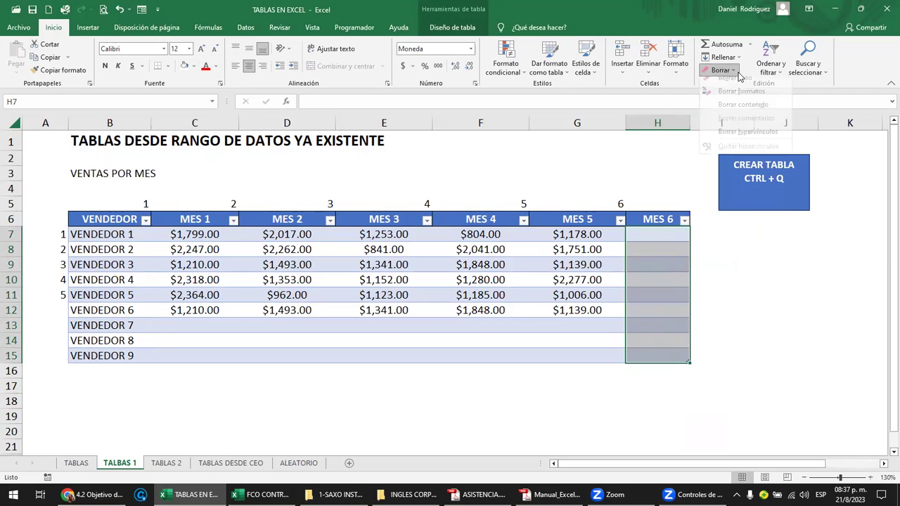
pyautogui.click(736, 89)
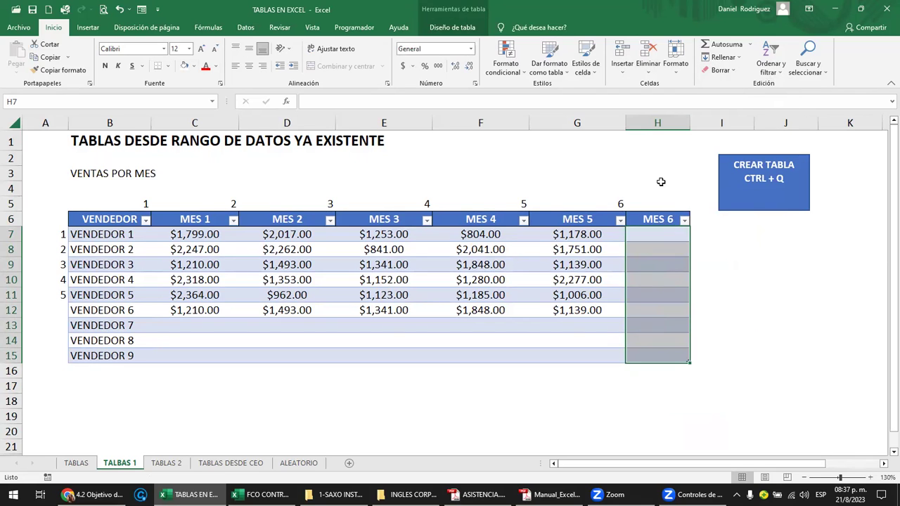
pyautogui.click(719, 70)
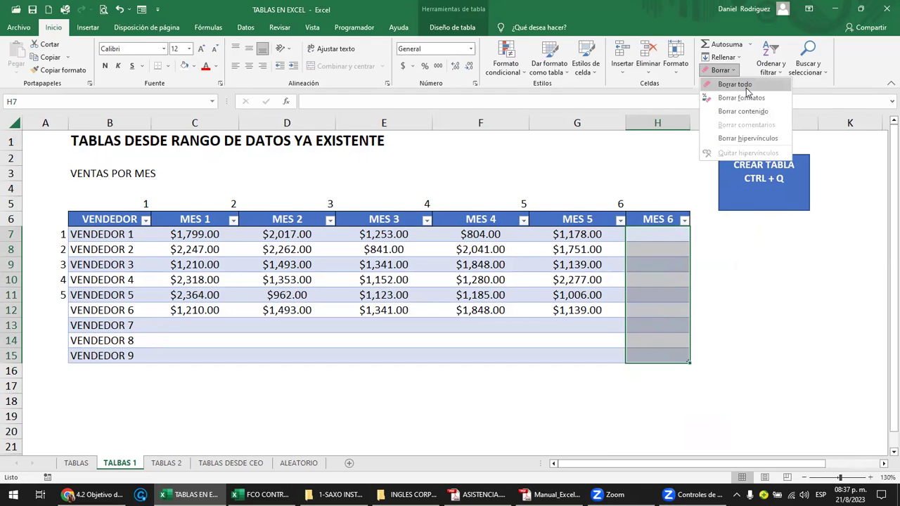
pyautogui.click(746, 88)
pyautogui.click(703, 282)
# Delete column H holding MES 6
pyautogui.moveTo(659, 224); pyautogui.dragTo(681, 353)
pyautogui.click(647, 121)
pyautogui.rightClick(647, 122)
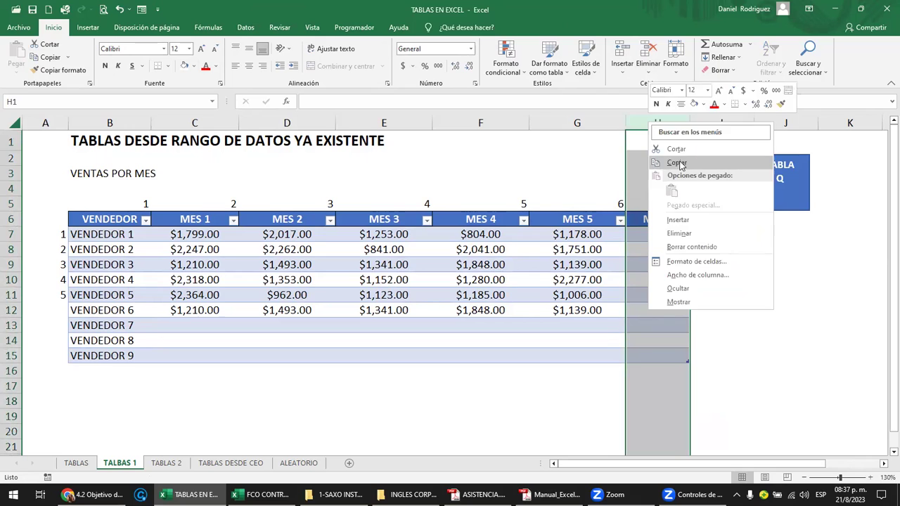
pyautogui.click(679, 232)
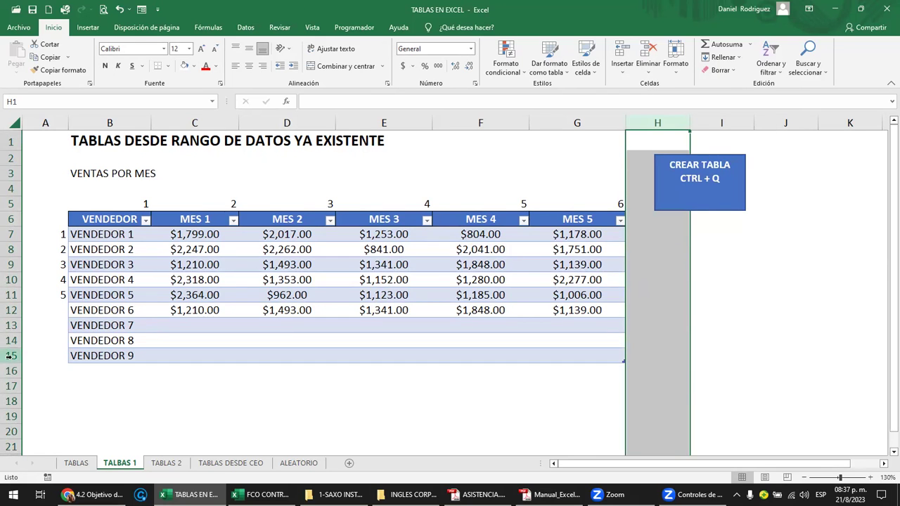
# Delete rows 13 to 15 holding VENDEDOR 7, 8 and 9
pyautogui.moveTo(10, 356); pyautogui.dragTo(22, 333)
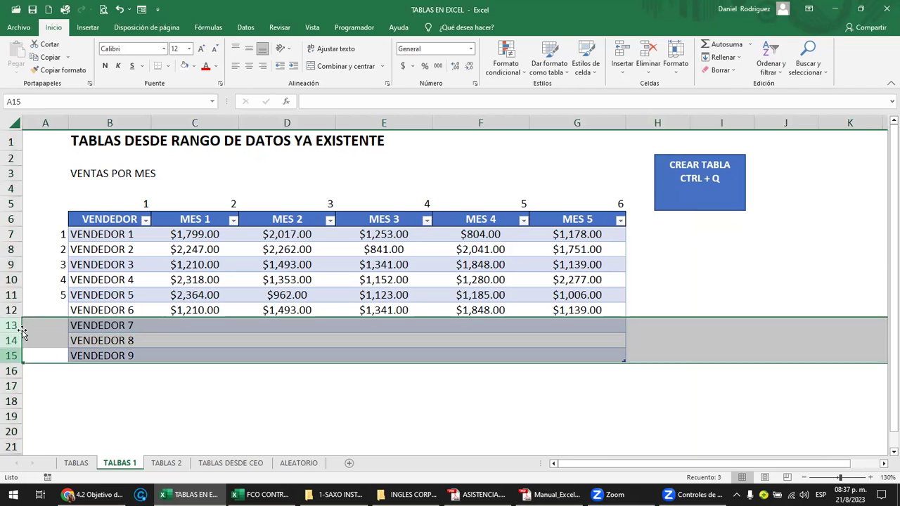
pyautogui.rightClick(23, 333)
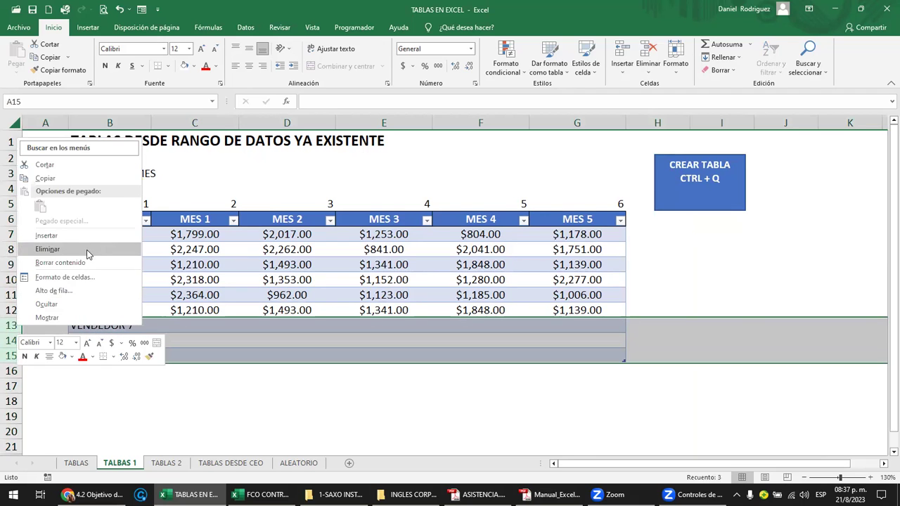
pyautogui.click(47, 249)
pyautogui.click(253, 341)
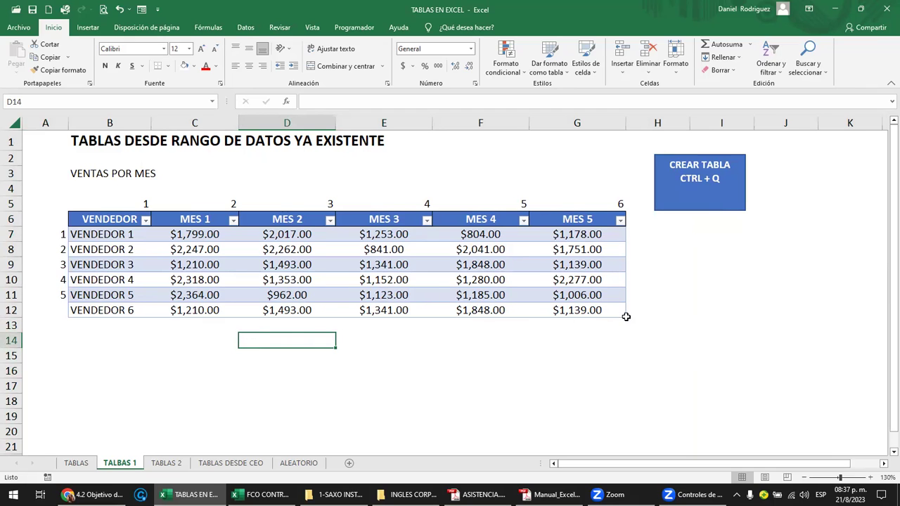
pyautogui.keyDown('ctrl'); pyautogui.scroll(2, 627, 342); pyautogui.keyUp('ctrl')
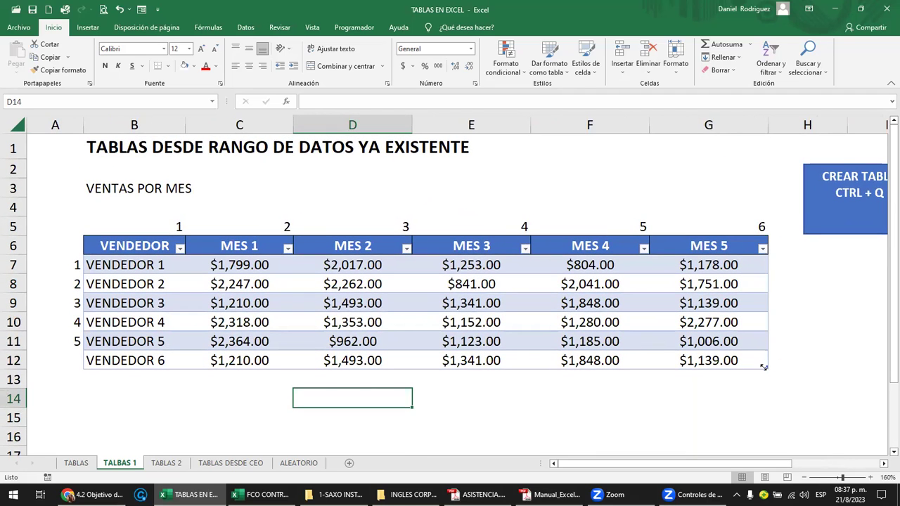
# Extend the table to row 14 and column H, and move the CREAR TABLA box up and right
pyautogui.moveTo(761, 378); pyautogui.dragTo(761, 386)
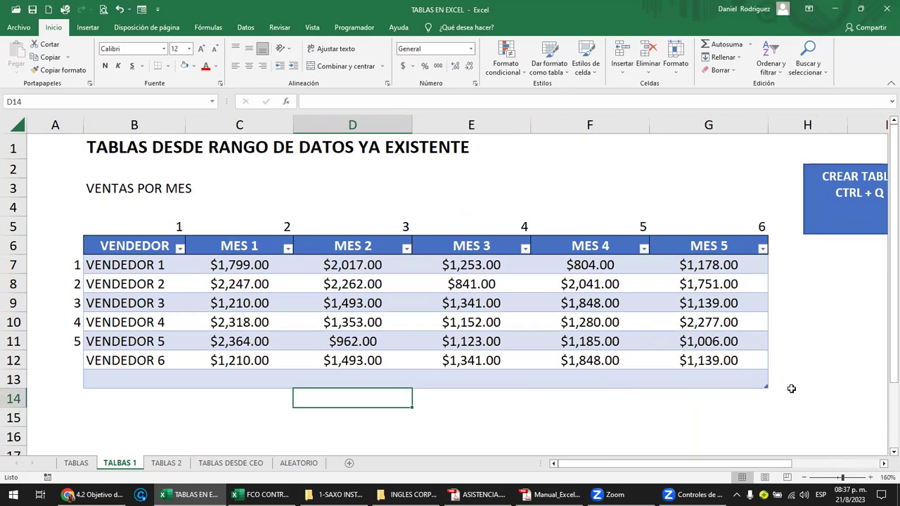
pyautogui.moveTo(765, 399); pyautogui.dragTo(766, 405)
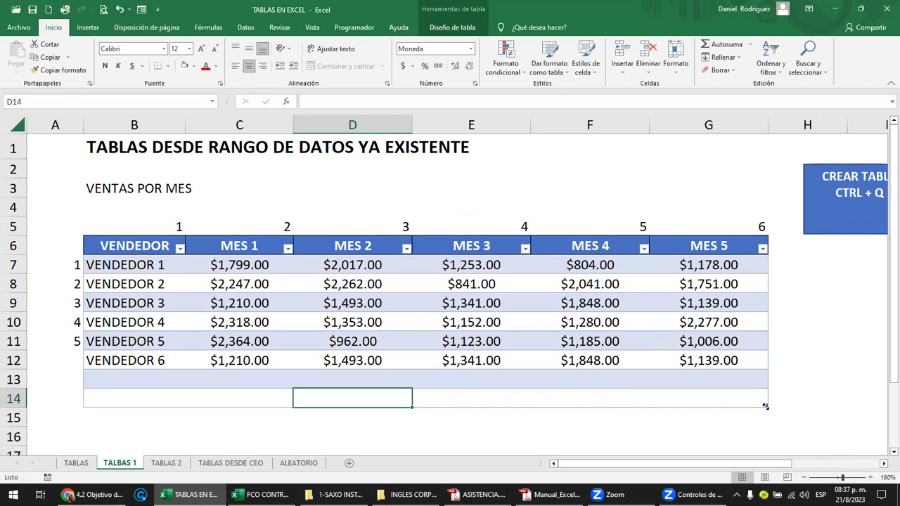
pyautogui.moveTo(790, 402); pyautogui.dragTo(842, 409)
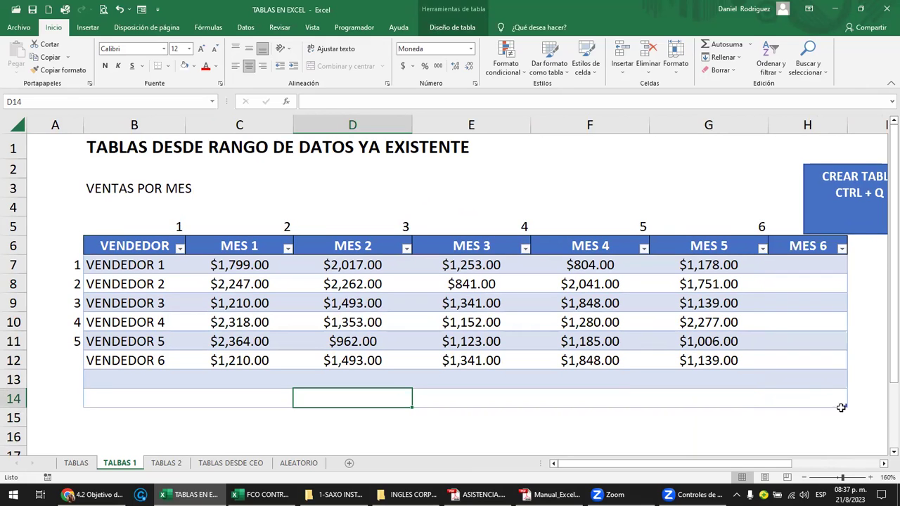
pyautogui.hscroll(2, 802, 324)
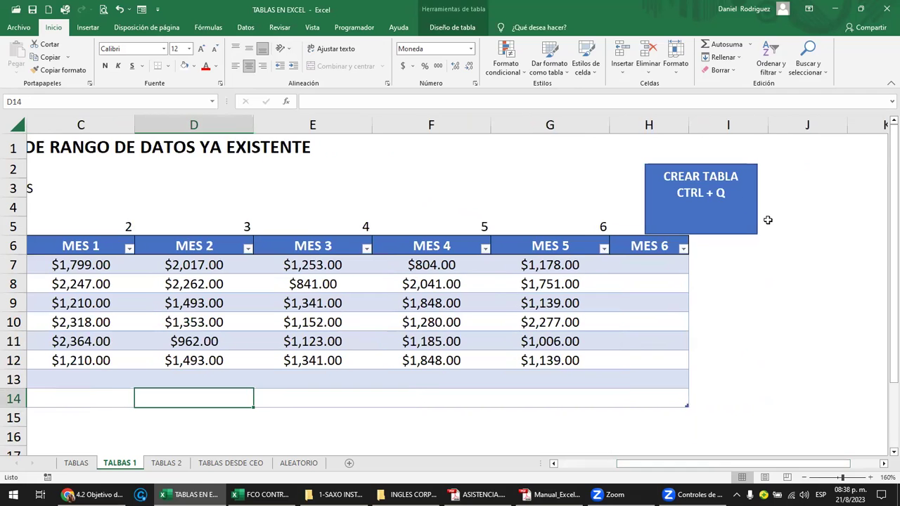
pyautogui.click(737, 176)
pyautogui.moveTo(741, 160); pyautogui.dragTo(801, 139)
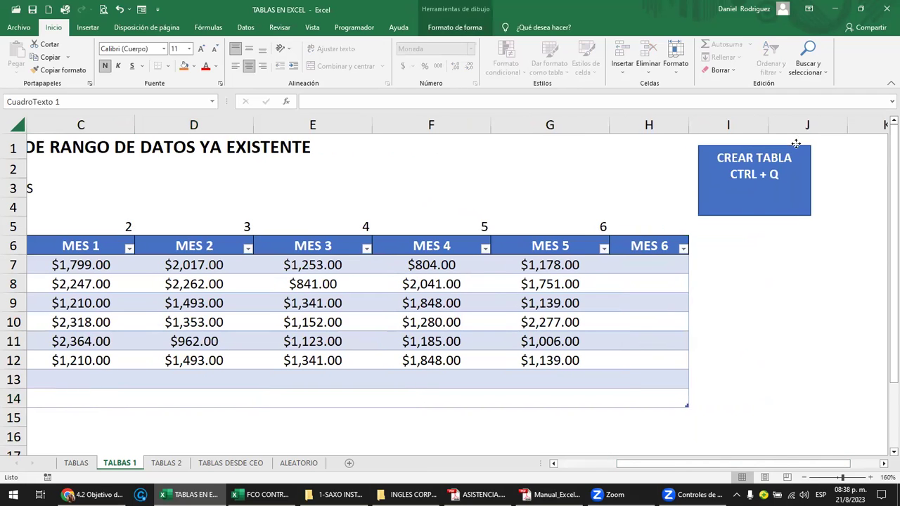
pyautogui.press('Escape')
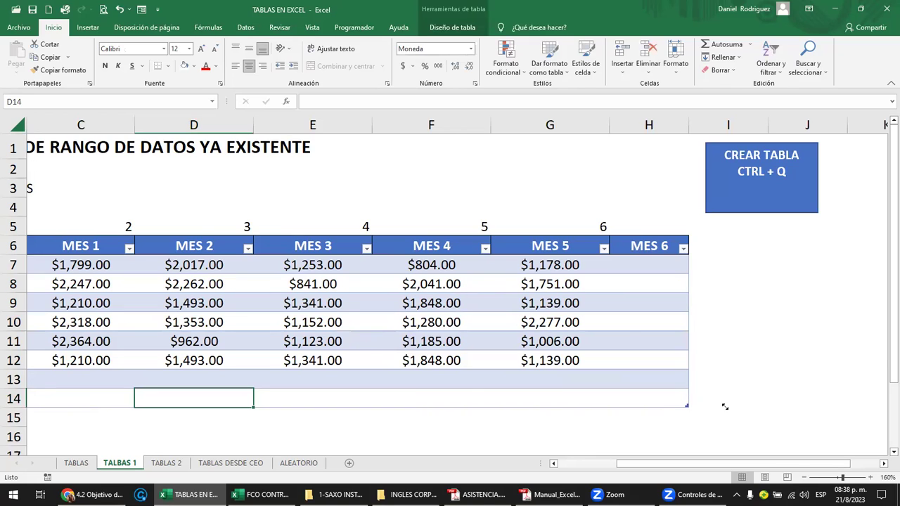
# Resize the table to add MES 7, then shrink it back to end at column G
pyautogui.moveTo(725, 407); pyautogui.dragTo(730, 410)
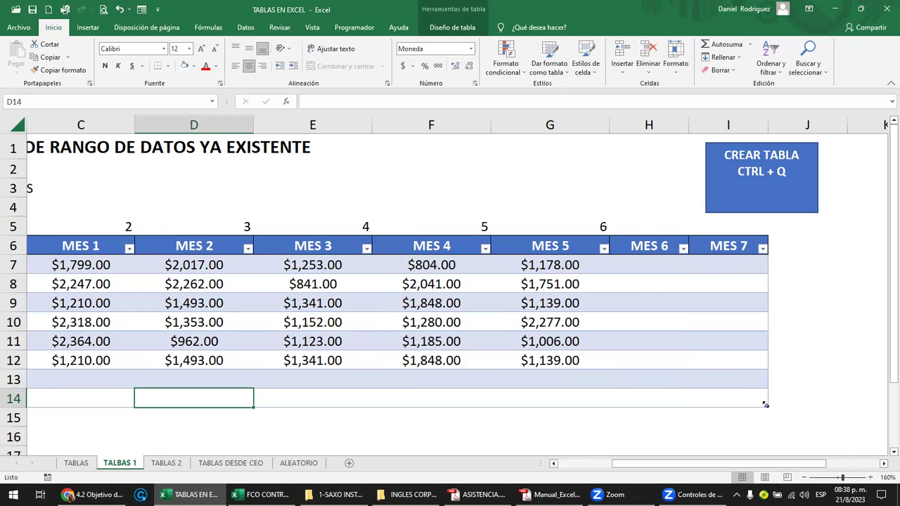
pyautogui.moveTo(764, 405); pyautogui.dragTo(622, 398)
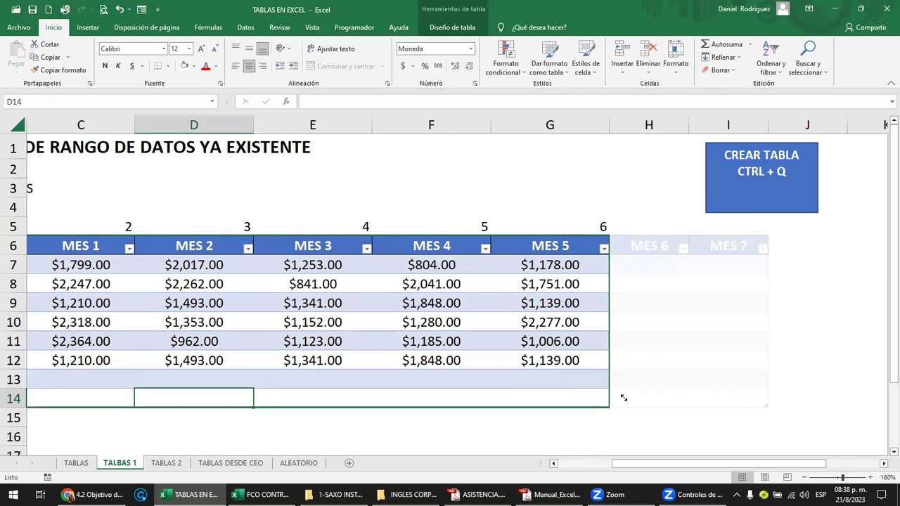
pyautogui.click(629, 244)
pyautogui.click(725, 233)
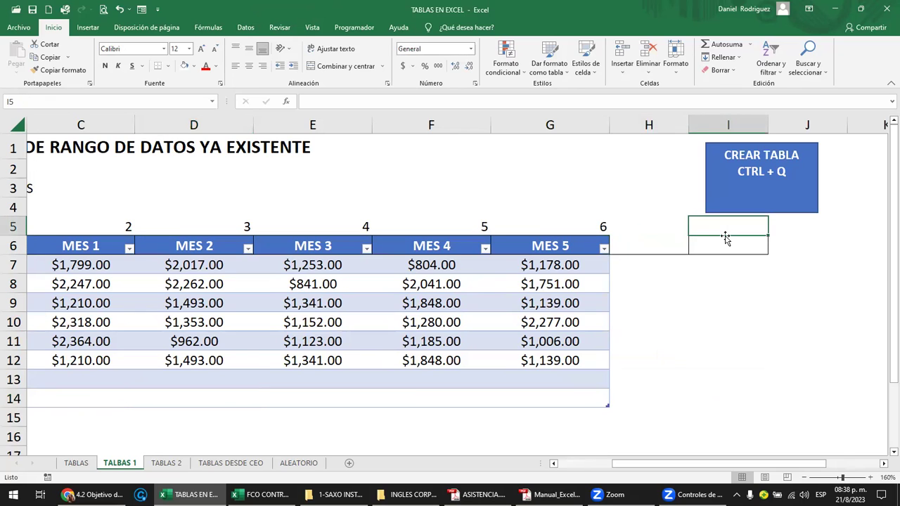
pyautogui.click(658, 246)
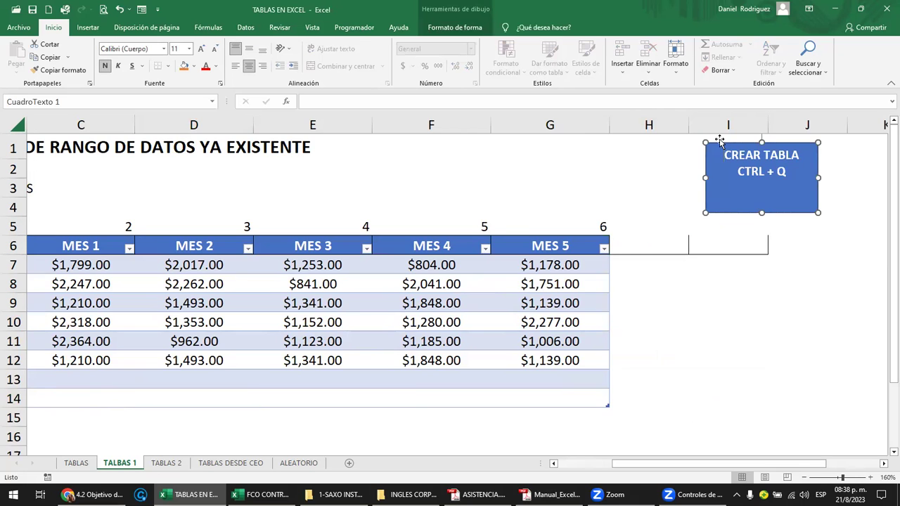
# Move the CREAR TABLA note aside and delete the leftover columns H and I
pyautogui.moveTo(716, 150); pyautogui.dragTo(780, 296)
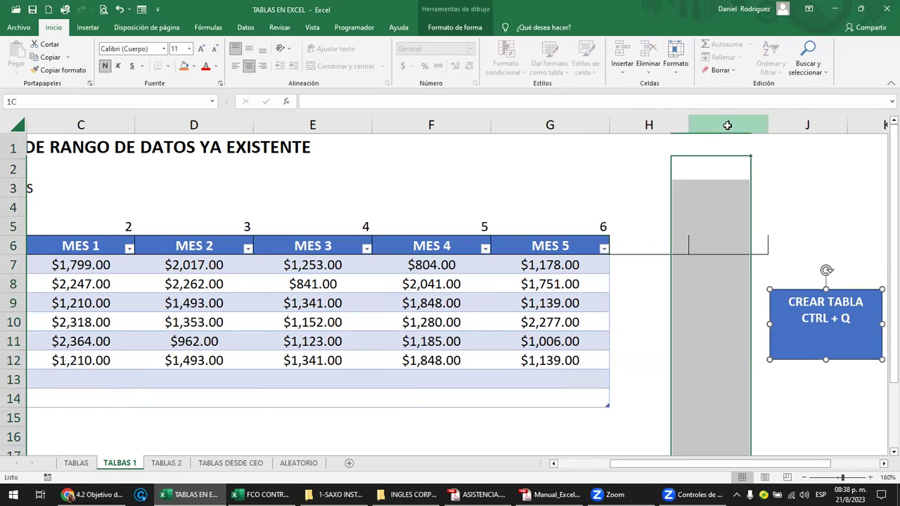
pyautogui.moveTo(728, 124); pyautogui.dragTo(648, 124)
pyautogui.rightClick(649, 125)
pyautogui.click(700, 235)
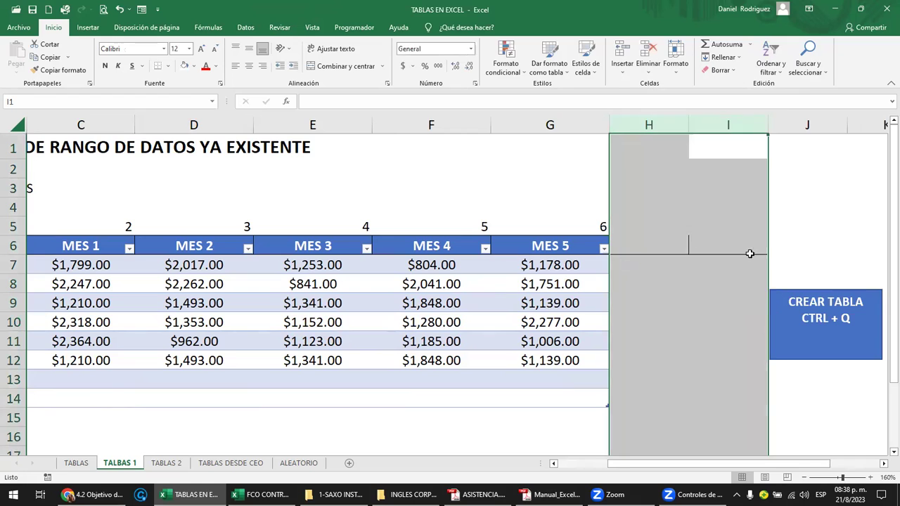
# Reposition the CREAR TABLA note at the top right of the sheet
pyautogui.click(699, 292)
pyautogui.doubleClick(689, 299)
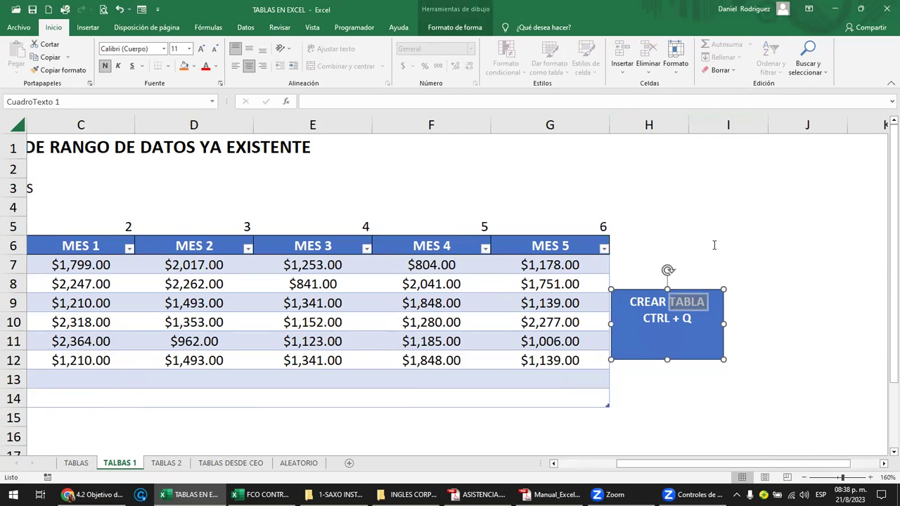
pyautogui.press('Escape')
pyautogui.moveTo(723, 296); pyautogui.dragTo(762, 146)
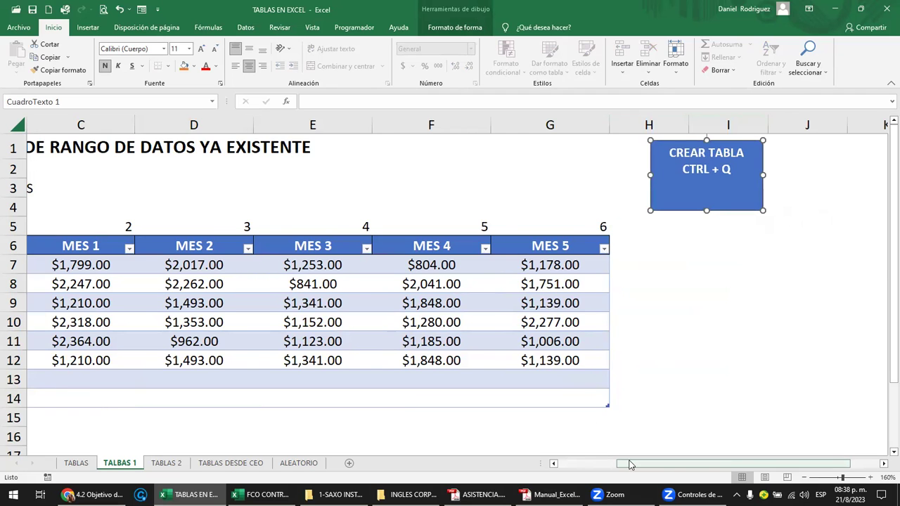
pyautogui.moveTo(629, 464); pyautogui.dragTo(570, 466)
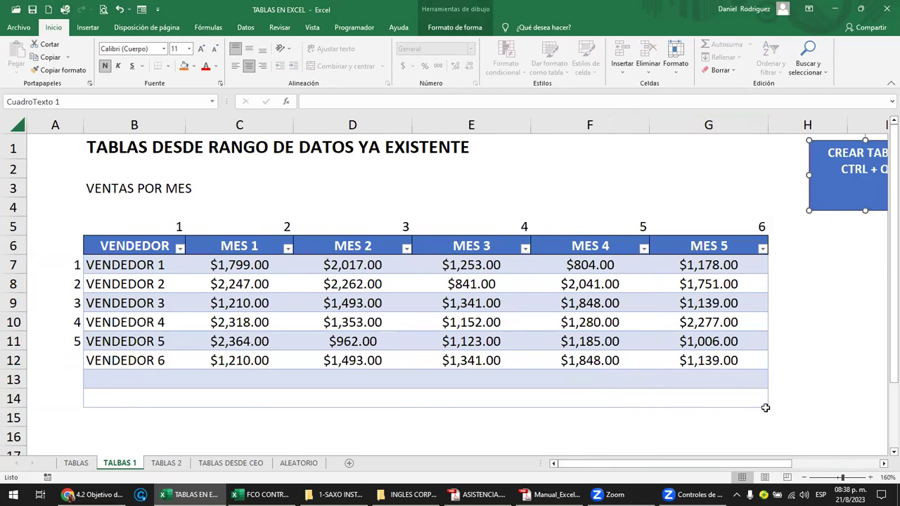
# Resize the table's bottom edge until it spans B6:G11, ending at VENDEDOR 5
pyautogui.moveTo(765, 405); pyautogui.dragTo(756, 371)
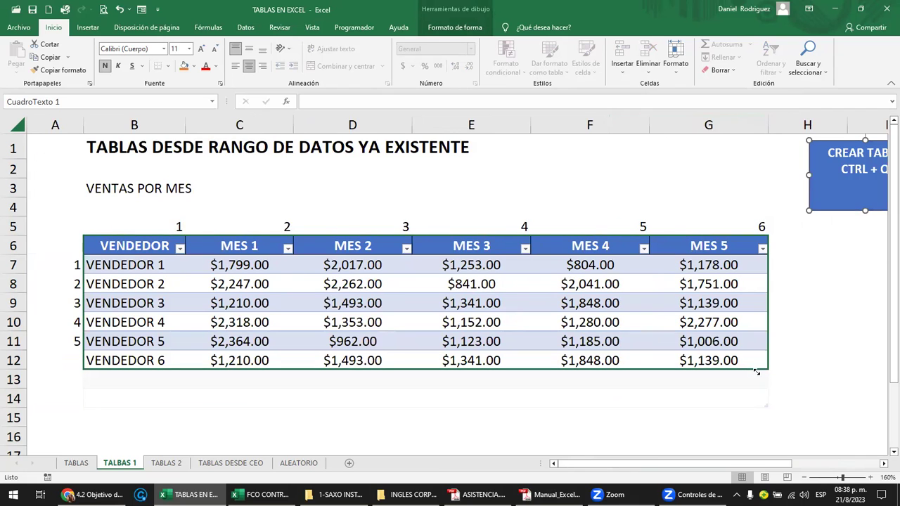
pyautogui.moveTo(753, 352); pyautogui.dragTo(758, 303)
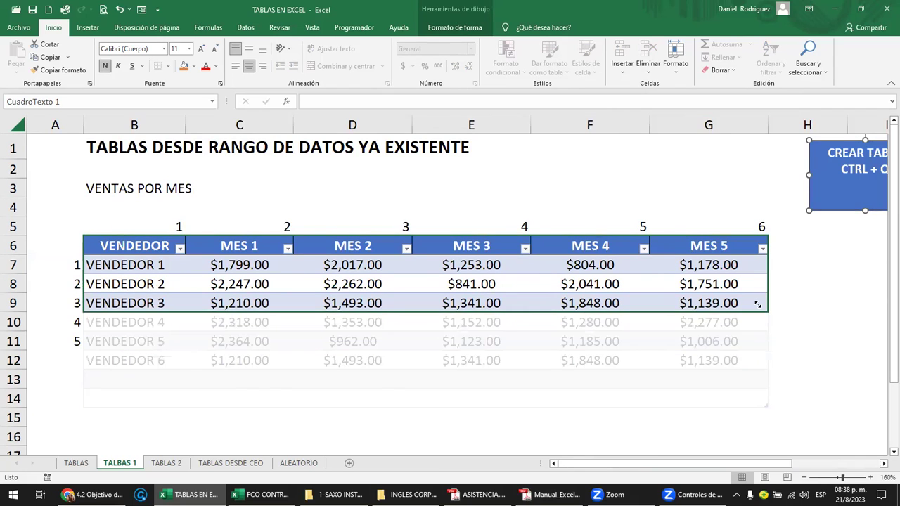
pyautogui.click(708, 208)
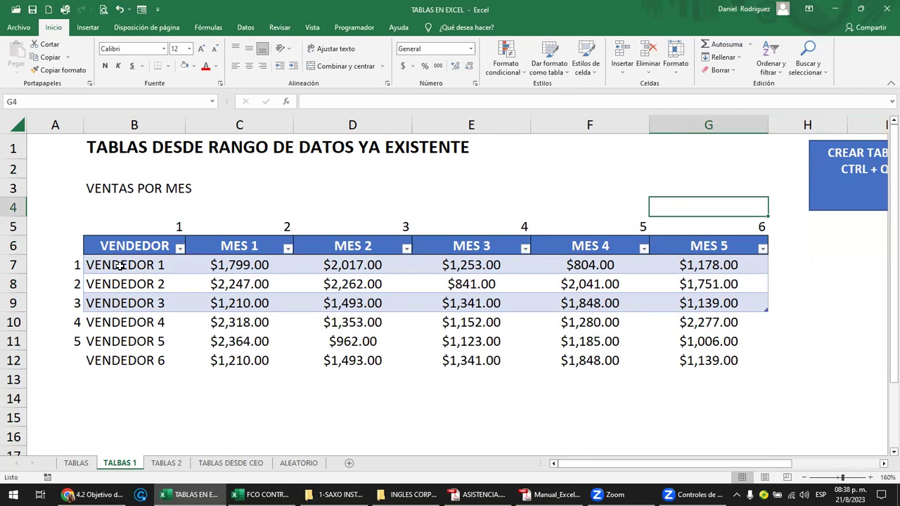
pyautogui.click(121, 265)
pyautogui.click(123, 284)
pyautogui.click(125, 302)
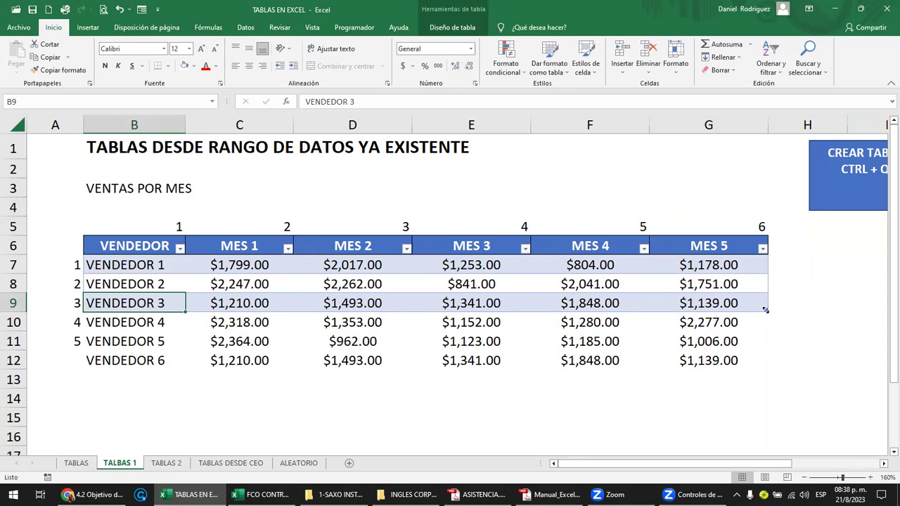
pyautogui.moveTo(762, 325); pyautogui.dragTo(762, 363)
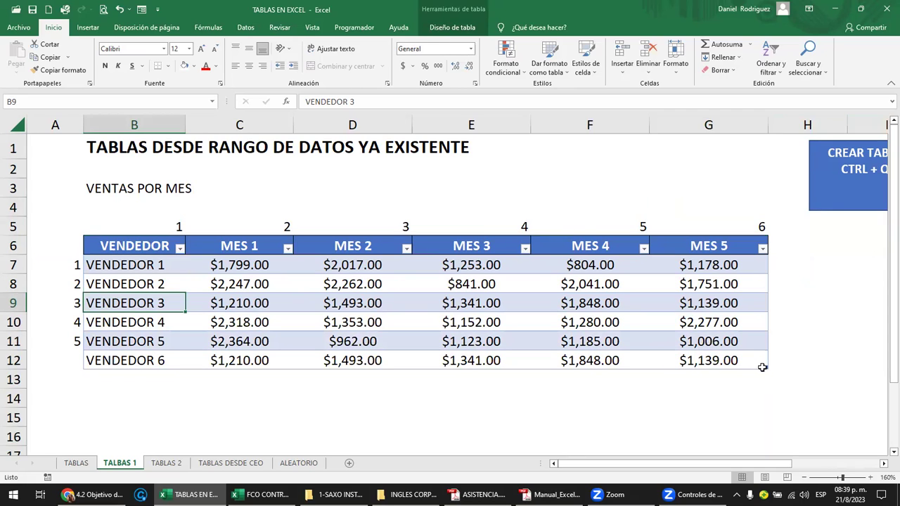
pyautogui.moveTo(763, 365); pyautogui.dragTo(766, 326)
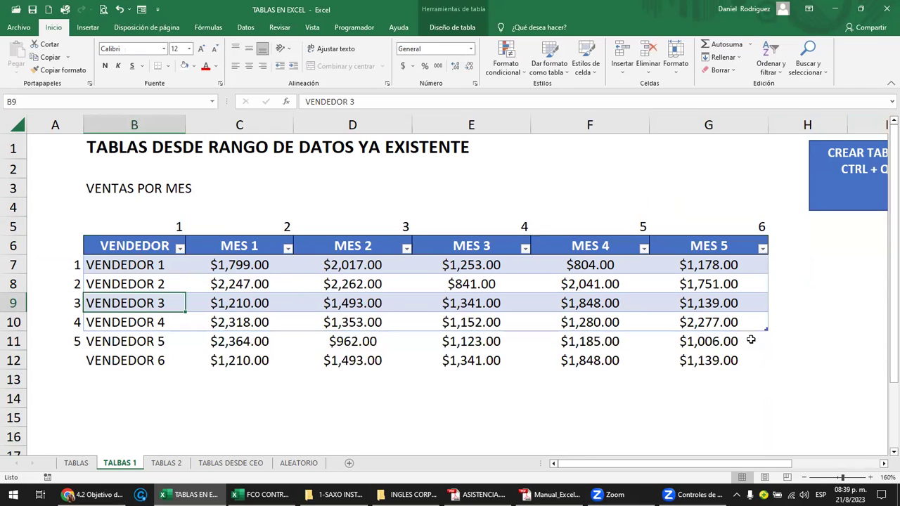
pyautogui.moveTo(765, 328)
pyautogui.mouseDown()
pyautogui.moveTo(766, 365)
pyautogui.moveTo(765, 347)
pyautogui.mouseUp()
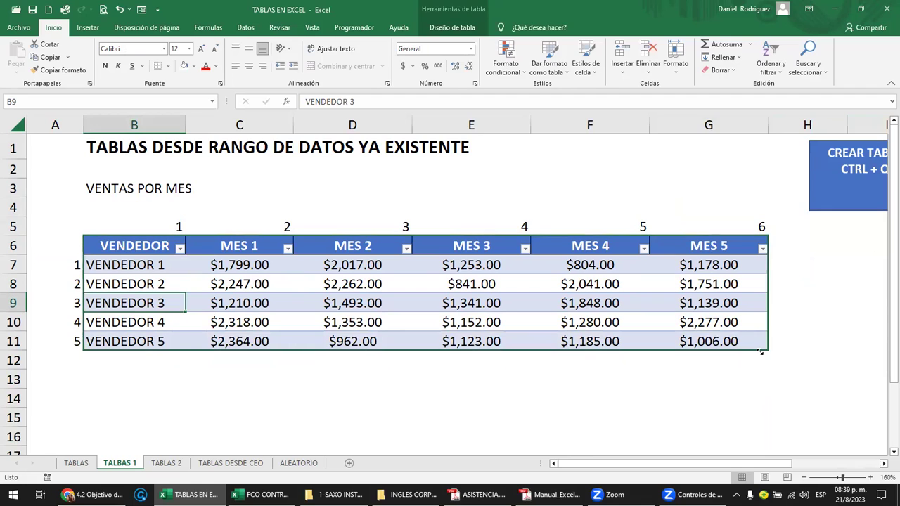
pyautogui.click(177, 396)
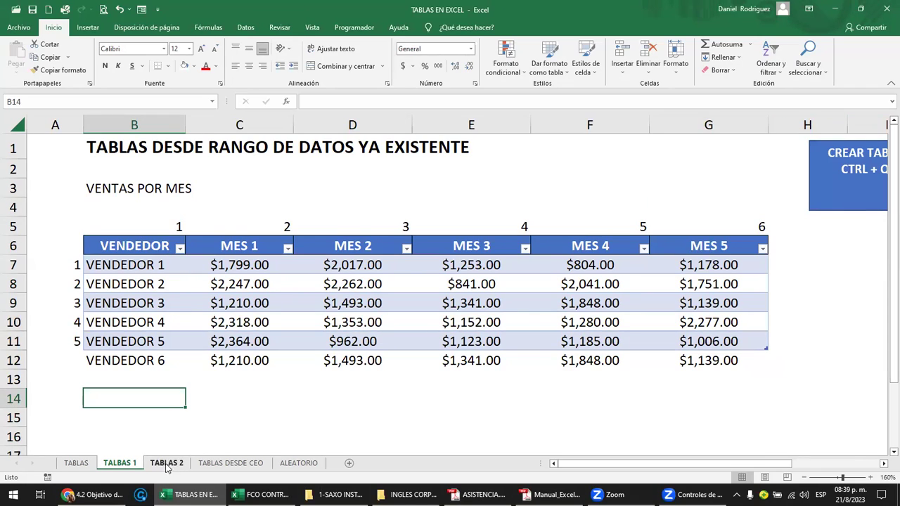
# Switch to the TABLAS 2 sheet and check the data extent with Ctrl+Down and Ctrl+Up
pyautogui.click(170, 464)
pyautogui.click(93, 197)
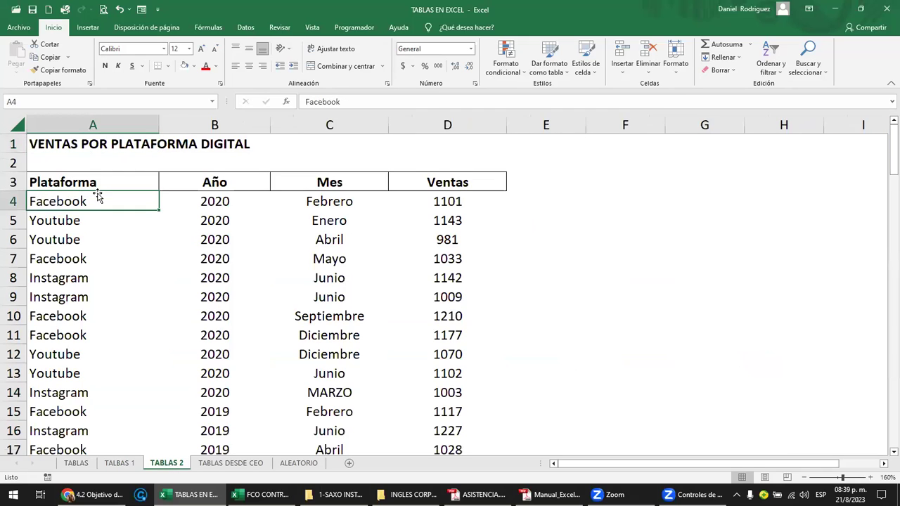
pyautogui.moveTo(61, 182); pyautogui.dragTo(432, 181)
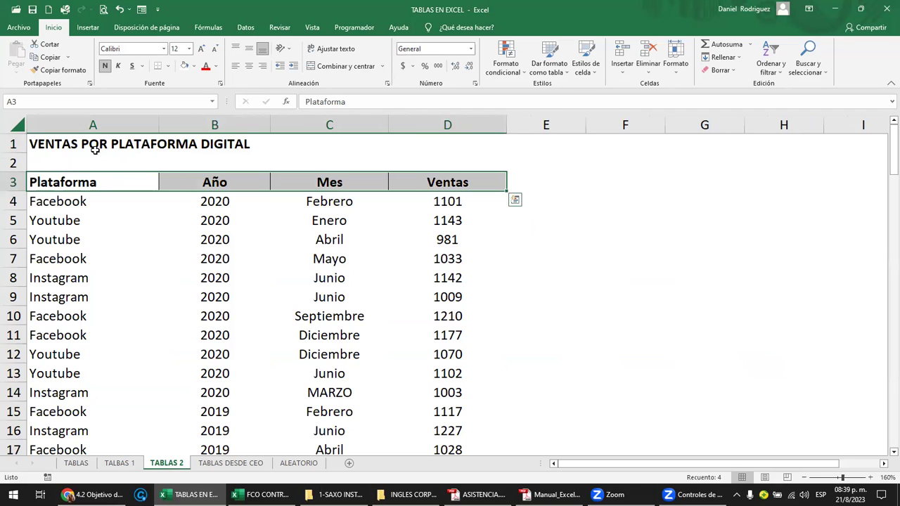
pyautogui.click(95, 150)
pyautogui.click(56, 184)
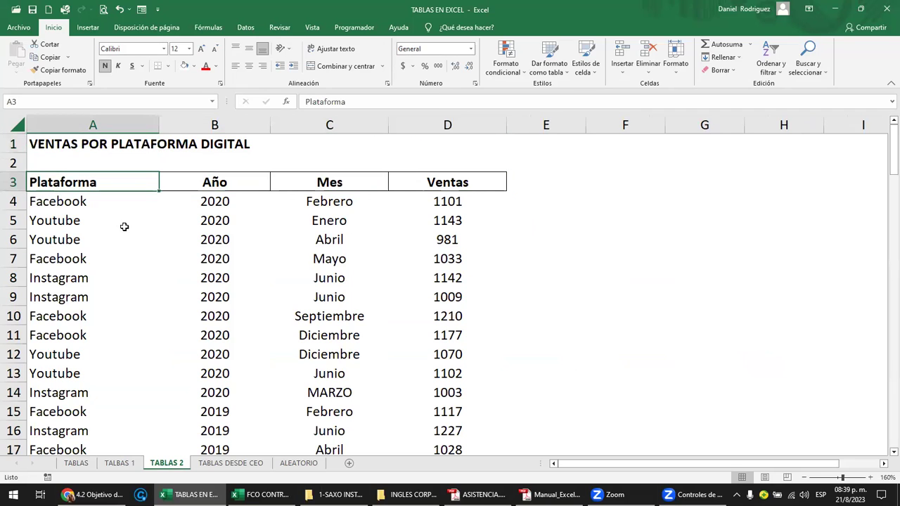
pyautogui.hotkey('ctrl', 'Down')
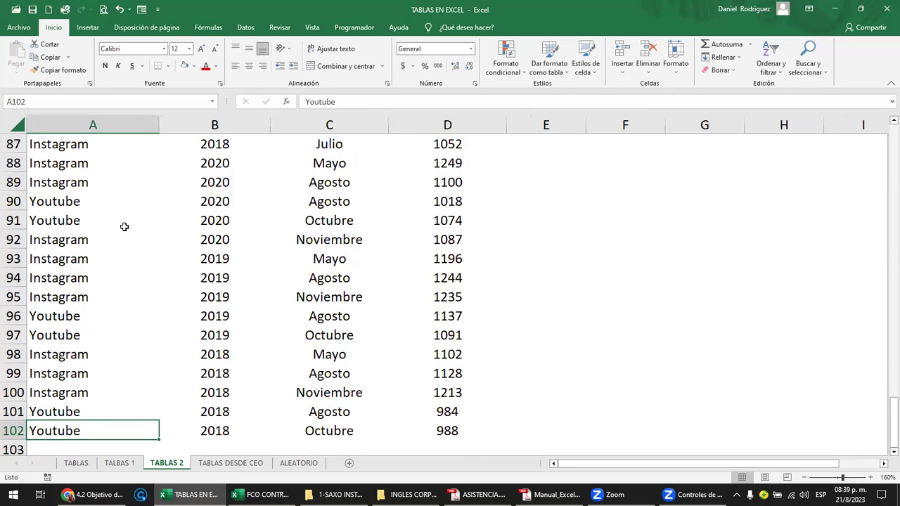
pyautogui.hotkey('ctrl', 'Up')
pyautogui.scroll(1, 124, 227)
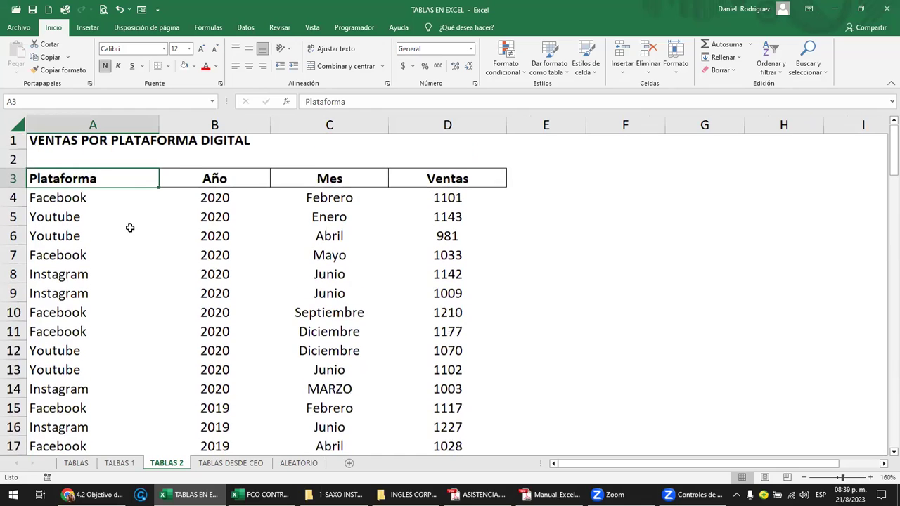
# Review the header and title cells, then drag the title from A1 down to A2
pyautogui.moveTo(40, 182); pyautogui.dragTo(58, 142)
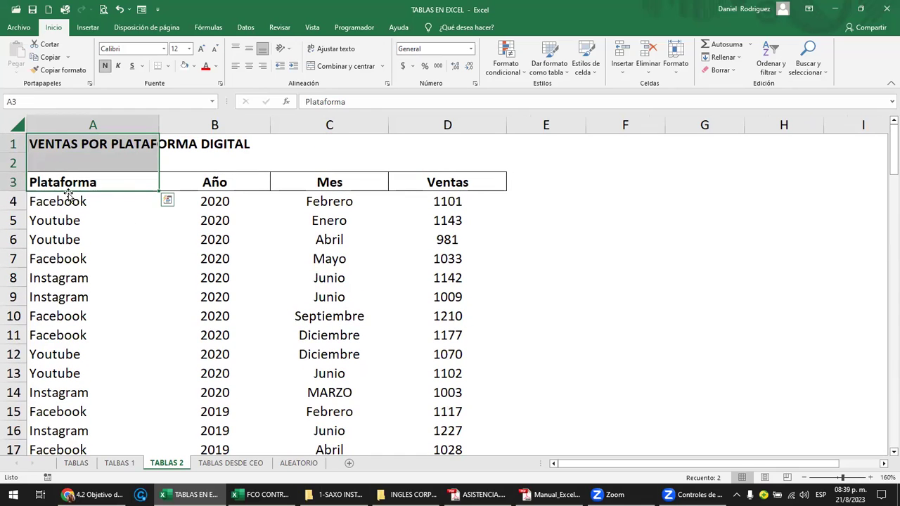
pyautogui.click(353, 201)
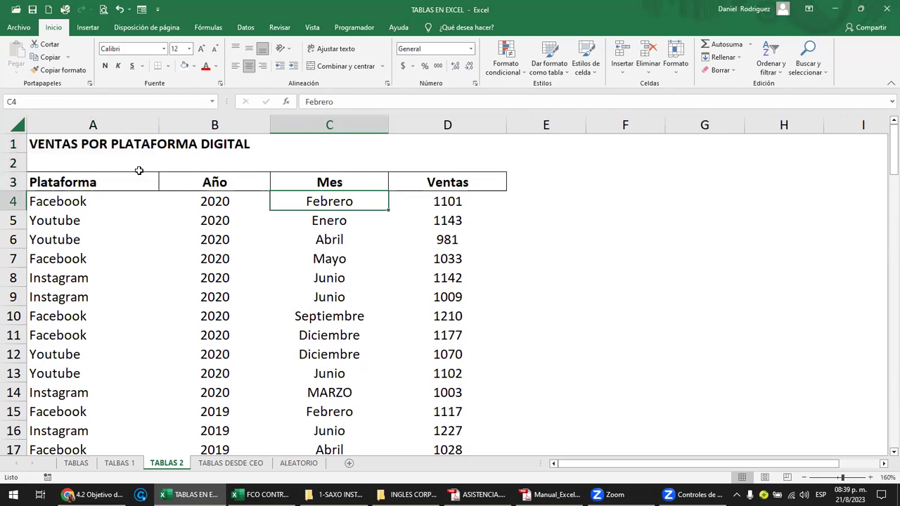
pyautogui.click(78, 183)
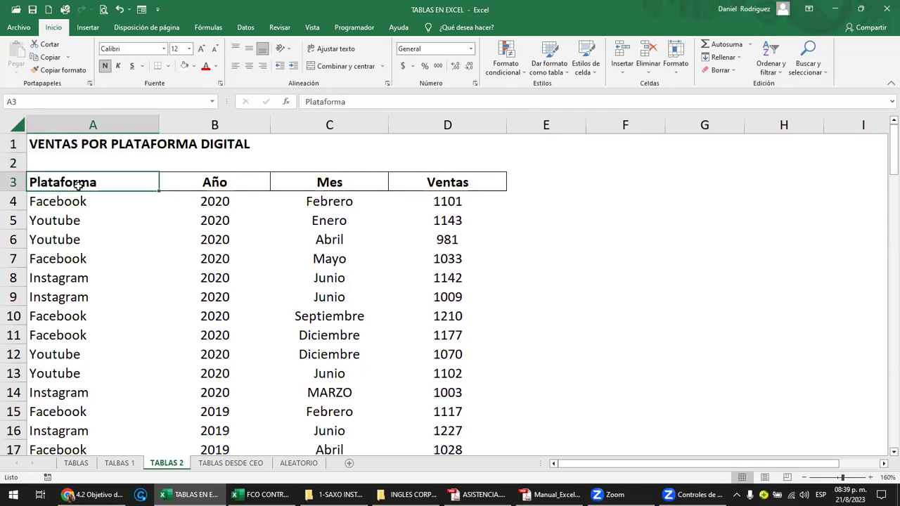
pyautogui.click(458, 181)
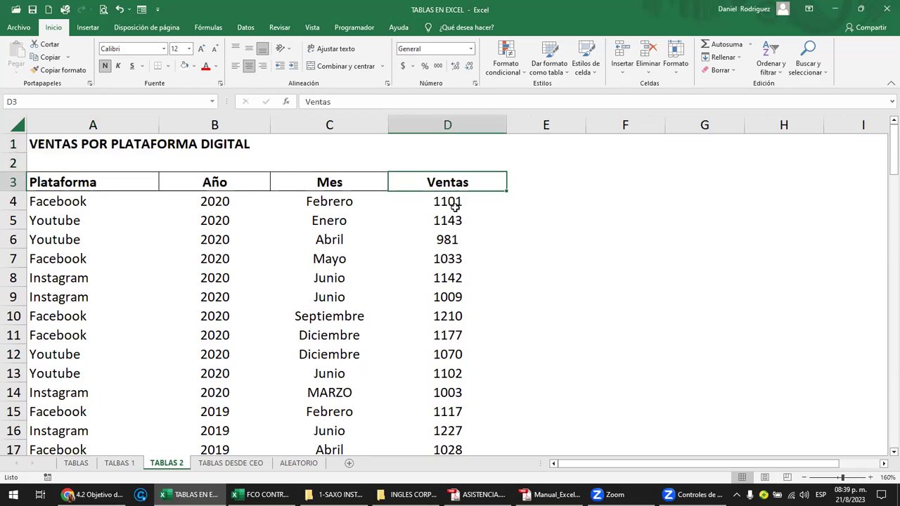
pyautogui.moveTo(67, 162); pyautogui.dragTo(546, 175)
pyautogui.click(554, 124)
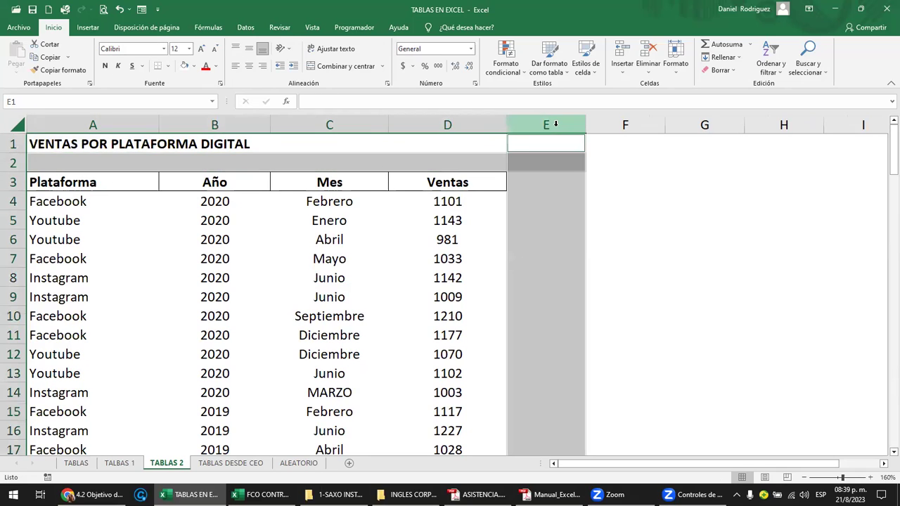
pyautogui.click(348, 186)
pyautogui.click(201, 144)
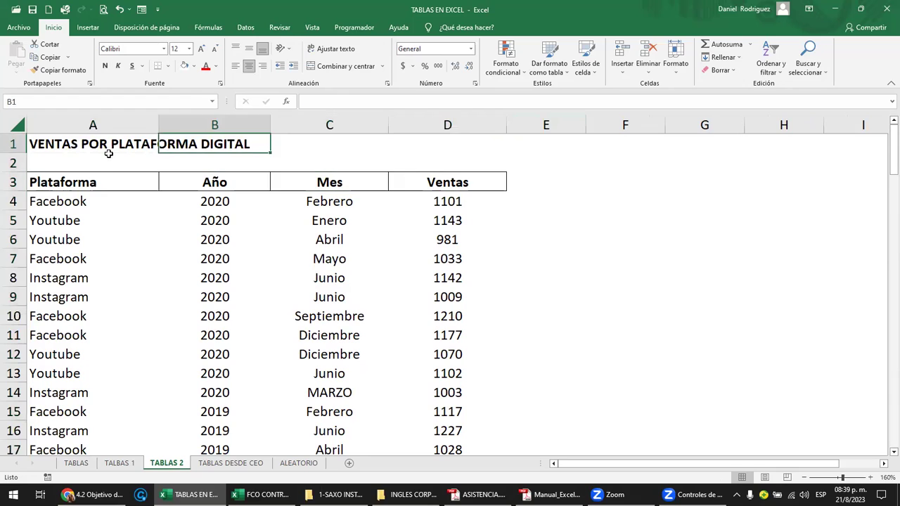
pyautogui.click(62, 144)
pyautogui.moveTo(58, 155); pyautogui.dragTo(60, 173)
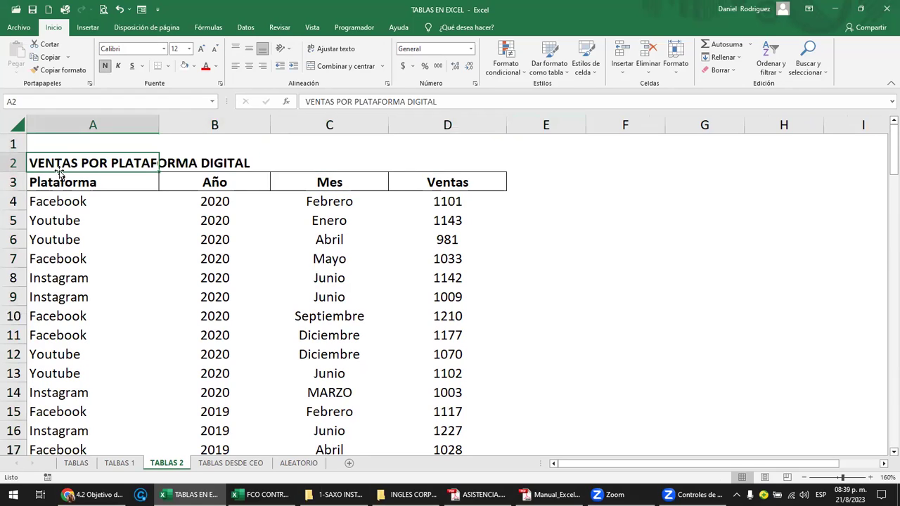
pyautogui.click(459, 185)
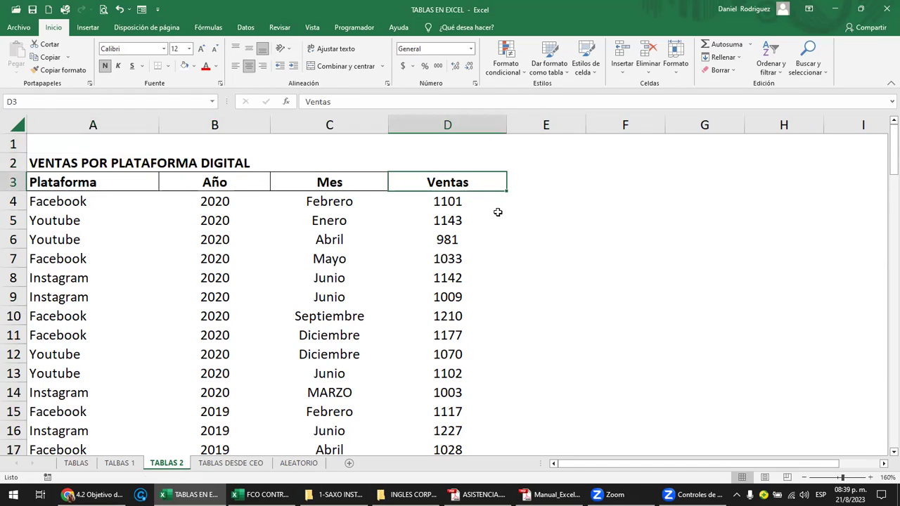
# Create a table from A2:D102 with Ctrl+T, then undo it back to a plain range
pyautogui.hotkey('ctrl', 't')
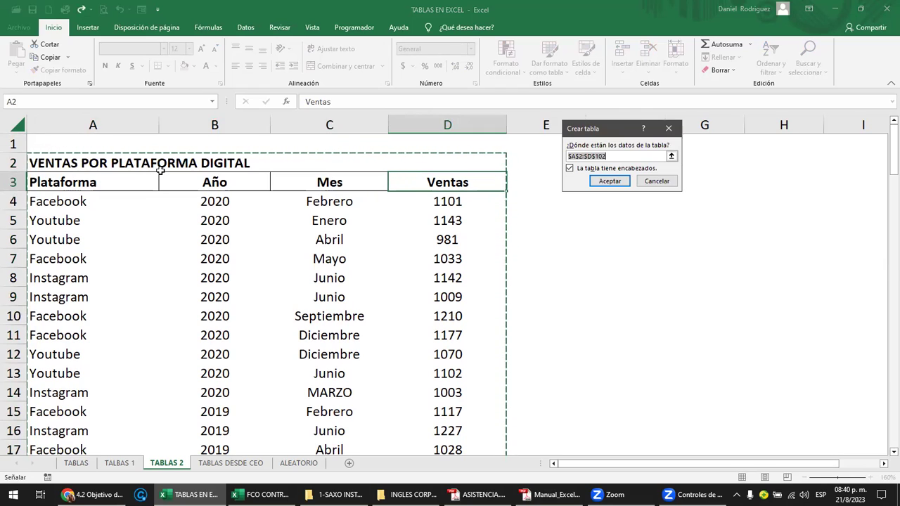
pyautogui.click(611, 186)
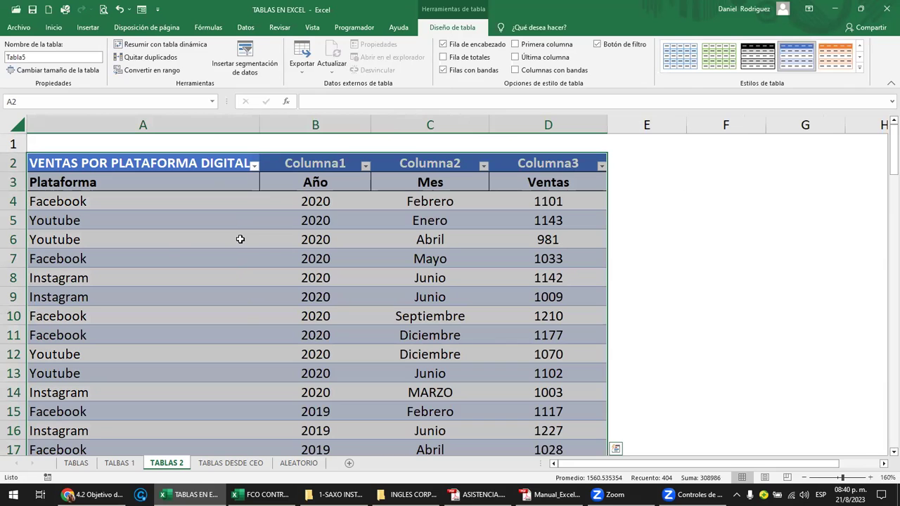
pyautogui.hotkey('ctrl', 'z')
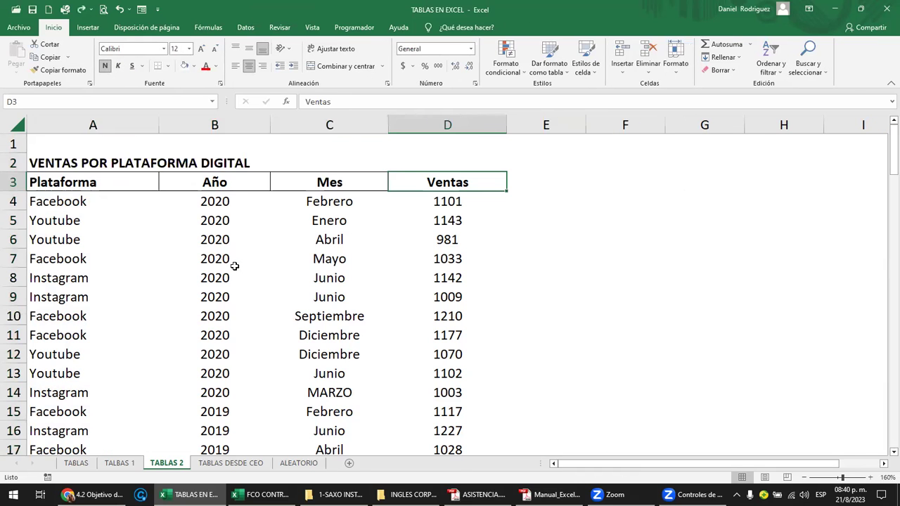
# Move the VENTAS POR PLATAFORMA DIGITAL title from A2 up to A1
pyautogui.click(53, 164)
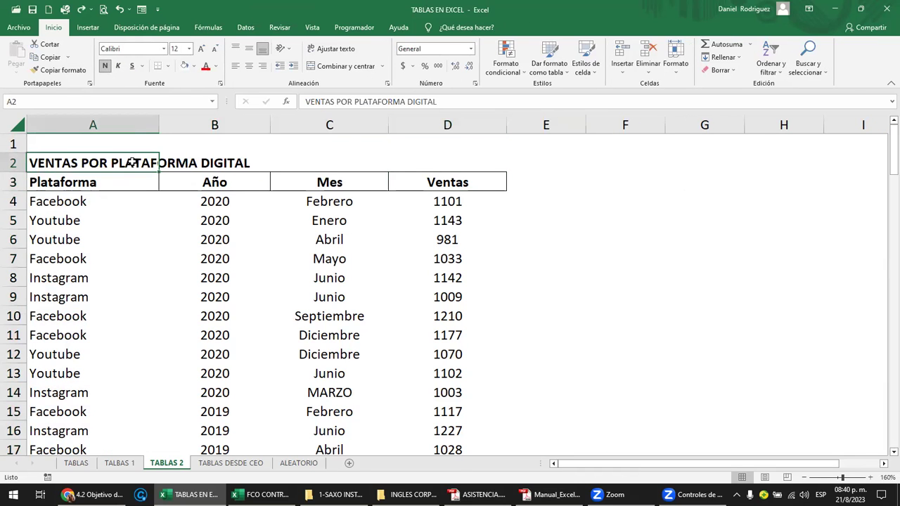
pyautogui.hotkey('ctrl', 'c')
pyautogui.moveTo(132, 162); pyautogui.dragTo(131, 143)
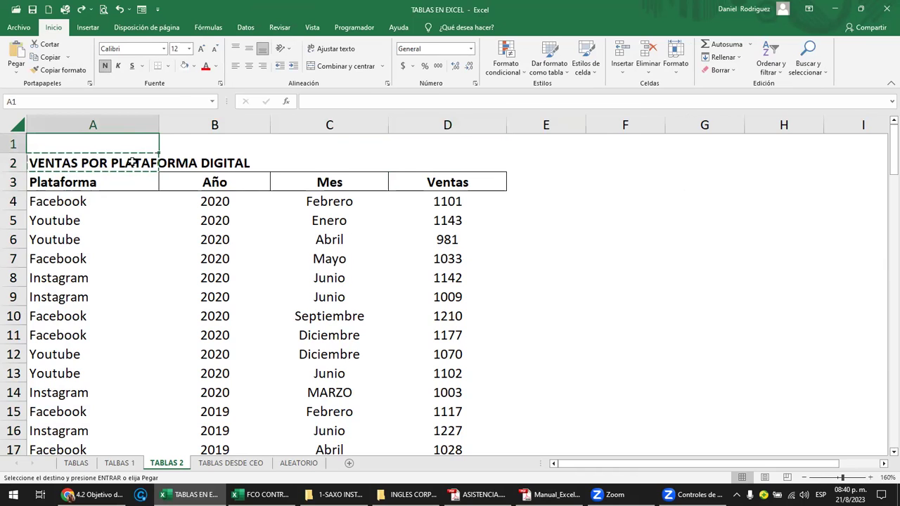
# Start Insertar > Tabla, cancel it, then reopen Crear tabla with Ctrl+T for $A$3:$D$102
pyautogui.moveTo(71, 162); pyautogui.dragTo(221, 171)
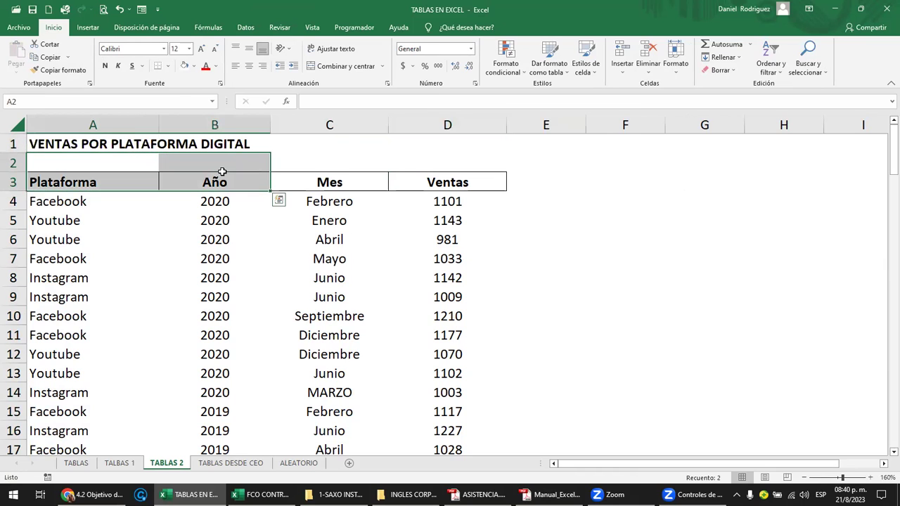
pyautogui.click(480, 187)
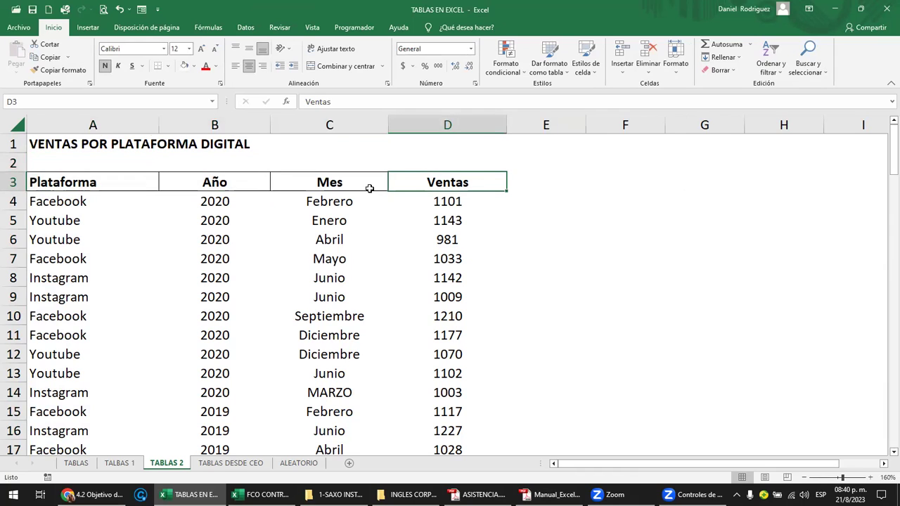
pyautogui.click(88, 28)
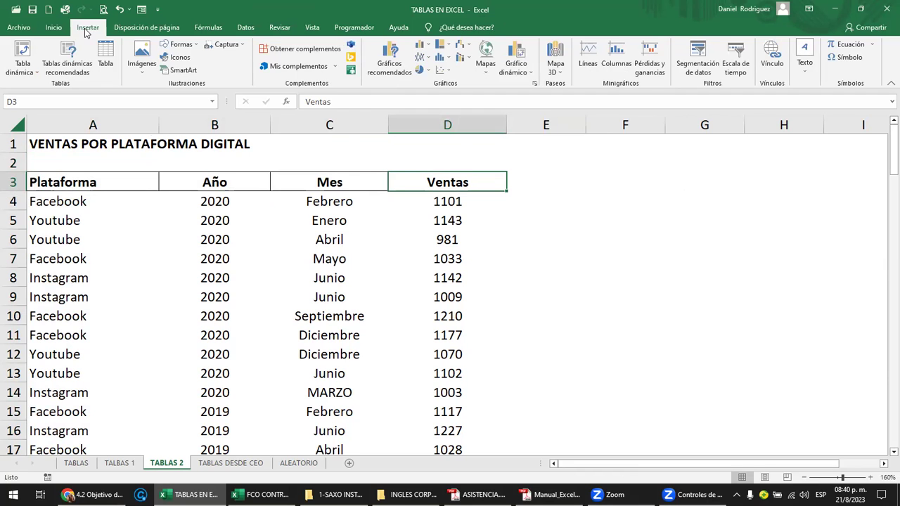
pyautogui.click(106, 56)
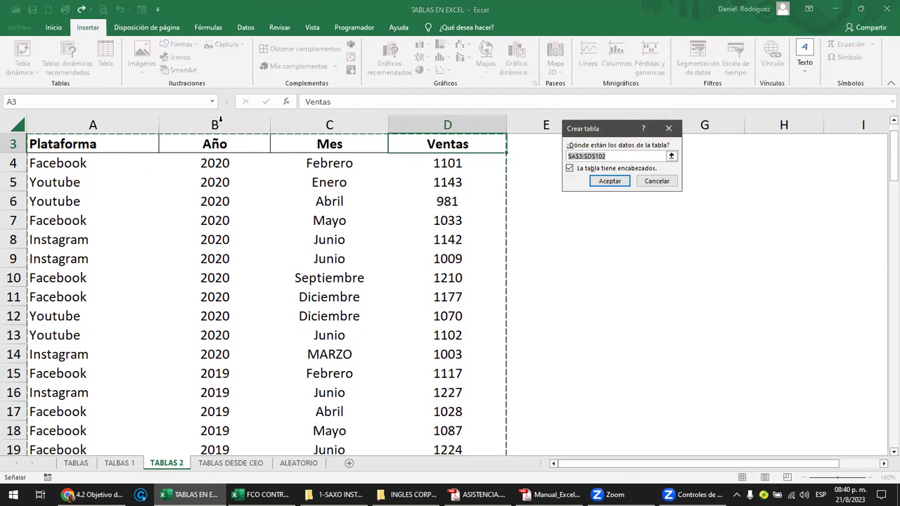
pyautogui.scroll(1, 541, 225)
pyautogui.press('Escape')
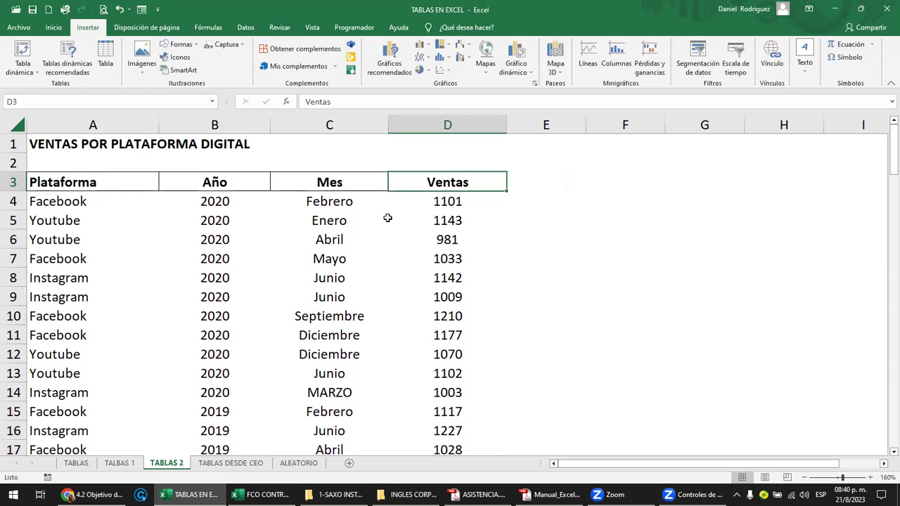
pyautogui.hotkey('ctrl', 't')
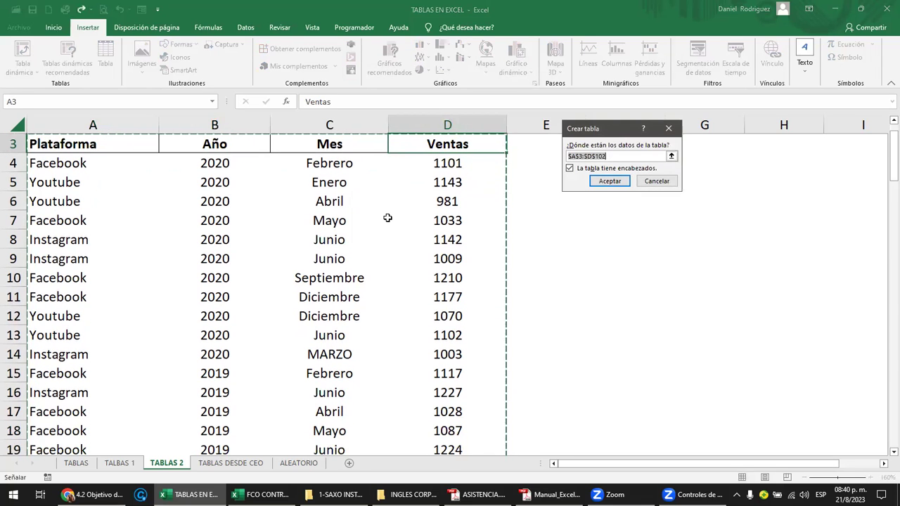
pyautogui.scroll(1, 395, 220)
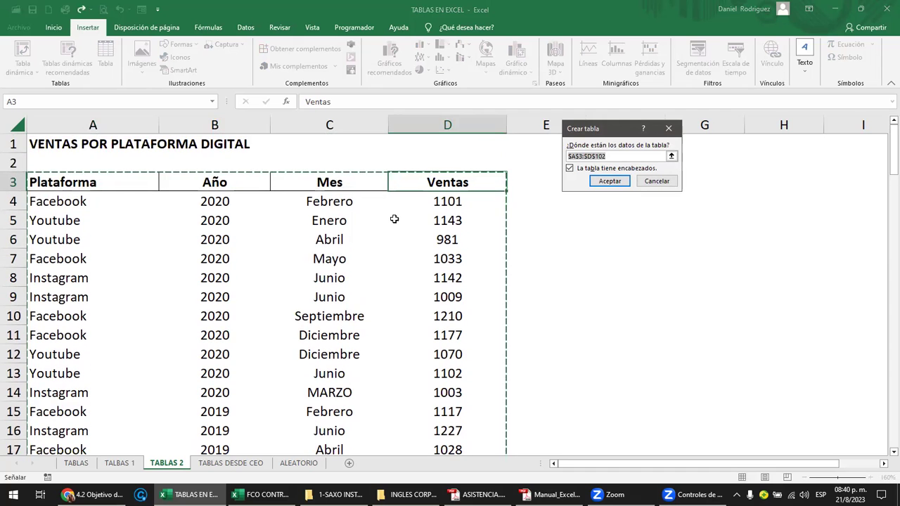
# Create the table from A3:D102 and rename it from Tabla6 to VENTAS2
pyautogui.click(609, 181)
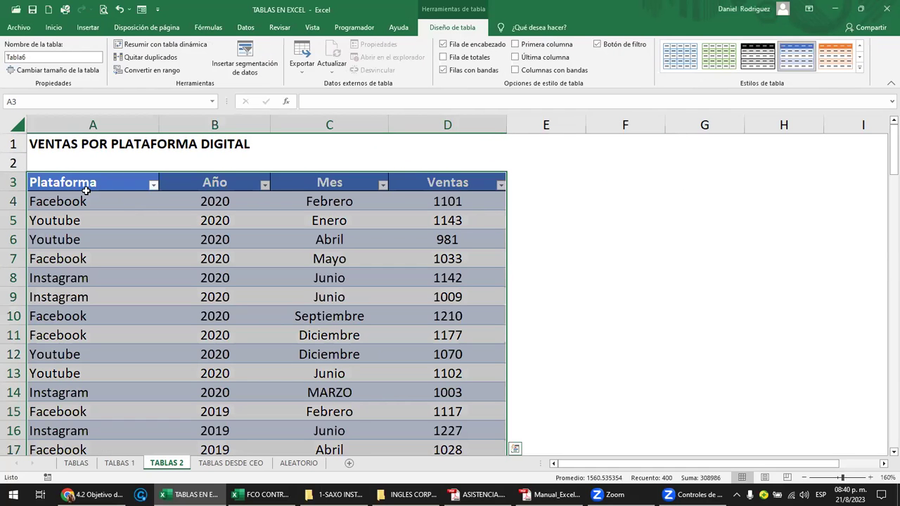
pyautogui.click(26, 57)
pyautogui.doubleClick(21, 57)
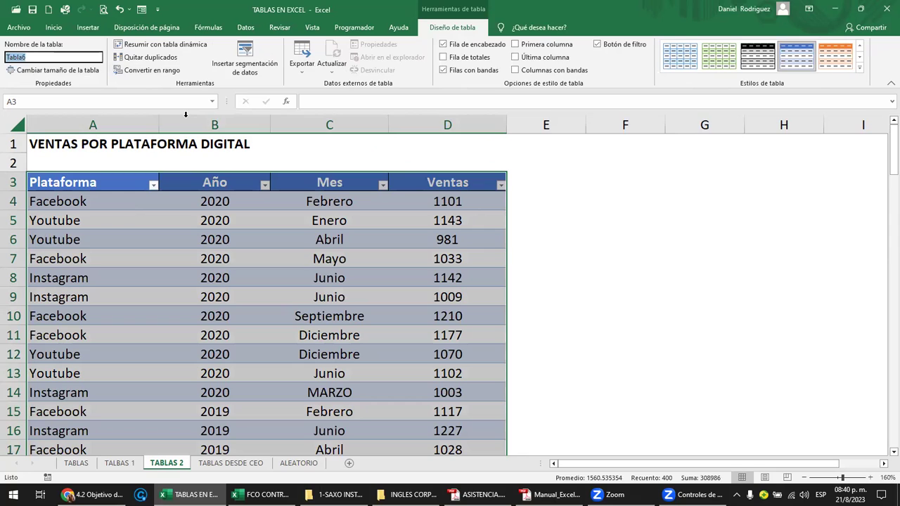
pyautogui.write('V')
pyautogui.write('VENTAS2')
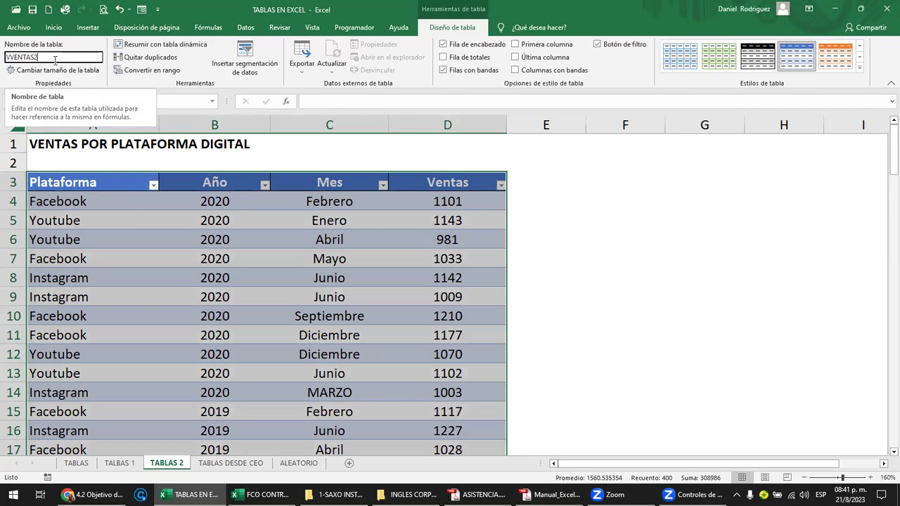
pyautogui.press('BackSpace')
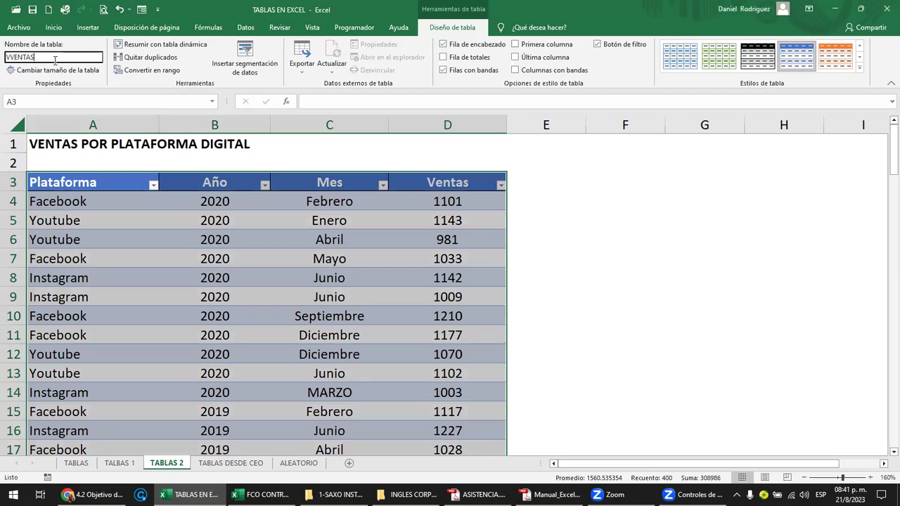
pyautogui.write(' 2')
pyautogui.press('Return')
pyautogui.press('Return')
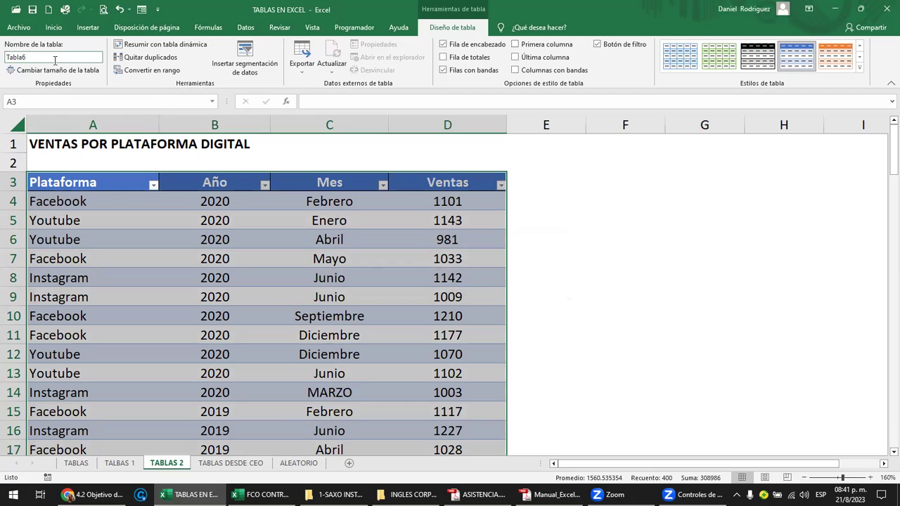
pyautogui.doubleClick(55, 59)
pyautogui.write('VENTAS')
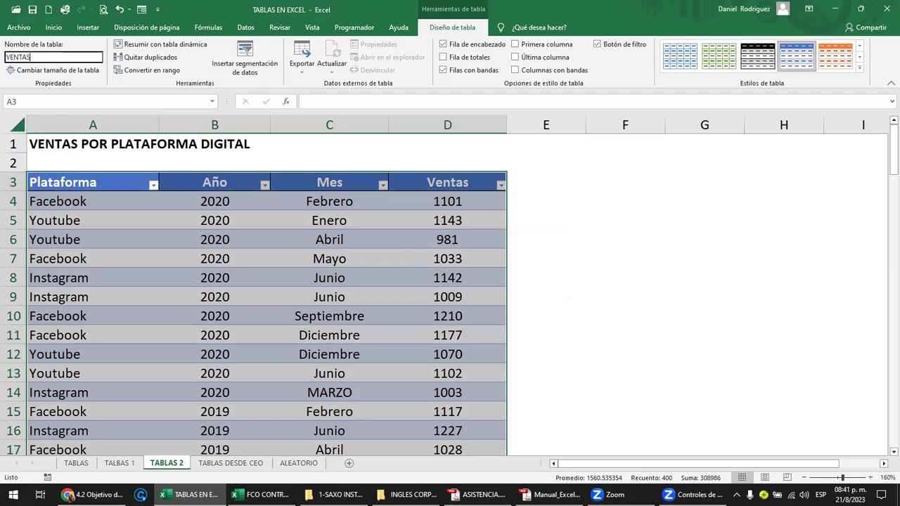
pyautogui.write('_2')
pyautogui.press('BackSpace')
pyautogui.press('BackSpace')
pyautogui.write('2')
pyautogui.press('Return')
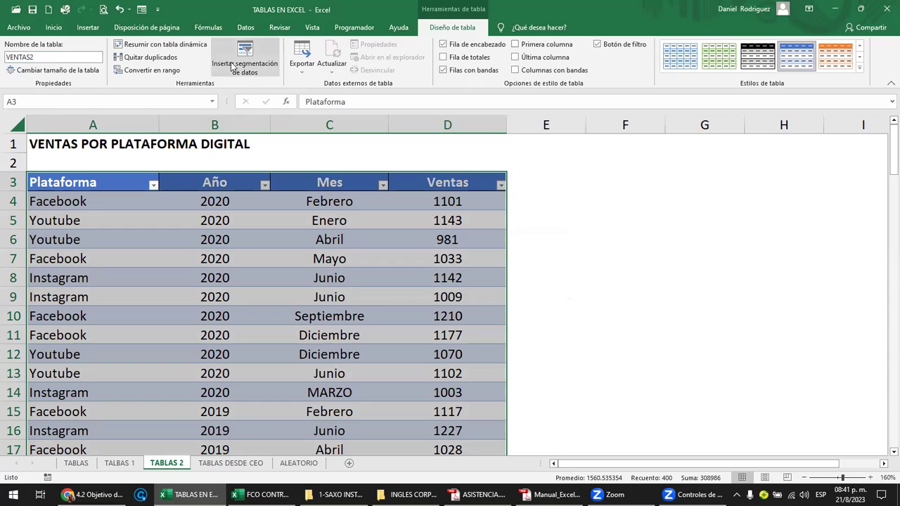
pyautogui.click(471, 45)
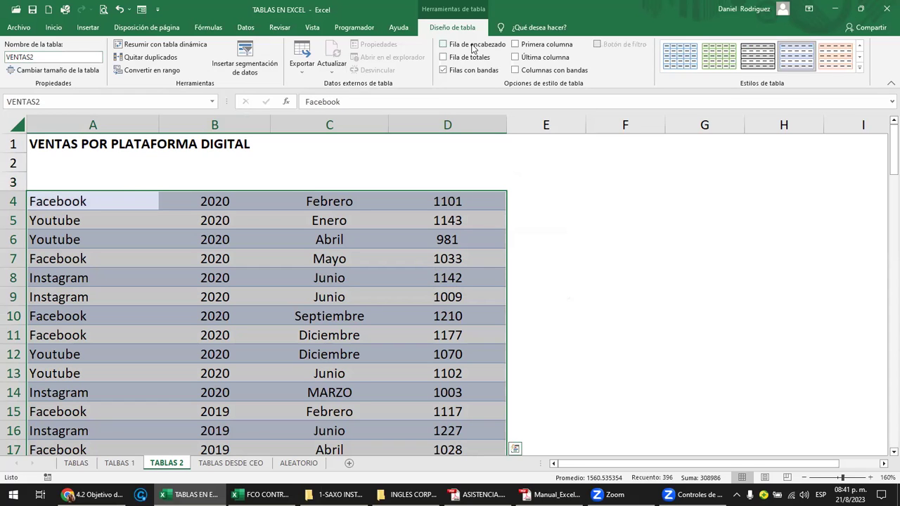
pyautogui.click(472, 45)
pyautogui.click(592, 214)
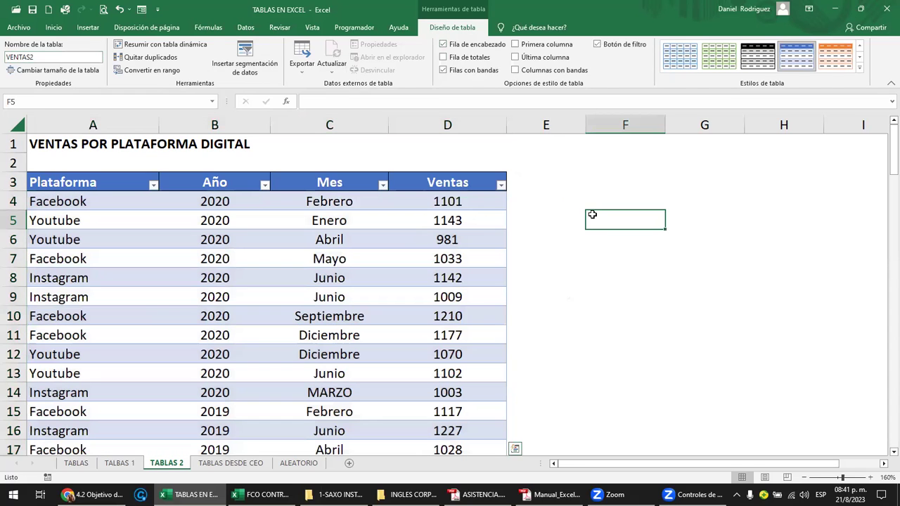
pyautogui.click(454, 181)
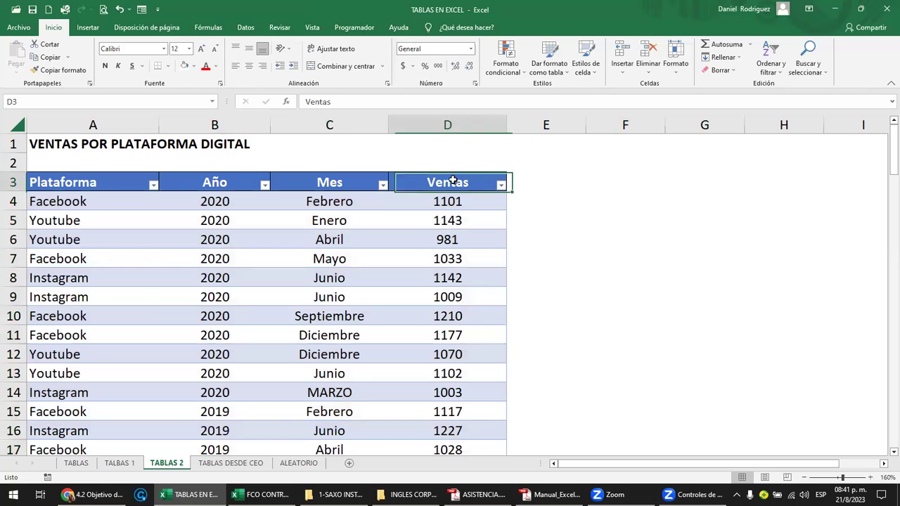
pyautogui.click(462, 46)
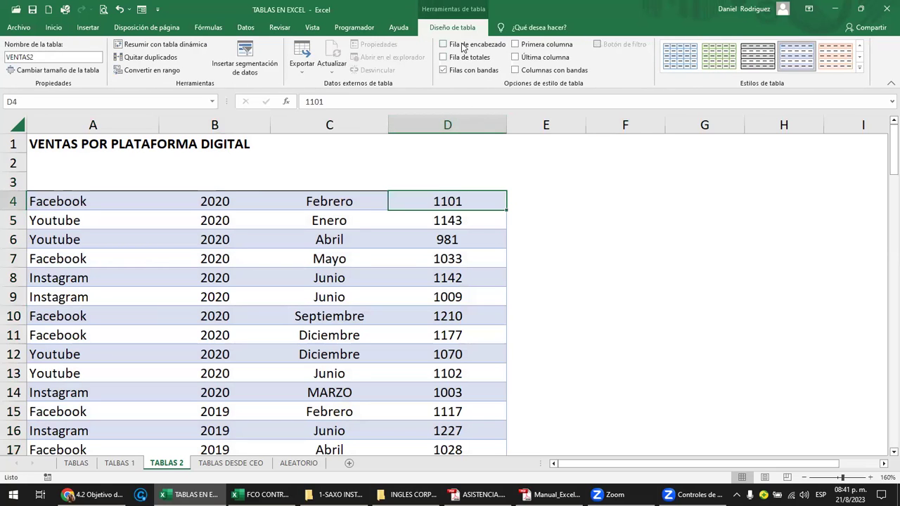
pyautogui.click(462, 46)
pyautogui.click(462, 45)
pyautogui.click(462, 46)
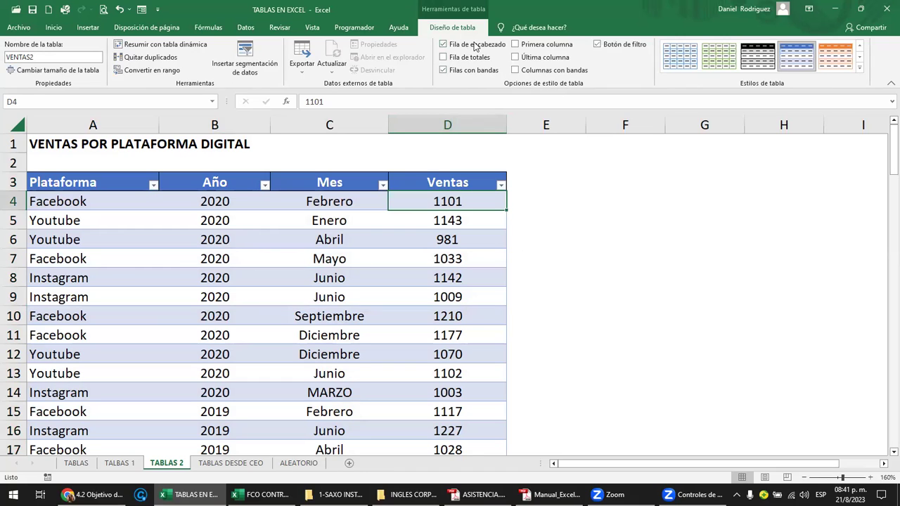
pyautogui.click(476, 45)
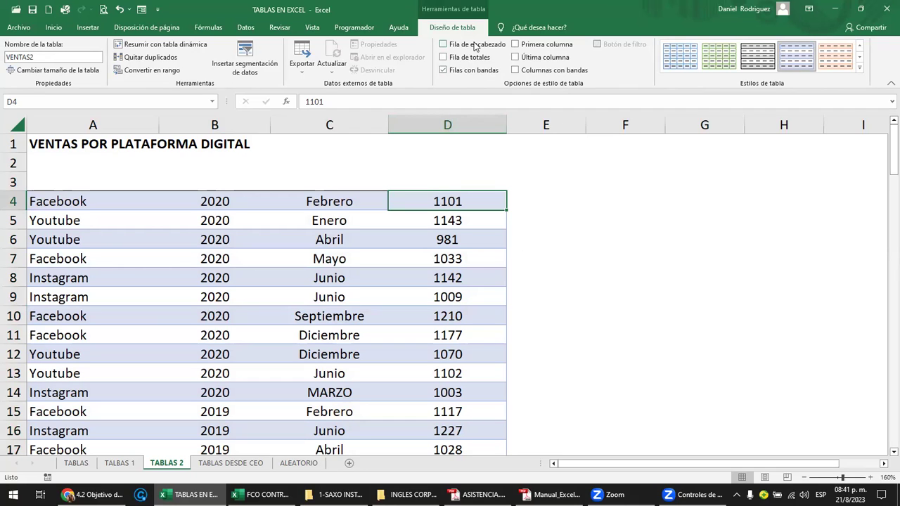
pyautogui.click(475, 45)
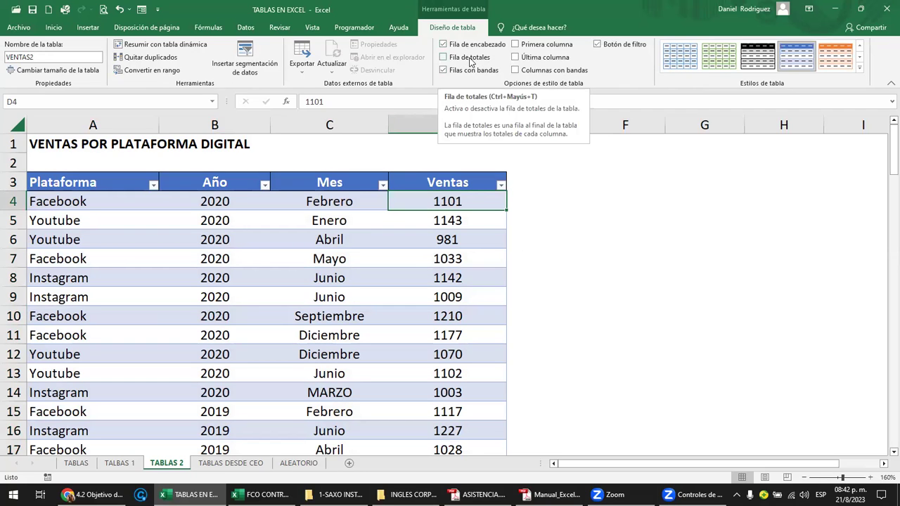
# On TABLAS 1, clear the stray VENDEDOR 6 row B12:G12 from the table
pyautogui.click(130, 464)
pyautogui.click(343, 246)
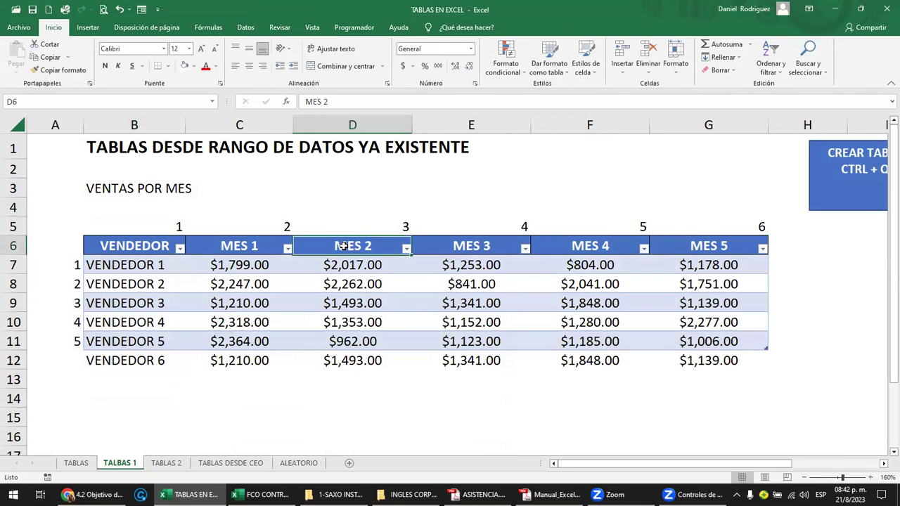
pyautogui.click(477, 60)
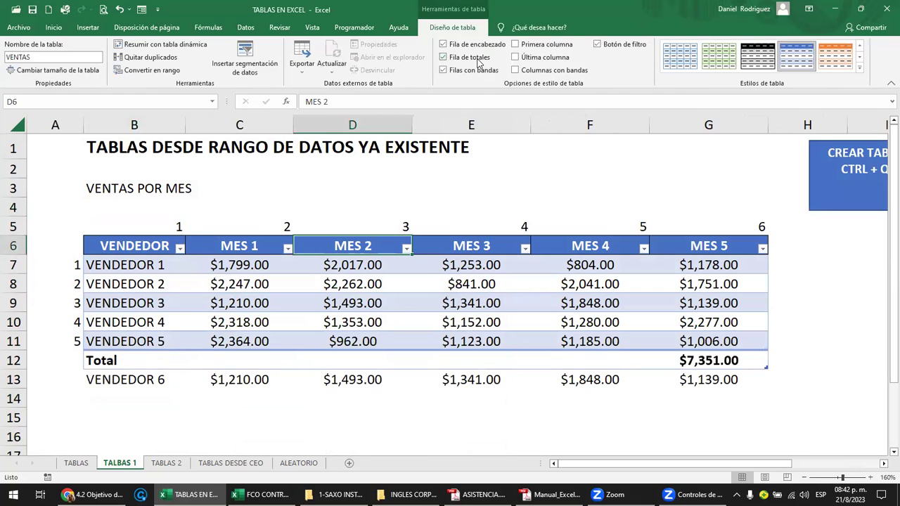
pyautogui.click(477, 60)
pyautogui.moveTo(130, 361); pyautogui.dragTo(694, 364)
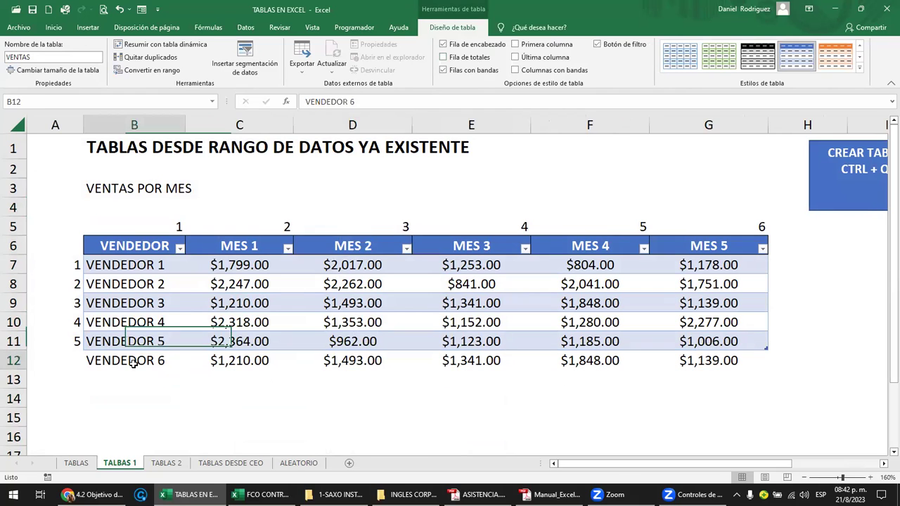
pyautogui.press('Delete')
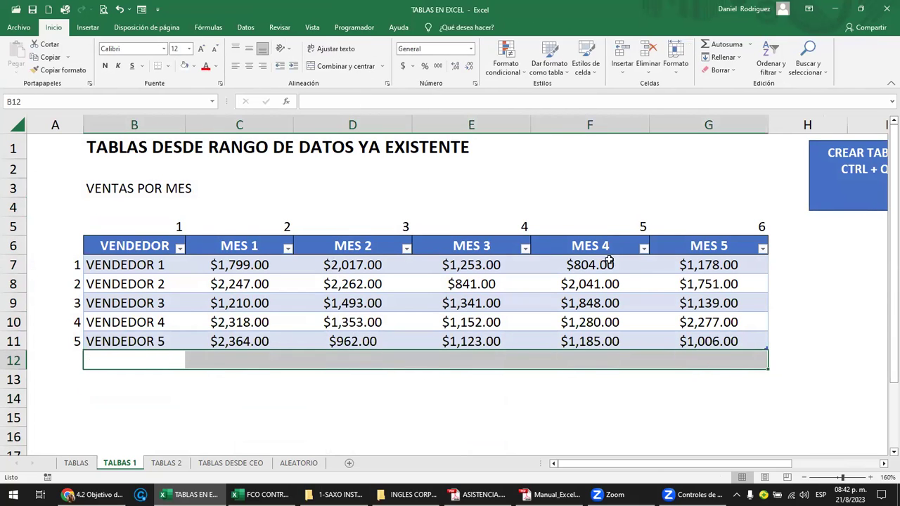
# Toggle the table's totals row on and off, then return to TABLAS 2
pyautogui.click(599, 250)
pyautogui.click(453, 27)
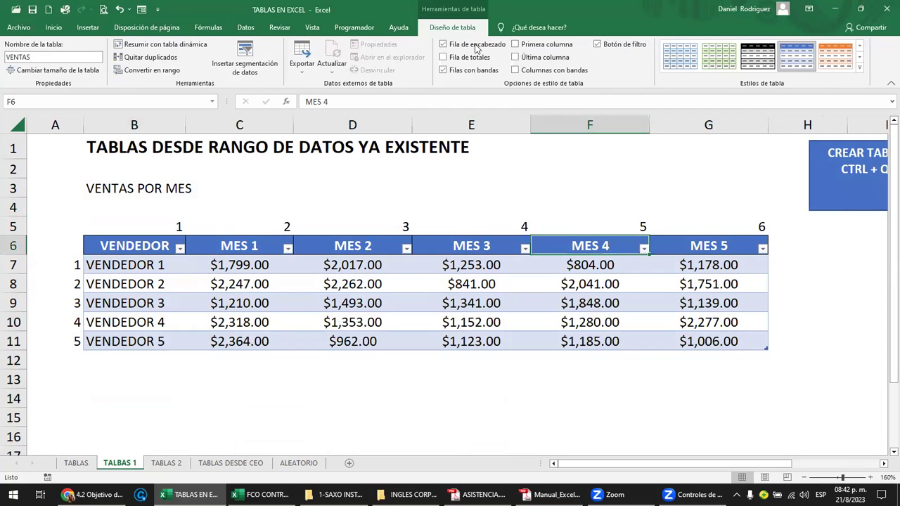
pyautogui.click(478, 58)
pyautogui.click(485, 59)
pyautogui.click(173, 464)
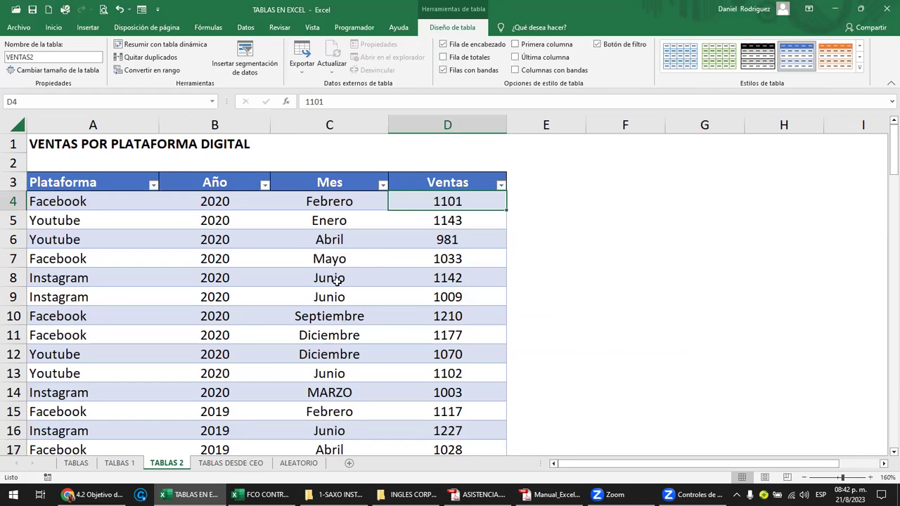
pyautogui.click(426, 181)
pyautogui.click(442, 57)
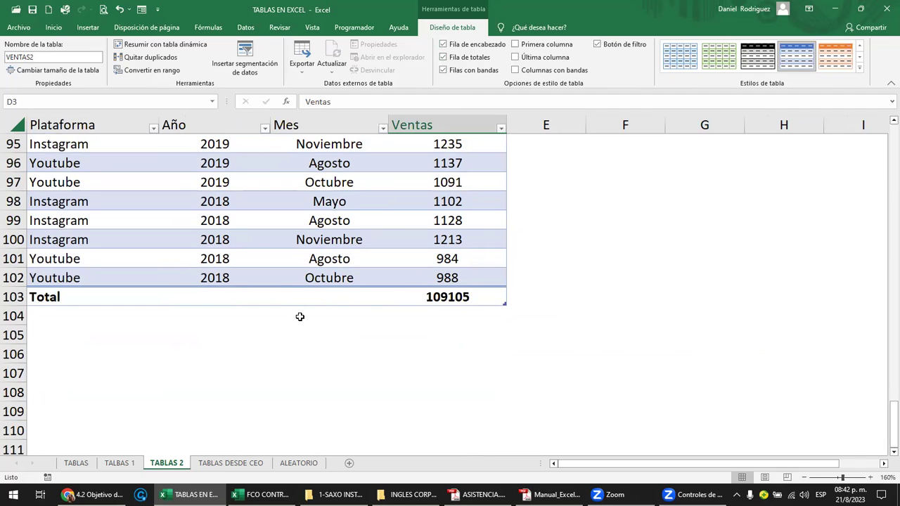
pyautogui.click(455, 57)
pyautogui.scroll(5, 491, 234)
pyautogui.scroll(2, 490, 234)
pyautogui.scroll(11, 492, 243)
pyautogui.scroll(1, 493, 244)
pyautogui.scroll(5, 493, 245)
pyautogui.scroll(5, 508, 209)
pyautogui.scroll(3, 508, 209)
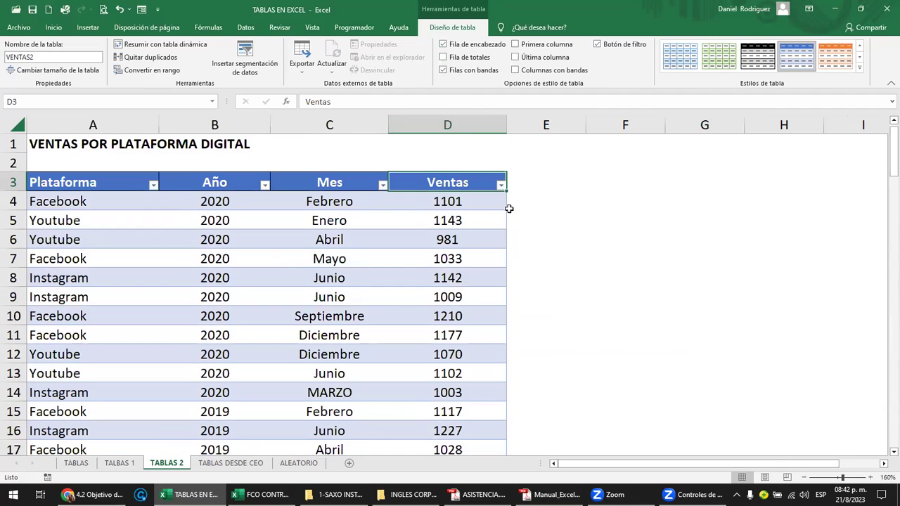
pyautogui.click(500, 185)
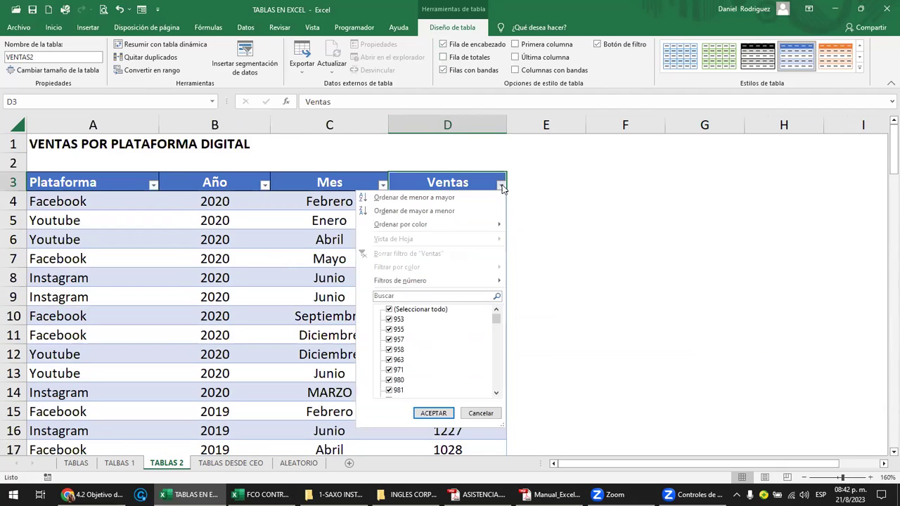
pyautogui.click(456, 181)
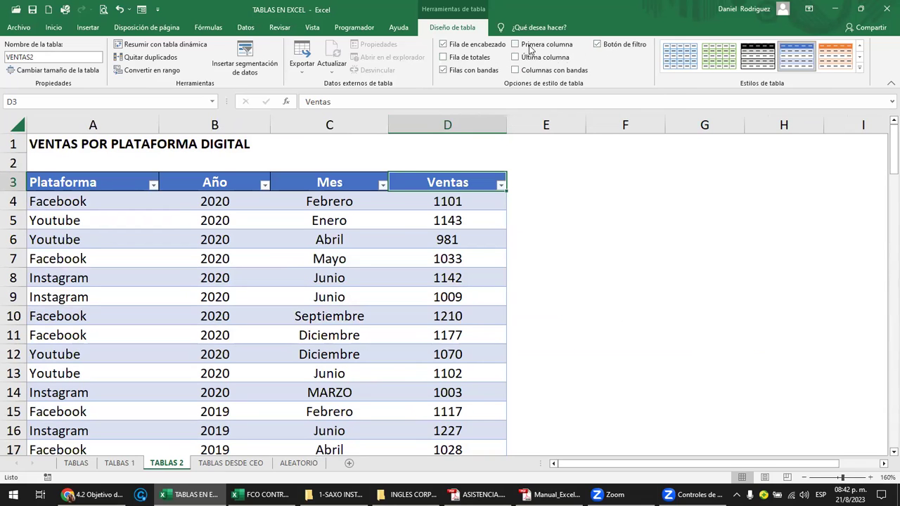
# Try bold emphasis on the first and last table columns, Plataforma and Ventas
pyautogui.click(531, 48)
pyautogui.click(531, 48)
pyautogui.click(531, 48)
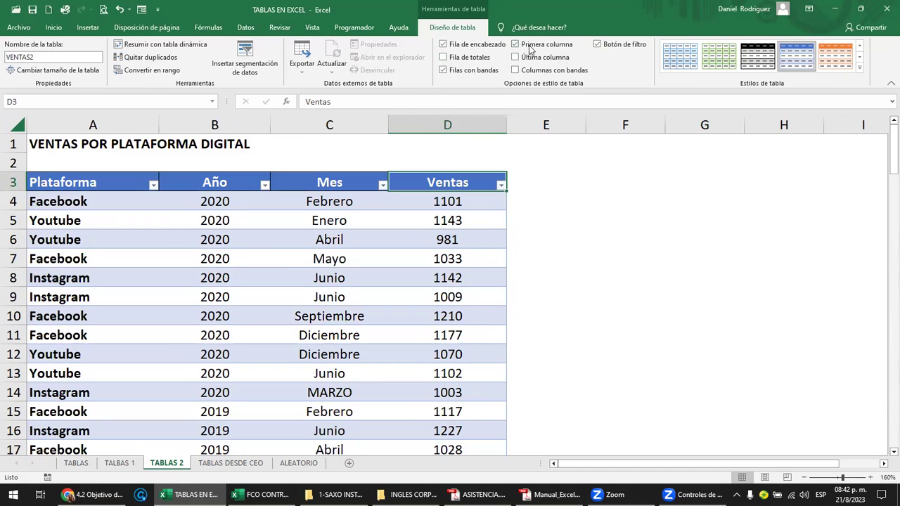
pyautogui.click(531, 49)
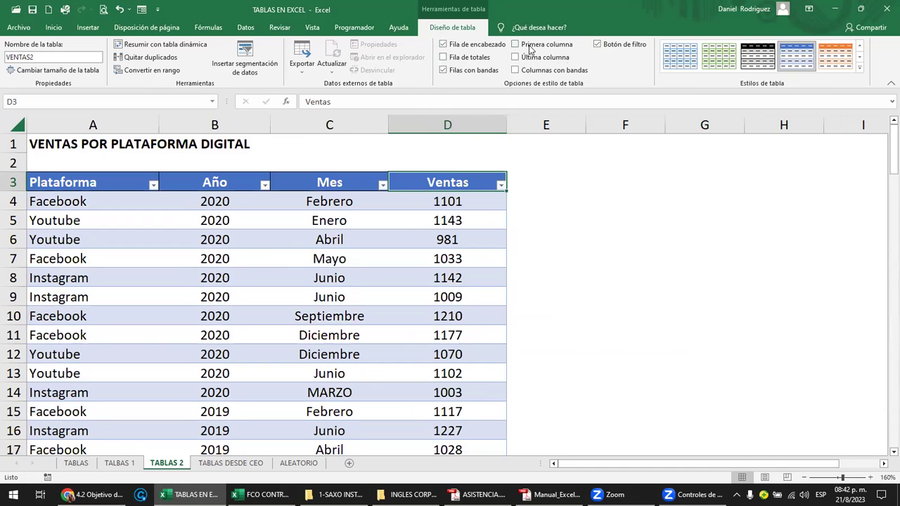
pyautogui.click(530, 49)
pyautogui.click(531, 48)
pyautogui.click(542, 59)
pyautogui.click(545, 48)
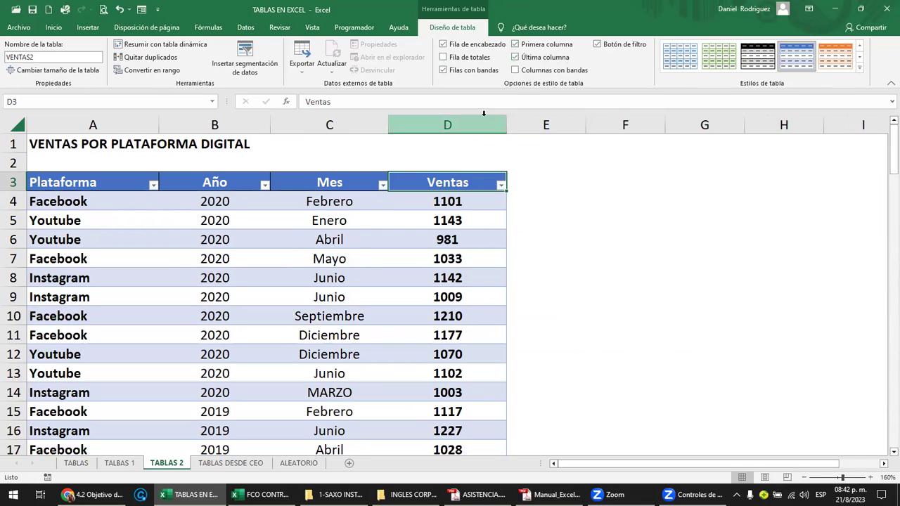
# Turn off banded rows, testing and then leaving banded columns off
pyautogui.click(522, 72)
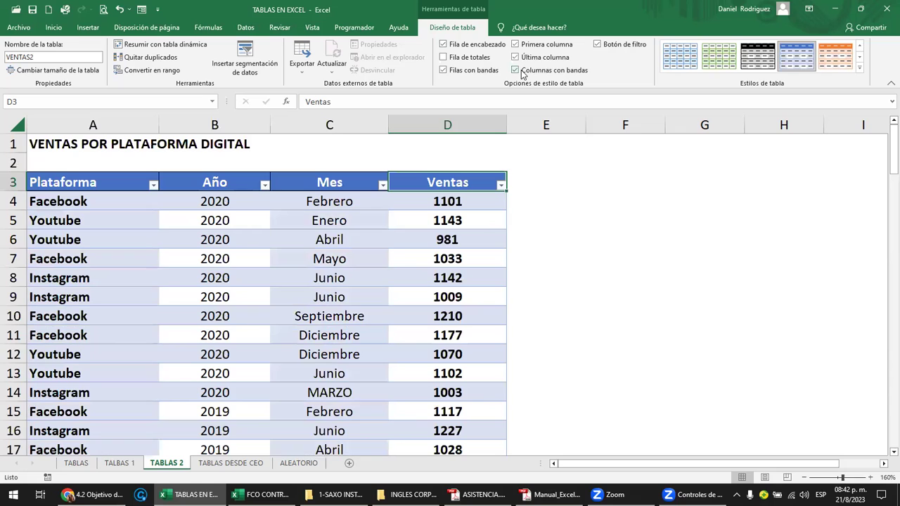
pyautogui.click(522, 71)
pyautogui.click(460, 73)
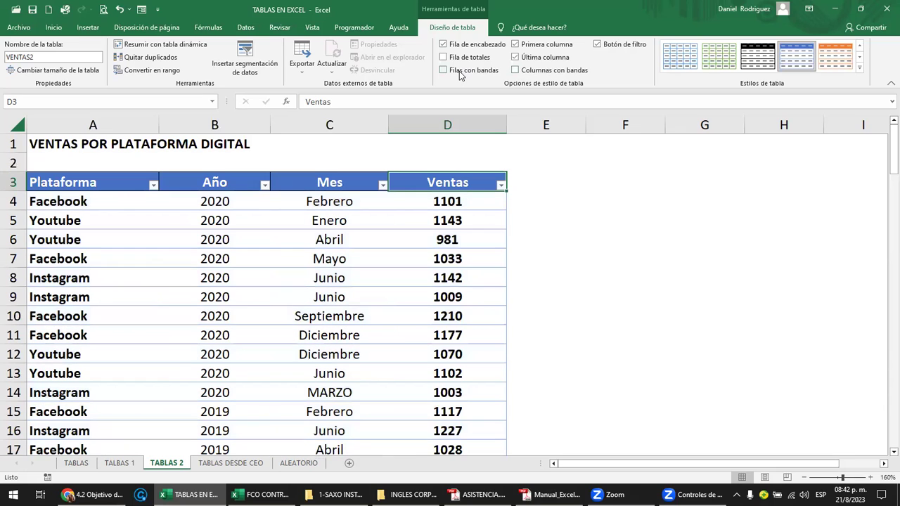
pyautogui.click(531, 75)
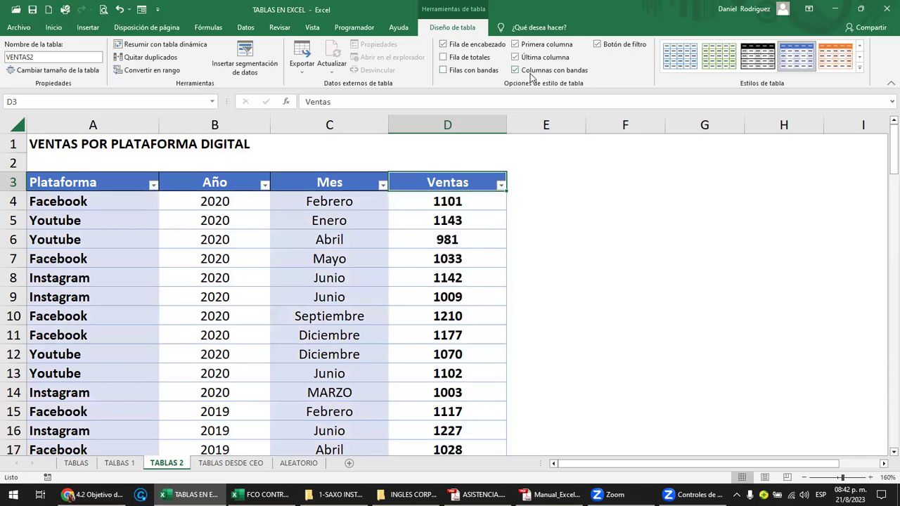
pyautogui.click(532, 75)
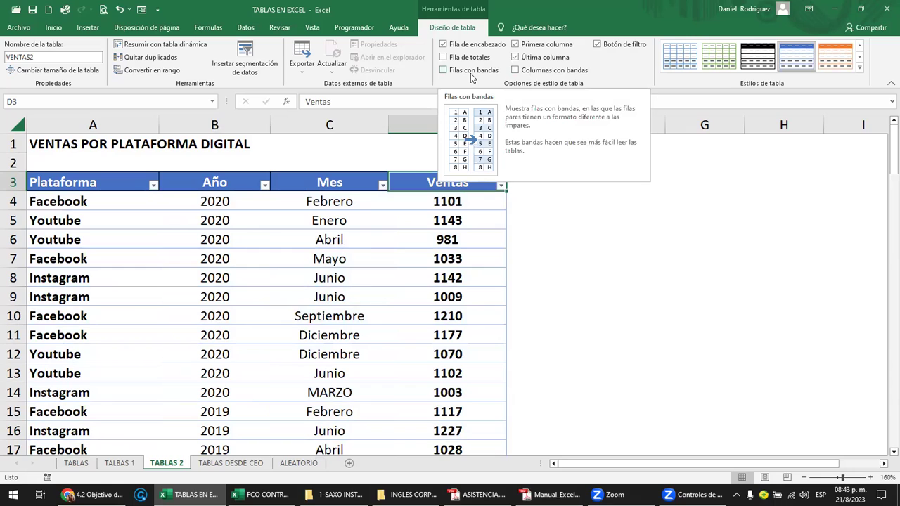
# Keep the header filter arrows visible and unbold the Plataforma and Ventas columns
pyautogui.click(614, 46)
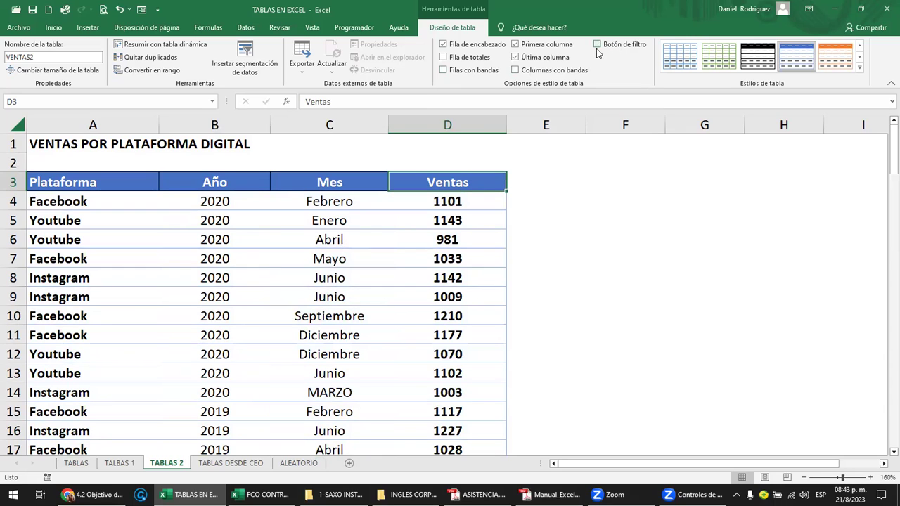
pyautogui.click(466, 46)
pyautogui.click(466, 47)
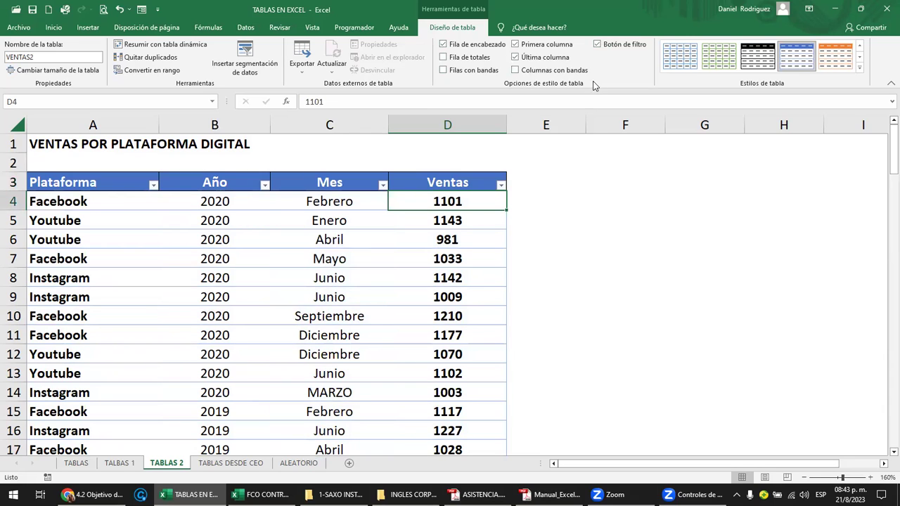
pyautogui.click(543, 48)
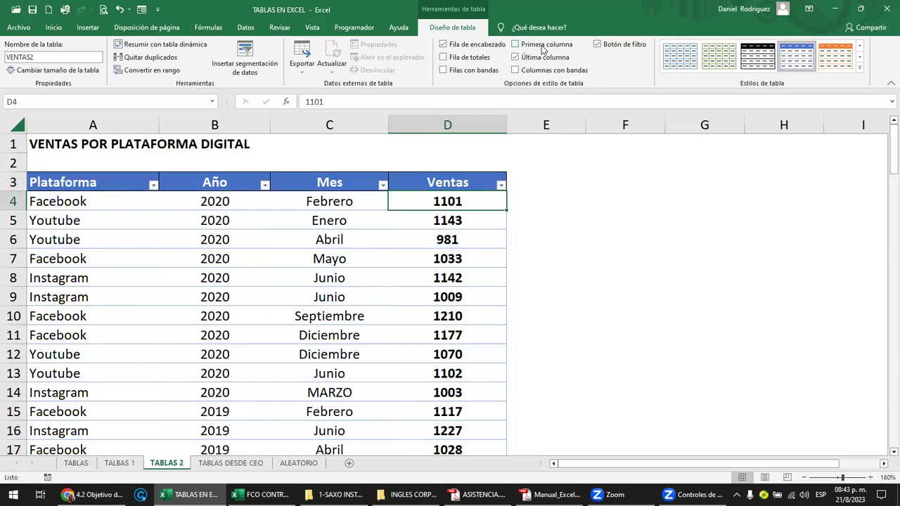
pyautogui.click(541, 58)
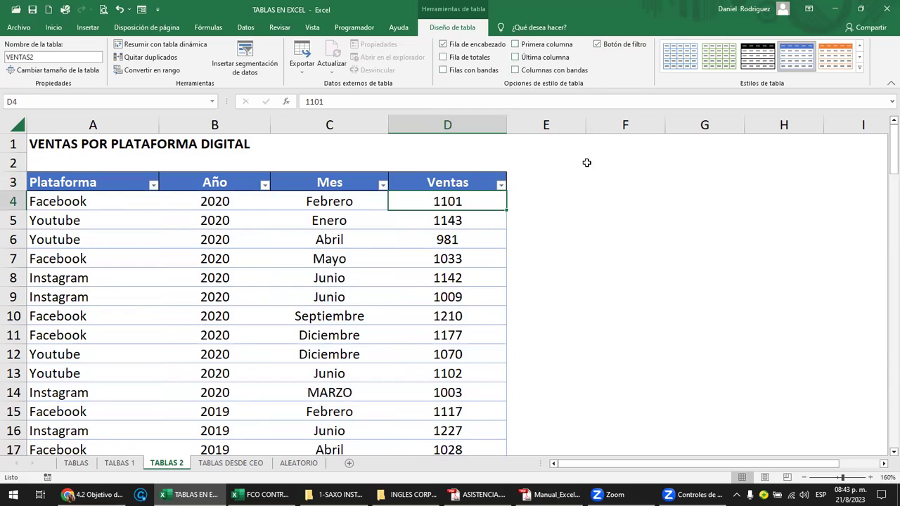
# Apply the Verde, Estilo de tabla claro 14 style to VENTAS2
pyautogui.click(861, 73)
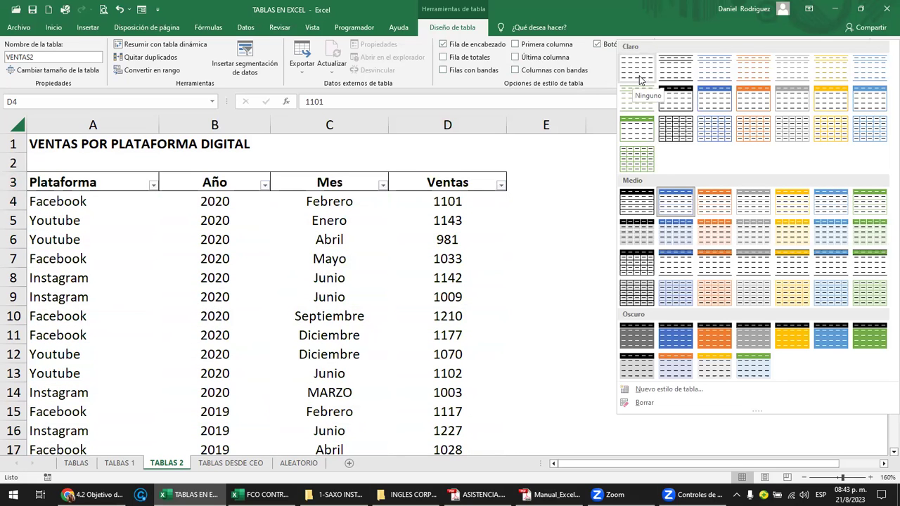
pyautogui.click(632, 128)
pyautogui.scroll(-1, 579, 231)
pyautogui.scroll(-1, 579, 231)
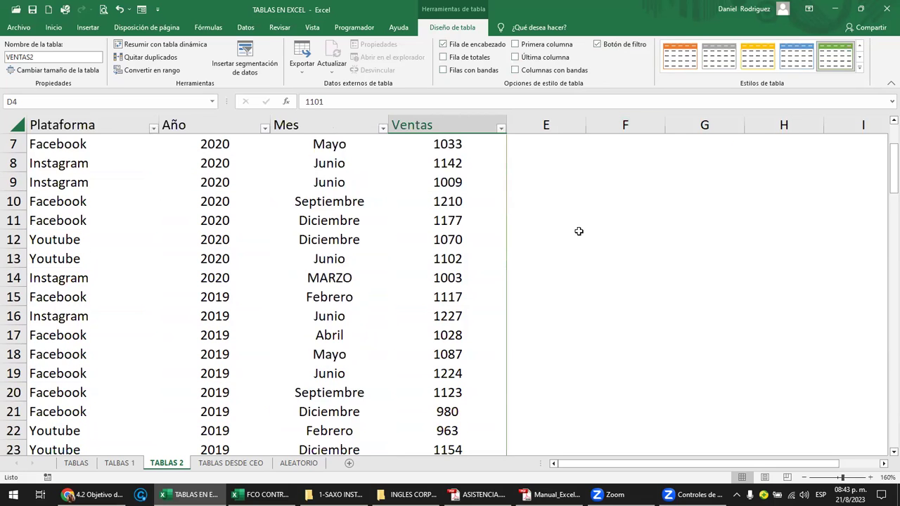
pyautogui.scroll(-4, 573, 233)
pyautogui.scroll(1, 541, 293)
pyautogui.scroll(5, 532, 292)
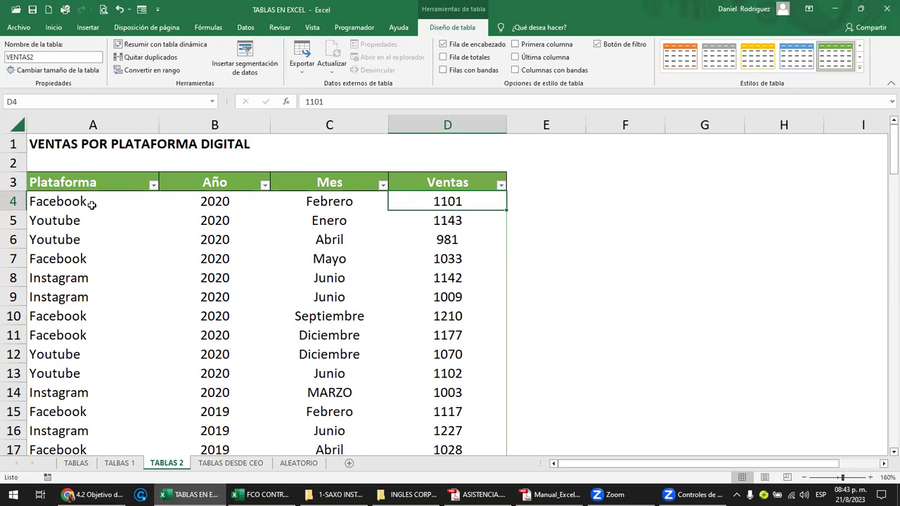
# Inspect the restyled table's header and data cells, ending on empty cell E3
pyautogui.click(127, 183)
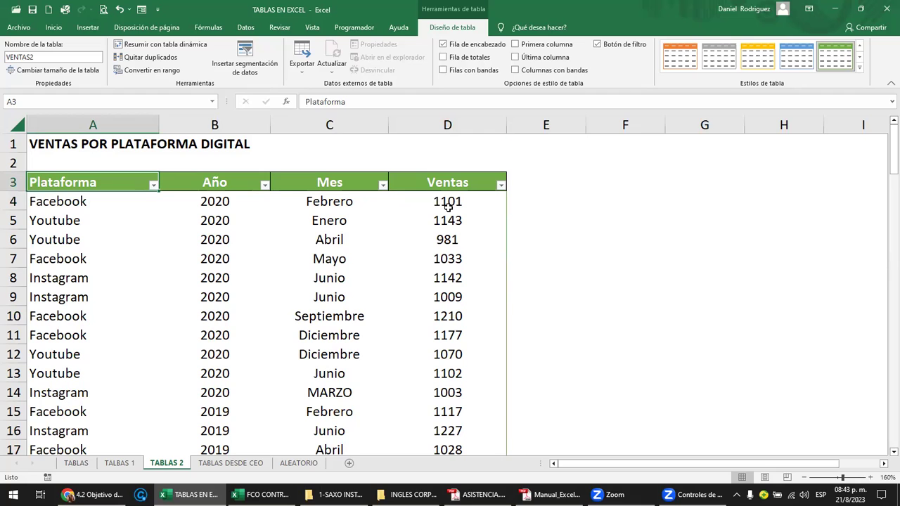
pyautogui.click(448, 205)
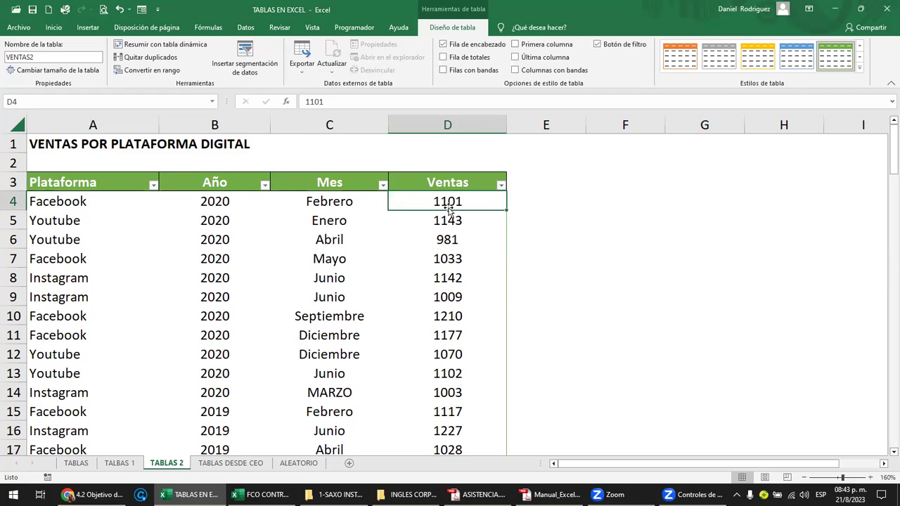
pyautogui.click(65, 182)
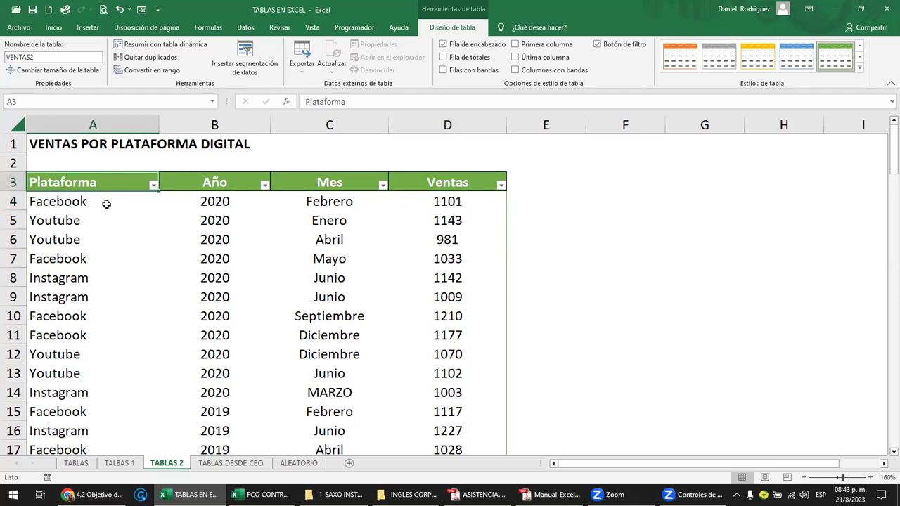
pyautogui.keyDown('ctrl'); pyautogui.scroll(-2, 106, 204); pyautogui.keyUp('ctrl')
pyautogui.keyDown('ctrl'); pyautogui.scroll(-2, 107, 204); pyautogui.keyUp('ctrl')
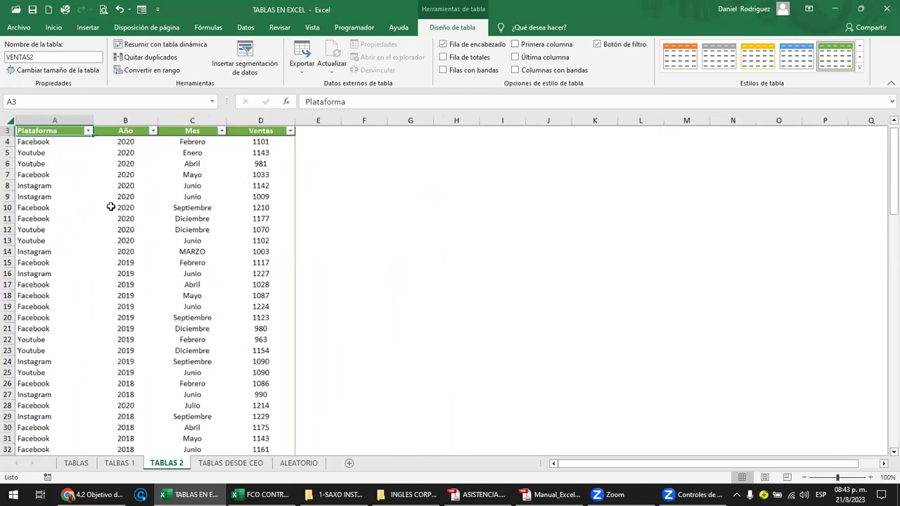
pyautogui.keyDown('ctrl'); pyautogui.scroll(2, 110, 207); pyautogui.keyUp('ctrl')
pyautogui.keyDown('ctrl'); pyautogui.scroll(1, 110, 204); pyautogui.keyUp('ctrl')
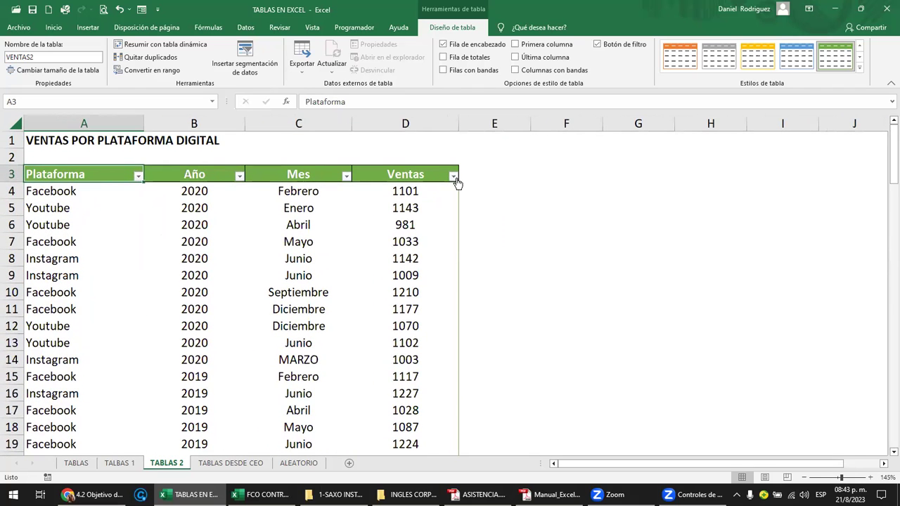
pyautogui.click(496, 176)
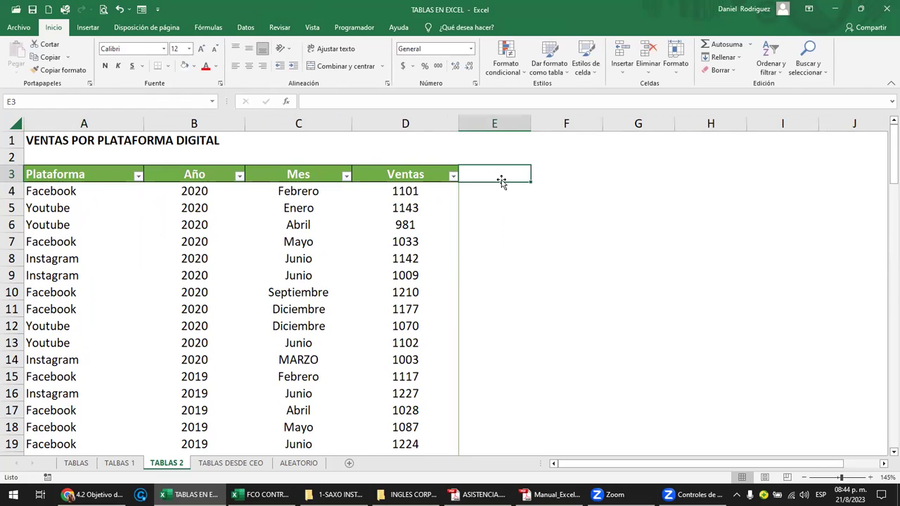
# Enter COSTO as the E3 header so the table gains a fifth column
pyautogui.write('COSTO')
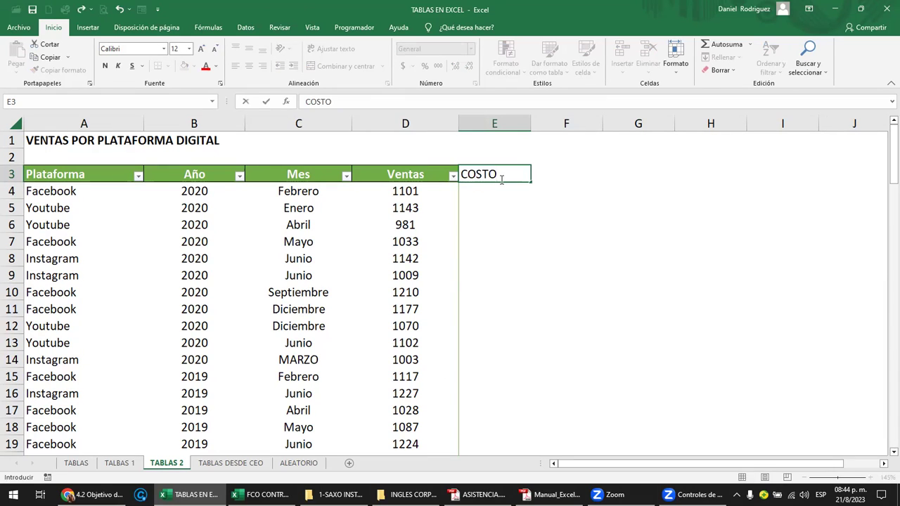
pyautogui.press('Return')
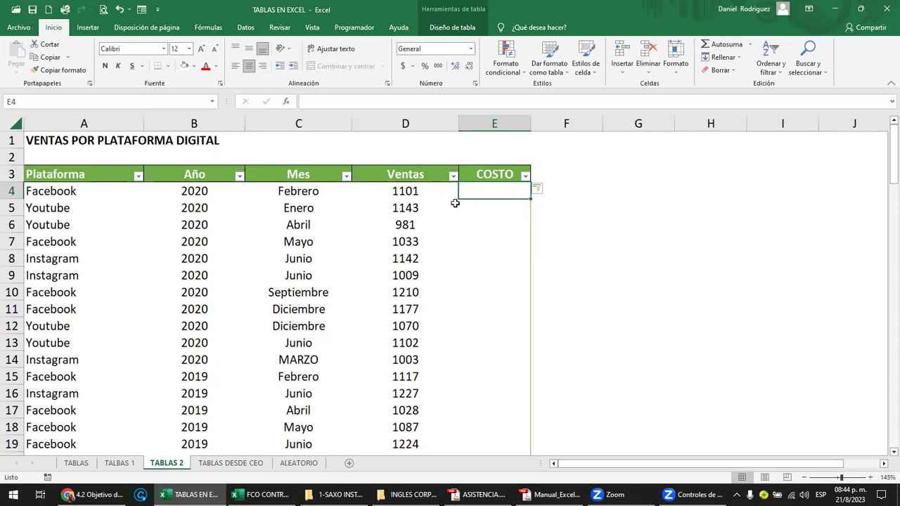
pyautogui.click(408, 171)
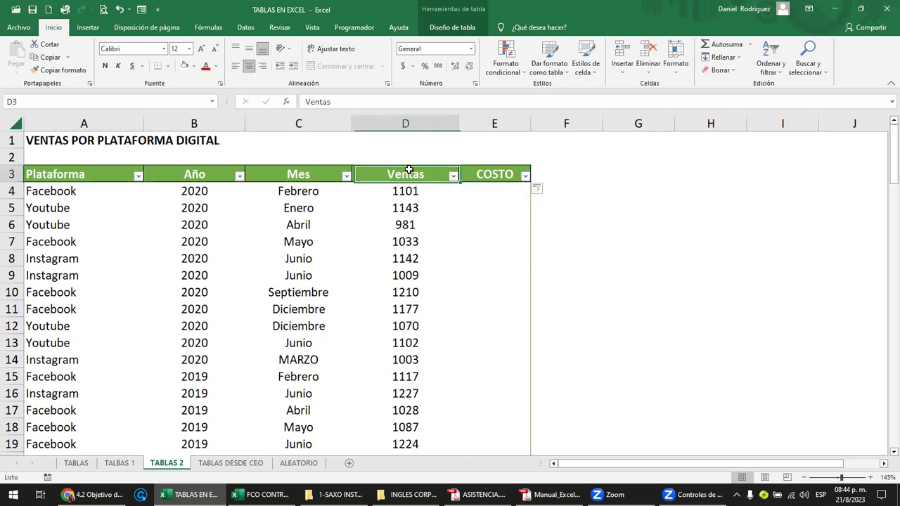
pyautogui.click(460, 28)
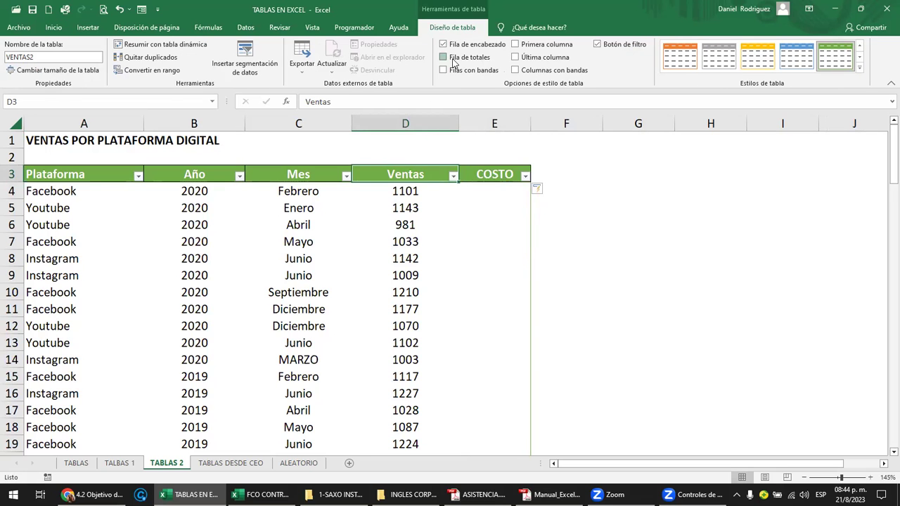
# Add a totals row and set the Ventas total to an average with two decimals
pyautogui.click(454, 59)
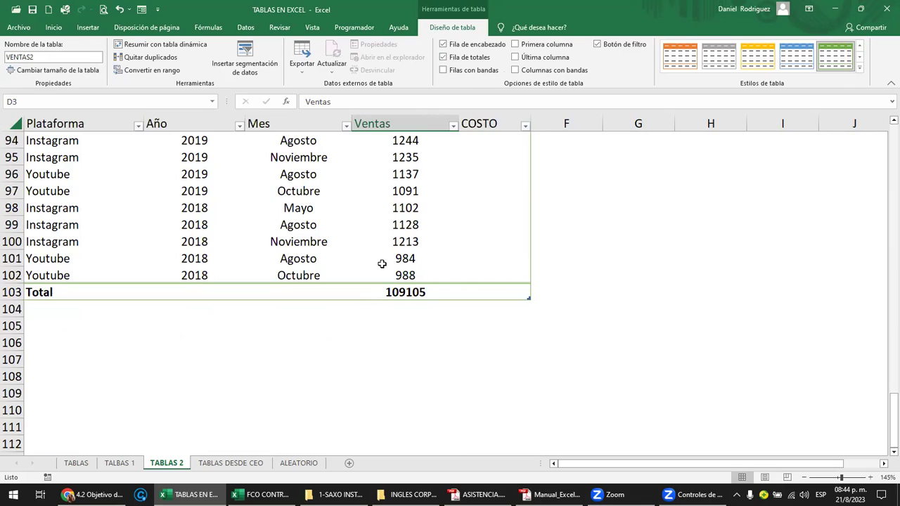
pyautogui.click(413, 292)
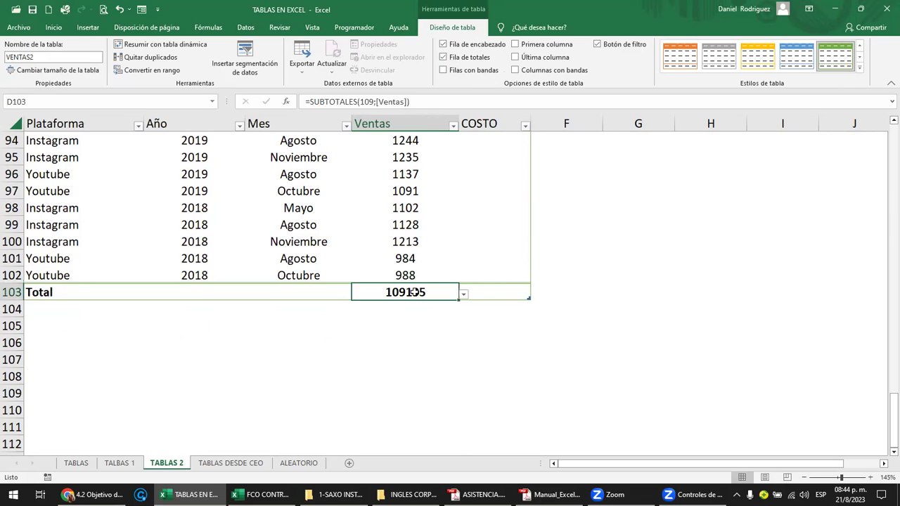
pyautogui.click(464, 295)
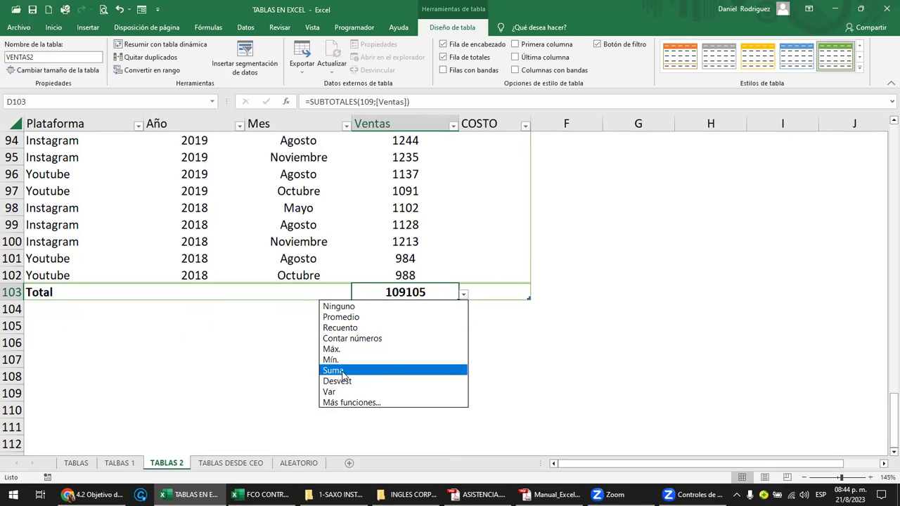
pyautogui.click(356, 317)
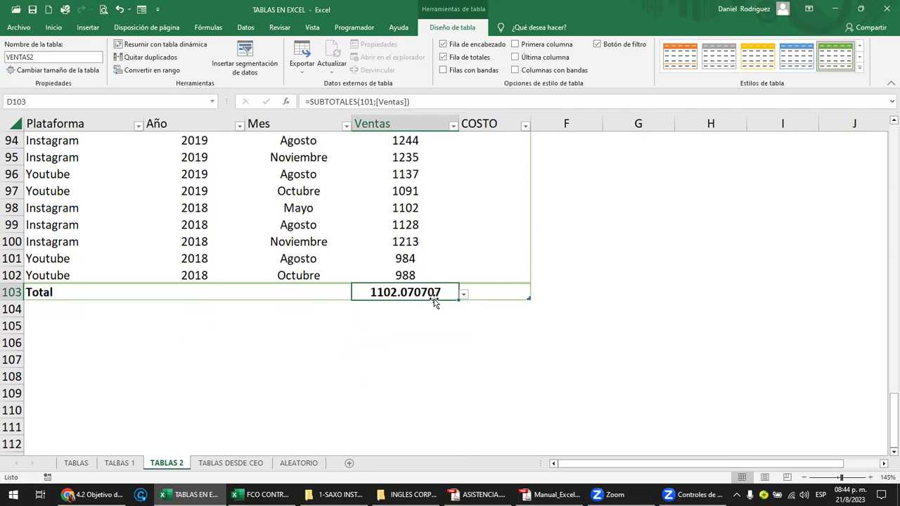
pyautogui.click(53, 26)
pyautogui.click(455, 65)
pyautogui.click(455, 66)
pyautogui.click(468, 65)
pyautogui.click(468, 66)
pyautogui.click(469, 66)
pyautogui.click(469, 66)
pyautogui.click(469, 66)
pyautogui.click(469, 65)
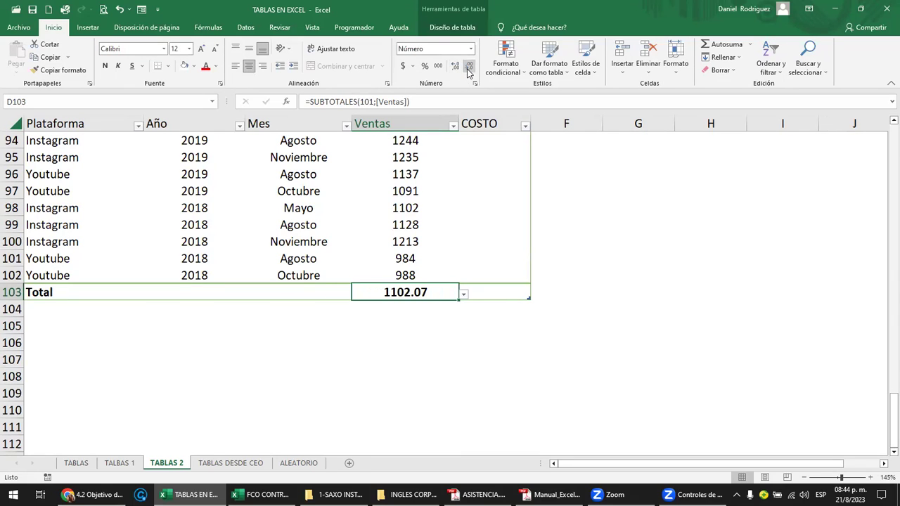
# Try Recuento, Máx. and Mín. on the Ventas total, finally choosing Suma (109105)
pyautogui.click(464, 295)
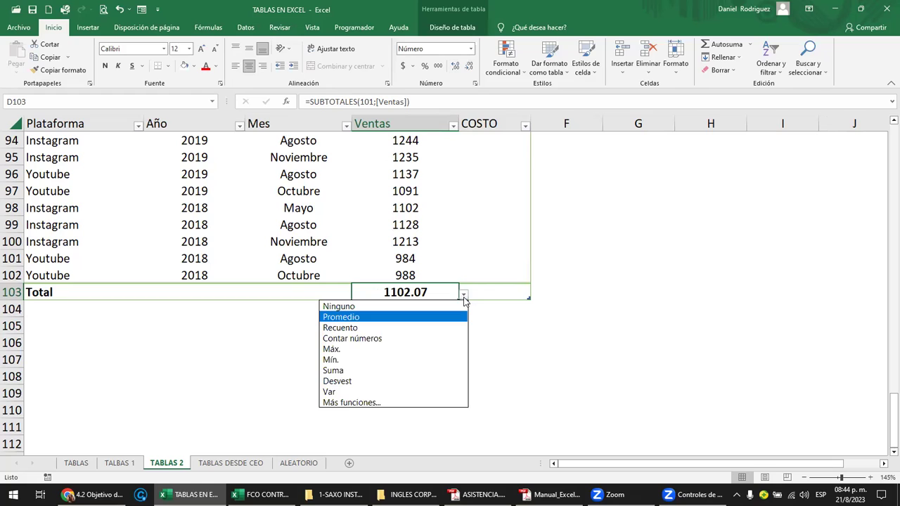
pyautogui.click(365, 329)
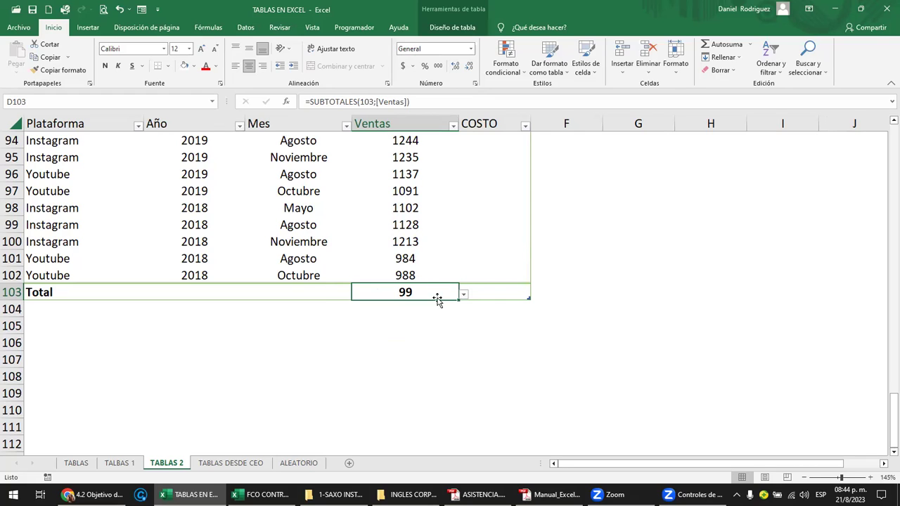
pyautogui.click(463, 296)
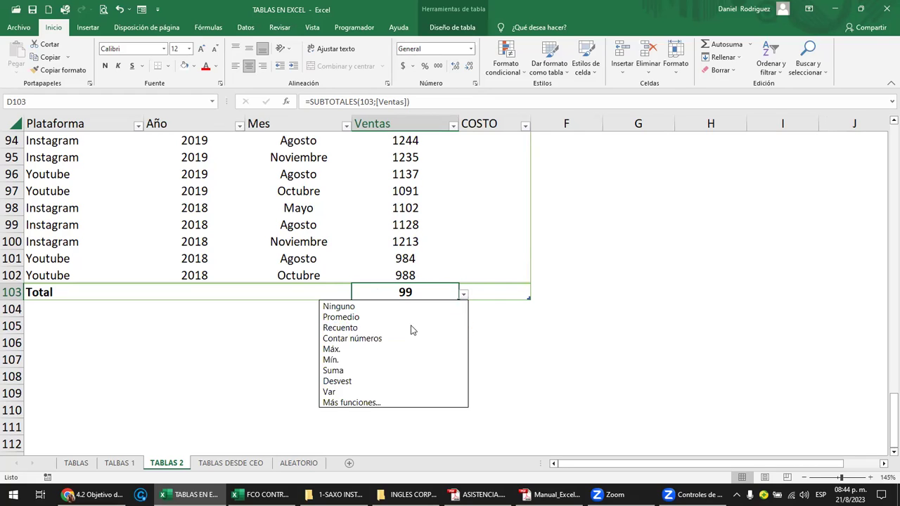
pyautogui.click(360, 349)
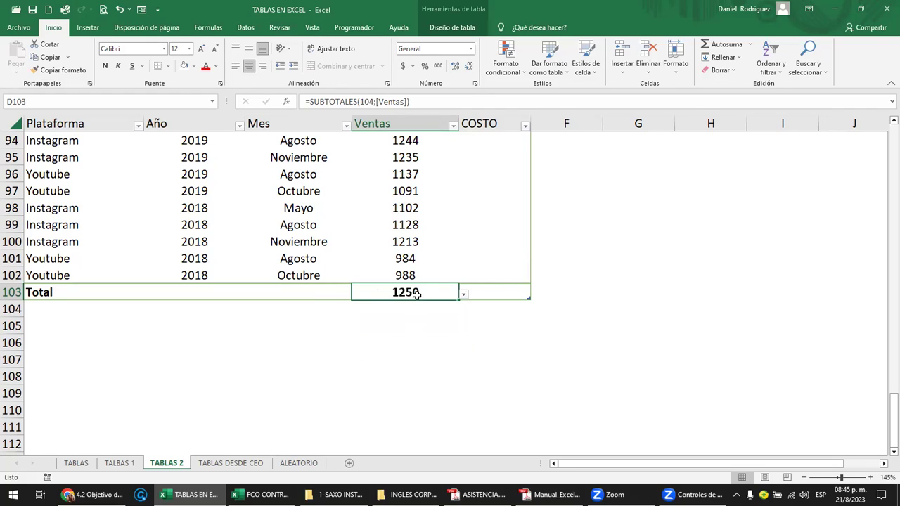
pyautogui.click(462, 295)
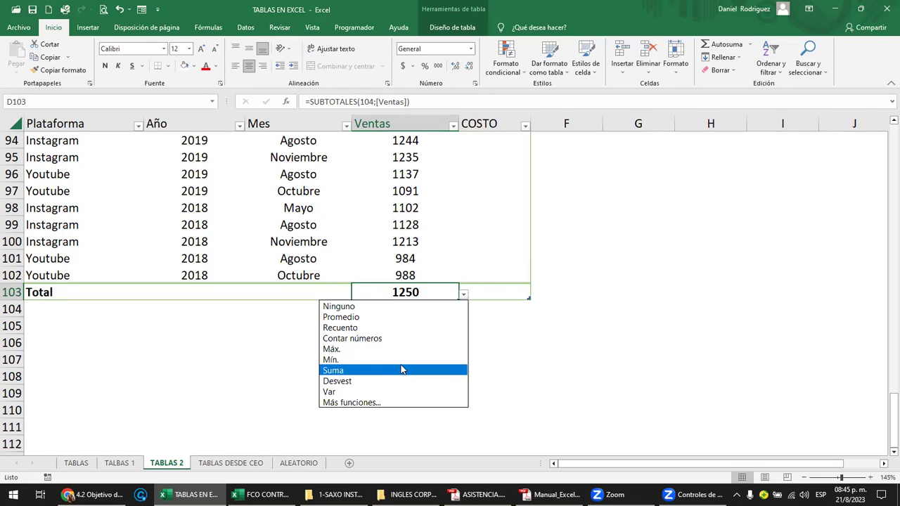
pyautogui.click(394, 360)
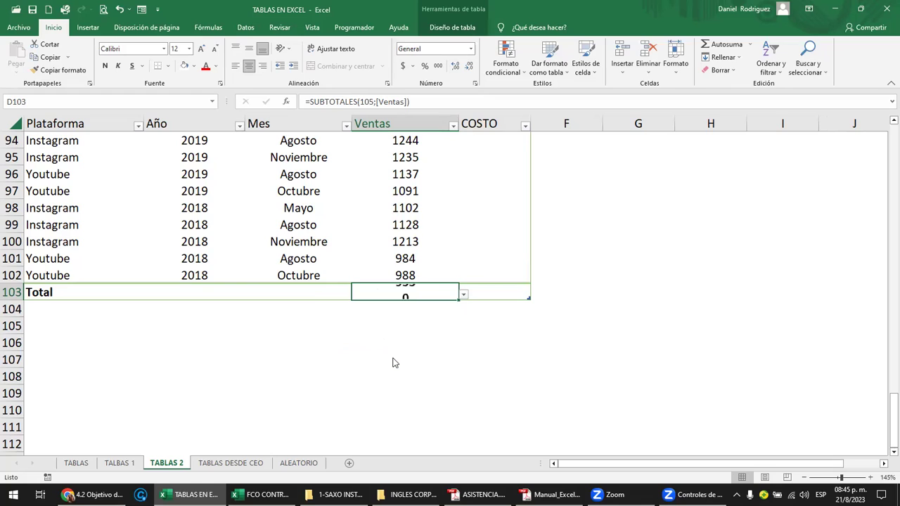
pyautogui.click(463, 295)
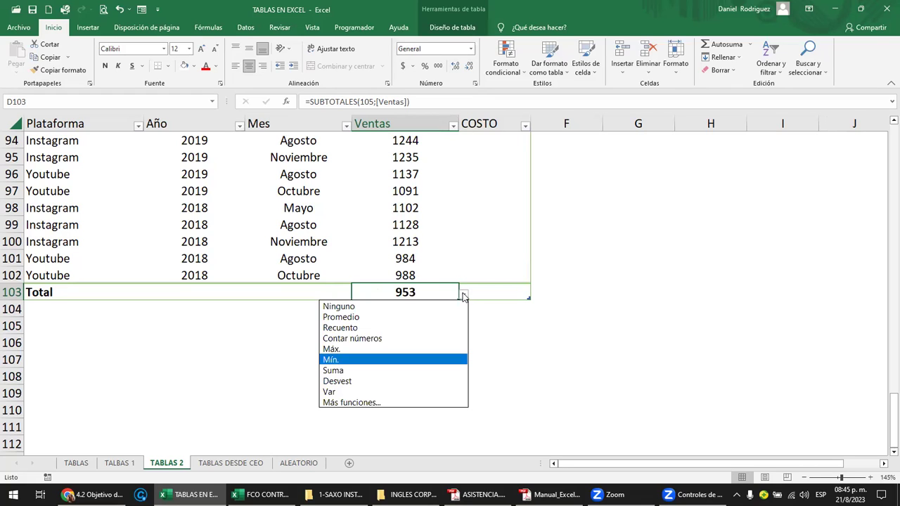
pyautogui.click(372, 369)
pyautogui.click(289, 292)
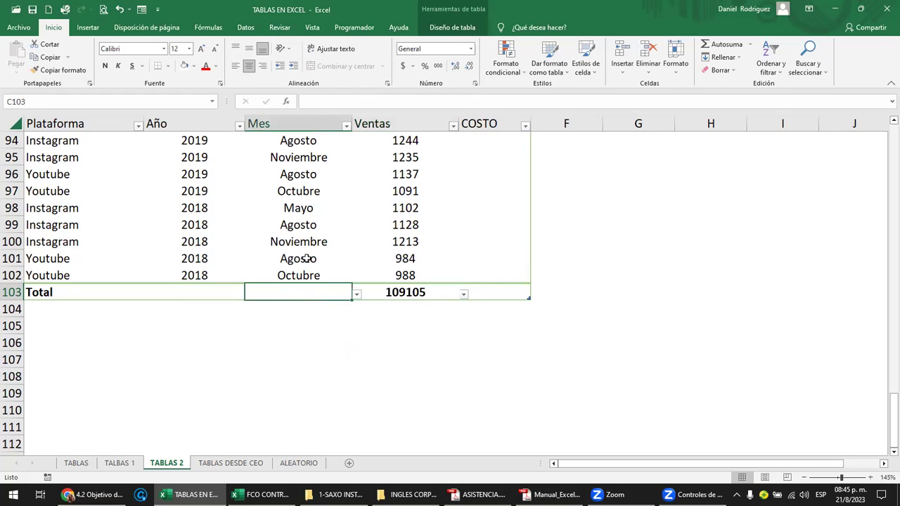
# Try count and numeric-count functions on the Mes total in C103
pyautogui.click(357, 294)
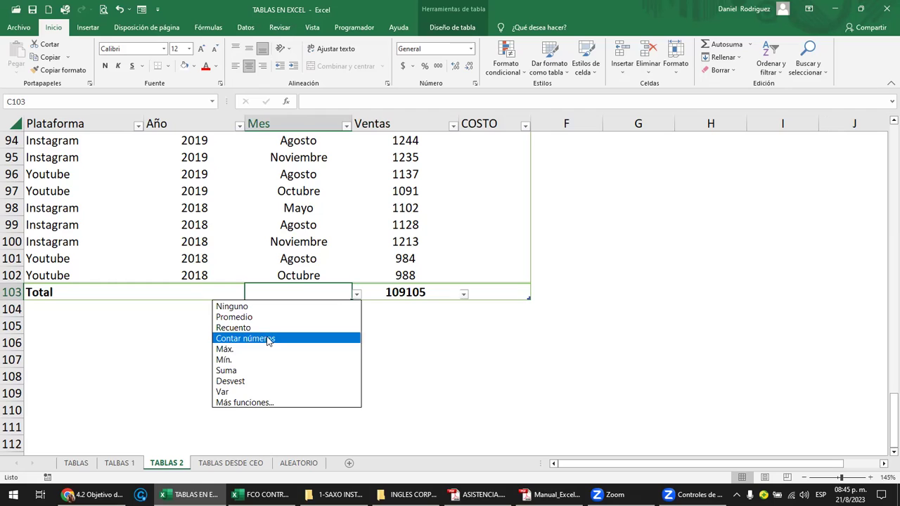
pyautogui.click(264, 329)
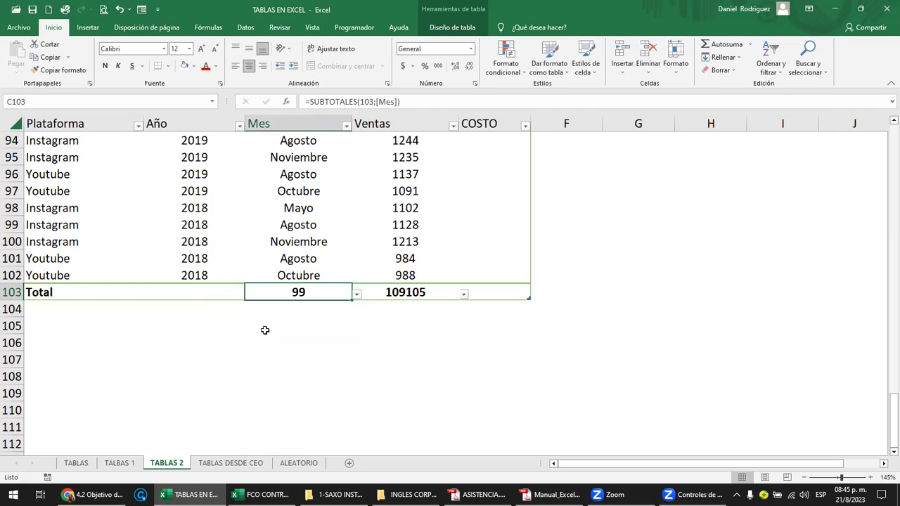
pyautogui.click(357, 294)
pyautogui.click(282, 336)
pyautogui.click(357, 294)
pyautogui.click(261, 328)
# Leave the Año total in B103 with no function
pyautogui.click(202, 292)
pyautogui.click(249, 294)
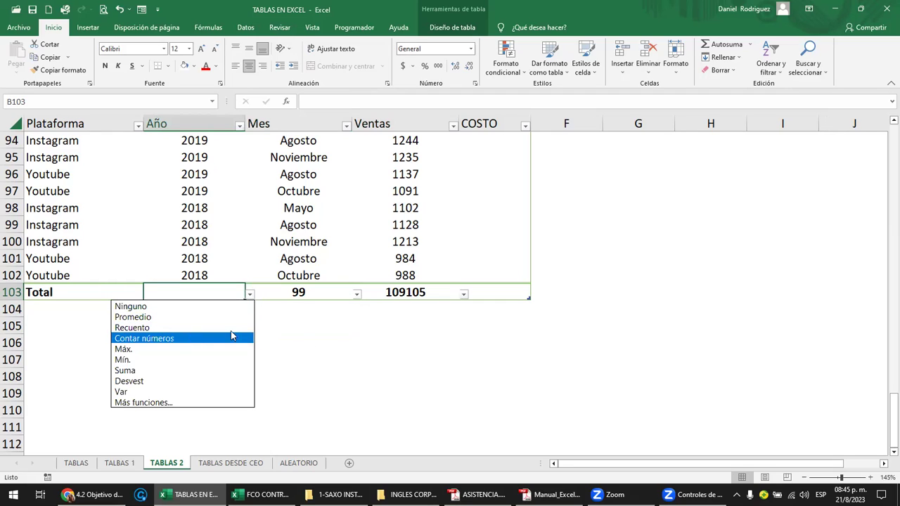
pyautogui.press('Escape')
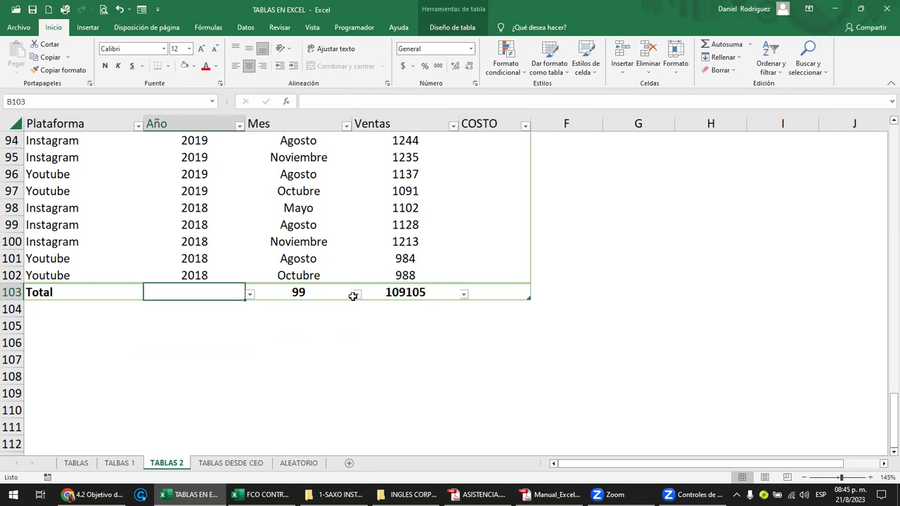
pyautogui.click(271, 325)
pyautogui.click(248, 295)
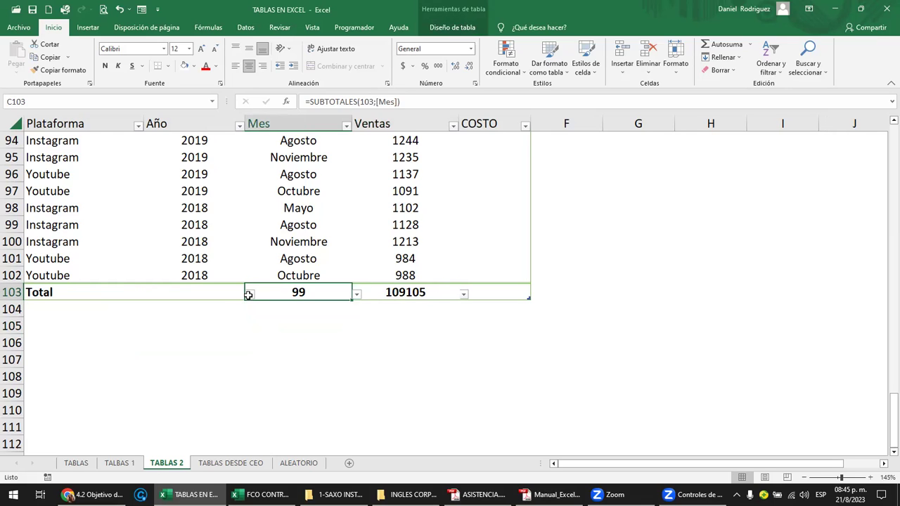
pyautogui.click(235, 293)
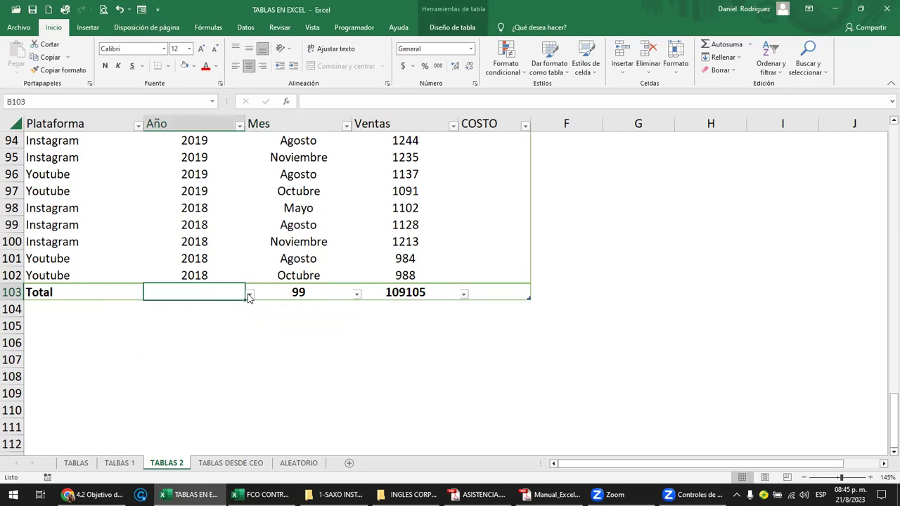
pyautogui.click(249, 296)
pyautogui.click(149, 305)
# Set the Ventas and Mes totals to Ninguno, leaving only the Total label
pyautogui.click(355, 294)
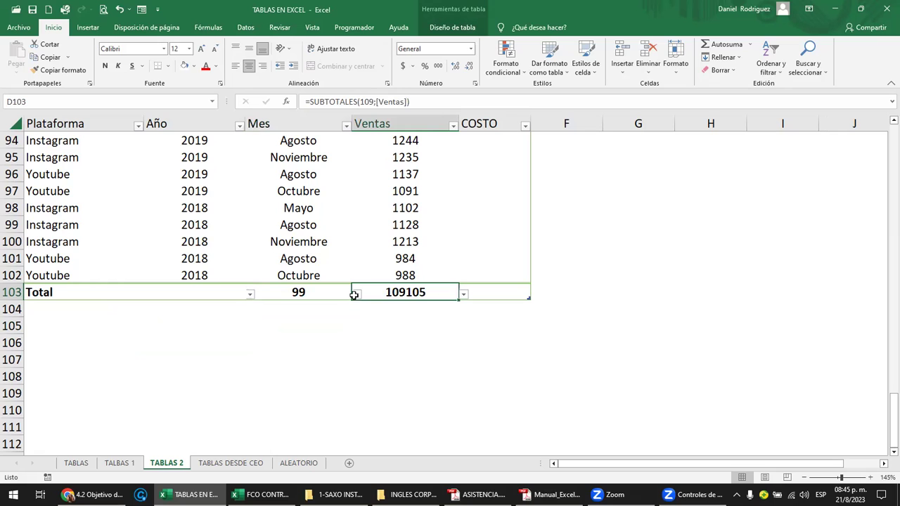
pyautogui.click(464, 294)
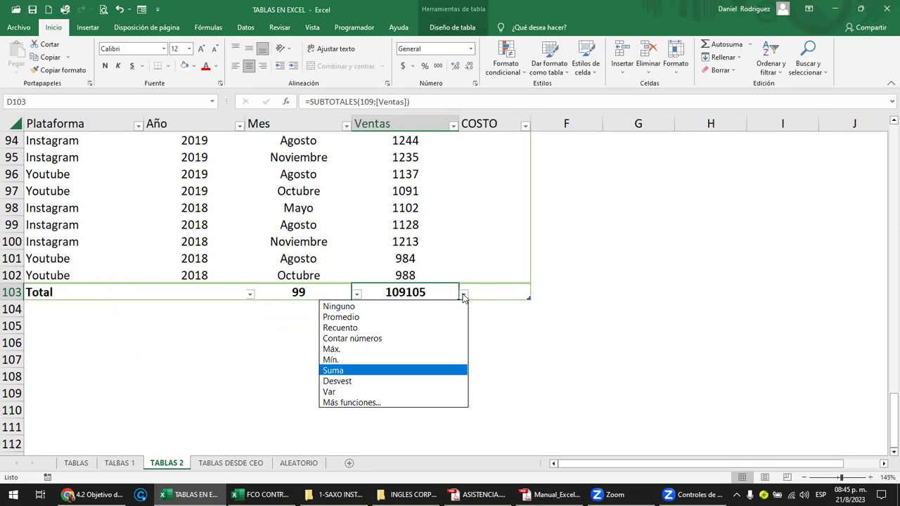
pyautogui.click(396, 306)
pyautogui.click(302, 294)
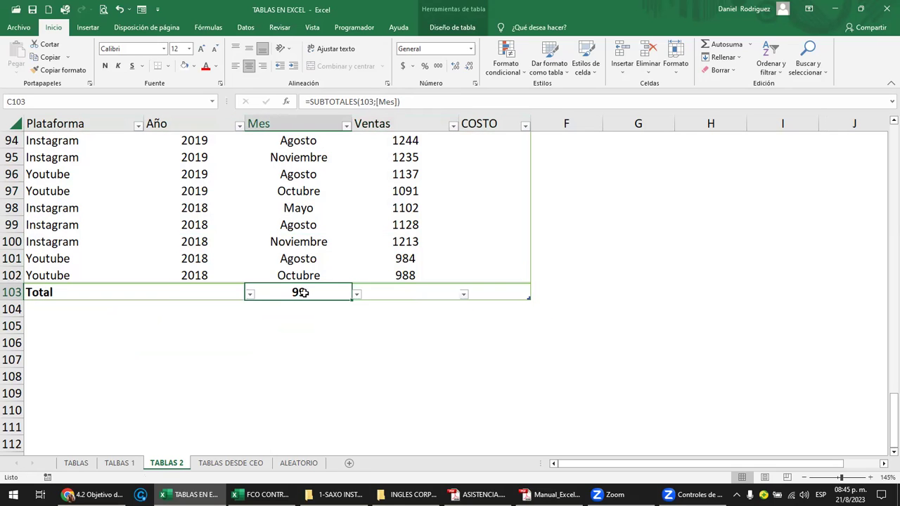
pyautogui.click(357, 295)
pyautogui.click(300, 307)
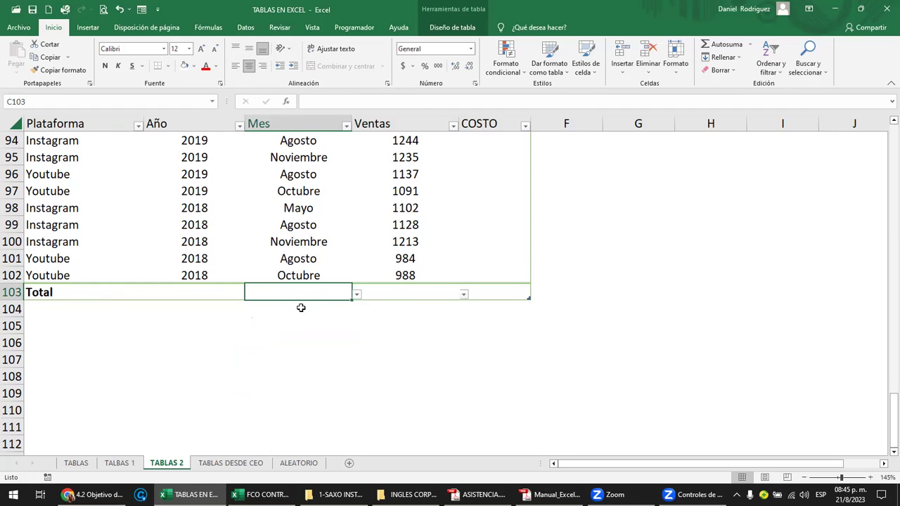
pyautogui.click(121, 291)
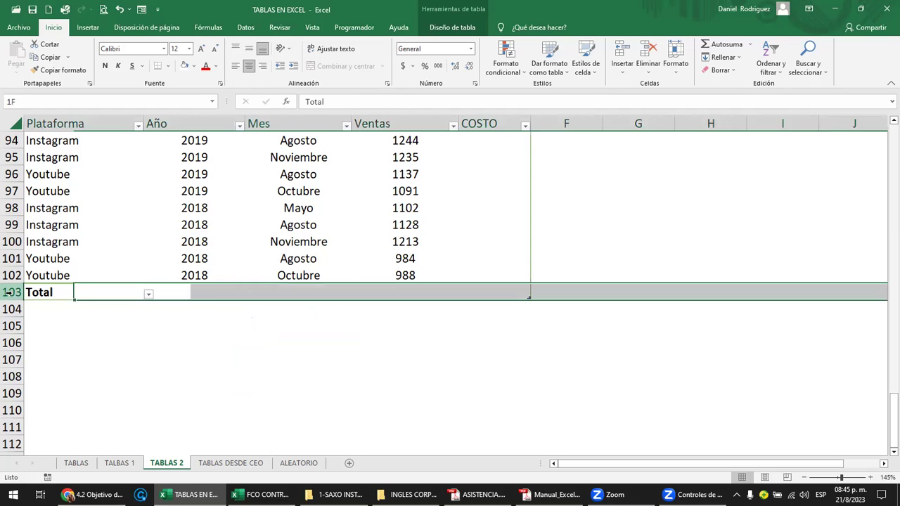
pyautogui.click(187, 322)
pyautogui.scroll(3, 359, 267)
pyautogui.click(361, 257)
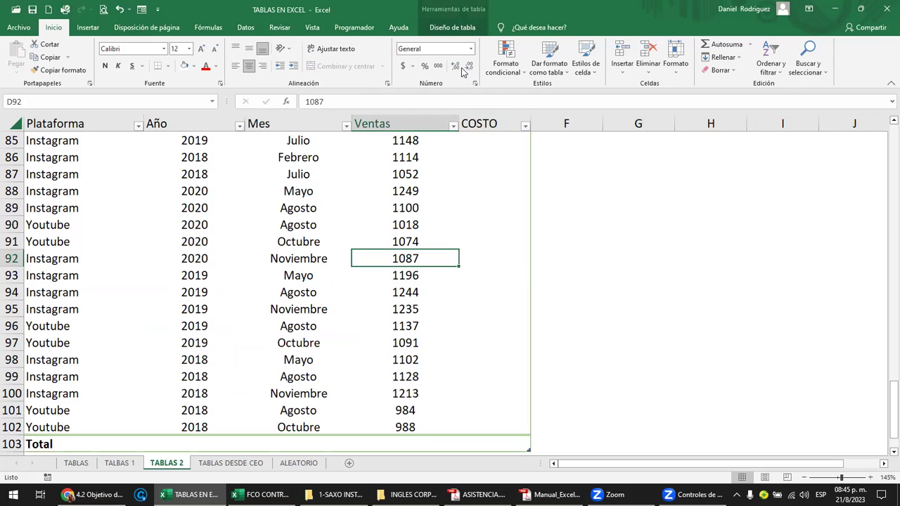
pyautogui.click(453, 27)
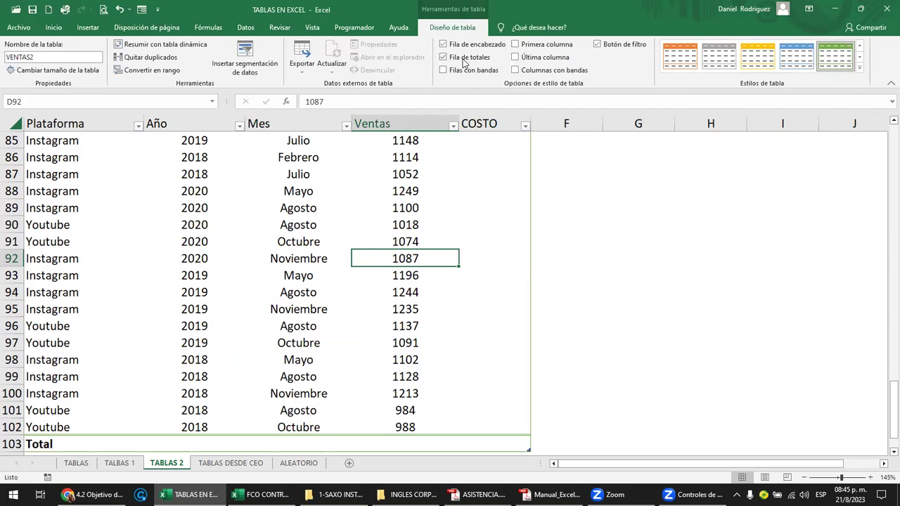
# Turn off Fila de totales so VENTAS2 ends at data row 102
pyautogui.click(464, 58)
pyautogui.scroll(-2, 527, 252)
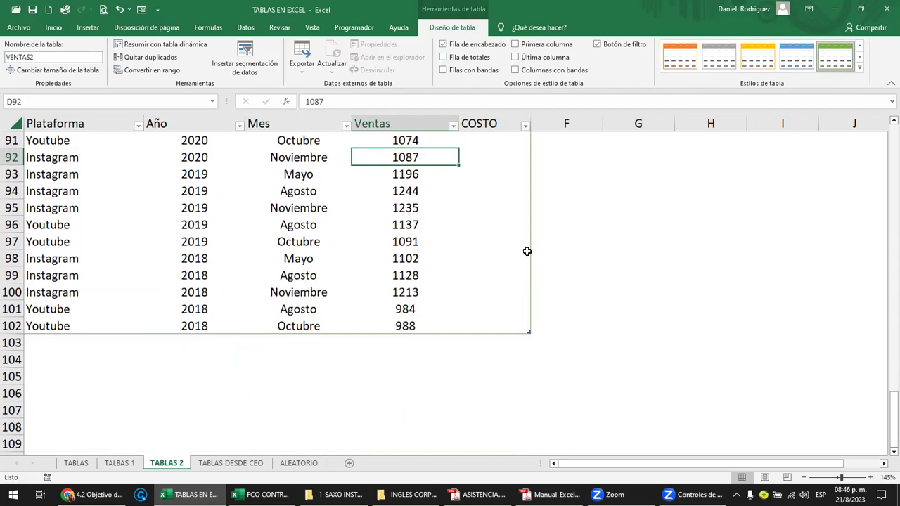
pyautogui.scroll(11, 526, 252)
pyautogui.scroll(2, 527, 251)
pyautogui.scroll(11, 527, 252)
pyautogui.scroll(6, 526, 251)
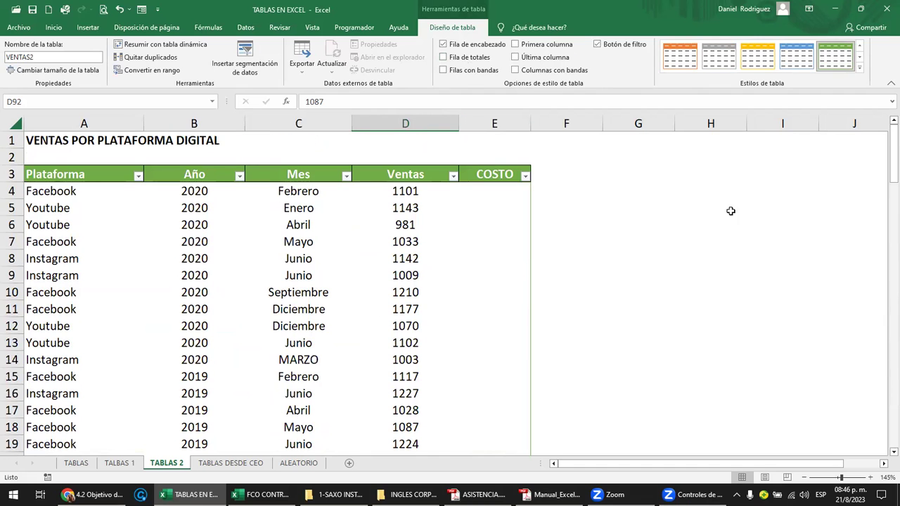
pyautogui.click(552, 174)
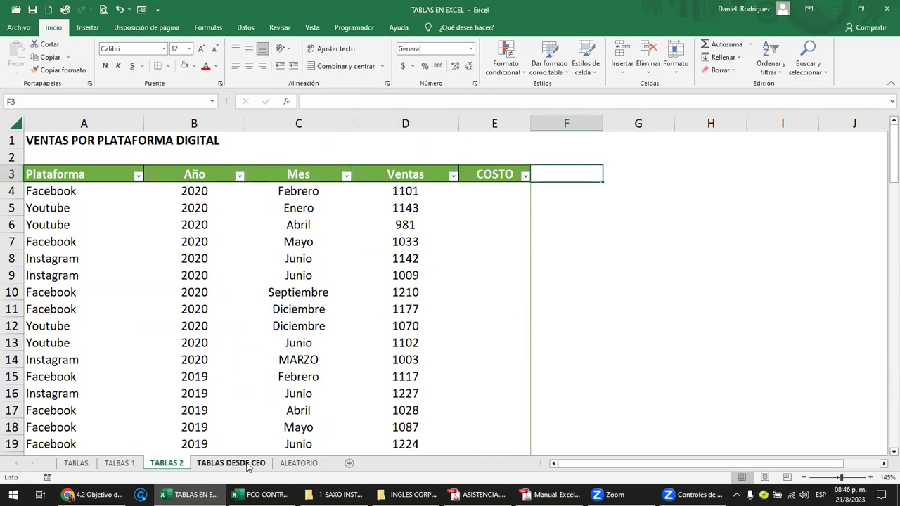
# Go to TABLAS DESDE CERO and select the empty ranges A6:B11 and E6:G11
pyautogui.click(248, 464)
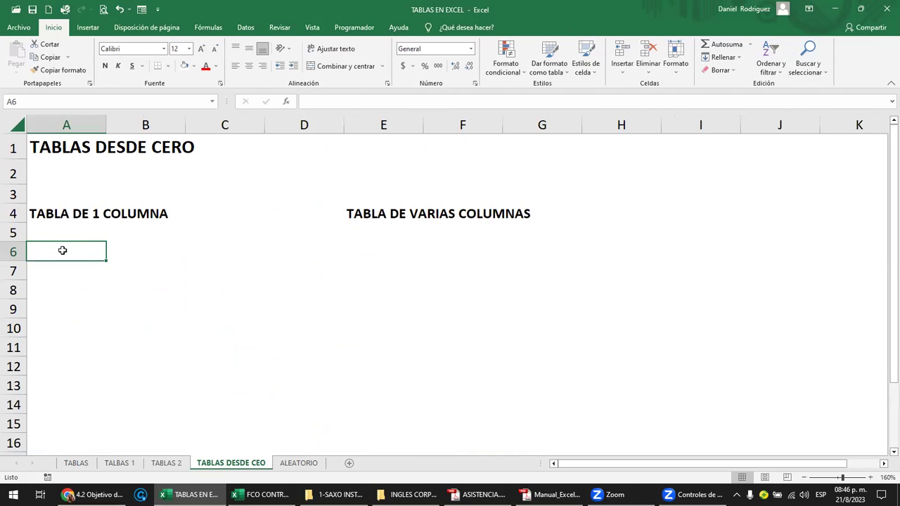
pyautogui.moveTo(62, 250); pyautogui.dragTo(143, 346)
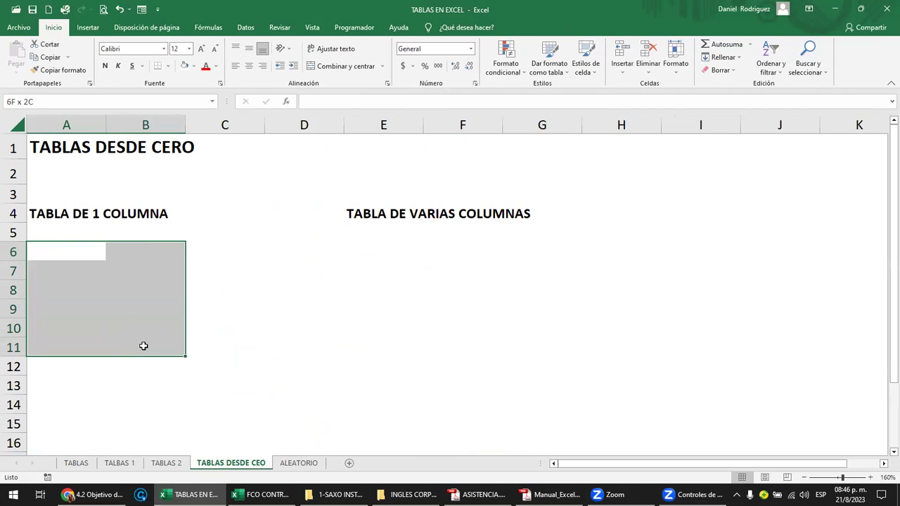
pyautogui.moveTo(359, 249); pyautogui.dragTo(534, 349)
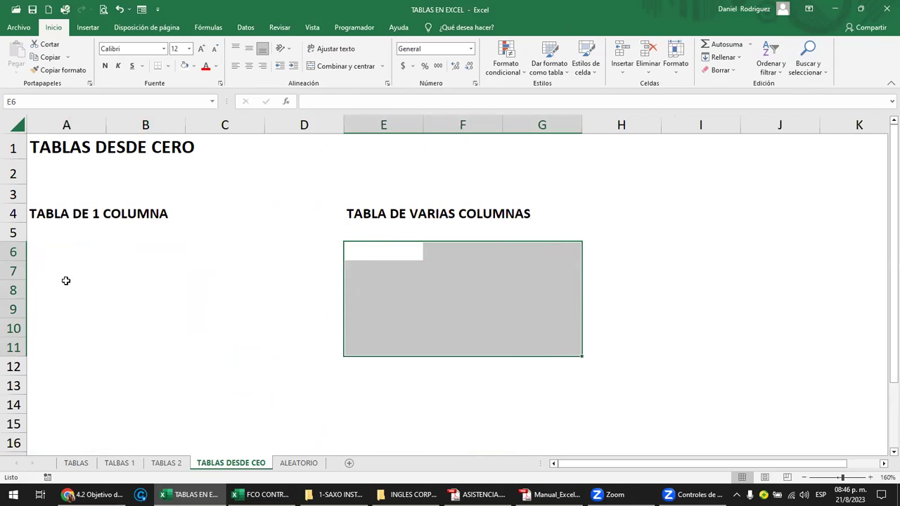
pyautogui.click(59, 251)
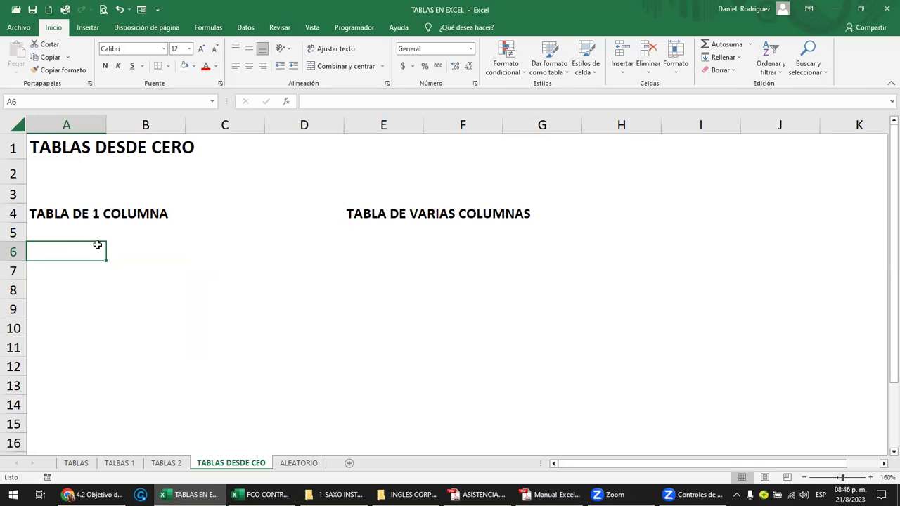
# Turn cell A6 into a one-column table with headers using Ctrl+T, giving an empty Columna1 table
pyautogui.hotkey('ctrl', 't')
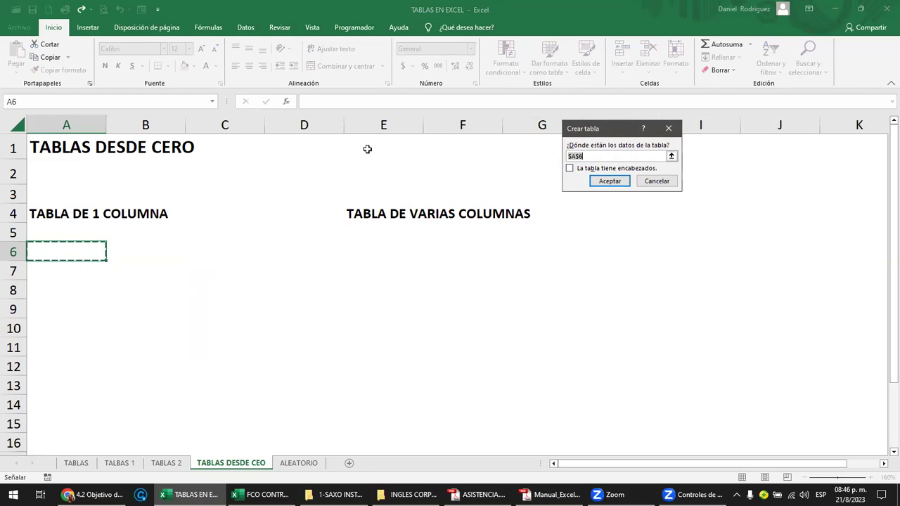
pyautogui.click(571, 169)
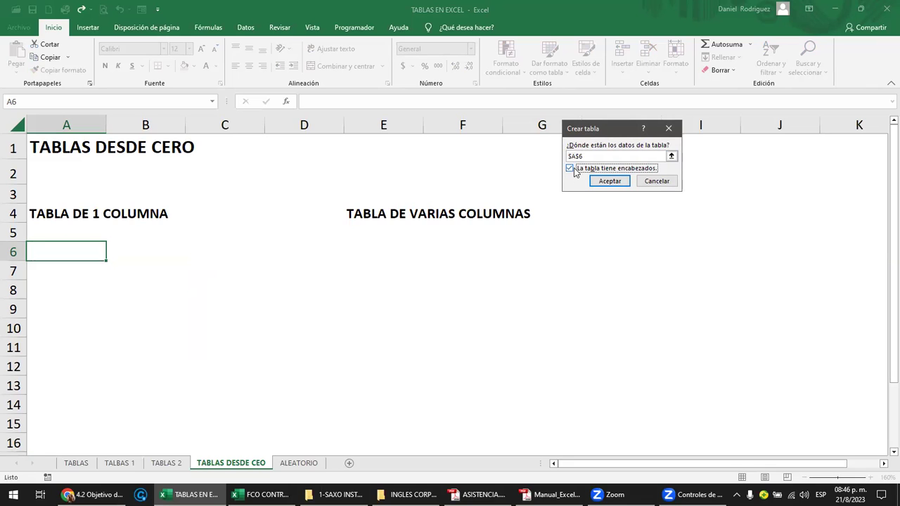
pyautogui.click(598, 182)
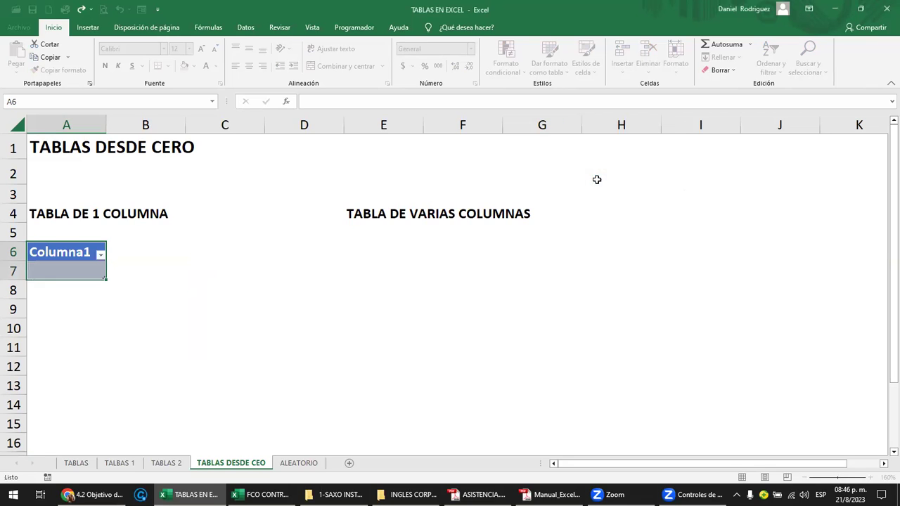
pyautogui.click(89, 273)
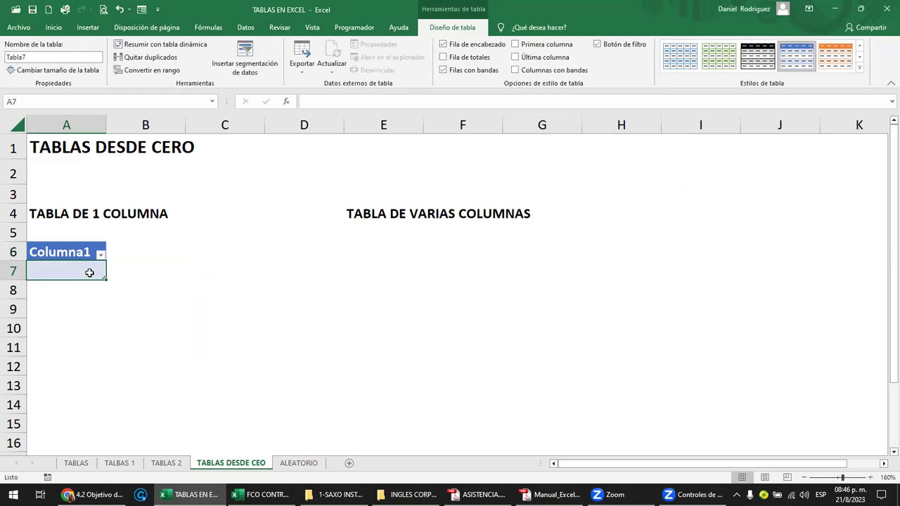
pyautogui.click(194, 252)
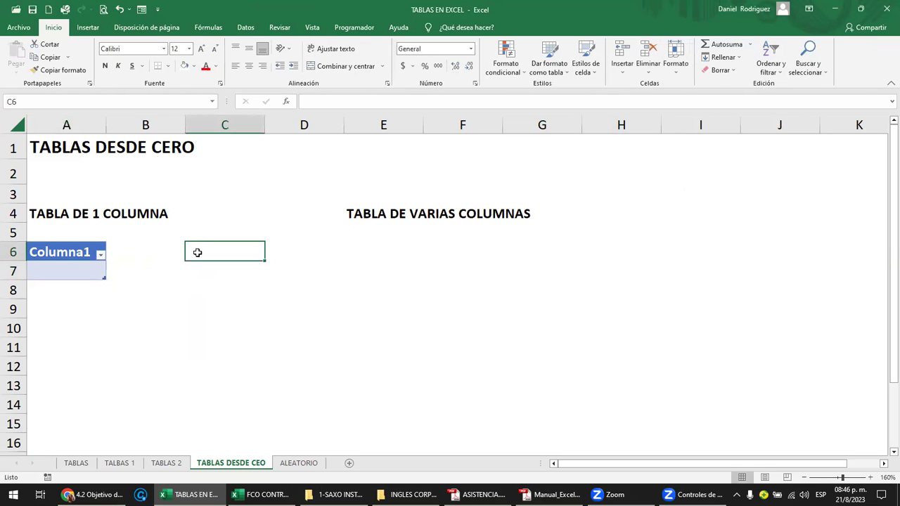
# Insert a second empty one-column table, Tabla8, at C6 from Insertar > Tabla
pyautogui.click(94, 29)
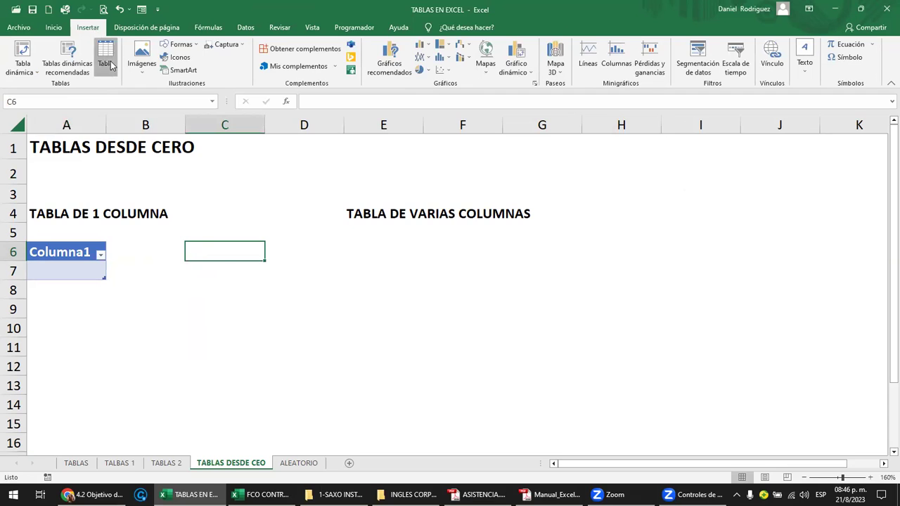
pyautogui.click(106, 57)
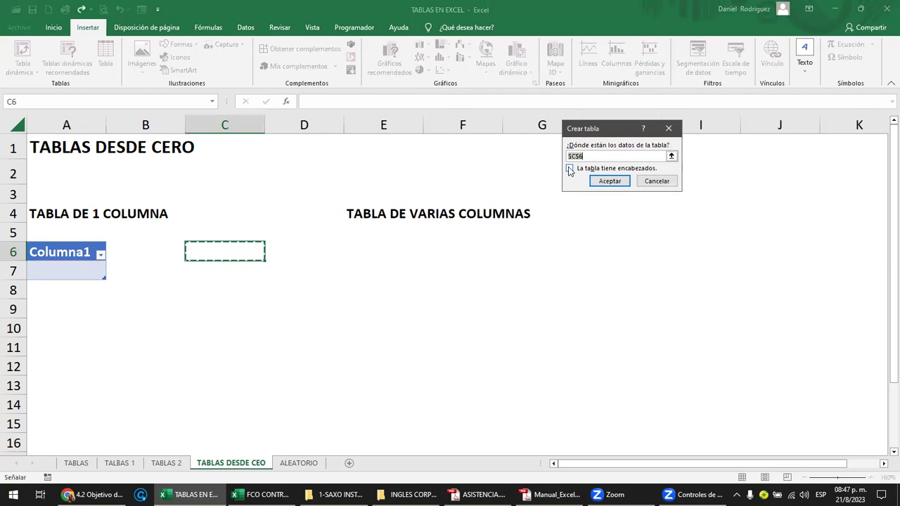
pyautogui.click(609, 182)
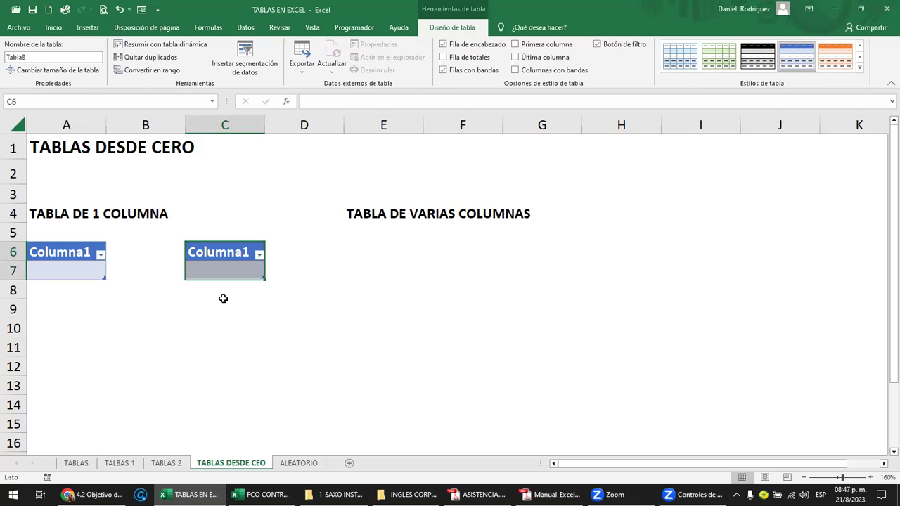
pyautogui.click(216, 272)
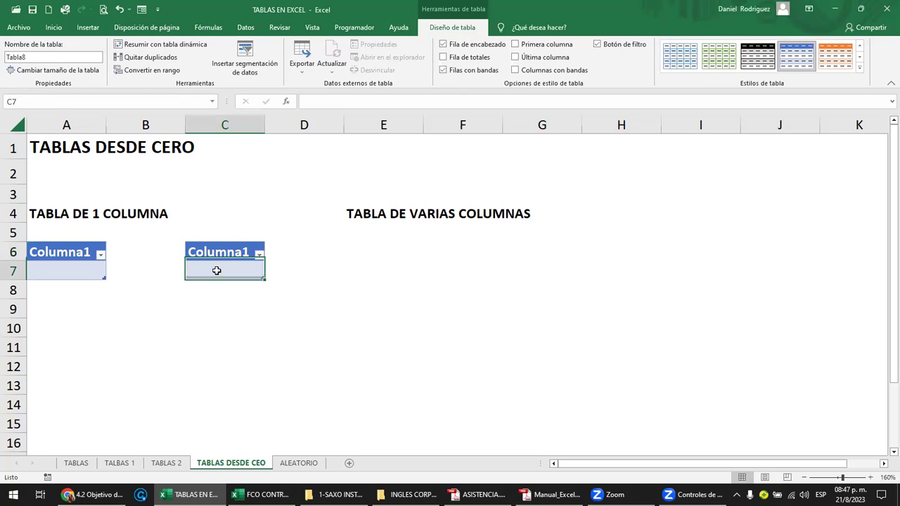
# Rename the first table's header to NOMBRE and enter JOSE in A7
pyautogui.click(69, 253)
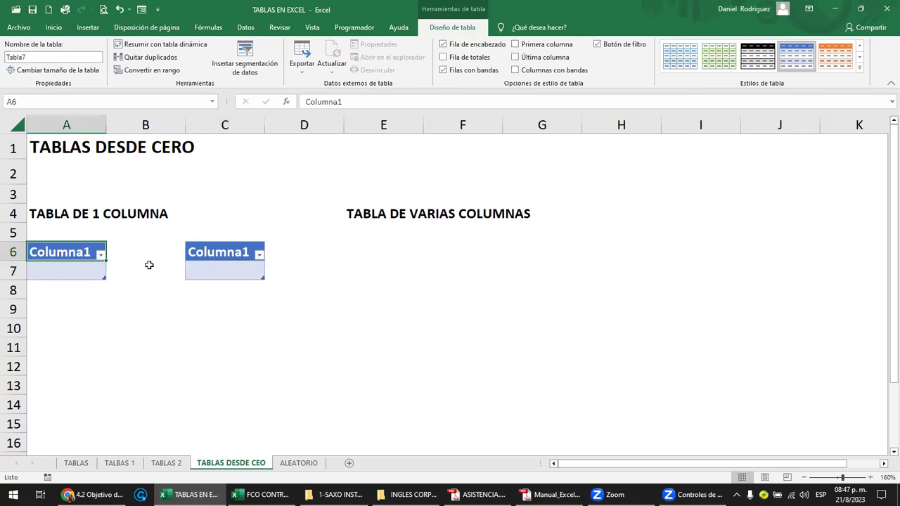
pyautogui.write('NOMBRE')
pyautogui.press('Return')
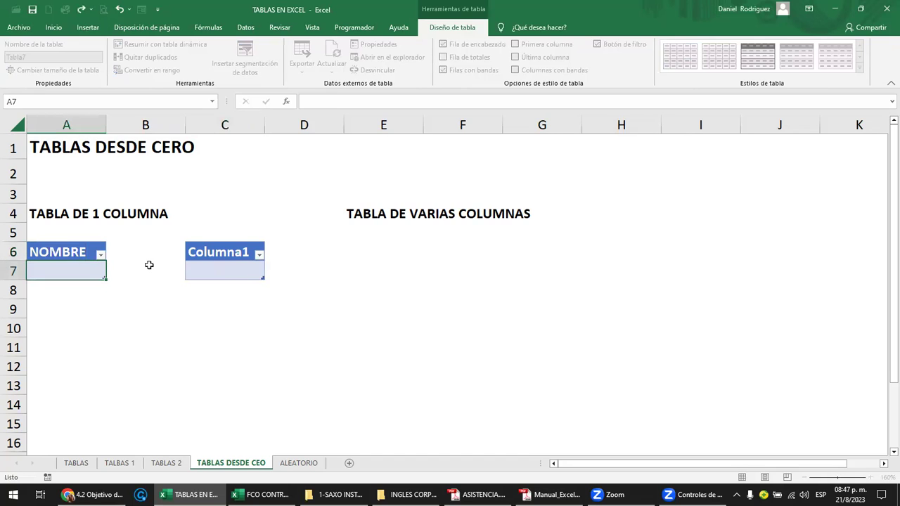
pyautogui.write('JOS')
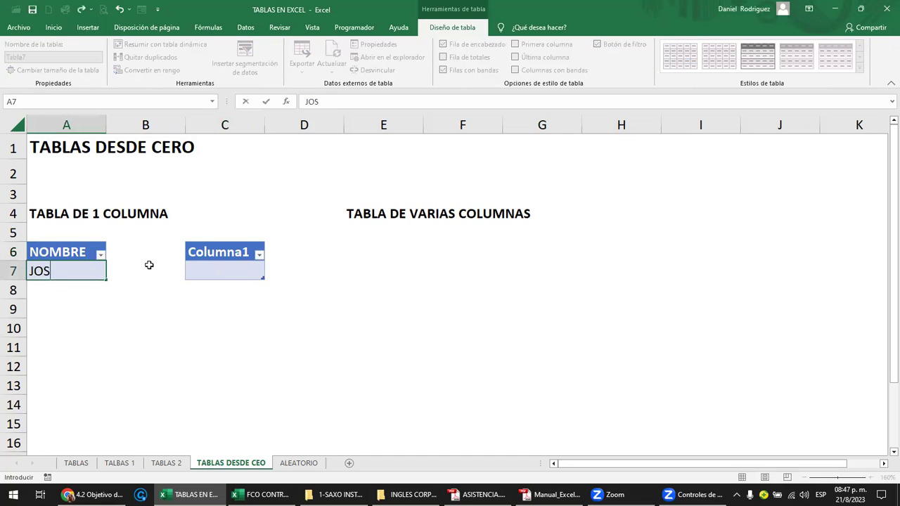
pyautogui.write('E')
pyautogui.press('Return')
pyautogui.press('Return')
pyautogui.press('Return')
pyautogui.press('Up')
pyautogui.press('Up')
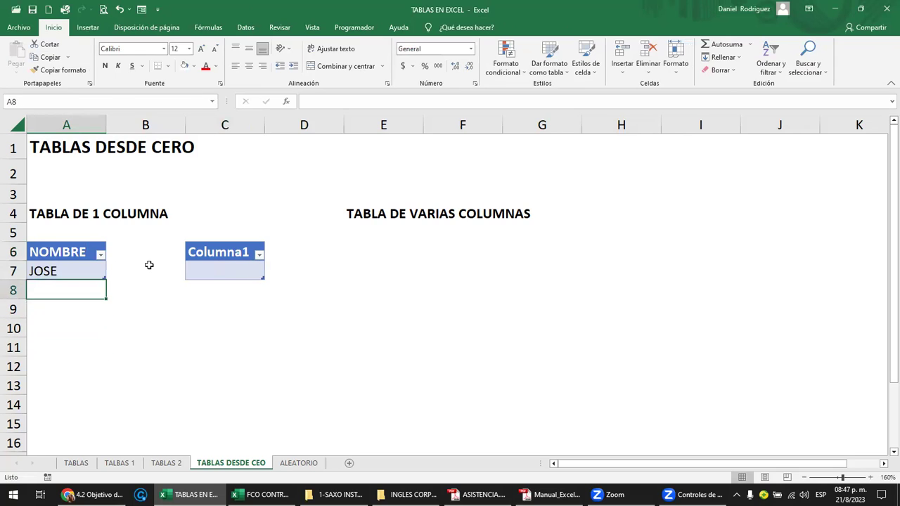
pyautogui.press('Up')
pyautogui.press('Down')
pyautogui.press('Down')
pyautogui.press('Down')
pyautogui.press('Up')
pyautogui.press('Up')
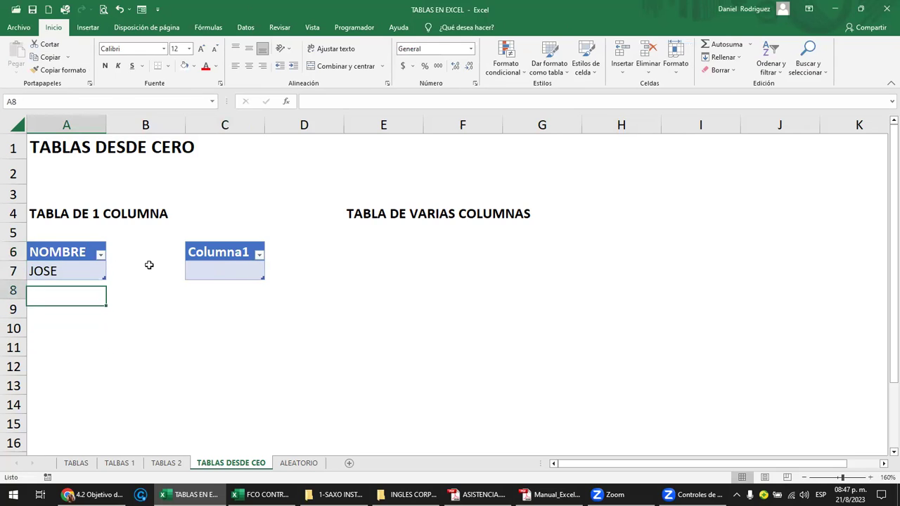
pyautogui.press('Up')
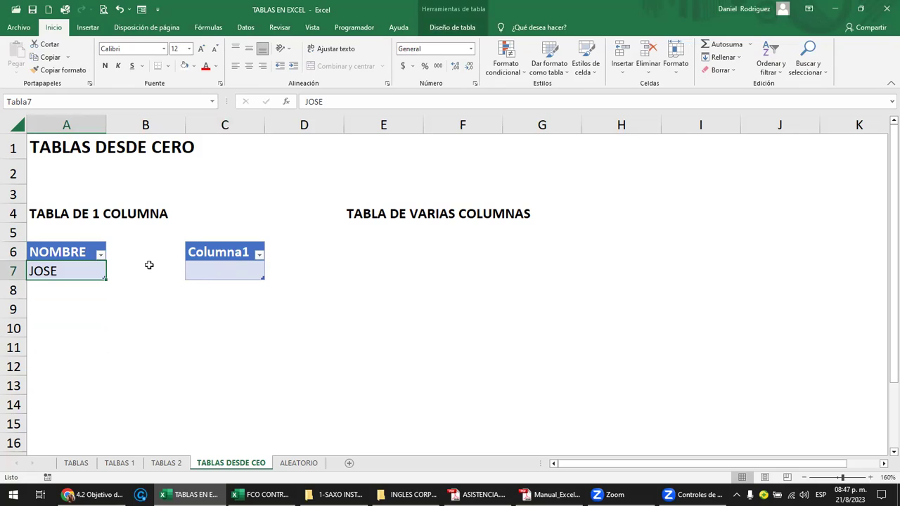
pyautogui.press('Down')
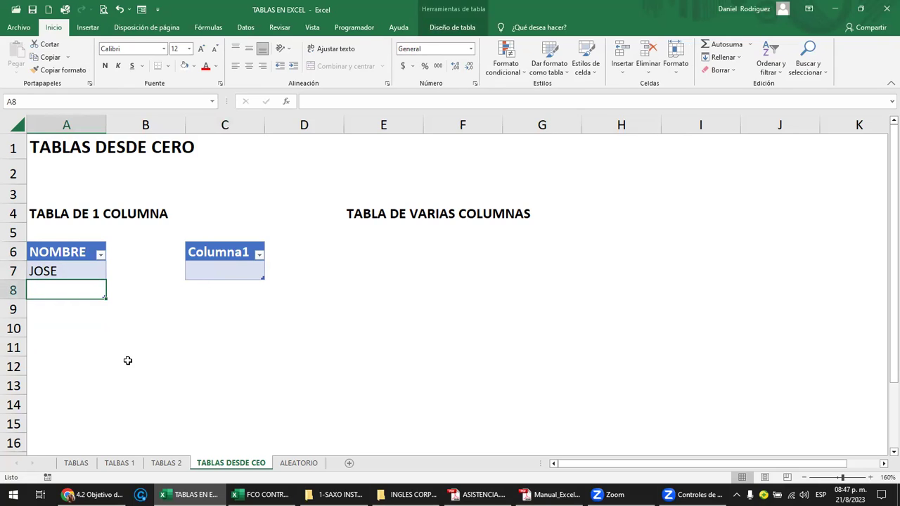
pyautogui.press('Down')
pyautogui.press('Down')
pyautogui.press('Down')
pyautogui.press('Down')
pyautogui.press('Down')
# Rename the second table's header in C6 to APELLIDO
pyautogui.click(250, 267)
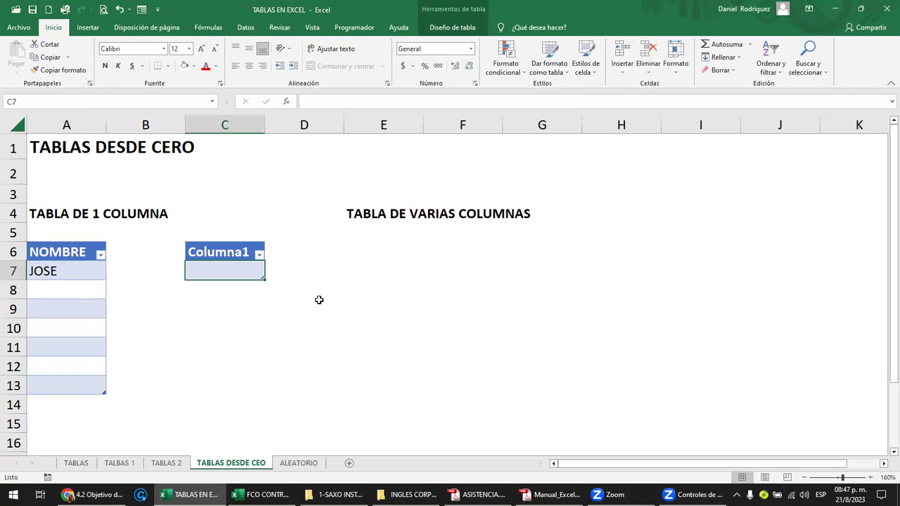
pyautogui.click(234, 253)
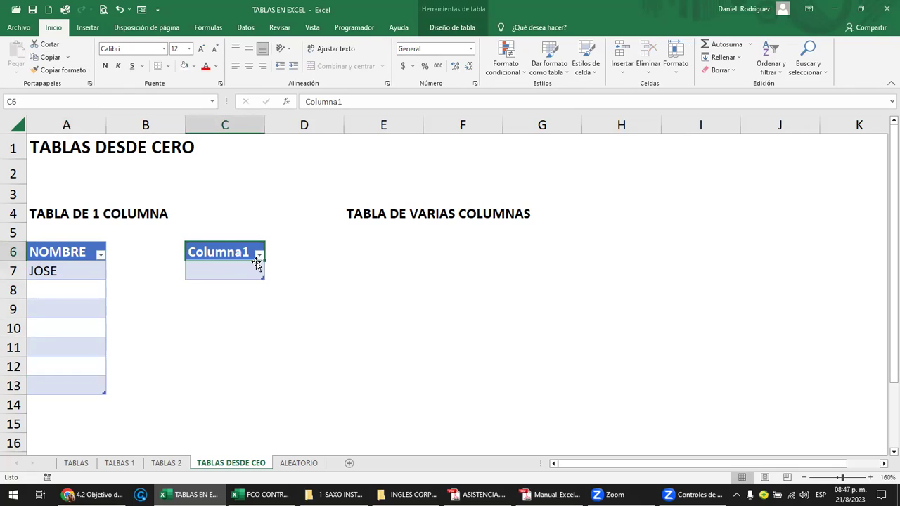
pyautogui.write('APELLIDO')
pyautogui.press('Return')
pyautogui.press('Return')
pyautogui.press('Return')
pyautogui.press('Return')
pyautogui.press('Return')
pyautogui.press('Return')
# Enter the surnames RODOS, CLAY, FLORES and ROX in C7:C10
pyautogui.press('Up')
pyautogui.press('Up')
pyautogui.press('Up')
pyautogui.press('Up')
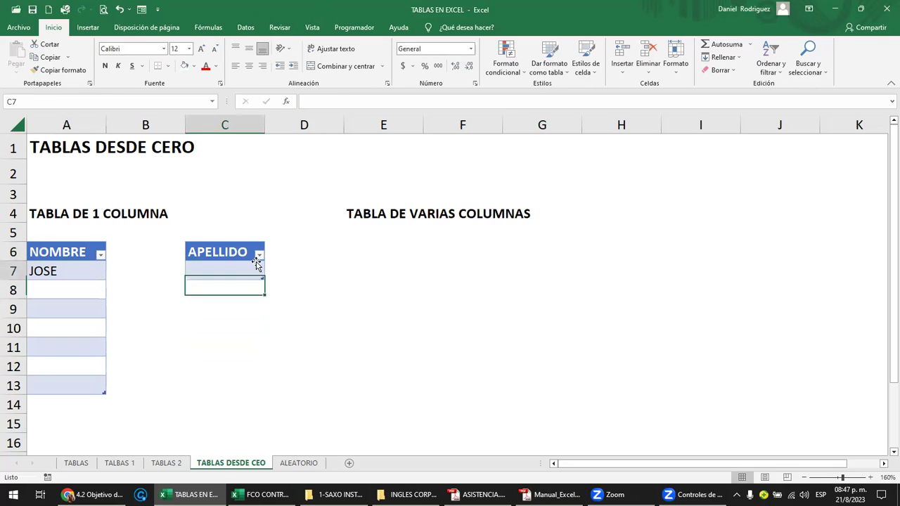
pyautogui.press('Up')
pyautogui.write('RODOS')
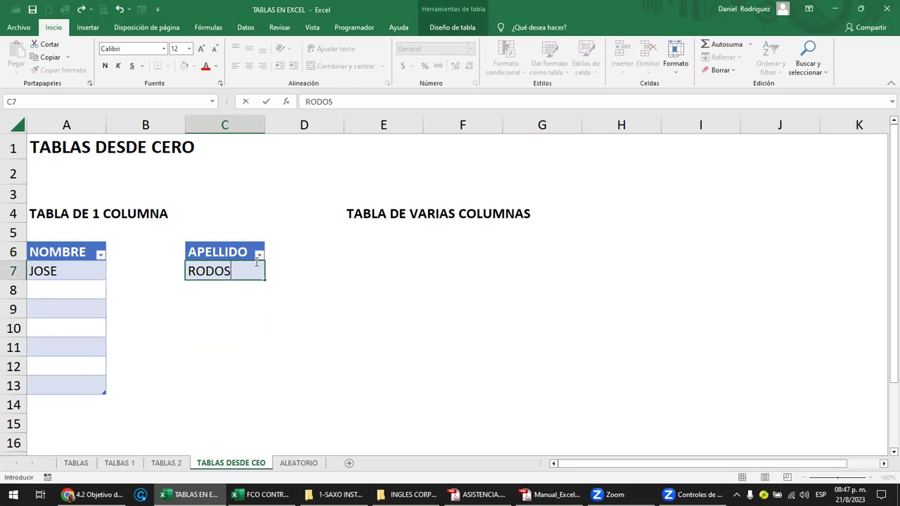
pyautogui.press('Return')
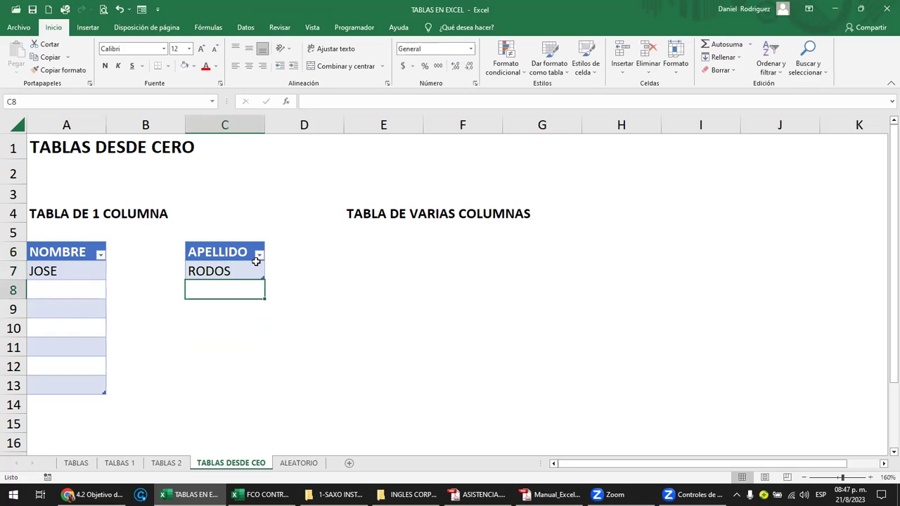
pyautogui.click(256, 263)
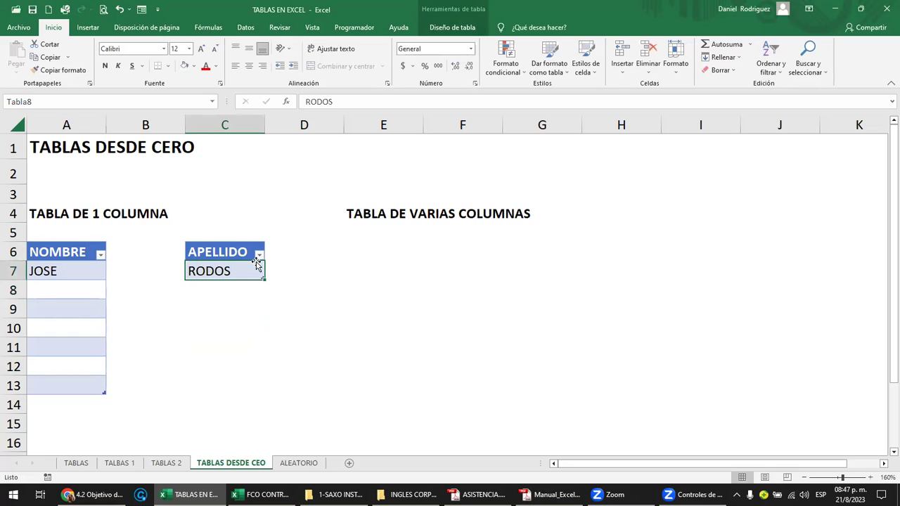
pyautogui.press('Return')
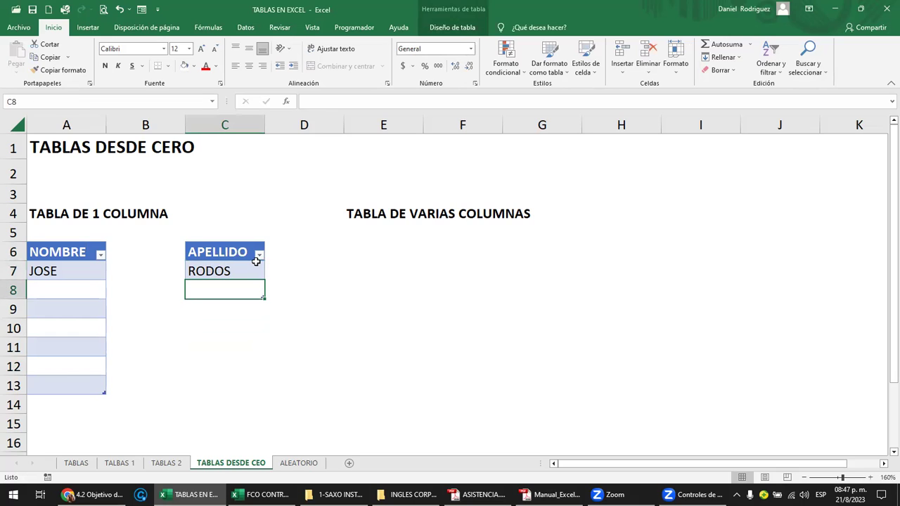
pyautogui.write('CLAY')
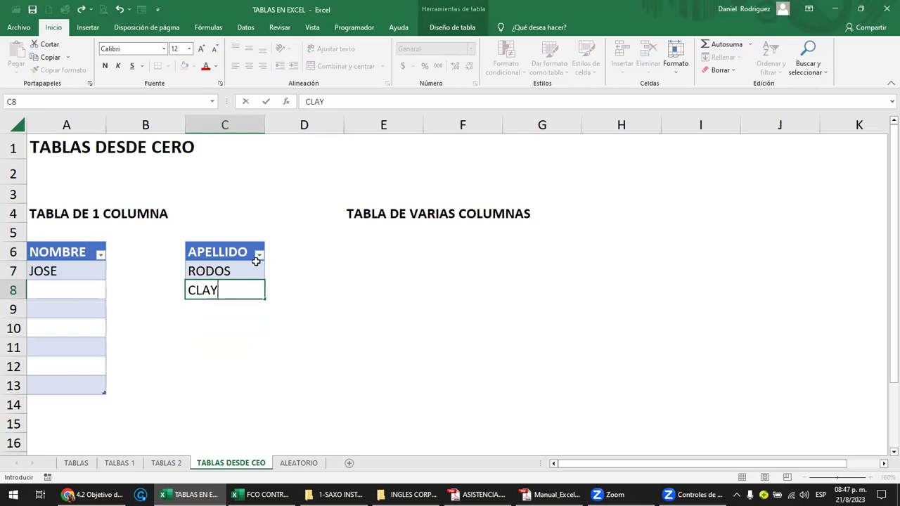
pyautogui.press('Return')
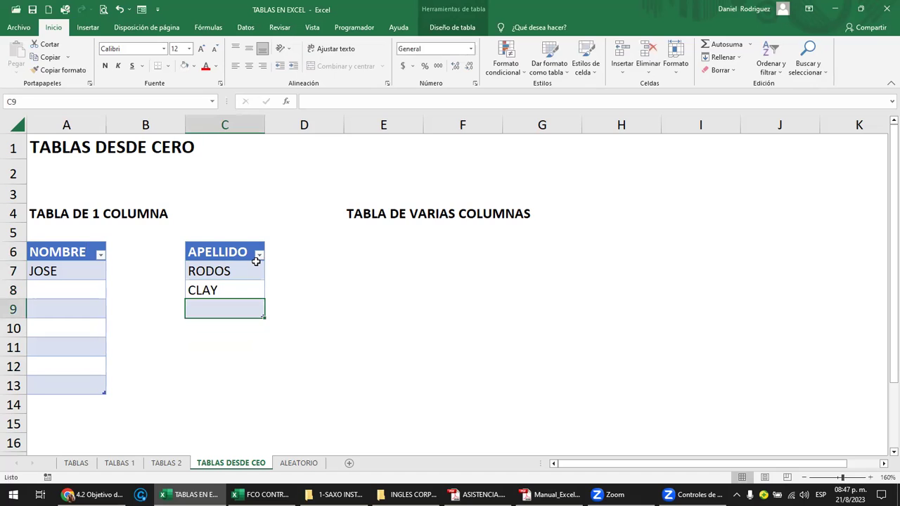
pyautogui.write('FLORES')
pyautogui.press('Return')
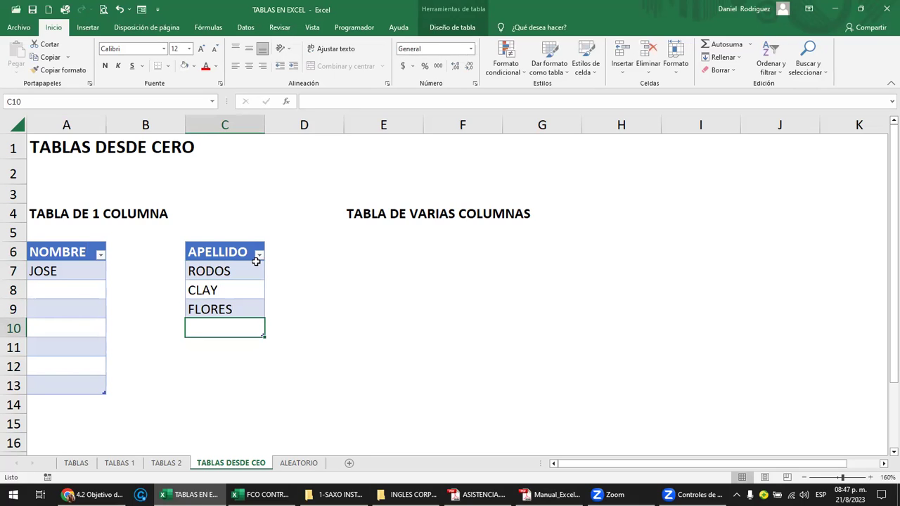
pyautogui.write('ROX')
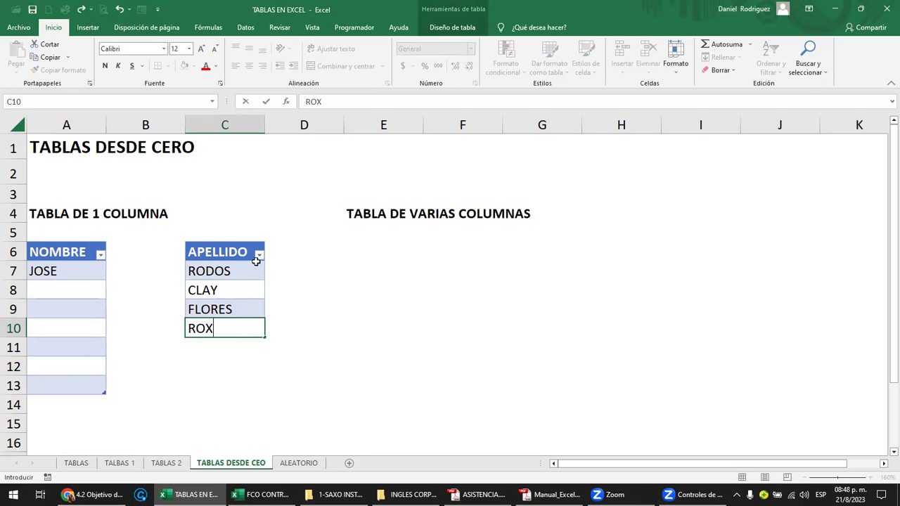
pyautogui.press('Return')
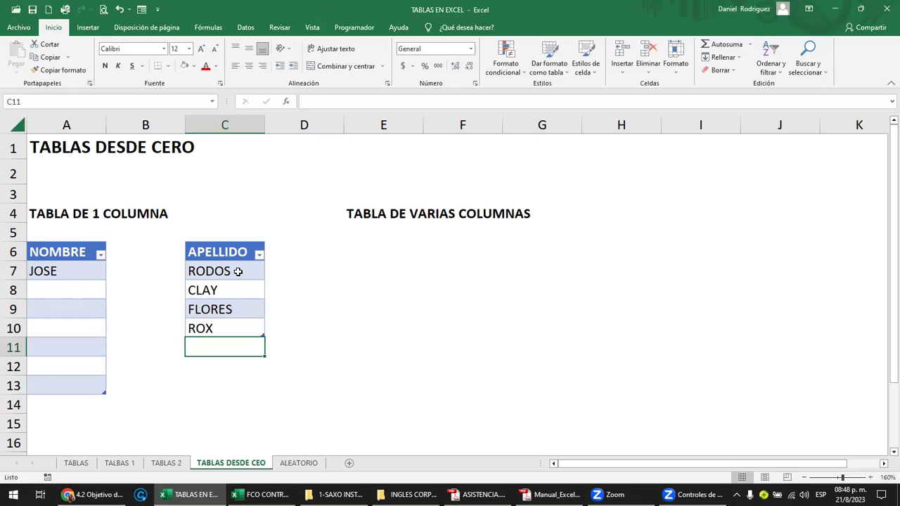
# Undo the automatic expansion so the APELLIDO table ends at ROX in row 10
pyautogui.click(237, 272)
pyautogui.click(230, 329)
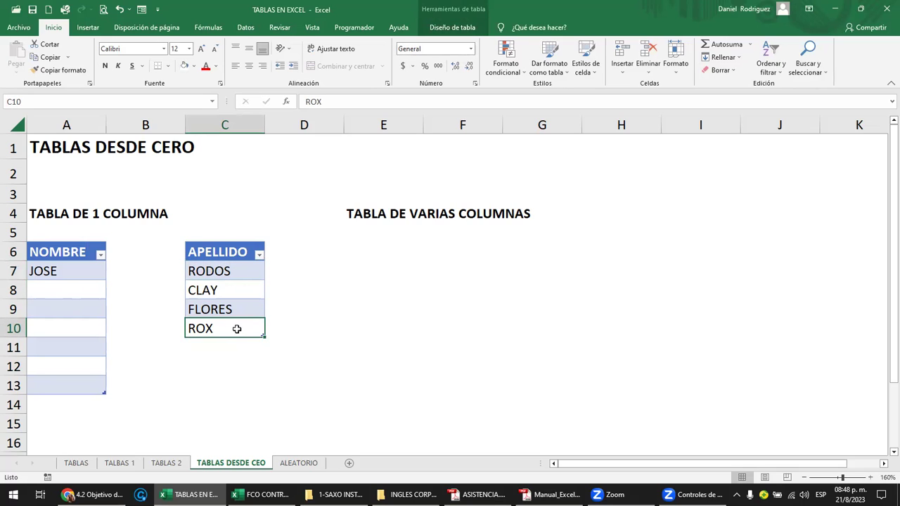
pyautogui.press('Return')
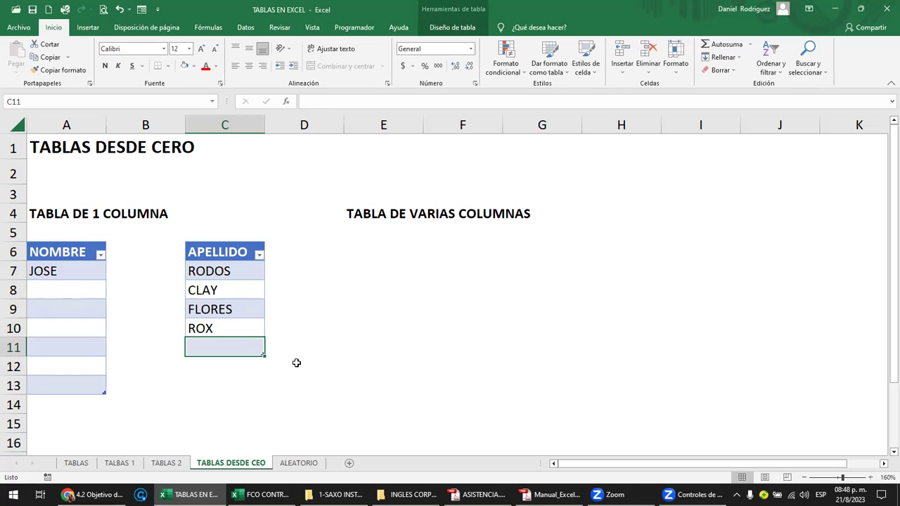
pyautogui.click(263, 381)
pyautogui.hotkey('ctrl', 'z')
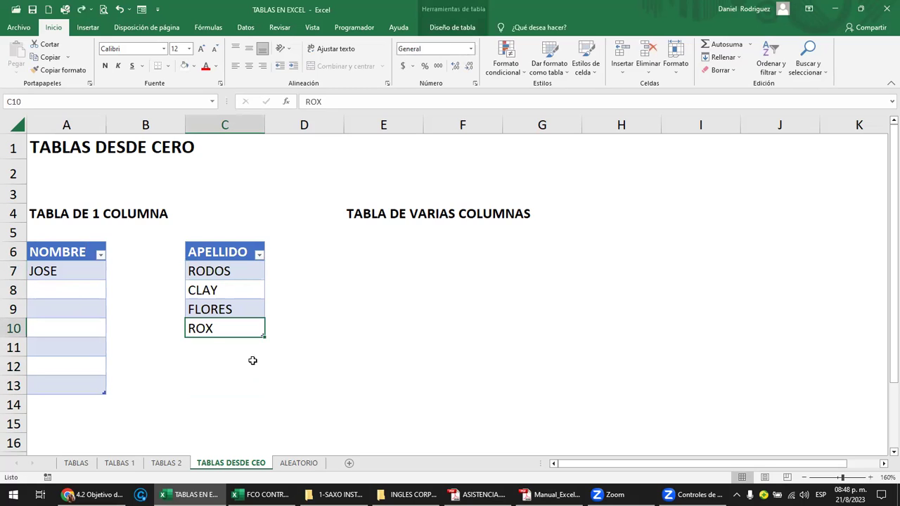
pyautogui.click(208, 341)
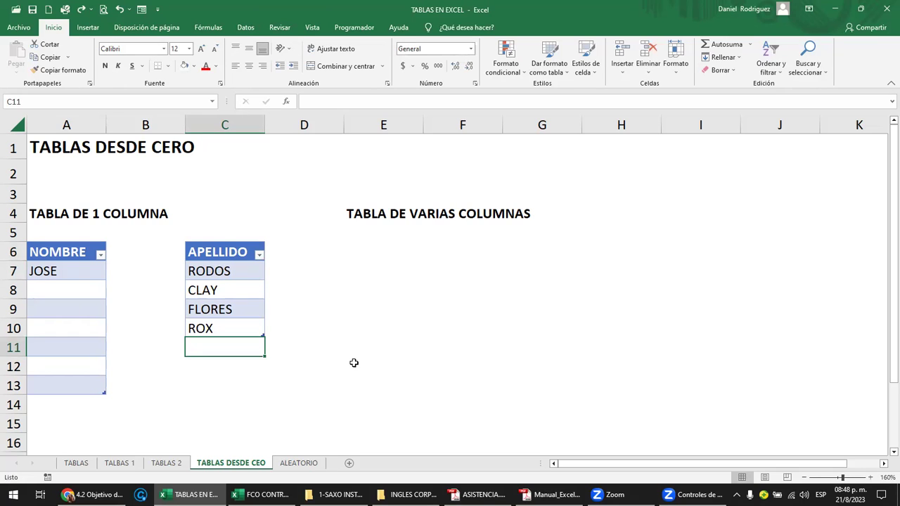
# Add ROCE below ROX, then undo the table's extra row 13
pyautogui.write('ROCE')
pyautogui.press('Return')
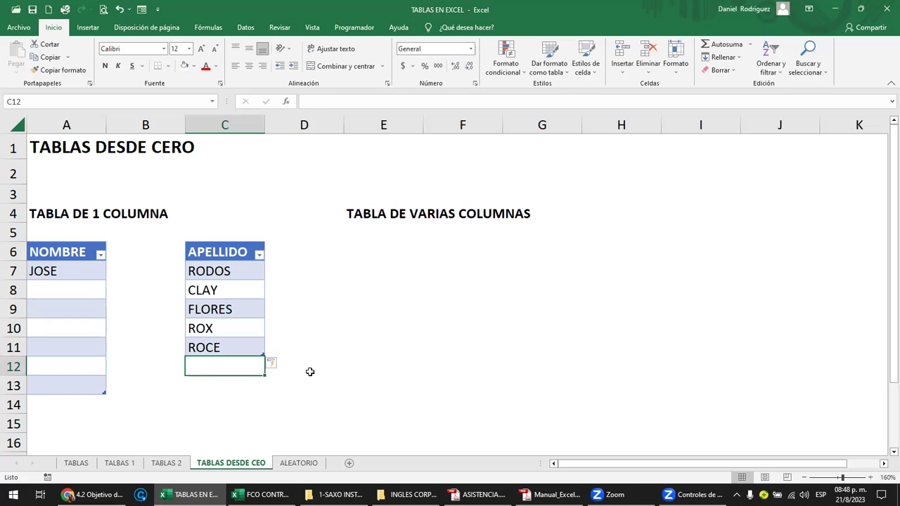
pyautogui.press('Down')
pyautogui.press('Up')
pyautogui.press('Up')
pyautogui.press('Up')
pyautogui.press('Down')
pyautogui.press('Down')
pyautogui.press('Down')
pyautogui.press('Down')
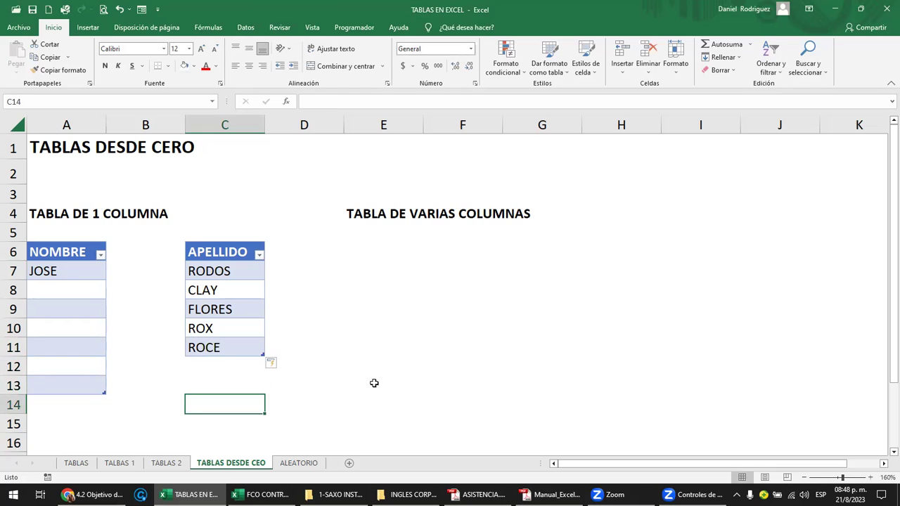
pyautogui.press('Up')
pyautogui.press('Up')
pyautogui.press('Up')
pyautogui.press('Down')
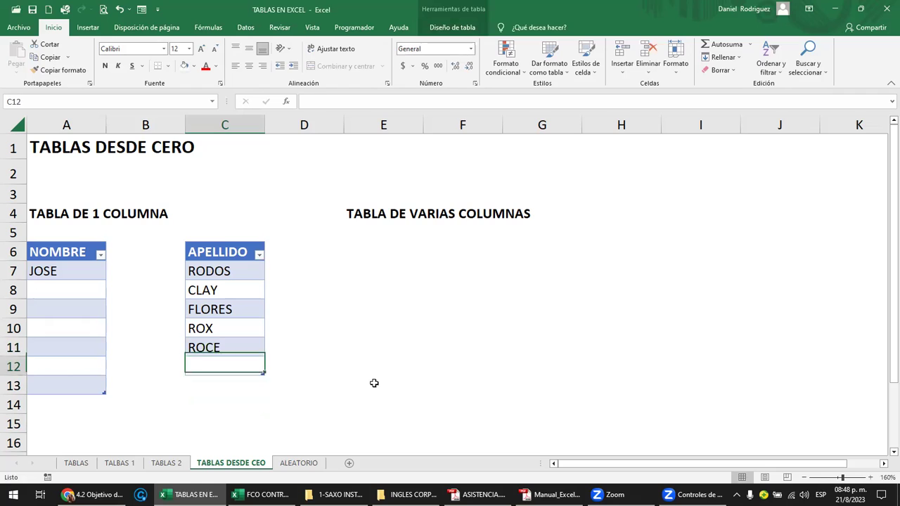
pyautogui.press('Down')
pyautogui.press('Down')
pyautogui.press('Up')
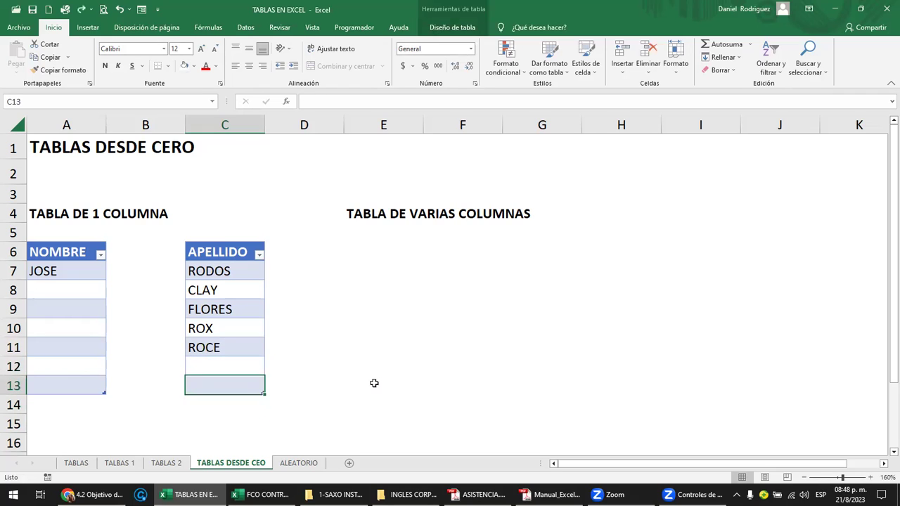
pyautogui.hotkey('ctrl', 'z')
pyautogui.press('Up')
pyautogui.press('Down')
pyautogui.press('Up')
pyautogui.press('Up')
pyautogui.press('Down')
pyautogui.press('Down')
pyautogui.press('Down')
pyautogui.press('Down')
pyautogui.press('Up')
pyautogui.press('Up')
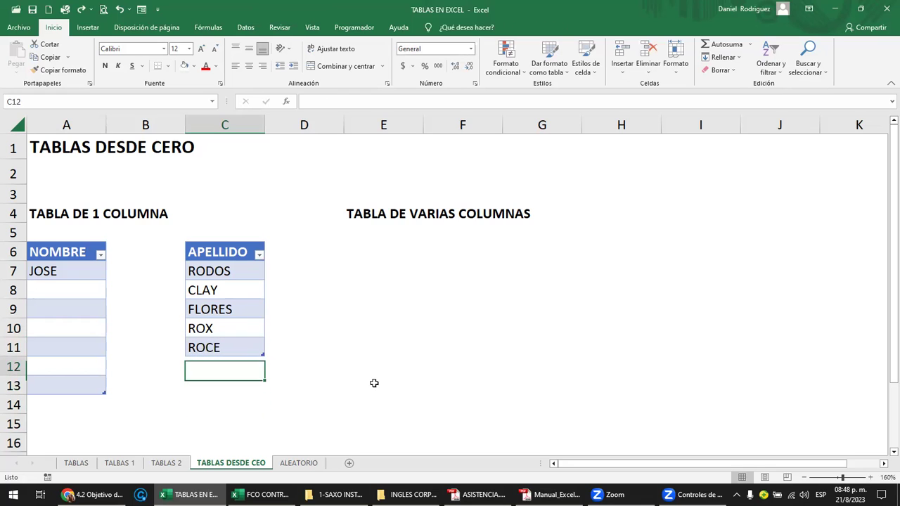
# Enter test values A below ROCE, then delete and undo the last one
pyautogui.write('A')
pyautogui.press('Return')
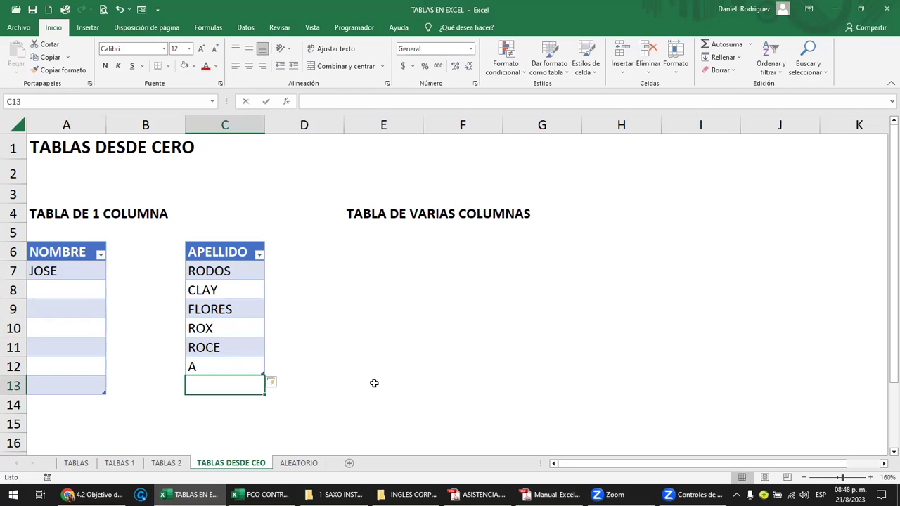
pyautogui.write('A')
pyautogui.press('Return')
pyautogui.write('A')
pyautogui.press('Return')
pyautogui.press('Up')
pyautogui.press('Delete')
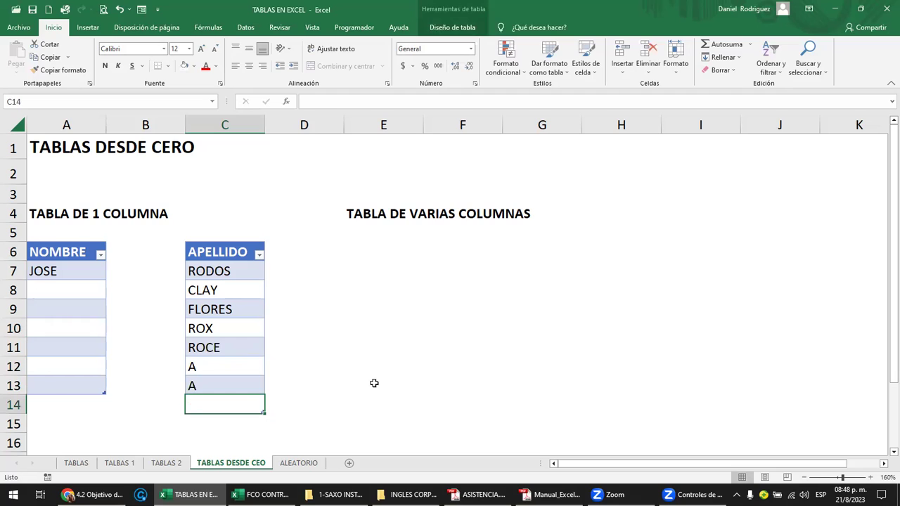
pyautogui.hotkey('ctrl', 'z')
pyautogui.press('Up')
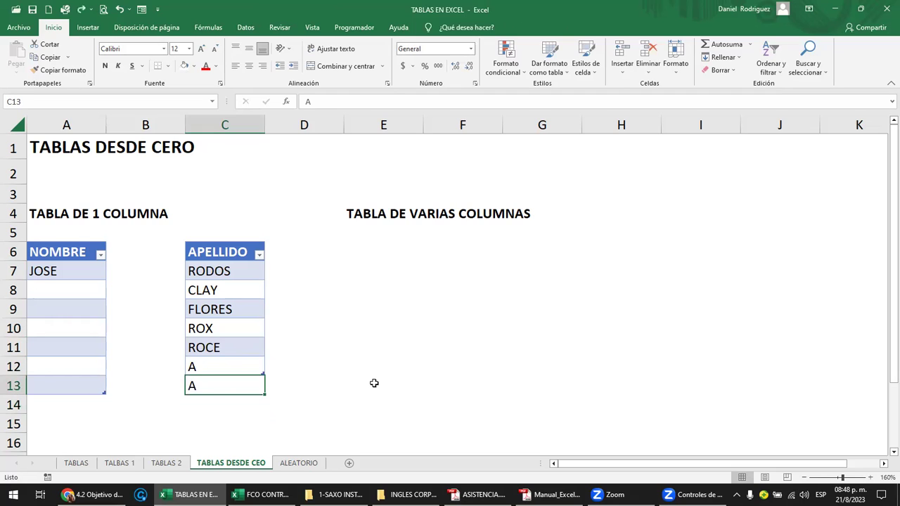
pyautogui.press('Up')
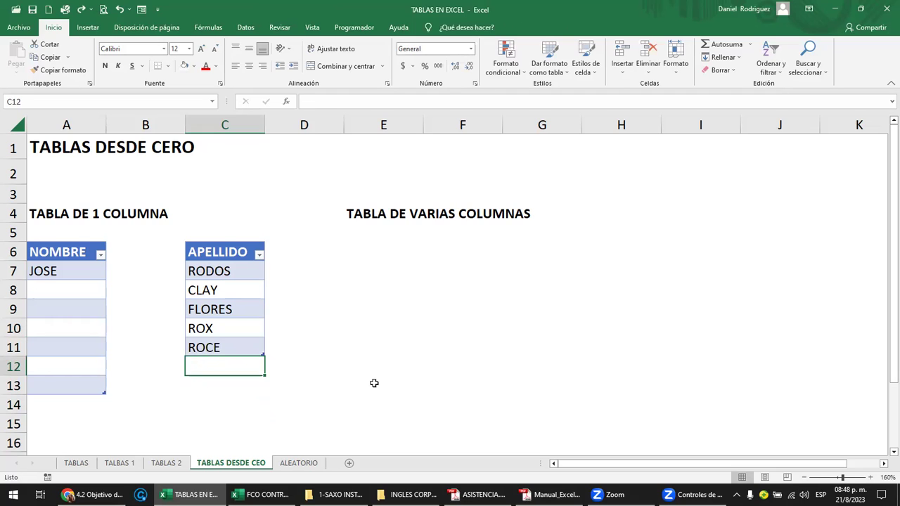
# Clear all contents and formatting from C5:C13 with Borrar todo
pyautogui.click(247, 353)
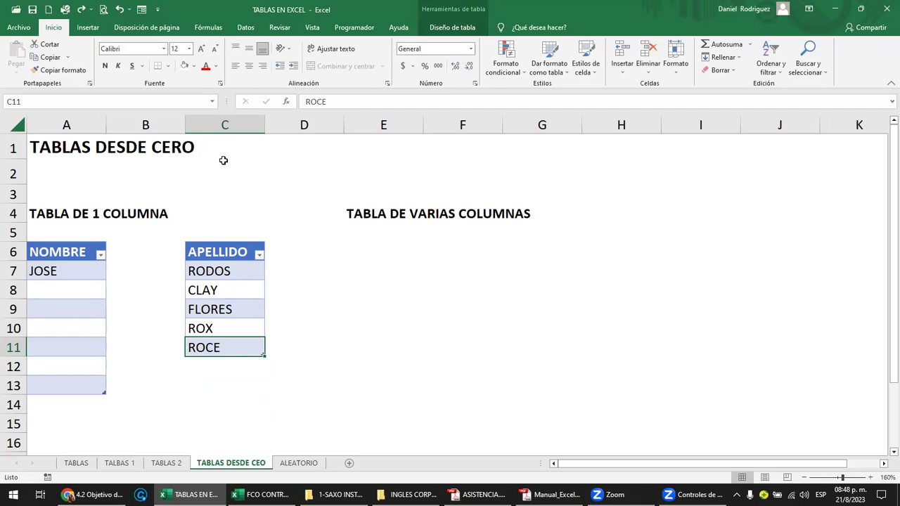
pyautogui.moveTo(209, 235)
pyautogui.mouseDown()
pyautogui.moveTo(229, 282)
pyautogui.moveTo(233, 386)
pyautogui.mouseUp()
pyautogui.click(734, 71)
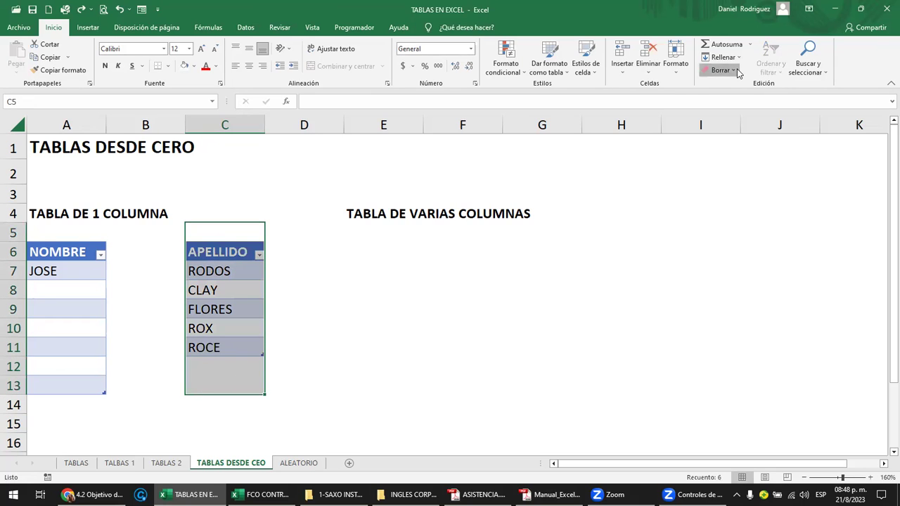
pyautogui.click(735, 87)
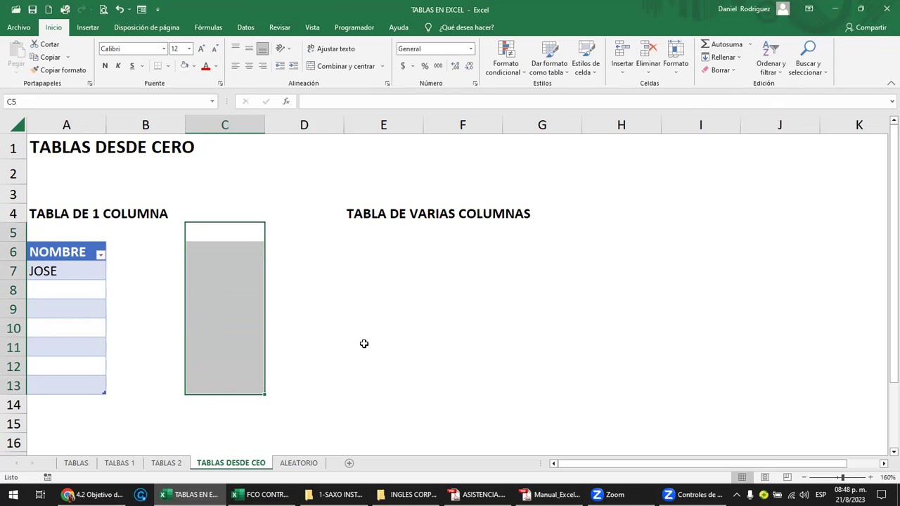
pyautogui.click(337, 302)
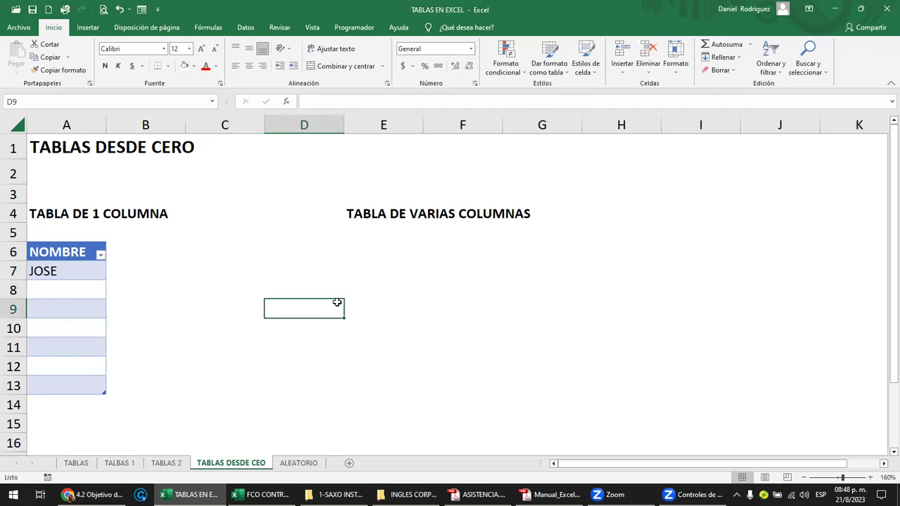
# Add CALOS and JUANA under JOSE in A8:A9
pyautogui.click(55, 289)
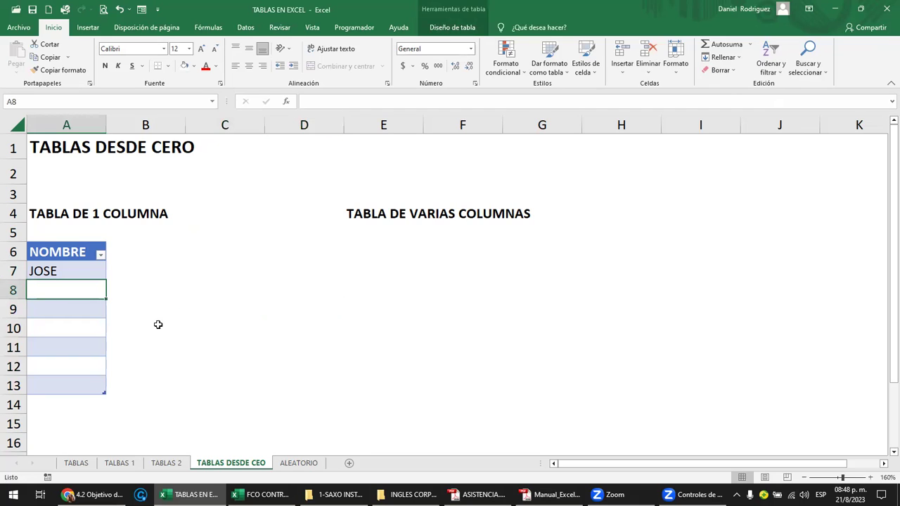
pyautogui.write('CALOS')
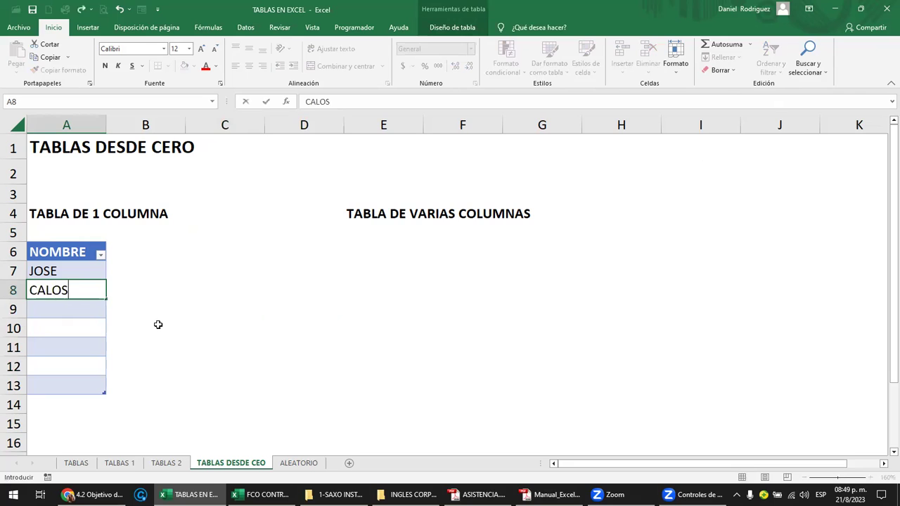
pyautogui.press('Return')
pyautogui.write('JUANA')
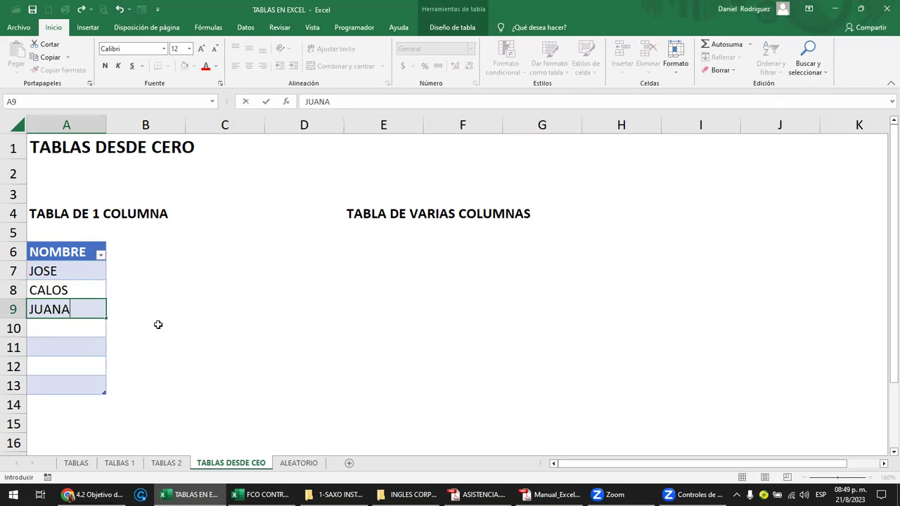
pyautogui.press('Return')
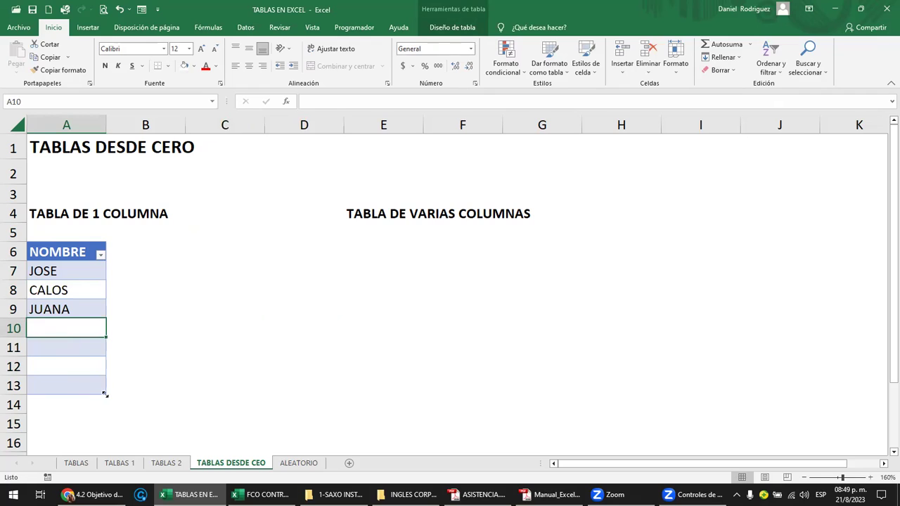
# Delete the empty rows 10–13 so the NOMBRE table ends at row 9
pyautogui.moveTo(103, 380); pyautogui.dragTo(106, 318)
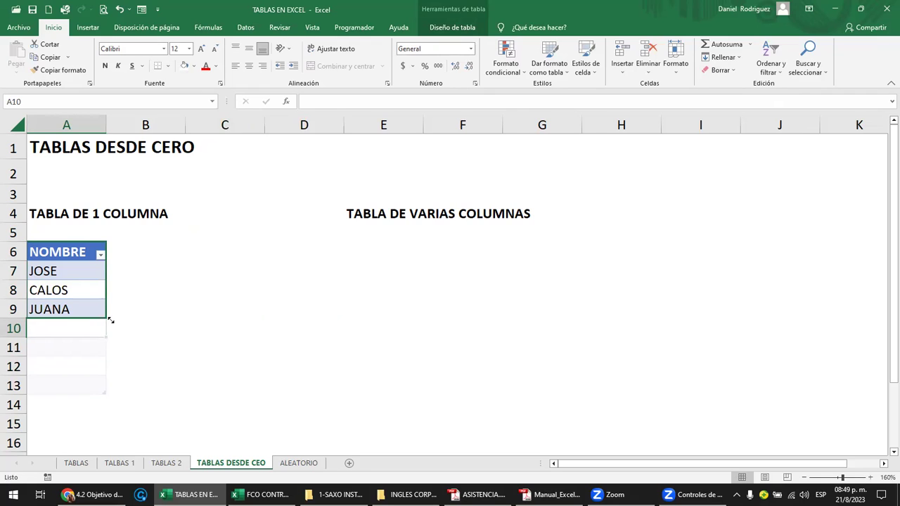
pyautogui.click(95, 367)
pyautogui.hotkey('ctrl', 'z')
pyautogui.moveTo(14, 385); pyautogui.dragTo(15, 328)
pyautogui.rightClick(15, 328)
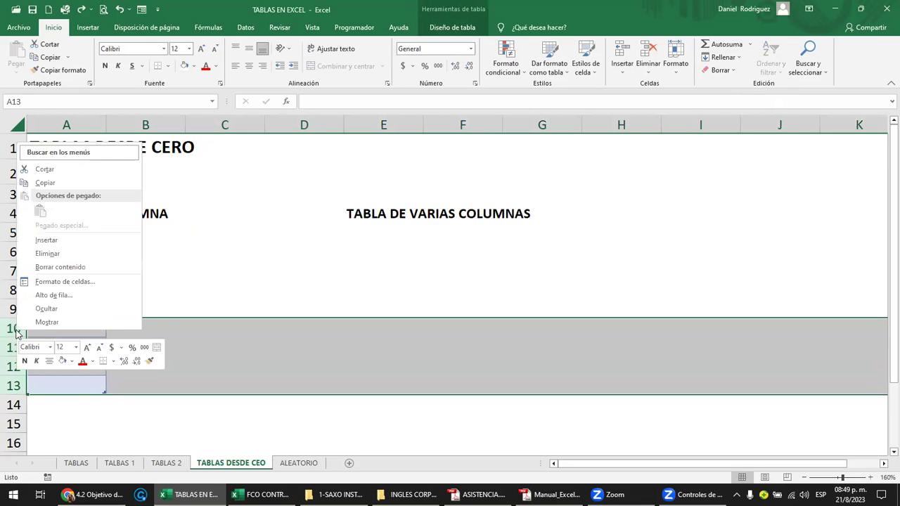
pyautogui.click(70, 254)
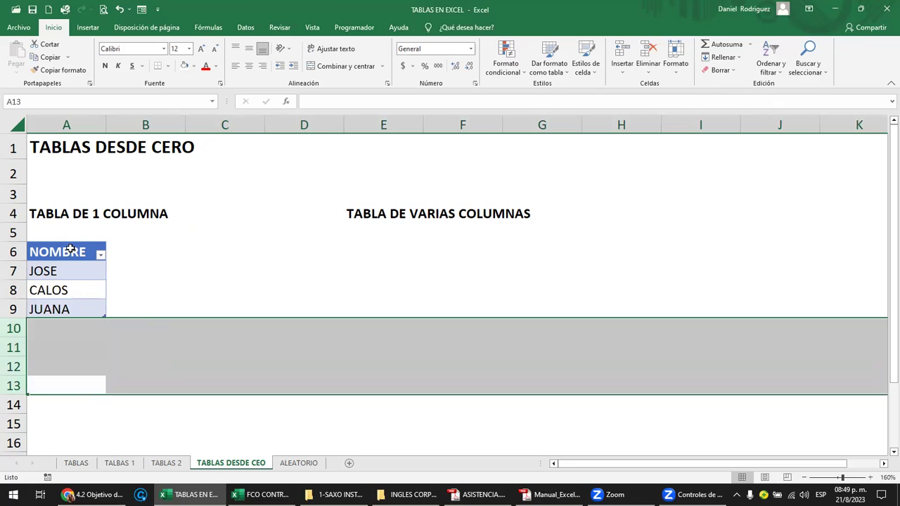
pyautogui.click(159, 314)
pyautogui.click(74, 254)
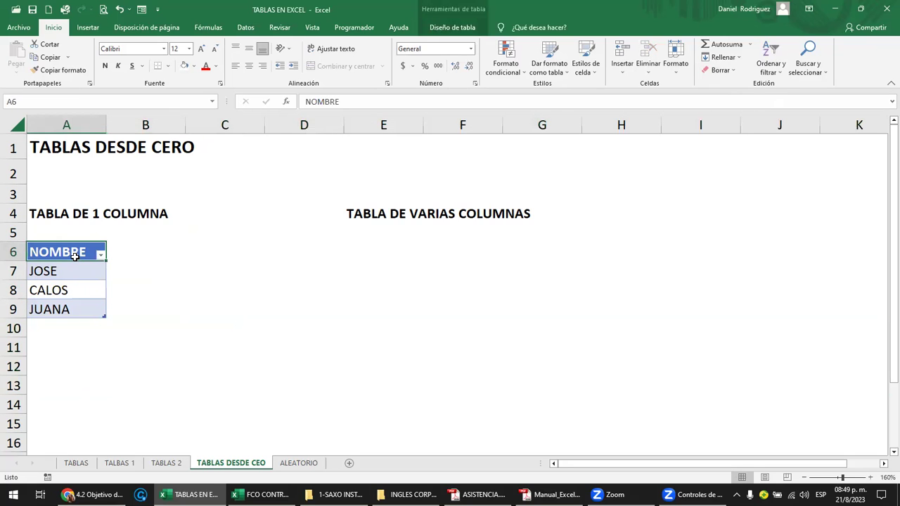
# Add APELLIDO as a second column header beside NOMBRE
pyautogui.rightClick(76, 255)
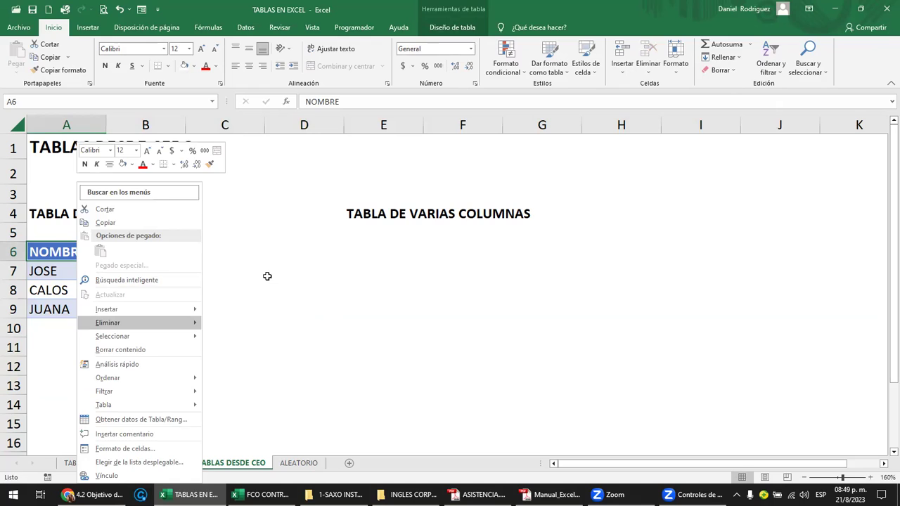
pyautogui.press('Escape')
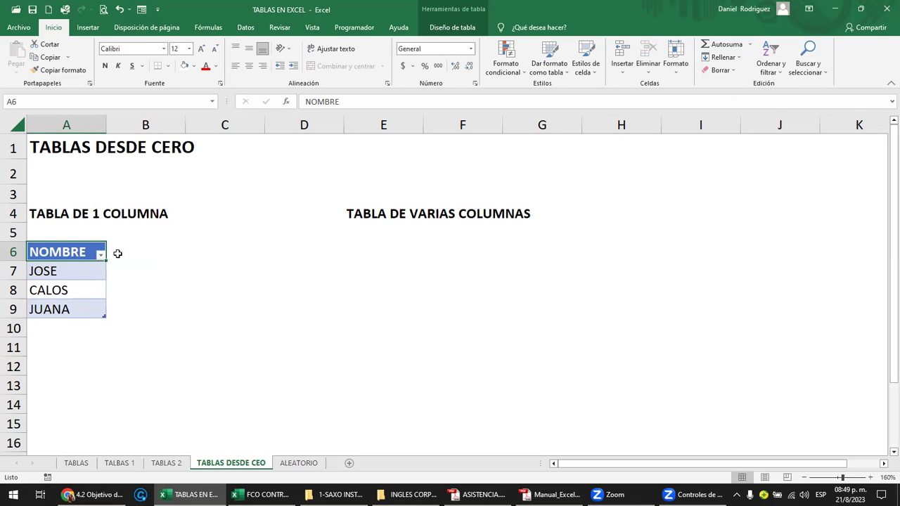
pyautogui.click(118, 253)
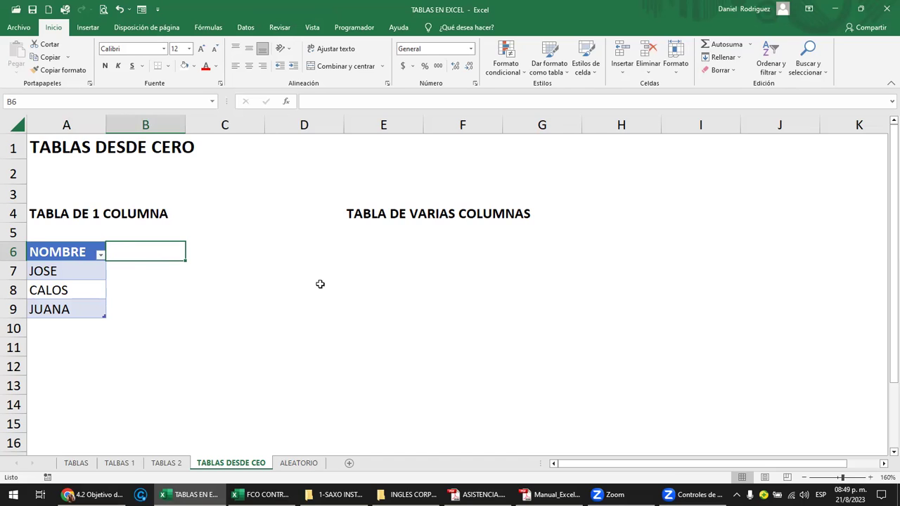
pyautogui.write('APELLIDO')
pyautogui.press('Return')
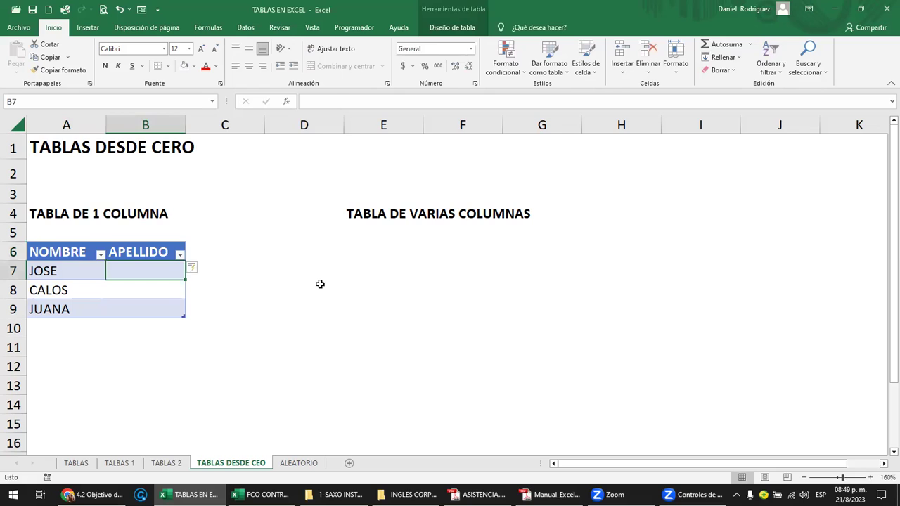
# Undo the TEL header and enter 15245 in C9, auto-adding Columna1
pyautogui.press('Up')
pyautogui.press('Right')
pyautogui.write('TE')
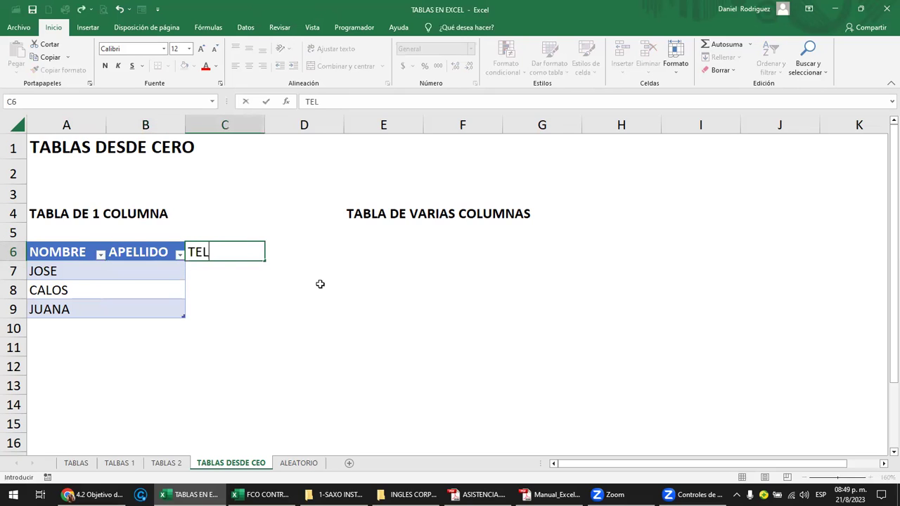
pyautogui.press('Return')
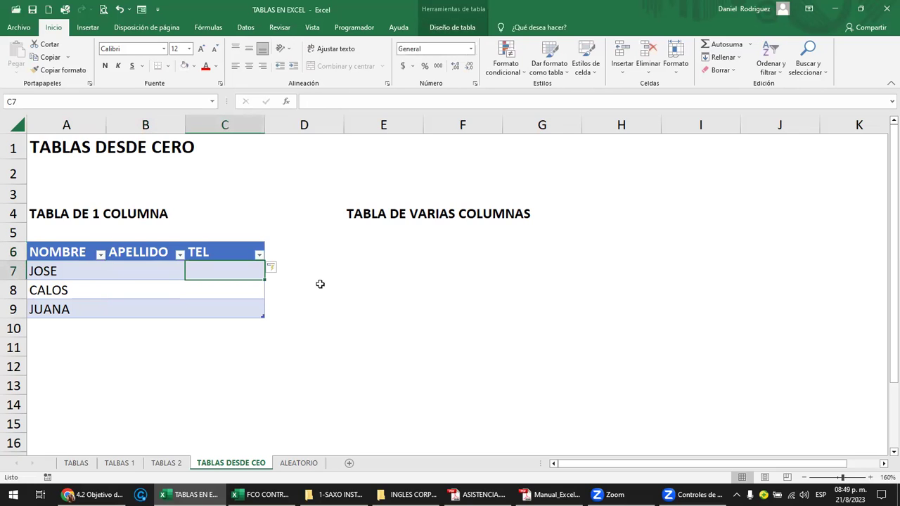
pyautogui.press('Down')
pyautogui.hotkey('ctrl', 'z')
pyautogui.hotkey('ctrl', 'z')
pyautogui.press('Down')
pyautogui.press('Down')
pyautogui.press('Down')
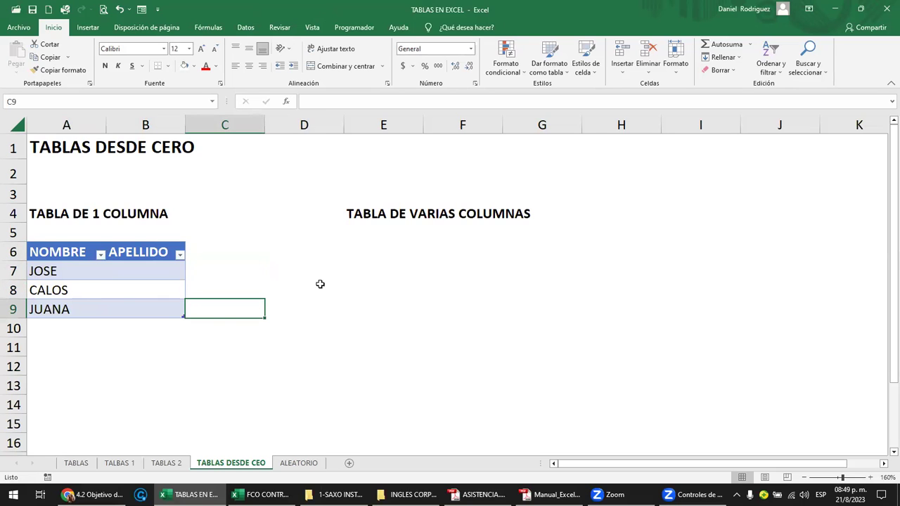
pyautogui.write('15245')
pyautogui.press('Return')
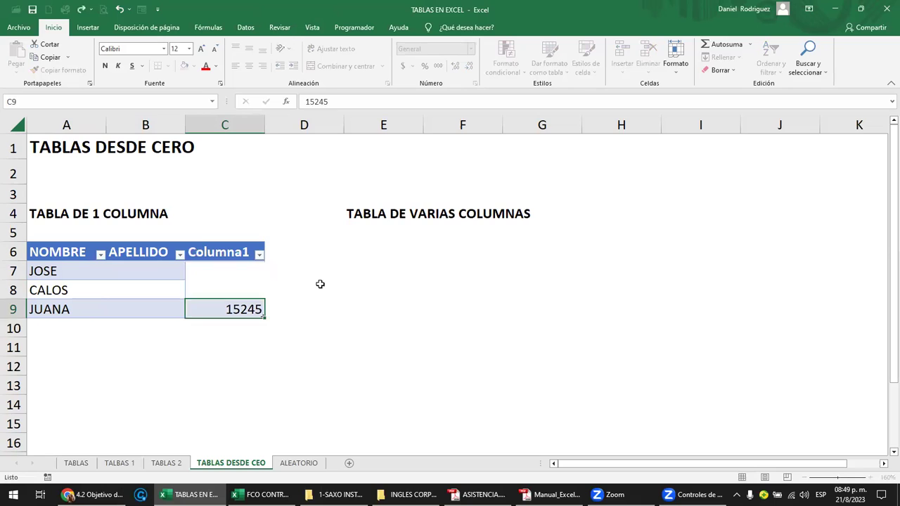
pyautogui.press('Up')
pyautogui.press('Up')
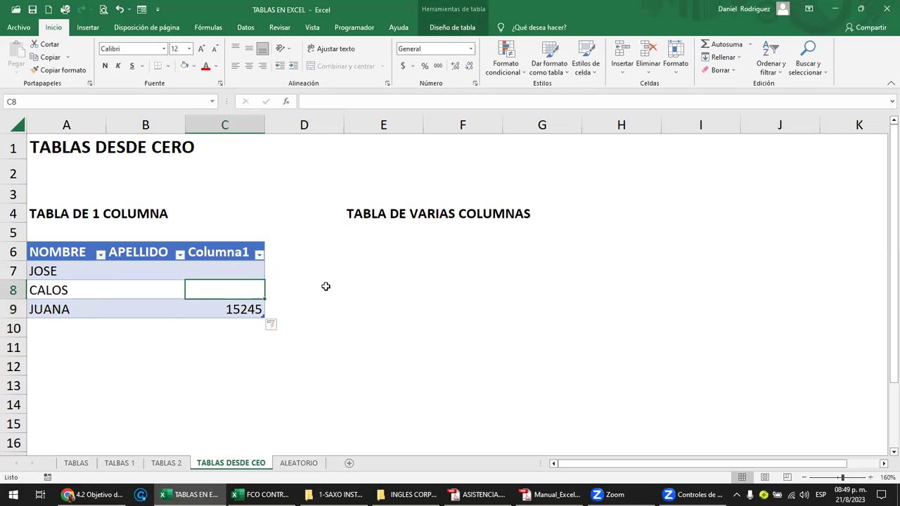
pyautogui.click(234, 252)
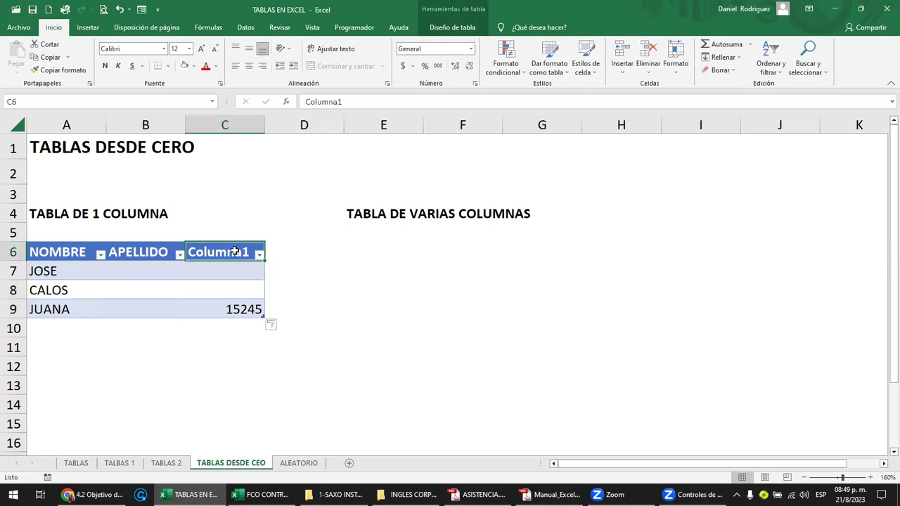
pyautogui.moveTo(136, 253); pyautogui.dragTo(99, 264)
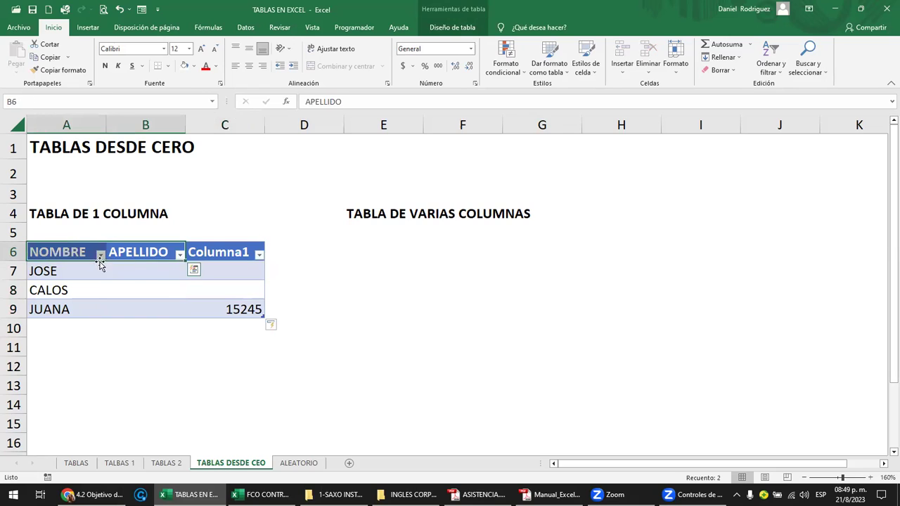
pyautogui.click(212, 251)
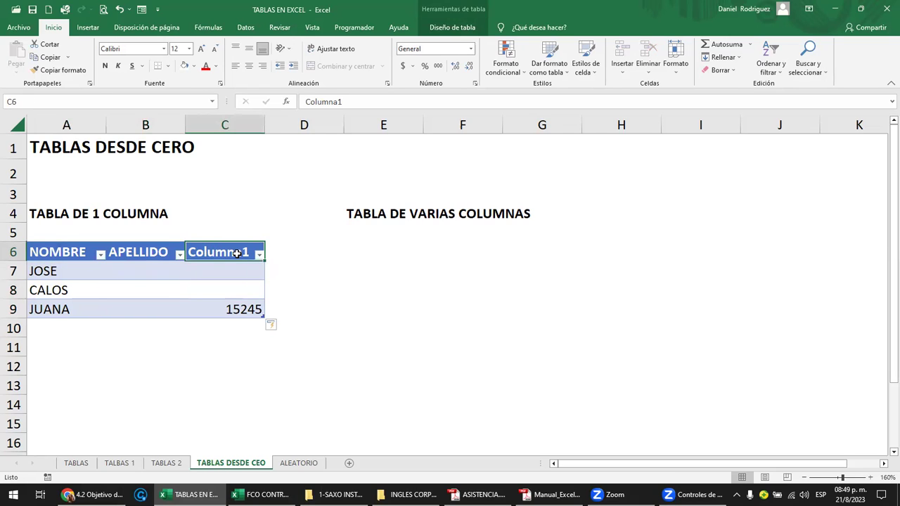
pyautogui.moveTo(237, 254)
pyautogui.mouseDown()
pyautogui.moveTo(284, 311)
pyautogui.moveTo(258, 315)
pyautogui.mouseUp()
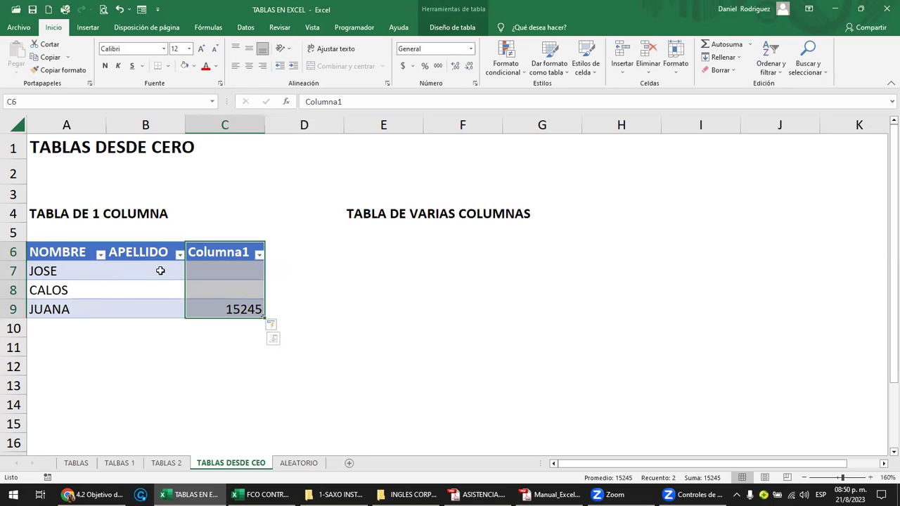
pyautogui.moveTo(153, 251); pyautogui.dragTo(67, 254)
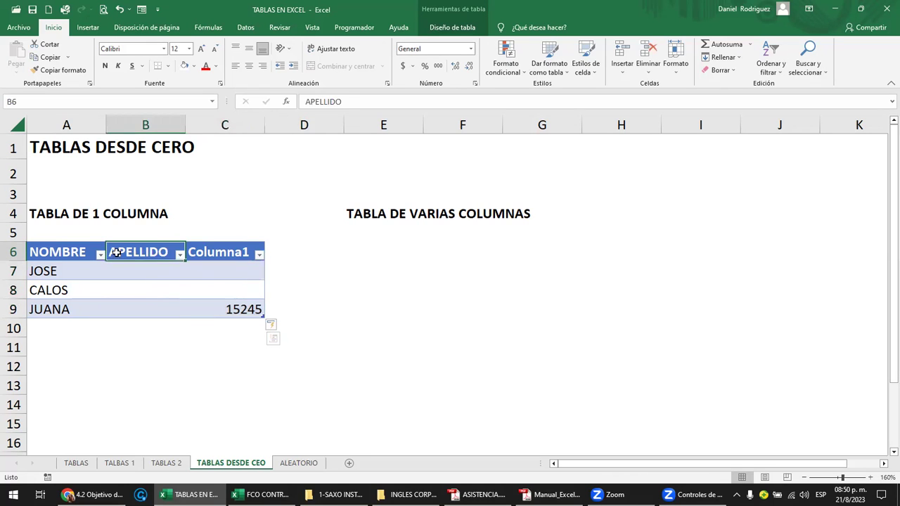
pyautogui.click(209, 251)
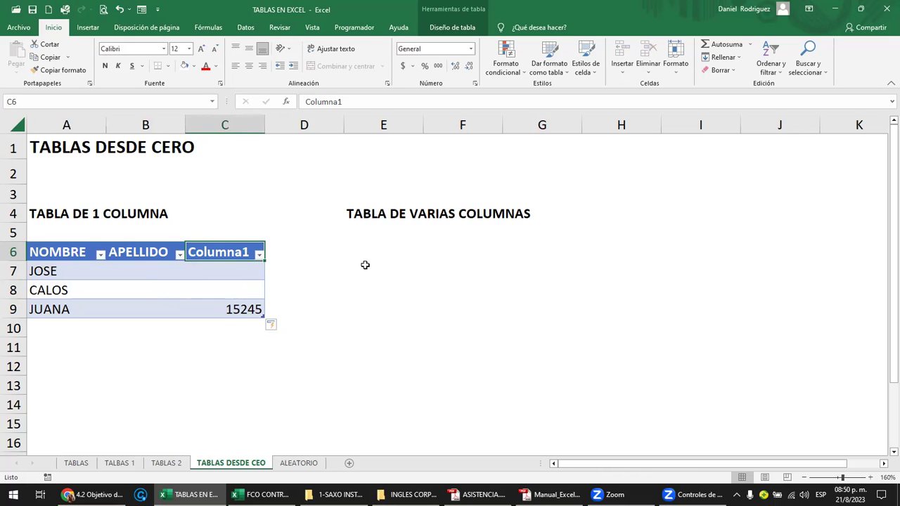
pyautogui.click(222, 232)
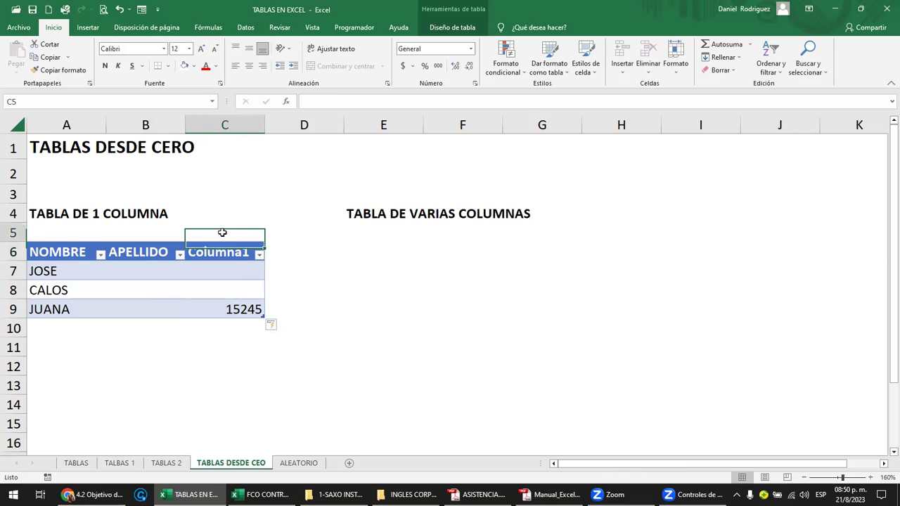
pyautogui.moveTo(61, 254)
pyautogui.mouseDown()
pyautogui.moveTo(198, 320)
pyautogui.moveTo(221, 310)
pyautogui.mouseUp()
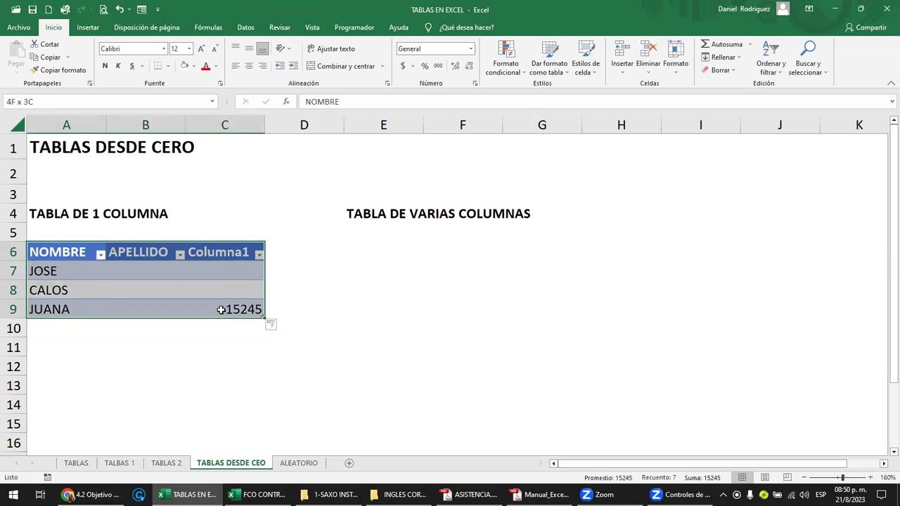
pyautogui.click(39, 271)
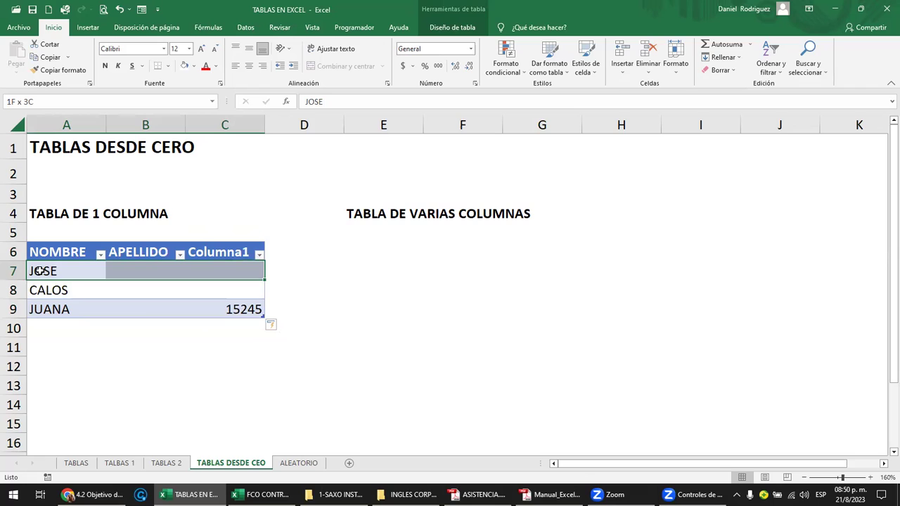
pyautogui.moveTo(40, 271); pyautogui.dragTo(44, 309)
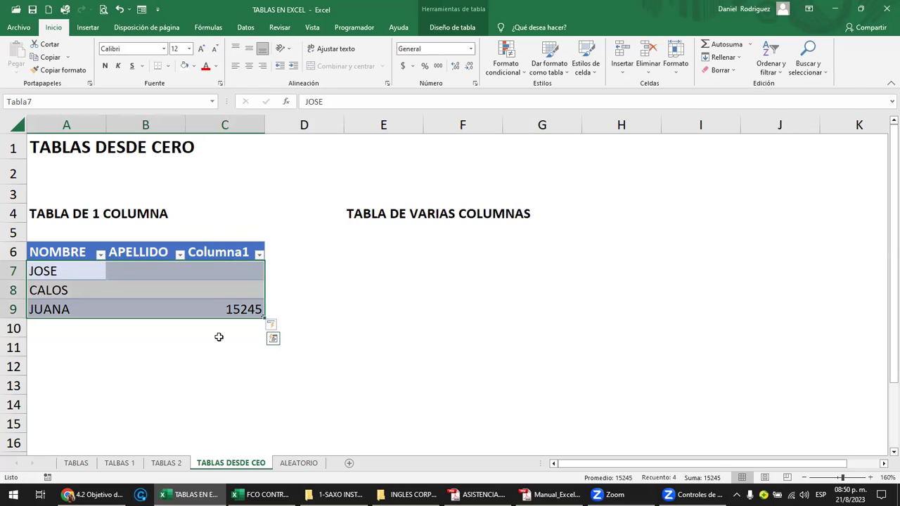
pyautogui.click(382, 326)
pyautogui.click(240, 255)
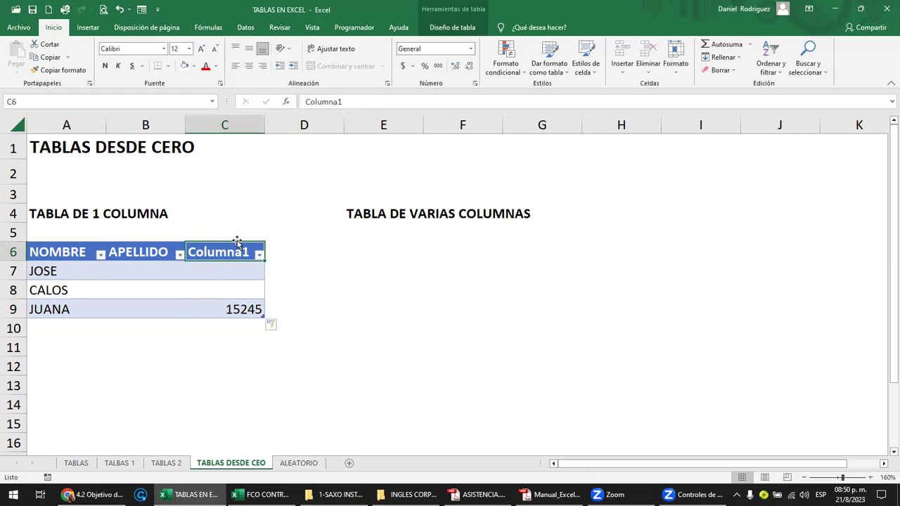
# Enter C in D7 beside JOSE, extending the table with Columna2
pyautogui.click(281, 278)
pyautogui.write('C')
pyautogui.press('Return')
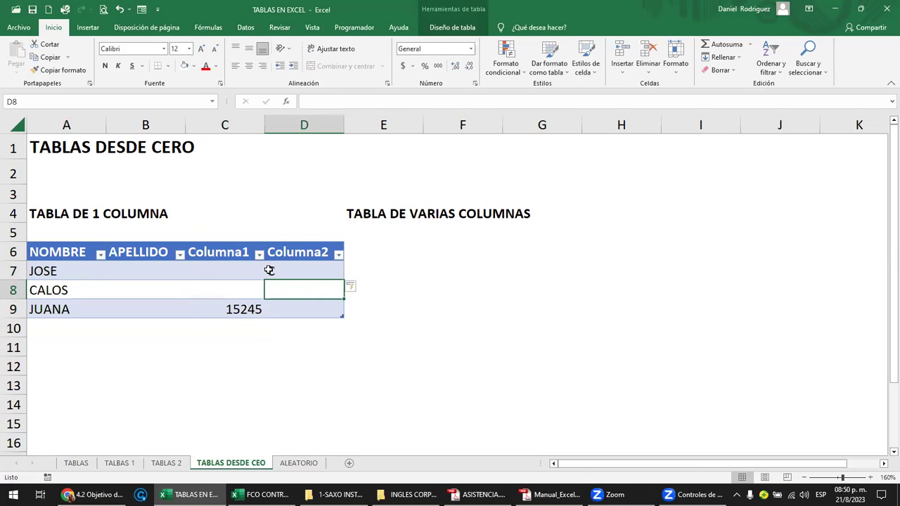
# Clear the APELLIDO header, then undo to restore it
pyautogui.click(162, 254)
pyautogui.press('Delete')
pyautogui.press('Return')
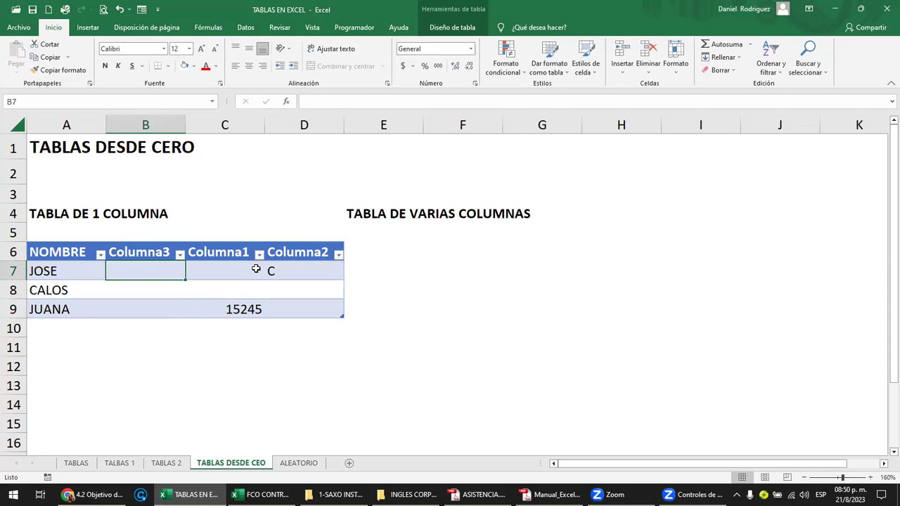
pyautogui.hotkey('ctrl', 'z')
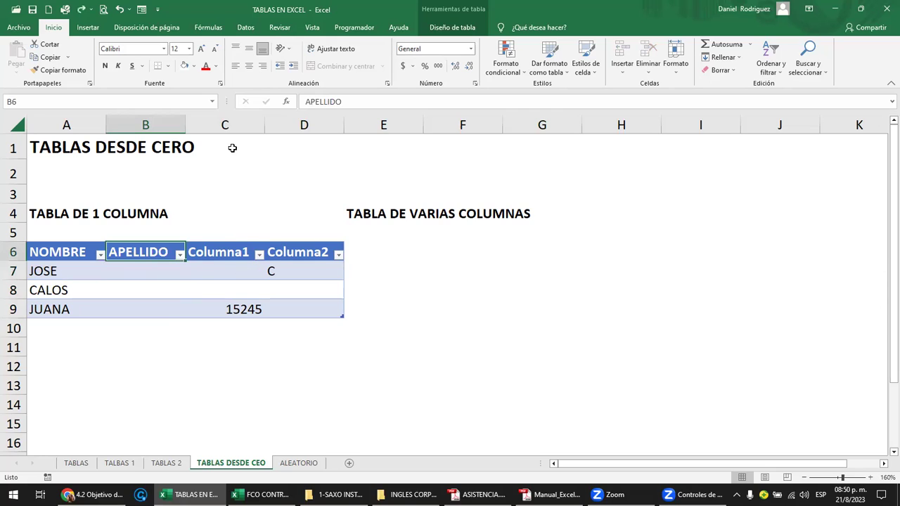
pyautogui.moveTo(226, 234); pyautogui.dragTo(331, 332)
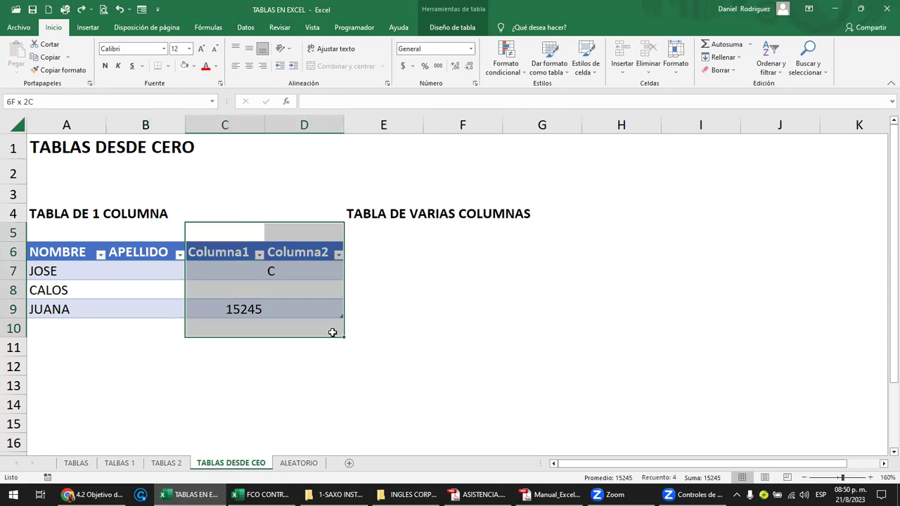
pyautogui.click(318, 360)
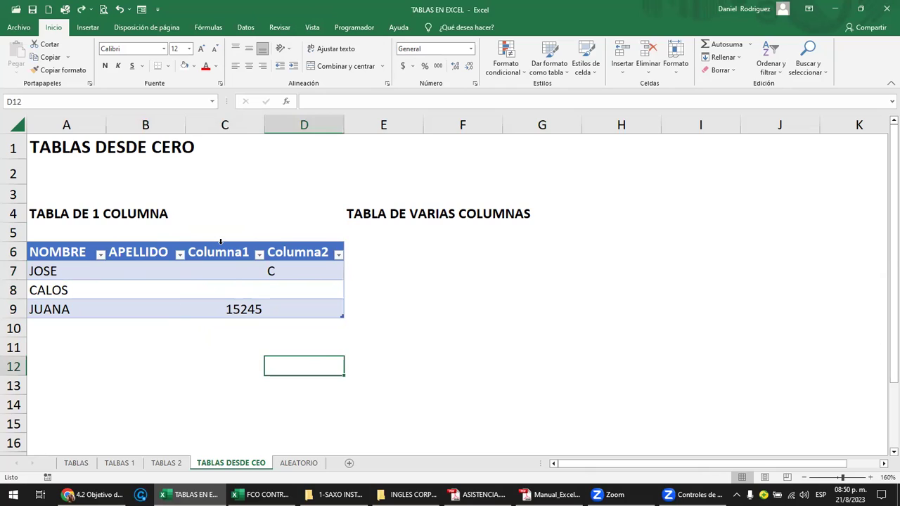
pyautogui.moveTo(218, 242); pyautogui.dragTo(220, 289)
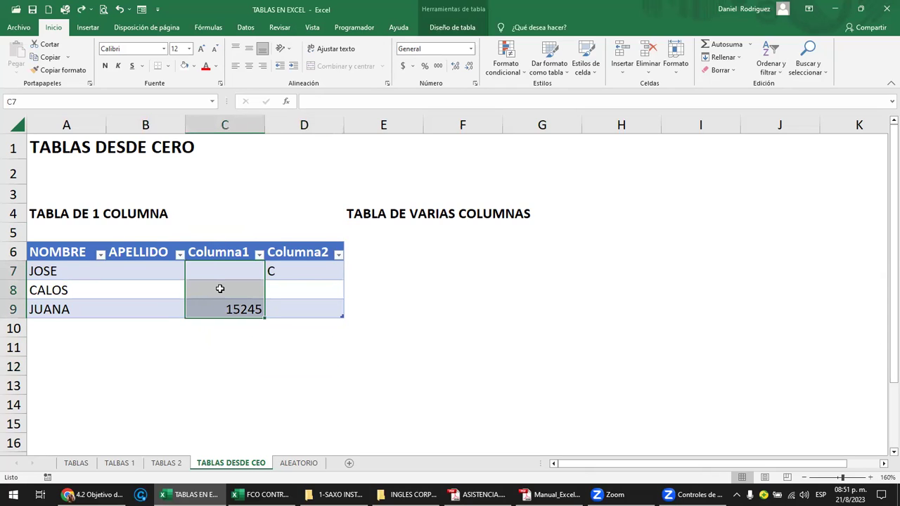
# Delete the Columna1 column from the table via Eliminar > Columnas de la tabla
pyautogui.click(230, 215)
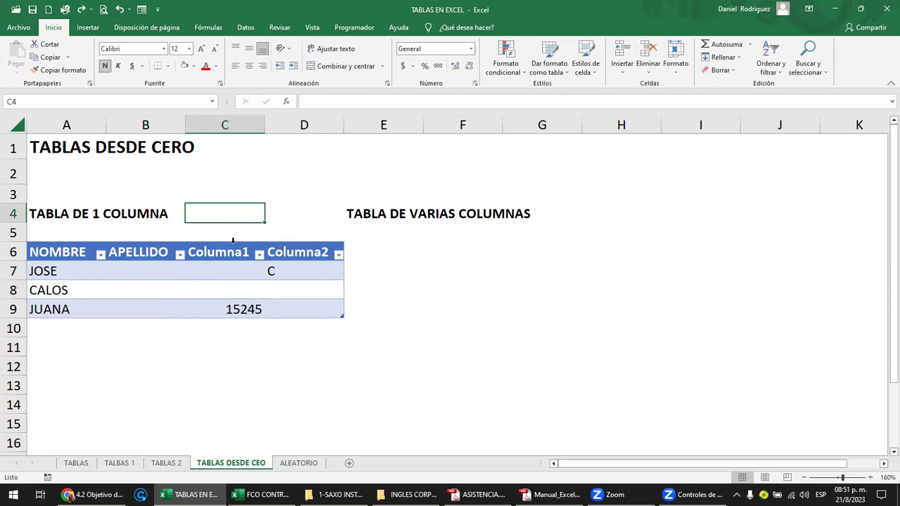
pyautogui.click(225, 241)
pyautogui.rightClick(224, 251)
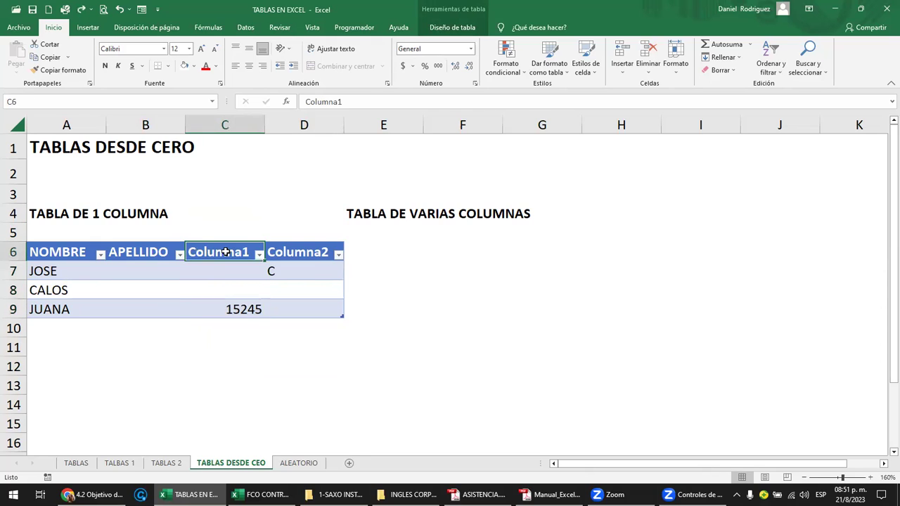
pyautogui.press('Escape')
pyautogui.rightClick(219, 251)
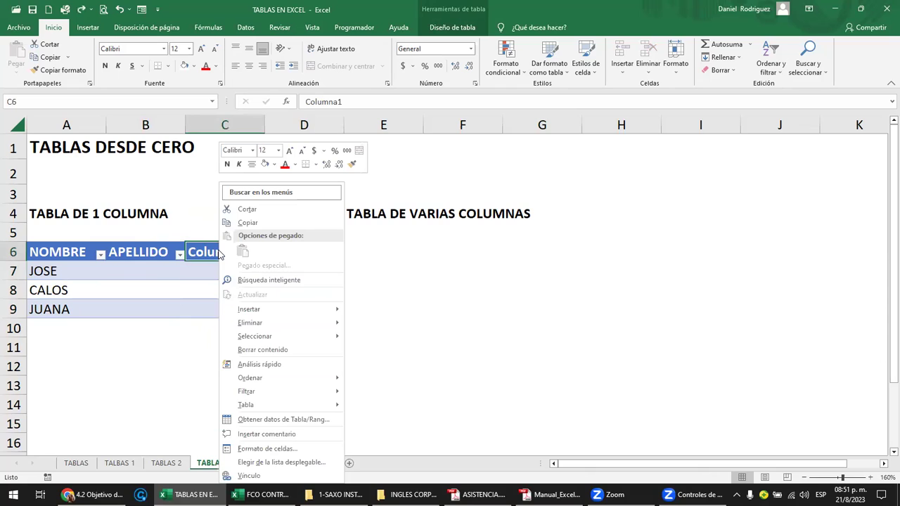
pyautogui.moveTo(251, 323)
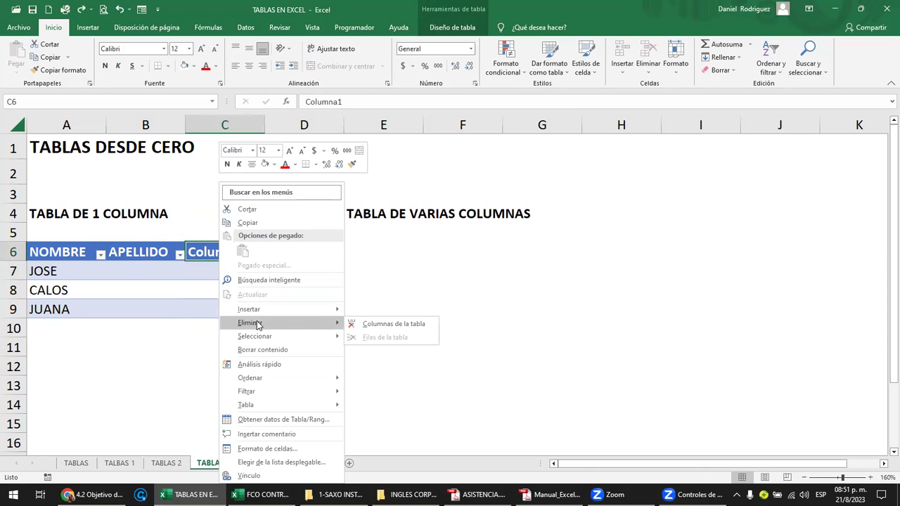
pyautogui.click(414, 329)
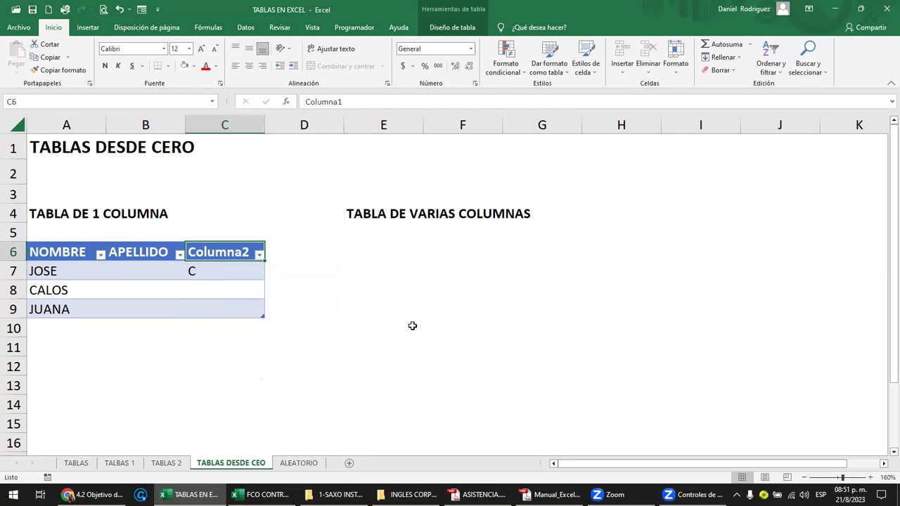
pyautogui.click(369, 296)
# Delete the Columna2 column too, leaving only NOMBRE and APELLIDO
pyautogui.click(221, 252)
pyautogui.rightClick(222, 253)
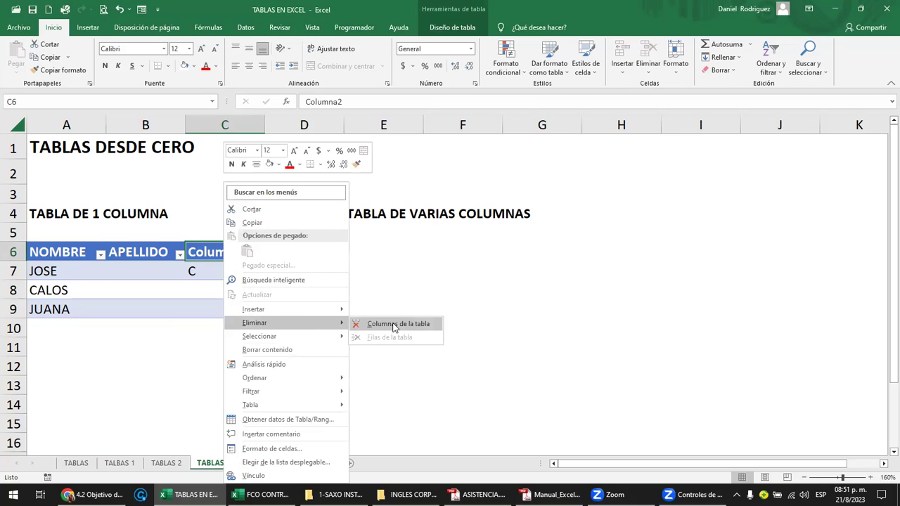
pyautogui.click(394, 324)
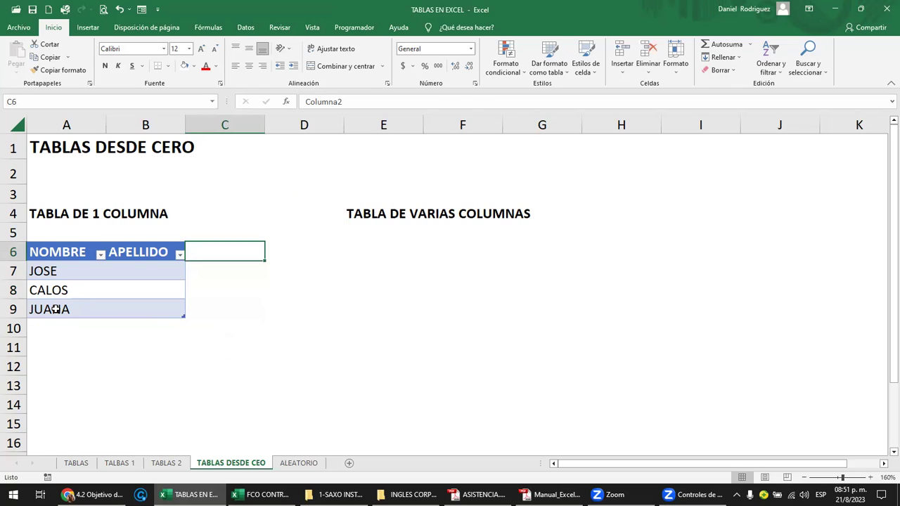
# Delete the JUANA and CALOS rows from the table, then undo both deletions
pyautogui.click(55, 309)
pyautogui.rightClick(56, 311)
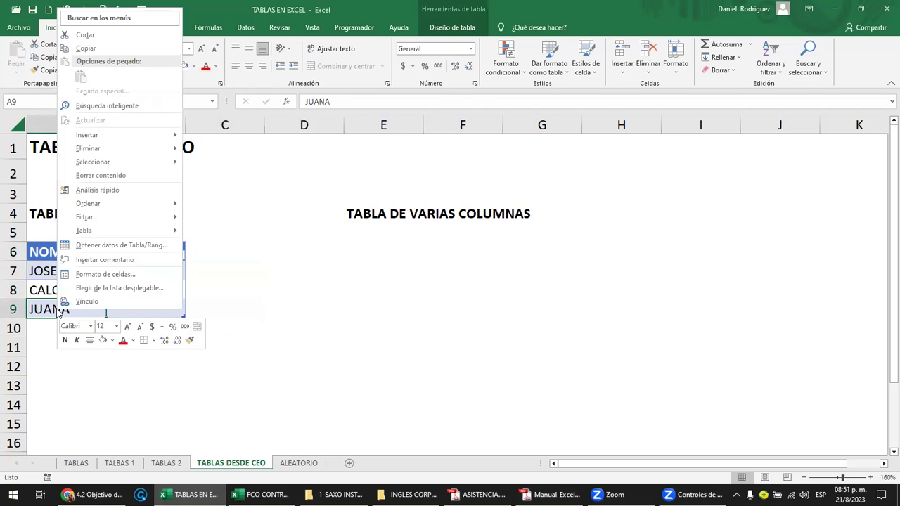
pyautogui.moveTo(88, 149)
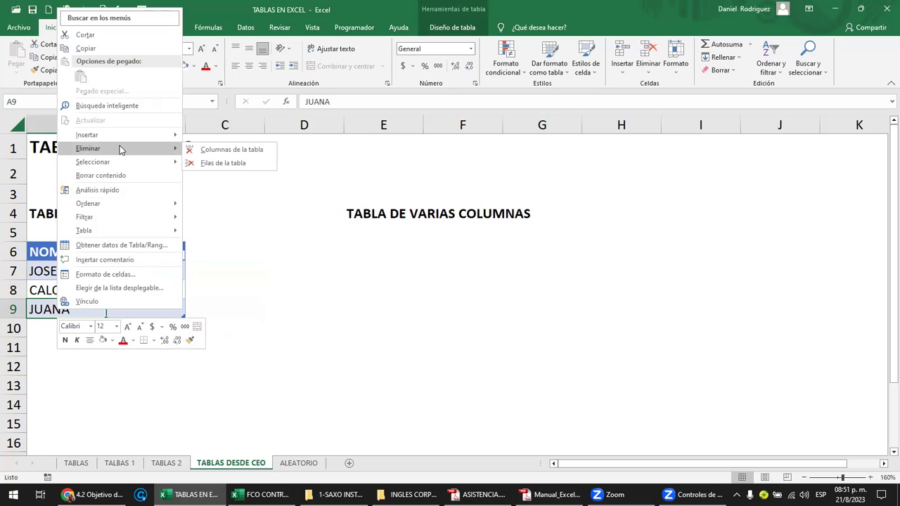
pyautogui.click(224, 163)
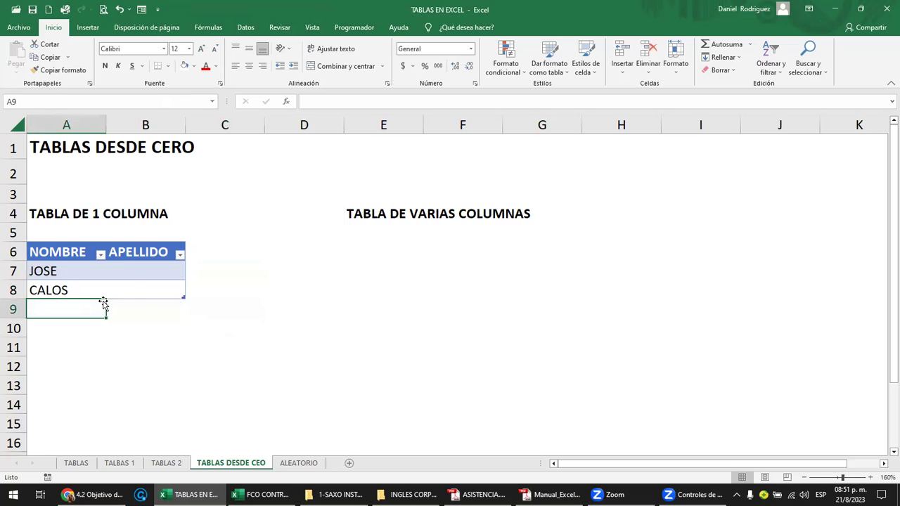
pyautogui.click(52, 291)
pyautogui.rightClick(53, 293)
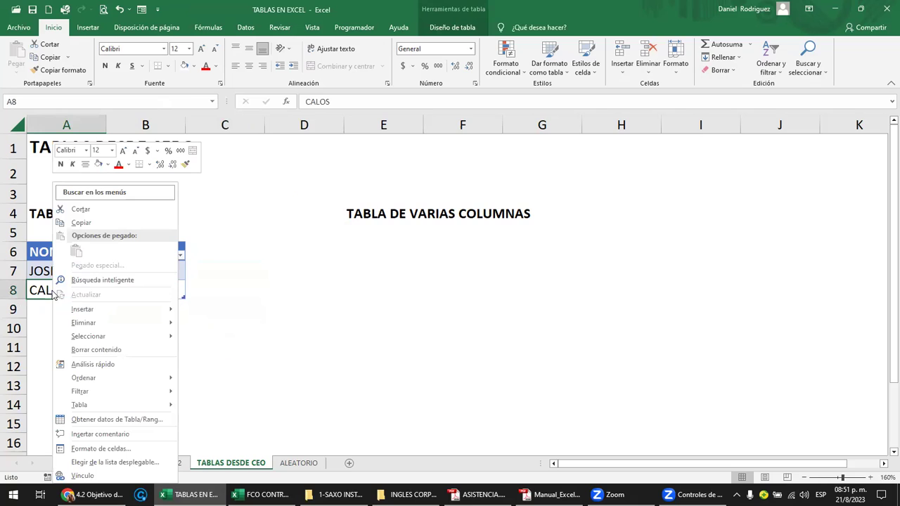
pyautogui.moveTo(84, 323)
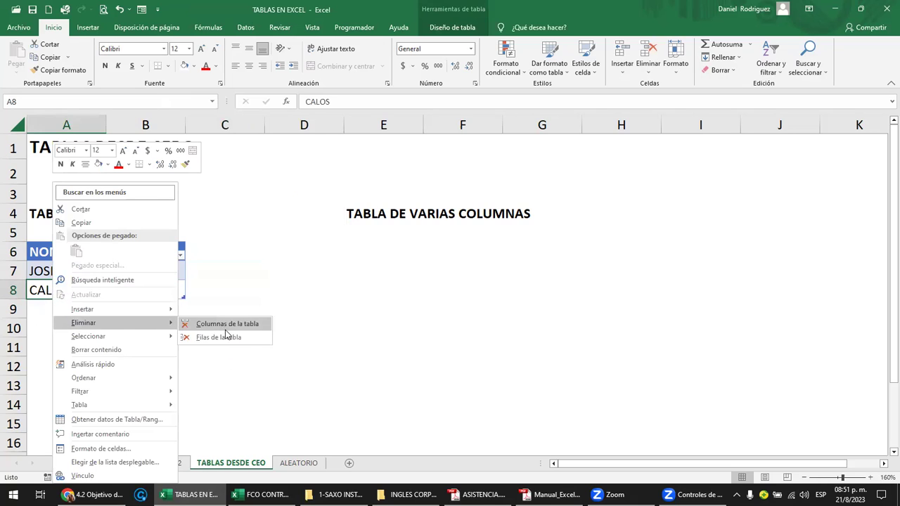
pyautogui.click(225, 337)
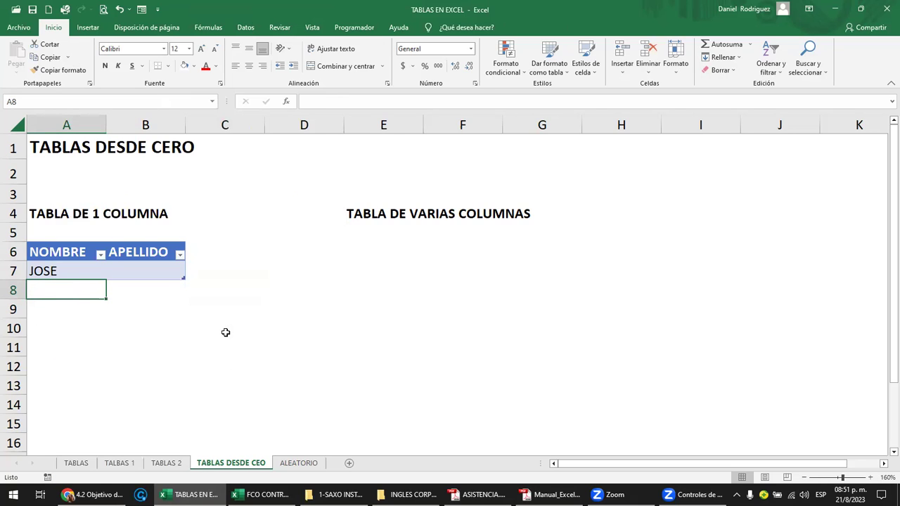
pyautogui.hotkey('ctrl', 'z')
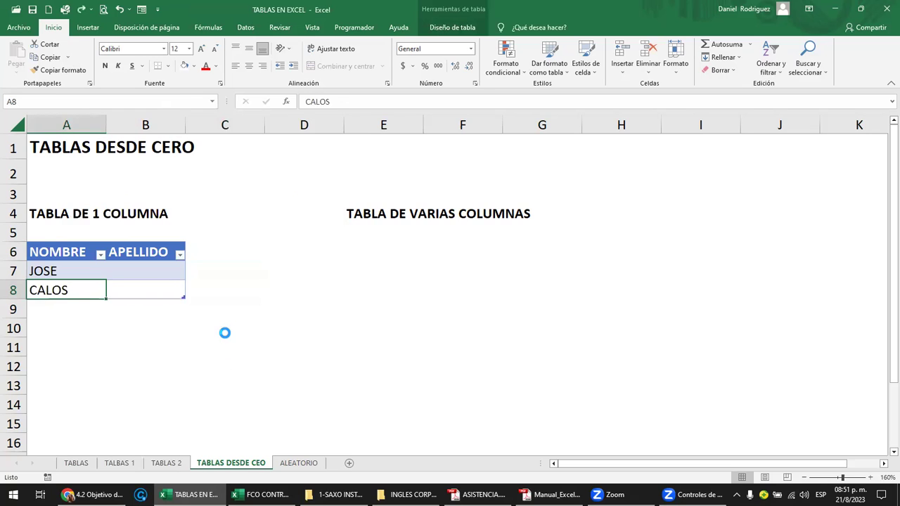
pyautogui.hotkey('ctrl', 'z')
pyautogui.hotkey('ctrl', 'z')
# Delete the JUANA row from the table
pyautogui.click(313, 347)
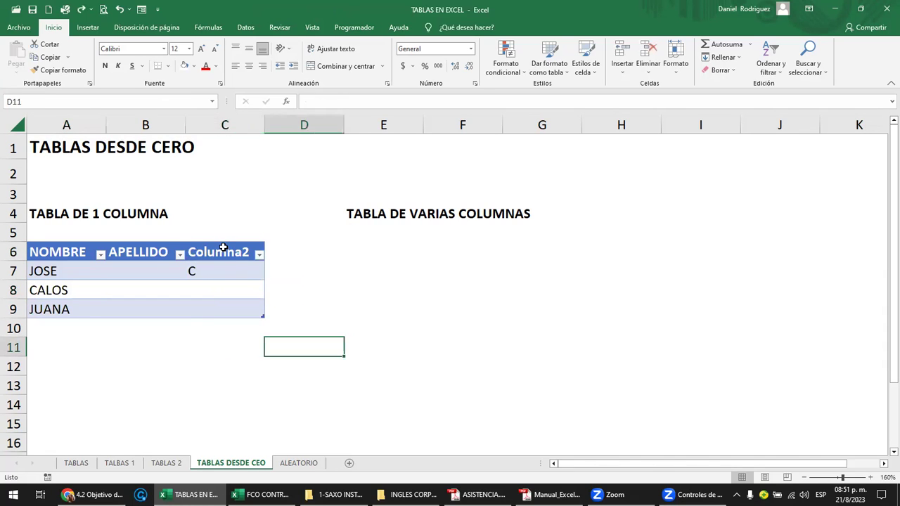
pyautogui.moveTo(225, 252); pyautogui.dragTo(223, 309)
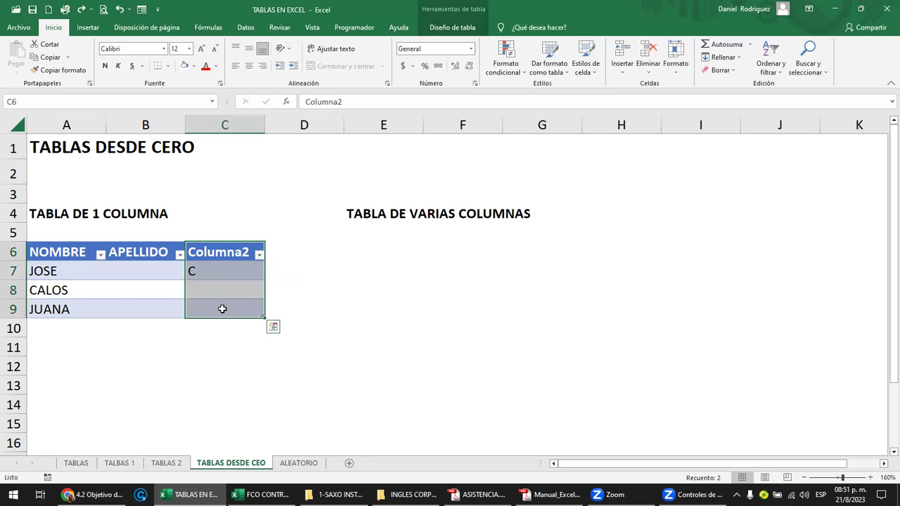
pyautogui.click(51, 313)
pyautogui.click(12, 310)
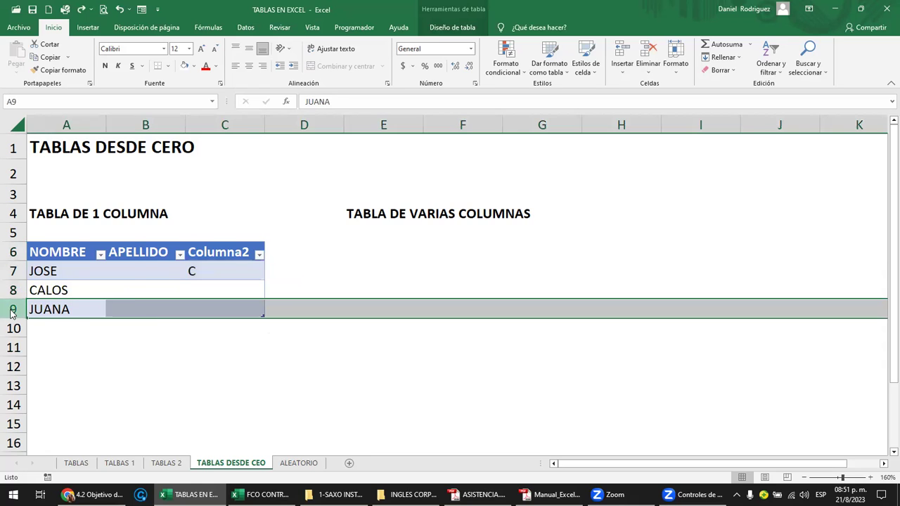
pyautogui.rightClick(12, 311)
pyautogui.click(73, 227)
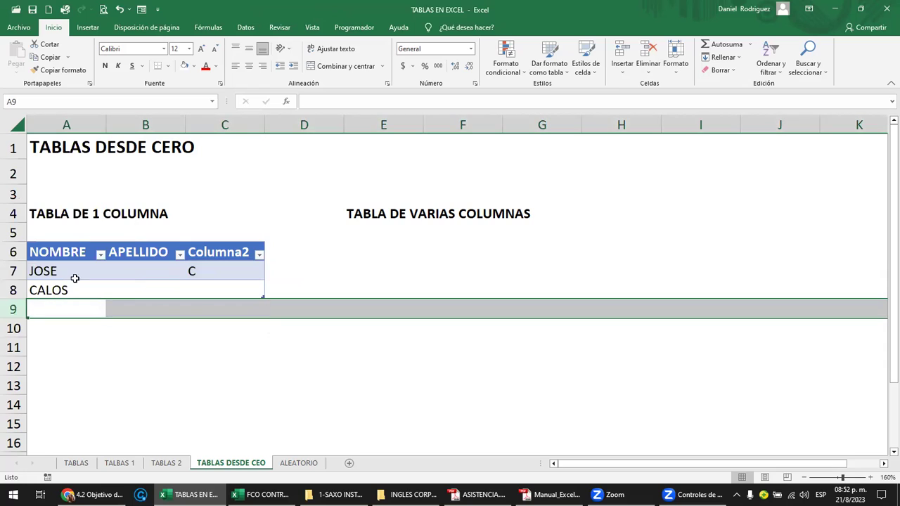
# Delete the Columna2 and APELLIDO table columns, leaving only NOMBRE
pyautogui.click(14, 290)
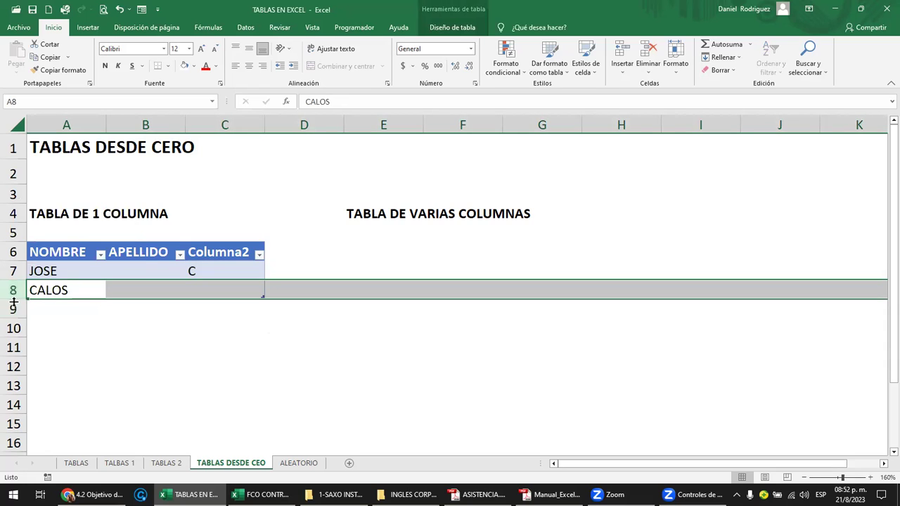
pyautogui.click(73, 293)
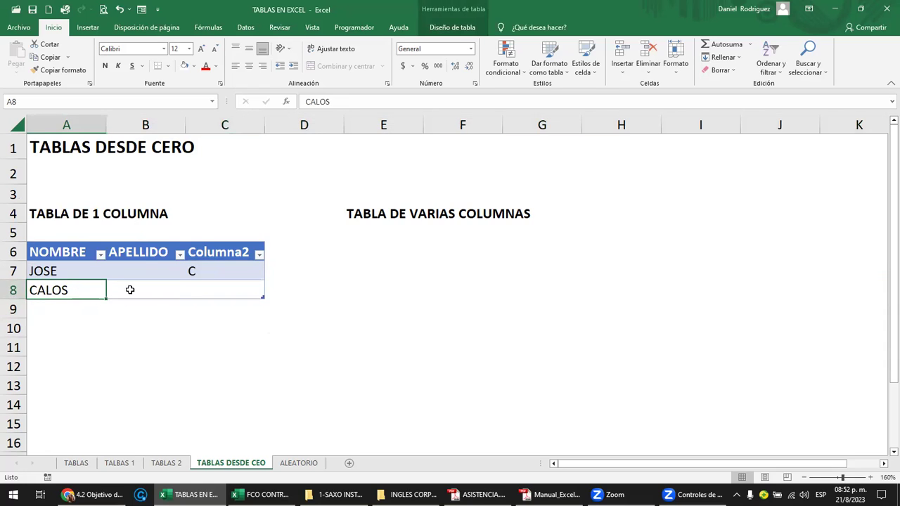
pyautogui.moveTo(218, 252); pyautogui.dragTo(223, 244)
pyautogui.click(220, 251)
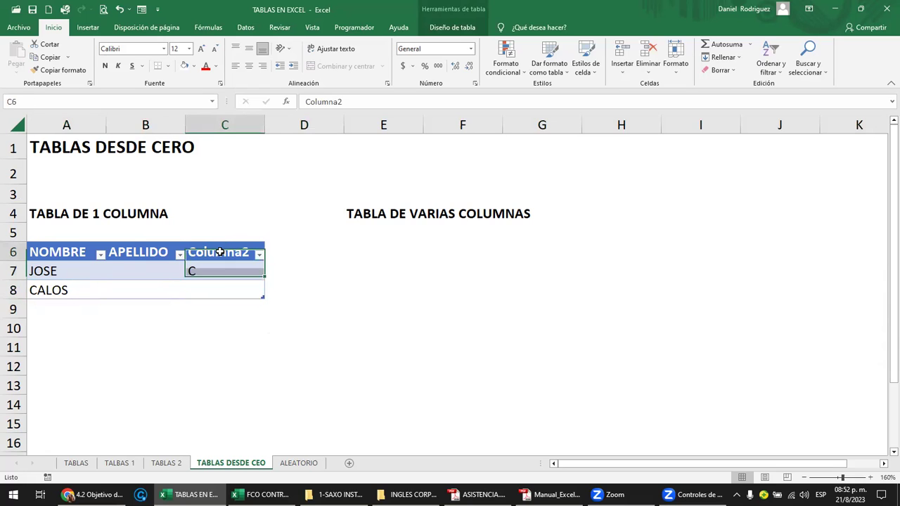
pyautogui.rightClick(220, 254)
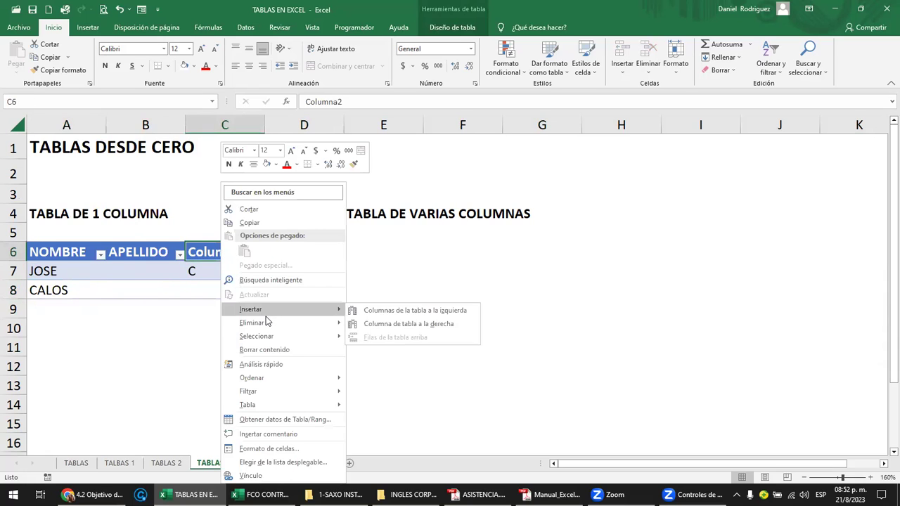
pyautogui.moveTo(251, 322)
pyautogui.click(358, 324)
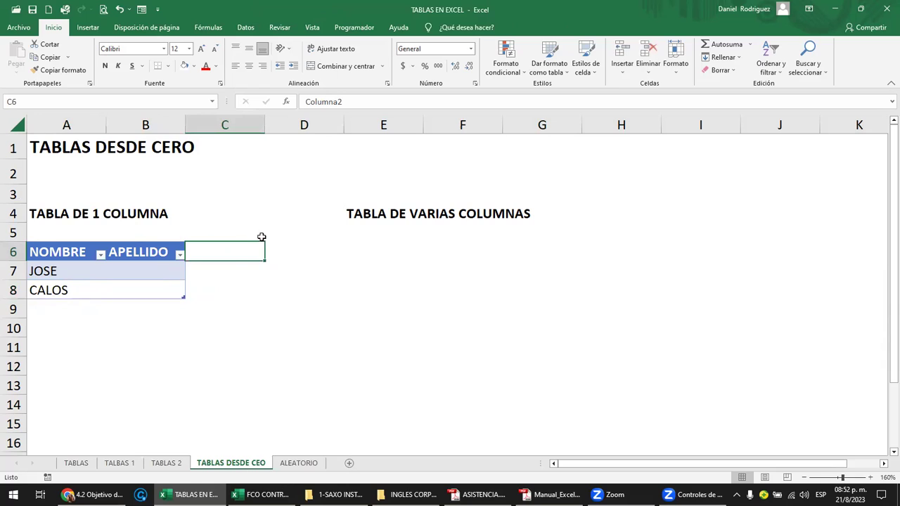
pyautogui.rightClick(144, 254)
pyautogui.moveTo(174, 323)
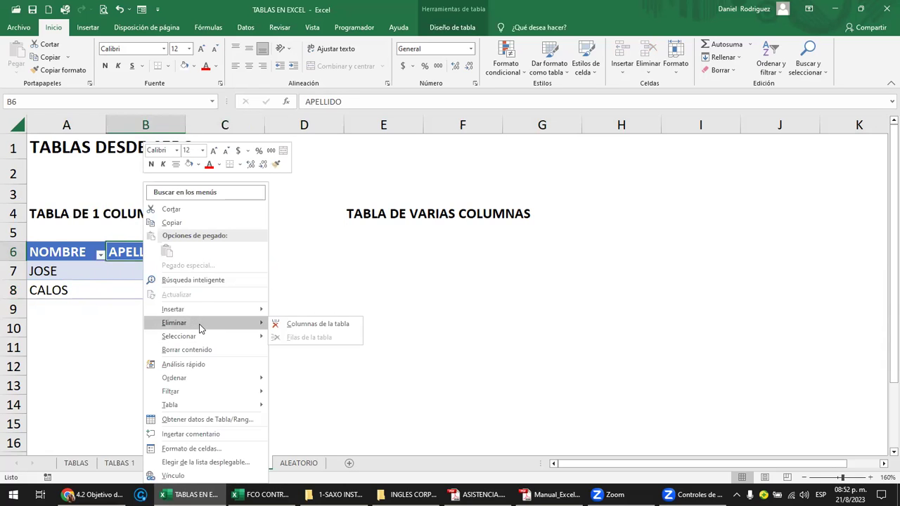
pyautogui.click(282, 327)
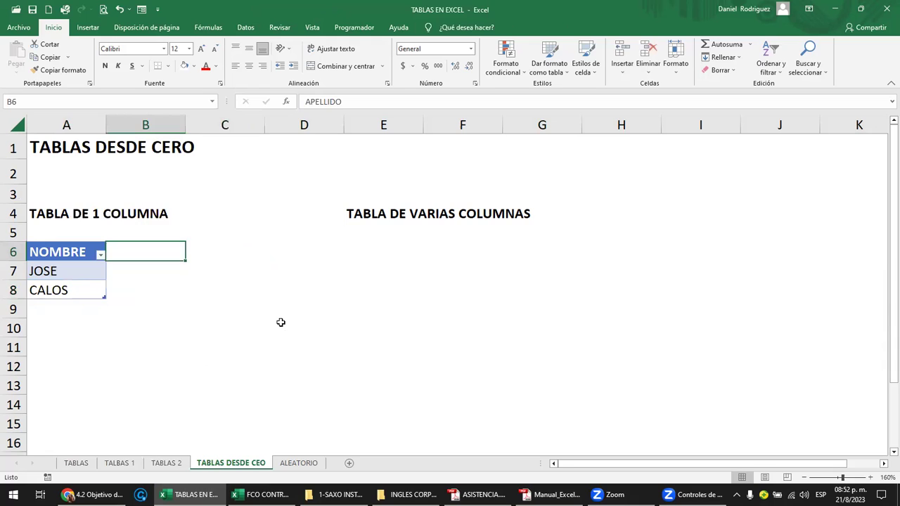
pyautogui.click(237, 322)
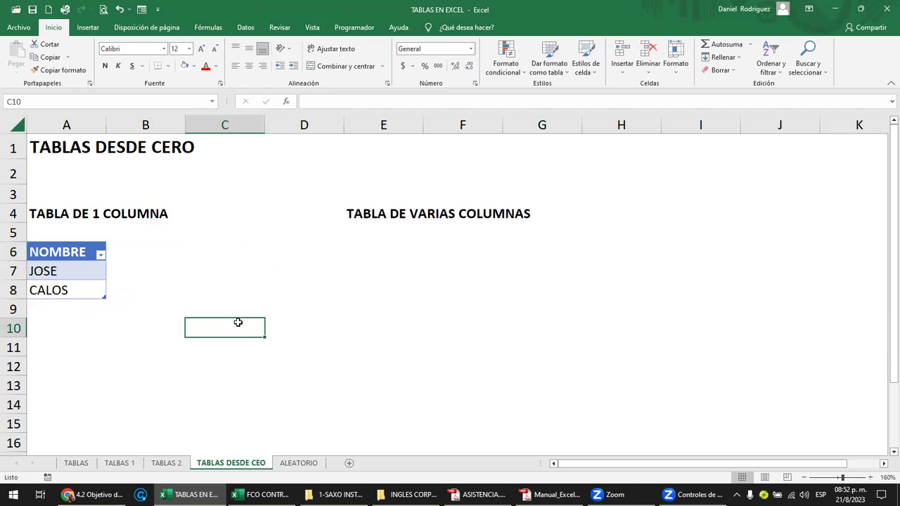
pyautogui.click(360, 250)
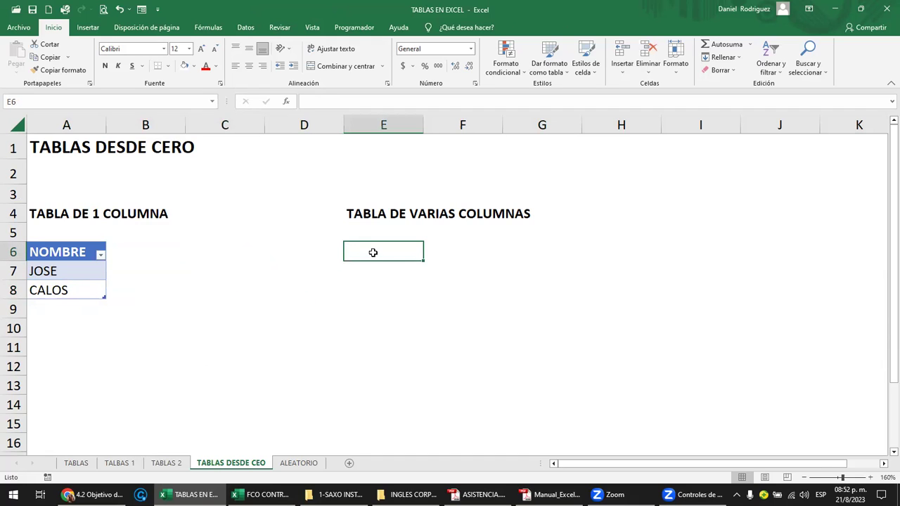
pyautogui.moveTo(373, 252); pyautogui.dragTo(517, 248)
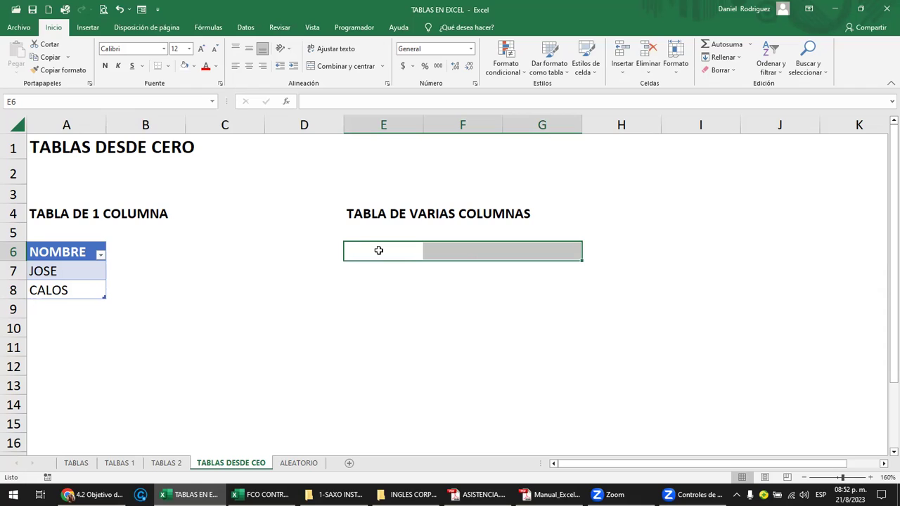
pyautogui.moveTo(367, 251); pyautogui.dragTo(530, 253)
pyautogui.moveTo(530, 253); pyautogui.dragTo(538, 304)
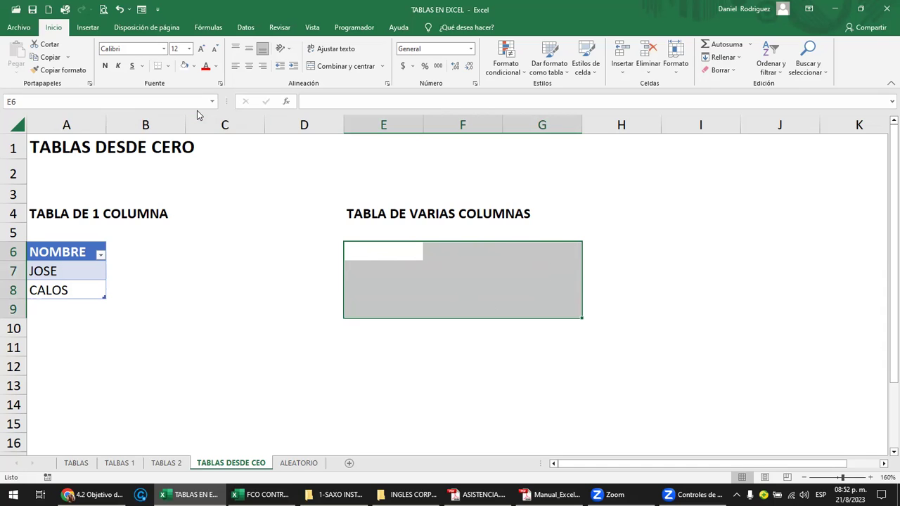
pyautogui.hotkey('ctrl', 't')
pyautogui.press('Return')
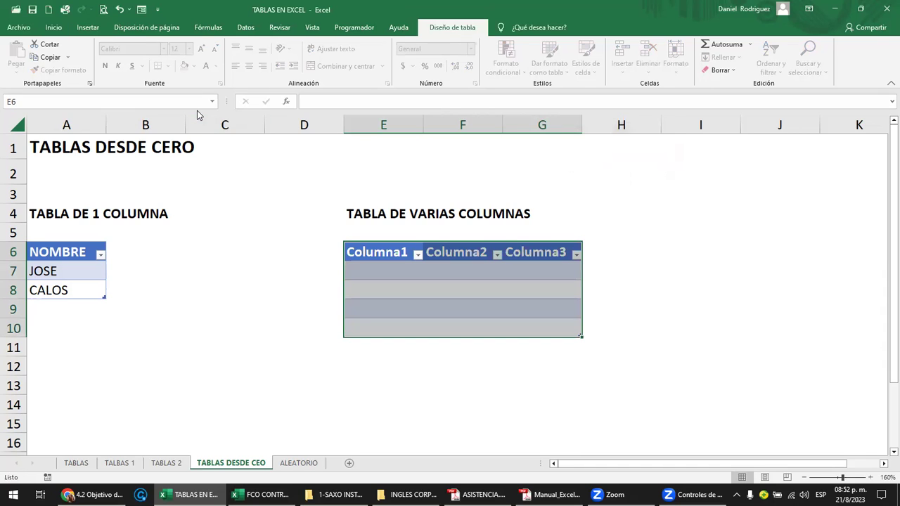
pyautogui.click(397, 266)
pyautogui.click(380, 253)
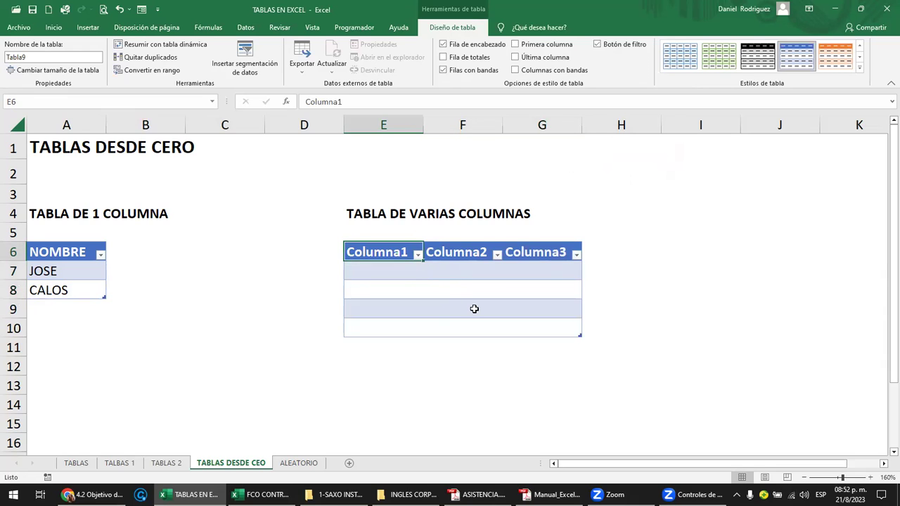
pyautogui.write('NOMBRE')
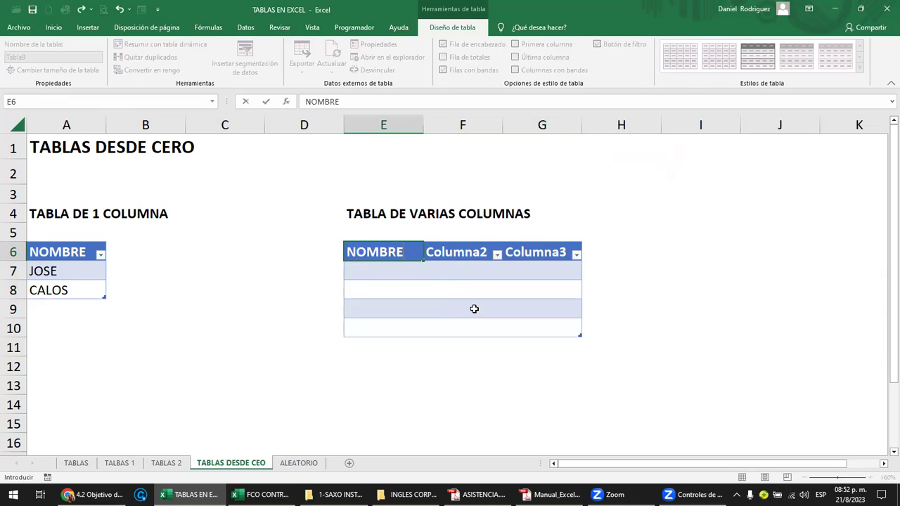
pyautogui.press('Tab')
pyautogui.write('APELLIDO')
pyautogui.press('Tab')
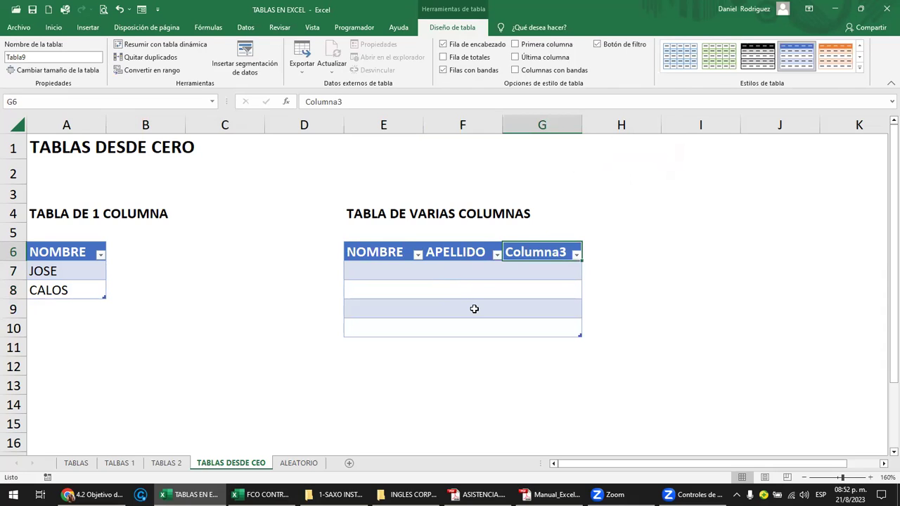
pyautogui.write('DUI')
pyautogui.press('Return')
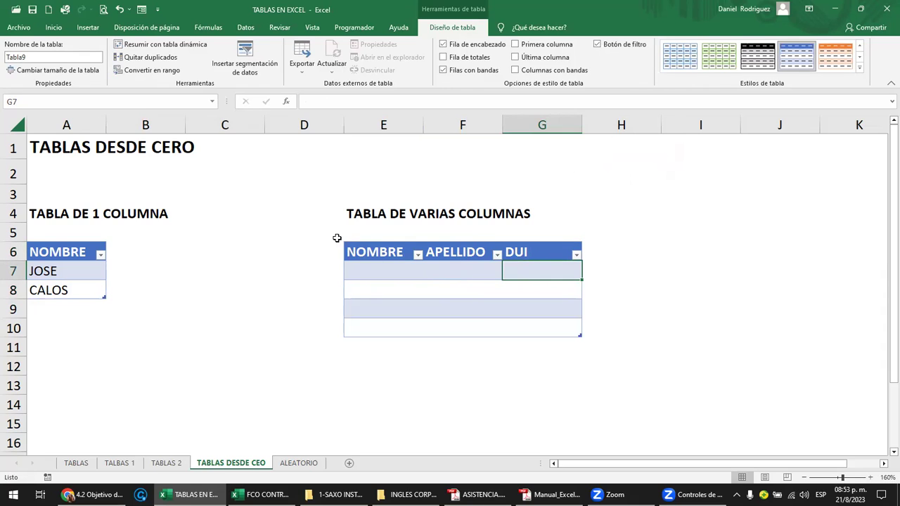
pyautogui.click(417, 257)
pyautogui.click(464, 271)
pyautogui.click(463, 290)
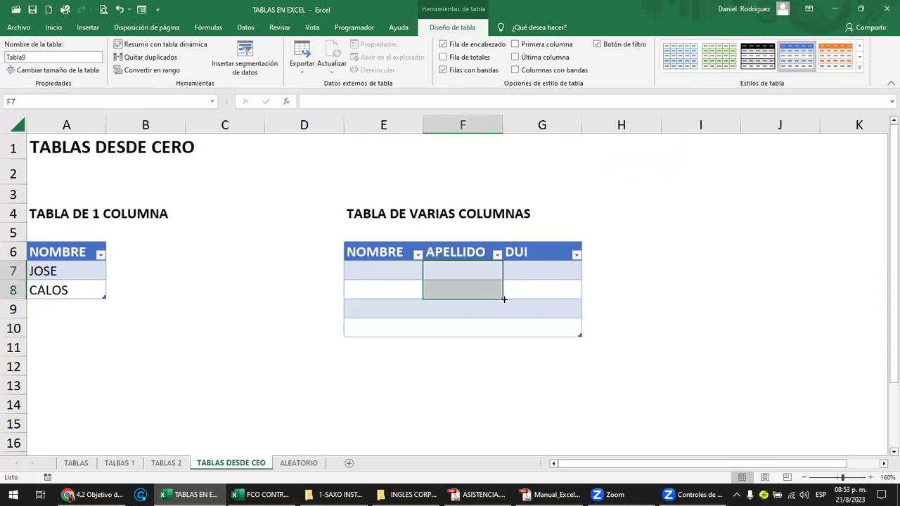
pyautogui.moveTo(374, 253); pyautogui.dragTo(543, 320)
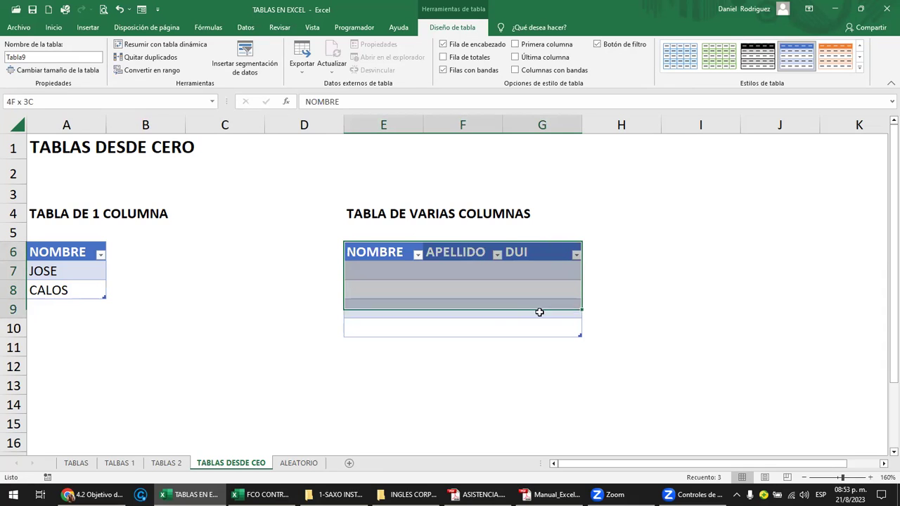
pyautogui.rightClick(545, 323)
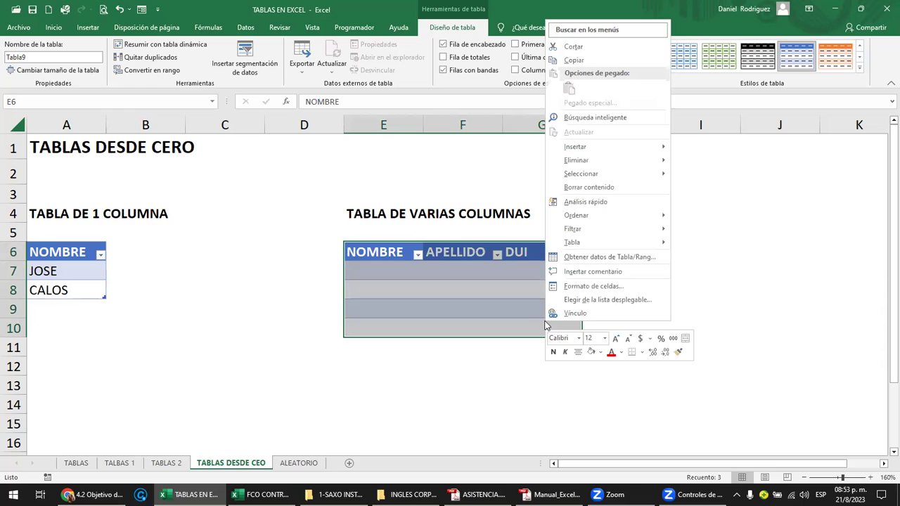
pyautogui.moveTo(577, 160)
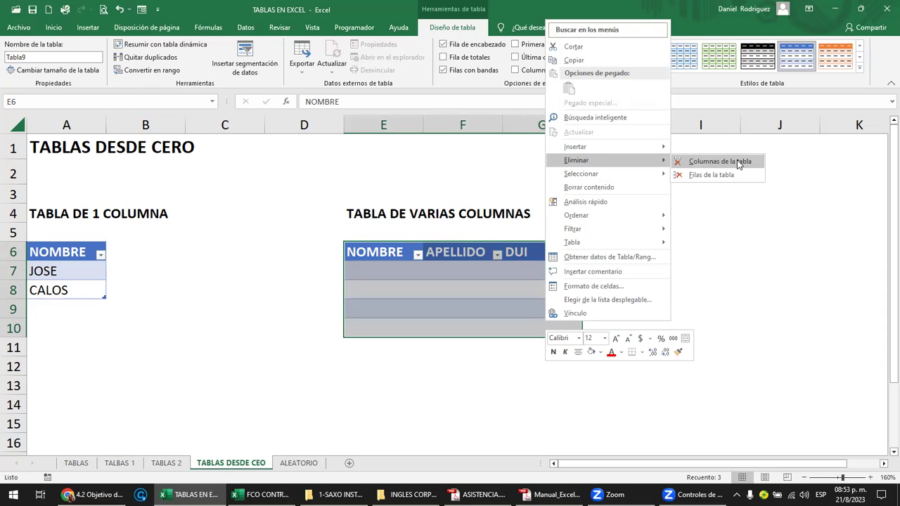
pyautogui.click(736, 161)
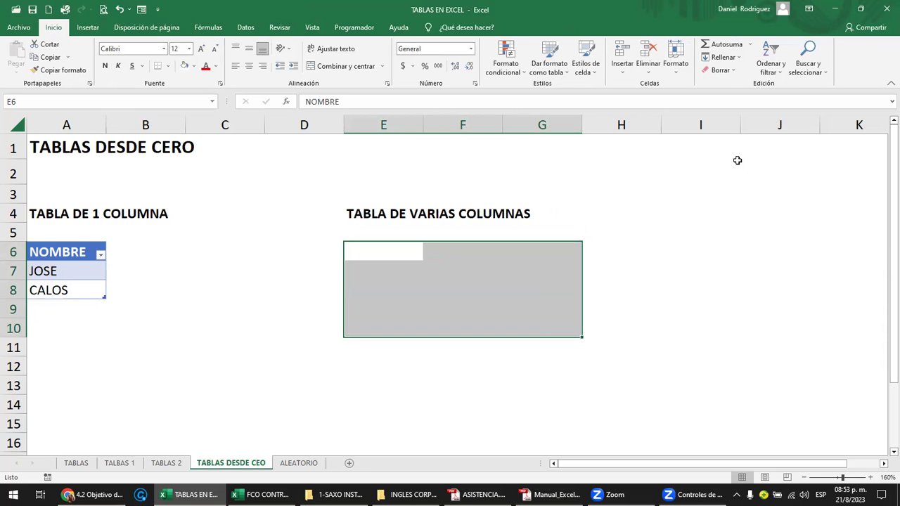
# Enter the headers NOMBRE, APELLIDO and TEL in E6:G6
pyautogui.click(706, 227)
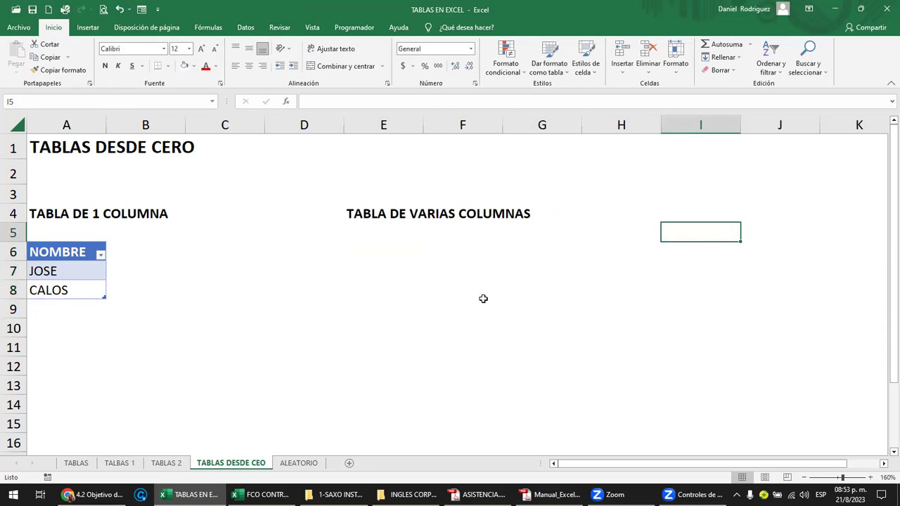
pyautogui.click(365, 253)
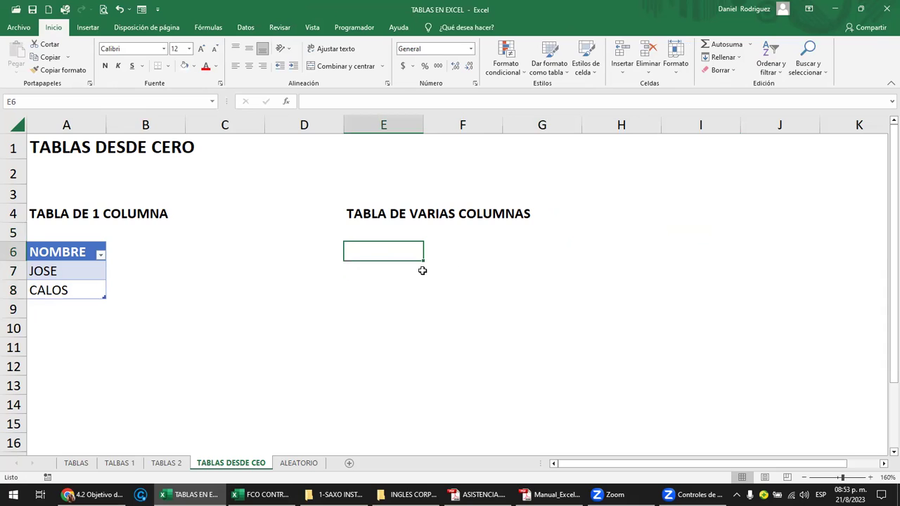
pyautogui.write('NOMBRE')
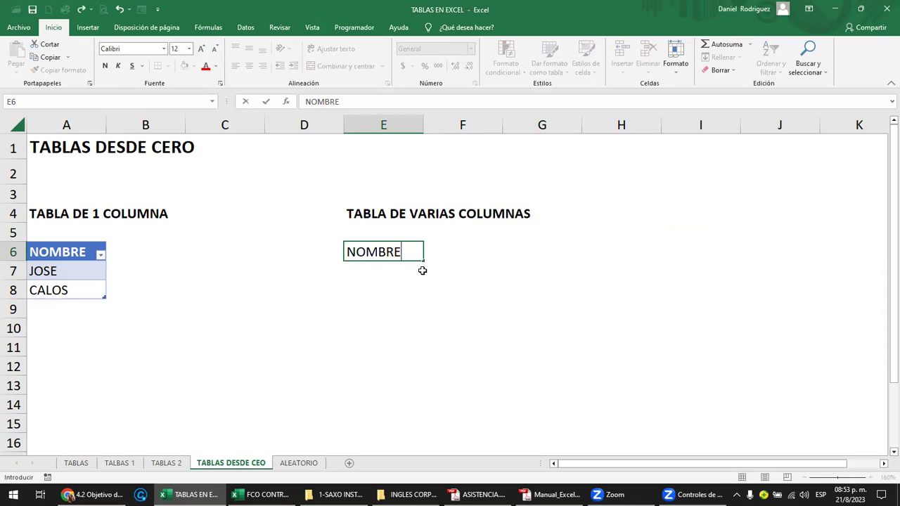
pyautogui.press('Tab')
pyautogui.write('APELLIDO')
pyautogui.press('Tab')
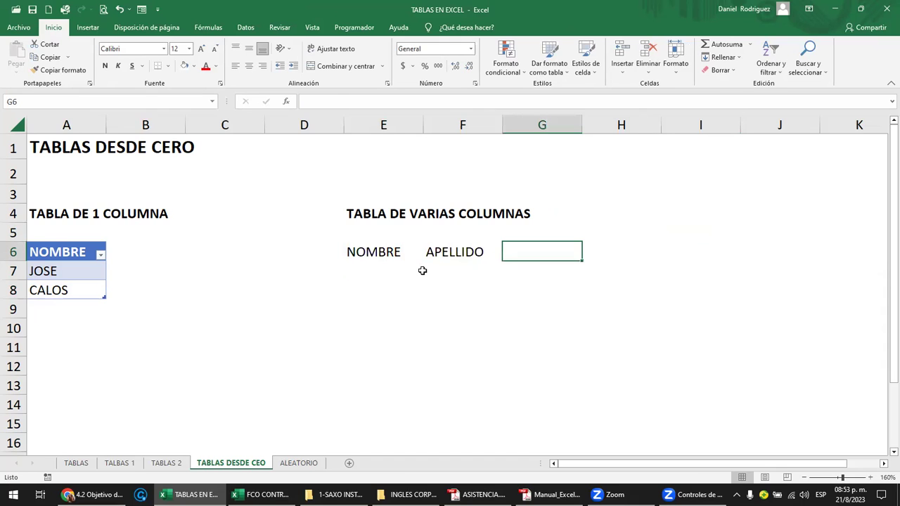
pyautogui.write('TEL')
pyautogui.press('Return')
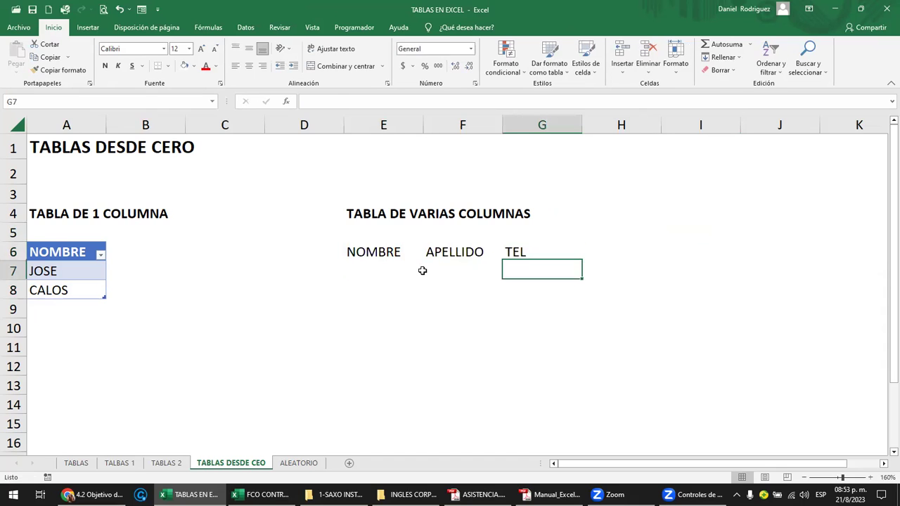
# Make E6:G6 a table with headers, creating Tabla10
pyautogui.moveTo(359, 249); pyautogui.dragTo(545, 252)
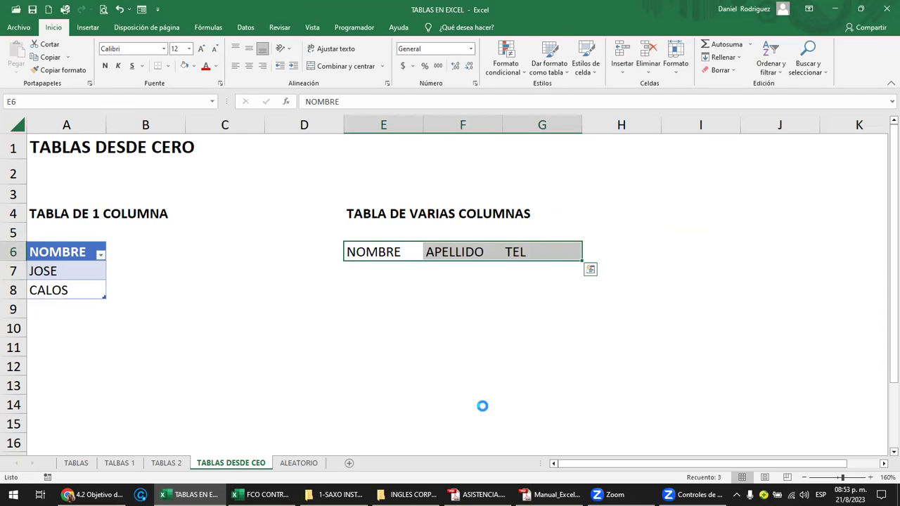
pyautogui.hotkey('ctrl', 't')
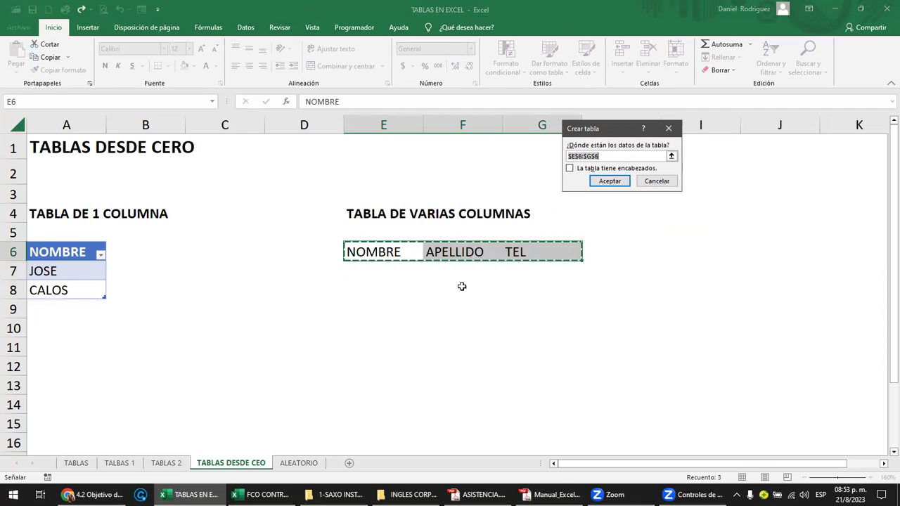
pyautogui.press('Escape')
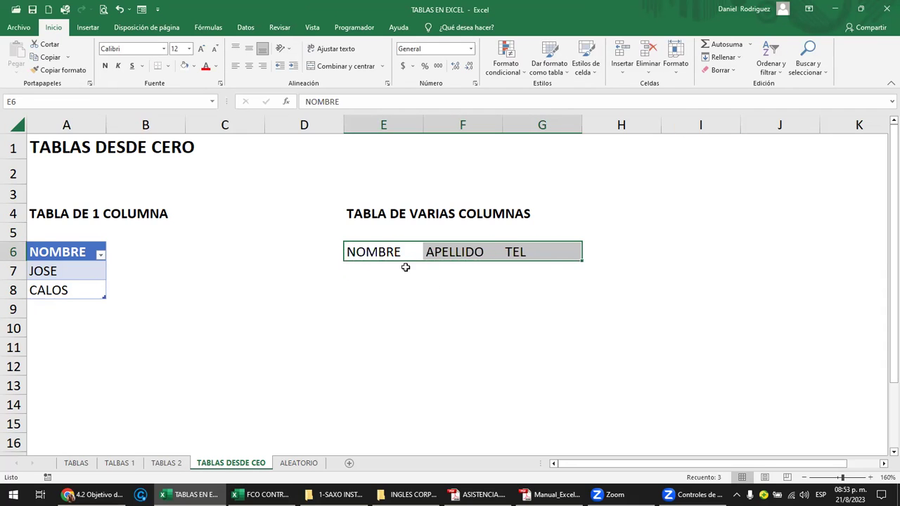
pyautogui.hotkey('ctrl', 't')
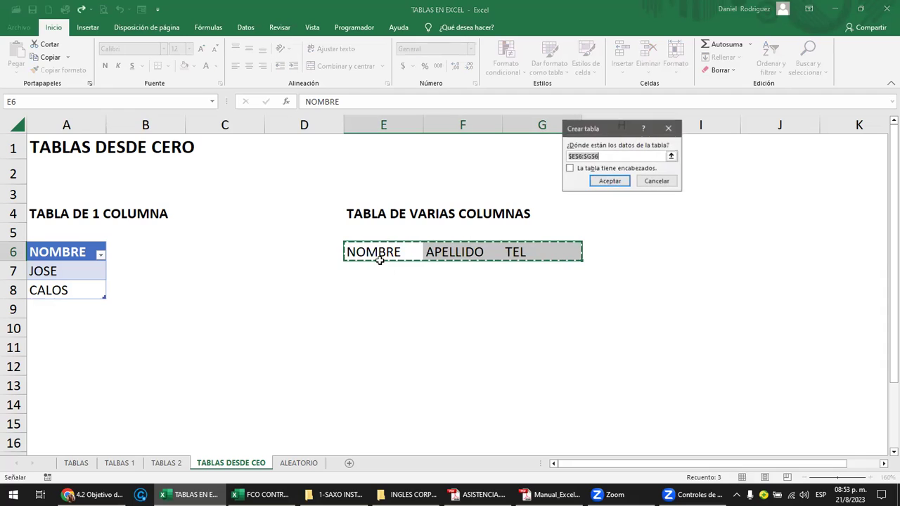
pyautogui.click(590, 172)
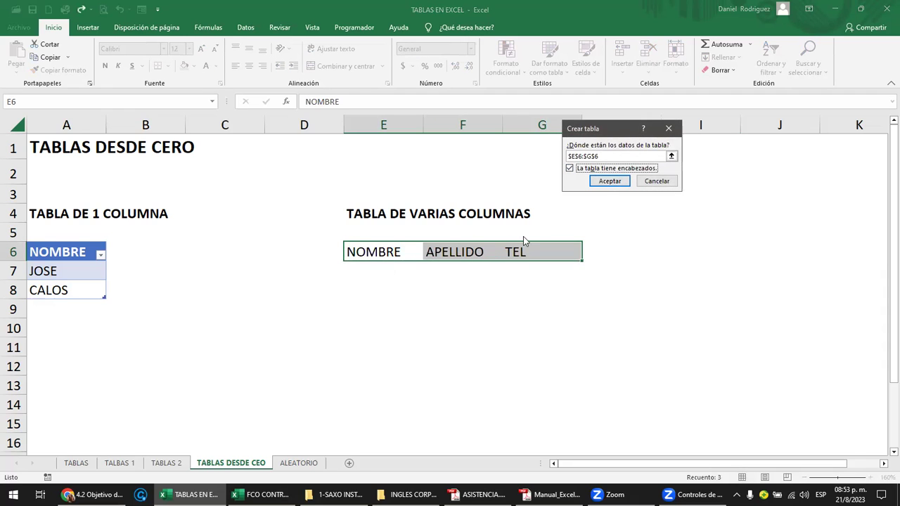
pyautogui.click(608, 181)
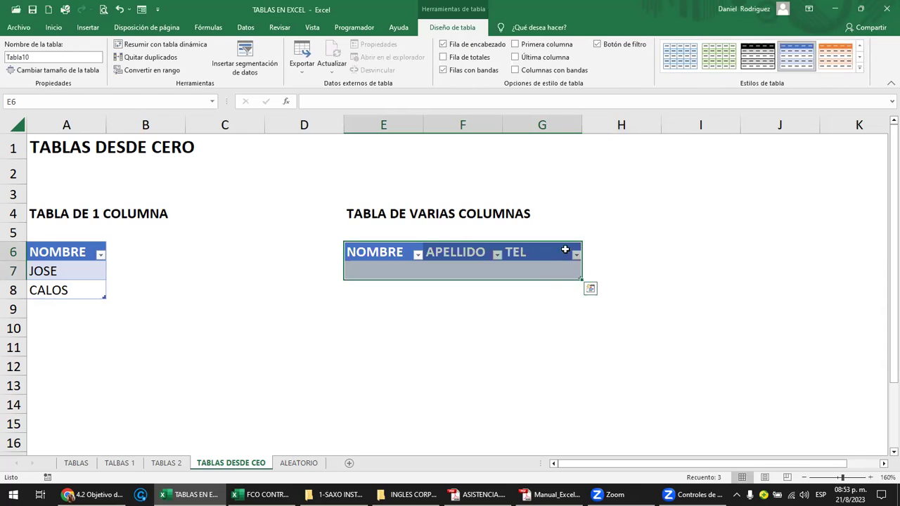
pyautogui.click(527, 313)
# Type practice entries A, B, C and 1 into E11:G12
pyautogui.moveTo(376, 341); pyautogui.dragTo(532, 351)
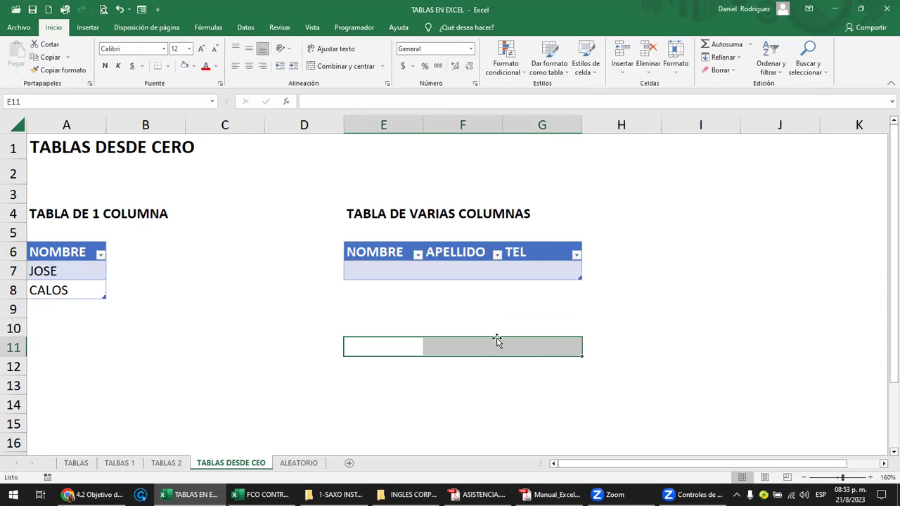
pyautogui.write('A')
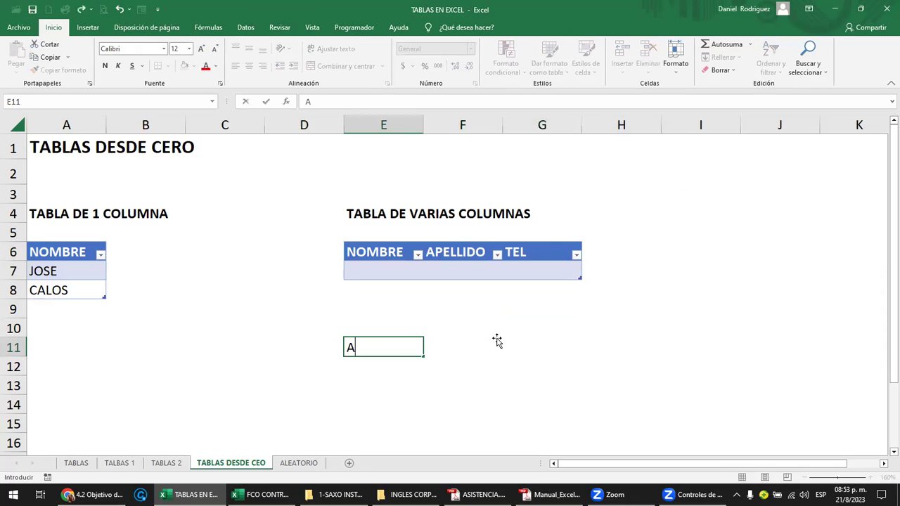
pyautogui.press('Tab')
pyautogui.write('B')
pyautogui.press('Tab')
pyautogui.write('C')
pyautogui.press('Tab')
pyautogui.press('Return')
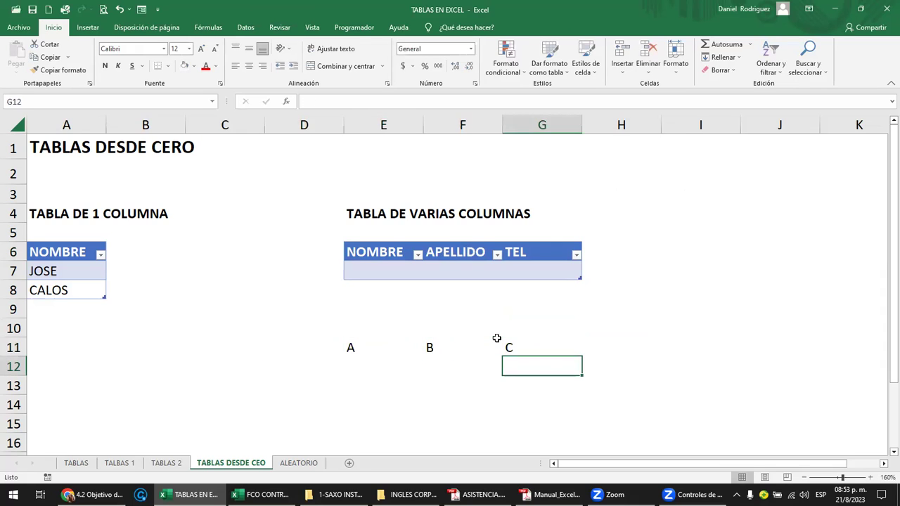
pyautogui.write('1')
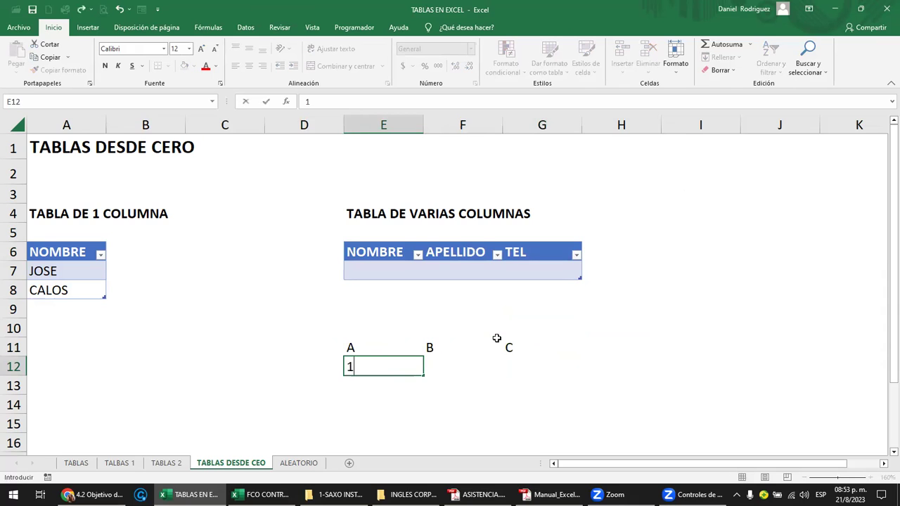
pyautogui.press('Return')
pyautogui.press('Right')
pyautogui.press('Left')
pyautogui.press('Up')
pyautogui.press('Up')
pyautogui.write('NOMBRE')
pyautogui.press('Tab')
pyautogui.write('APELLIDO')
pyautogui.press('Return')
pyautogui.press('Up')
pyautogui.press('Right')
pyautogui.press('Left')
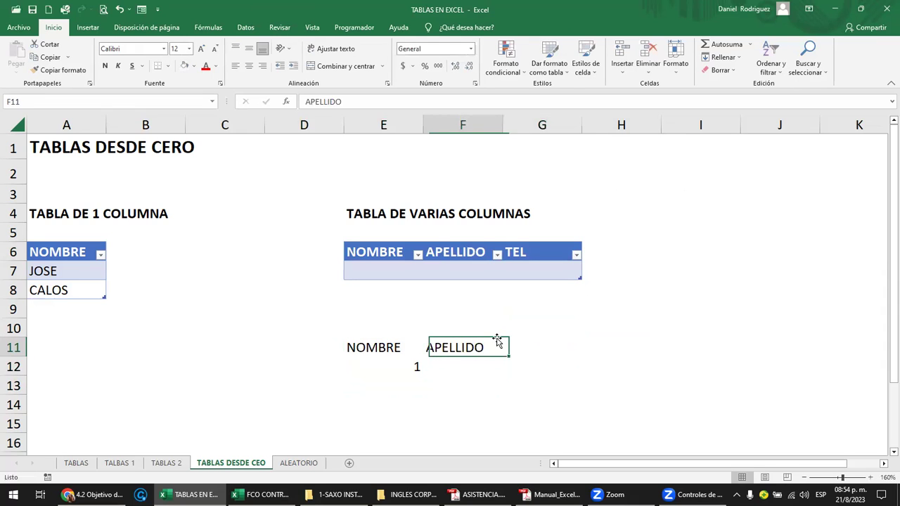
pyautogui.press('Down')
pyautogui.press('Left')
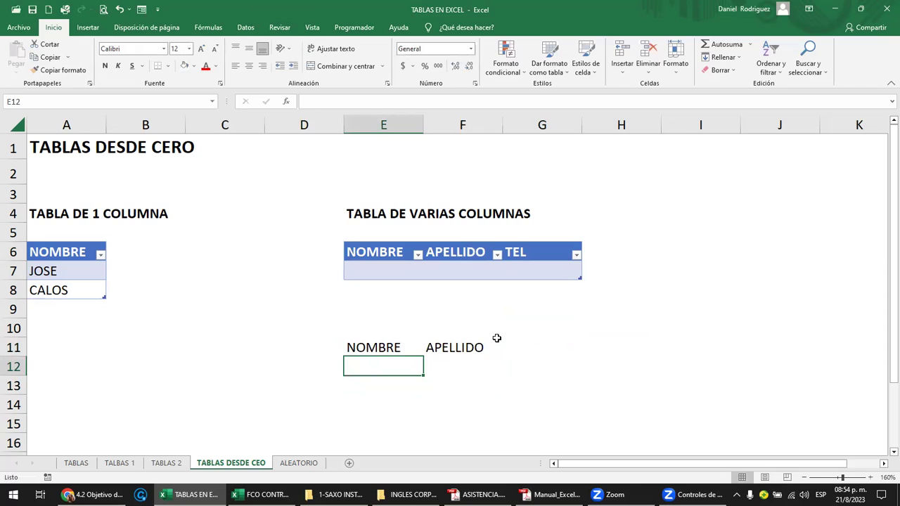
pyautogui.write('JUAN')
pyautogui.press('Tab')
pyautogui.write('J')
pyautogui.write('RODAS')
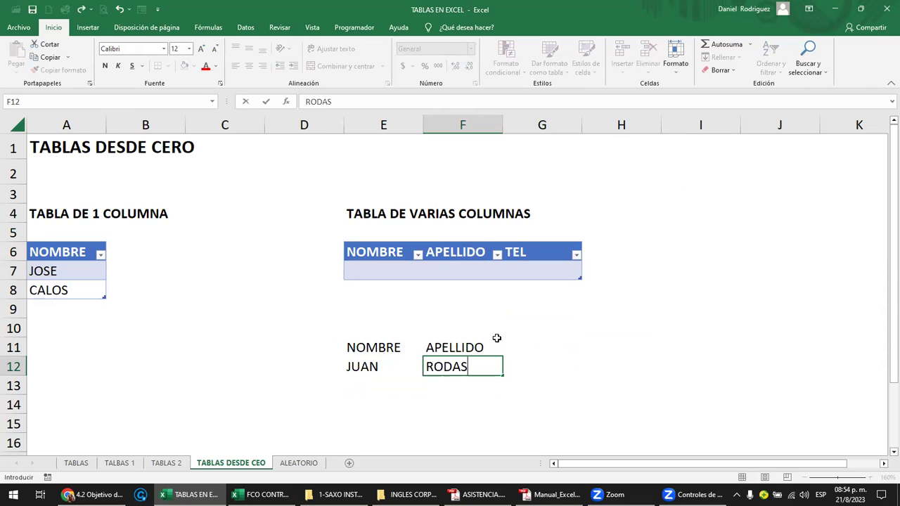
pyautogui.press('Return')
# Select E11:F12 and start a table from it with Ctrl+T
pyautogui.click(496, 338)
pyautogui.hotkey('shift', 'Left')
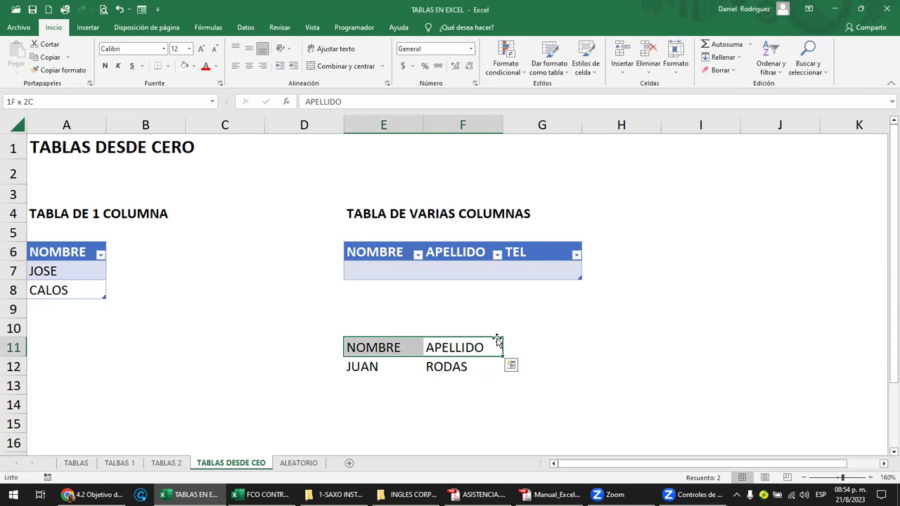
pyautogui.hotkey('shift', 'Down')
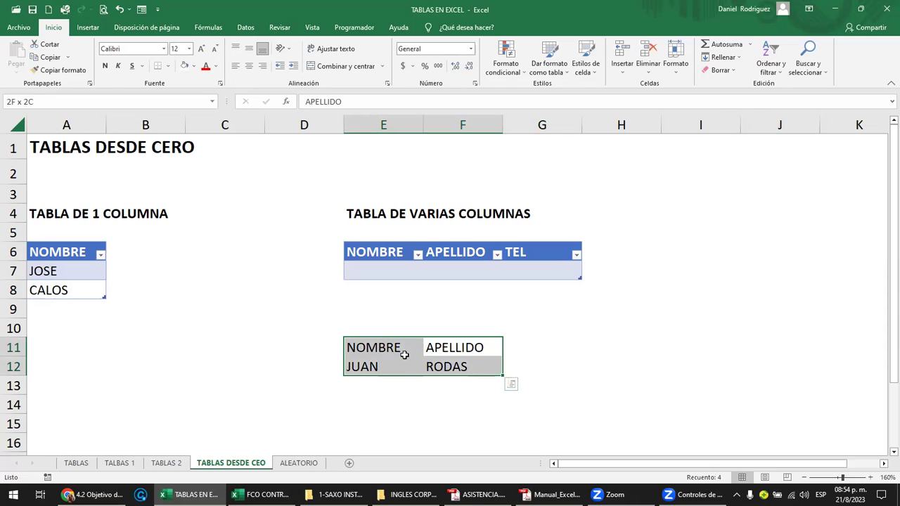
pyautogui.hotkey('ctrl', 't')
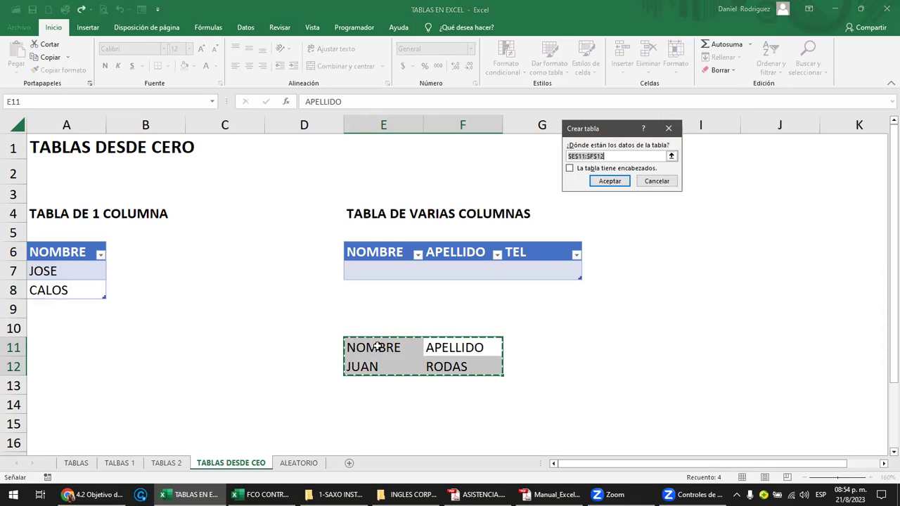
# Create a headed table on E11:F12
pyautogui.click(570, 169)
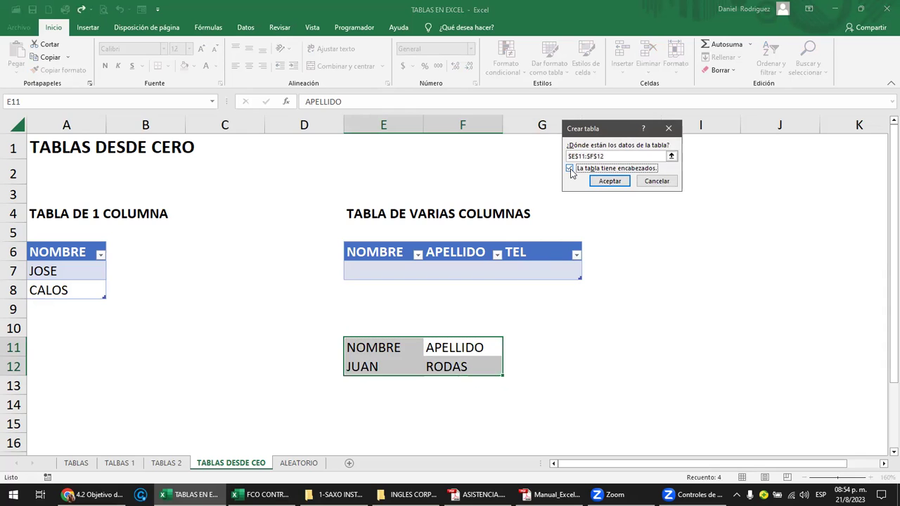
pyautogui.click(606, 181)
pyautogui.click(604, 351)
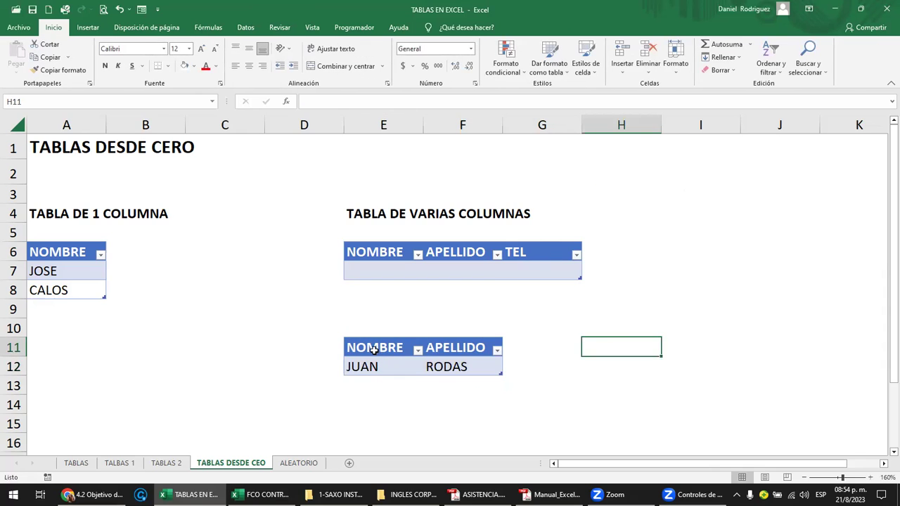
# Undo the E11:F12 table and the typed entries so rows 11–12 are empty
pyautogui.moveTo(372, 349); pyautogui.dragTo(458, 366)
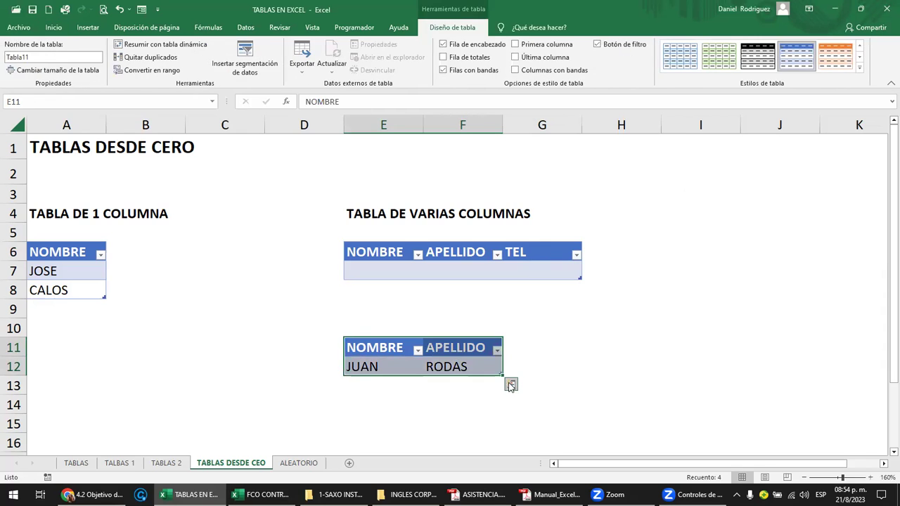
pyautogui.hotkey('ctrl', 'z')
pyautogui.hotkey('ctrl', 'z')
pyautogui.hotkey('ctrl', 'z')
pyautogui.hotkey('ctrl', 'z')
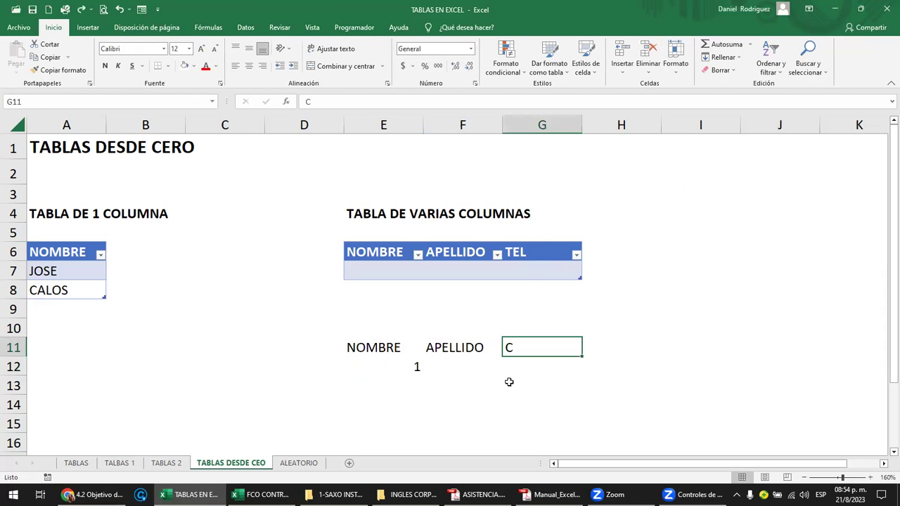
pyautogui.hotkey('ctrl', 'z')
pyautogui.hotkey('ctrl', 'z')
pyautogui.hotkey('ctrl', 'z')
pyautogui.hotkey('ctrl', 'z')
pyautogui.hotkey('ctrl', 'z')
pyautogui.hotkey('ctrl', 'z')
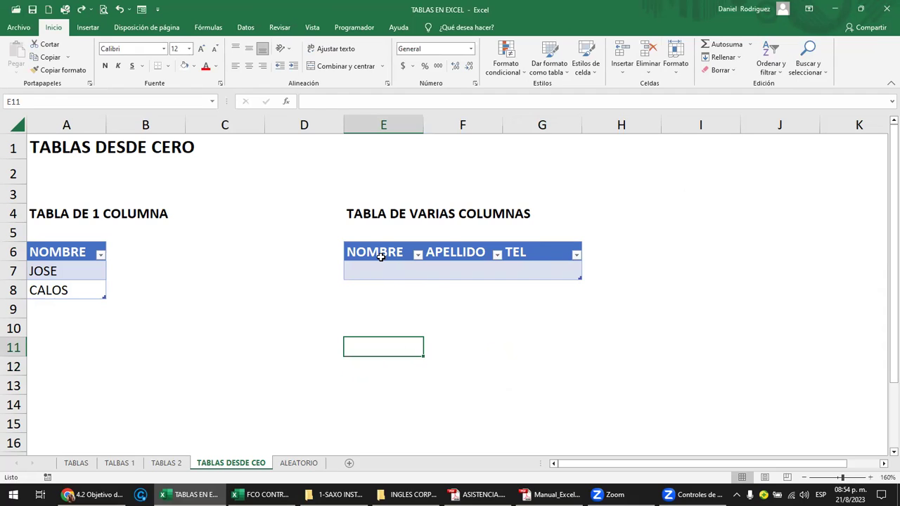
pyautogui.click(380, 256)
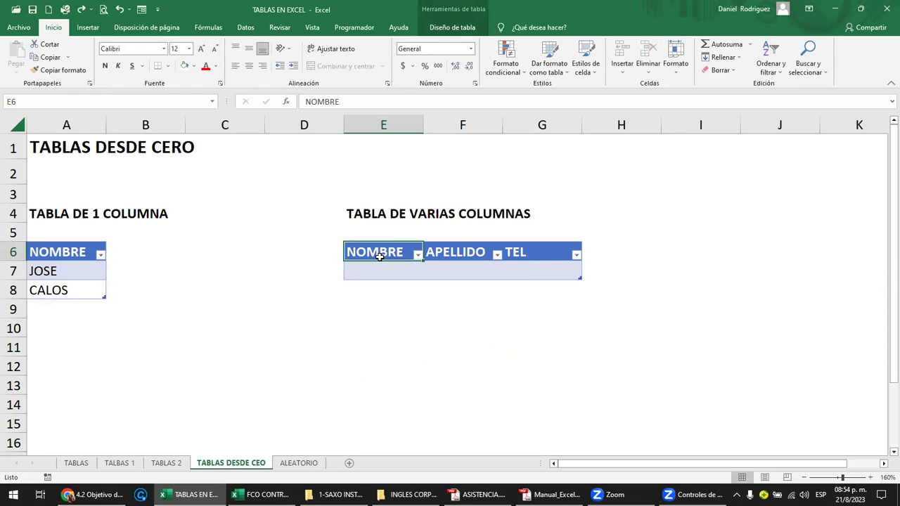
pyautogui.click(390, 348)
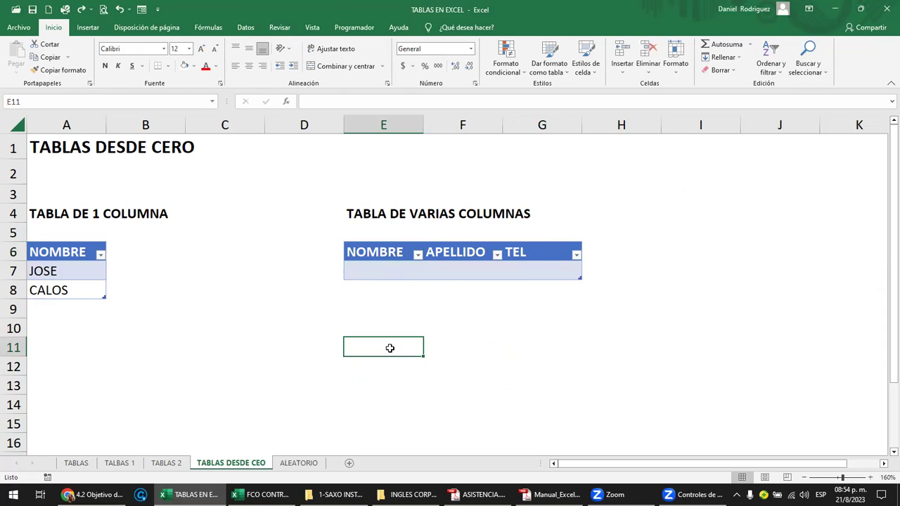
# Turn E9:J9 into a six-column table with default Columna headers
pyautogui.moveTo(373, 302)
pyautogui.mouseDown()
pyautogui.moveTo(797, 306)
pyautogui.moveTo(785, 307)
pyautogui.mouseUp()
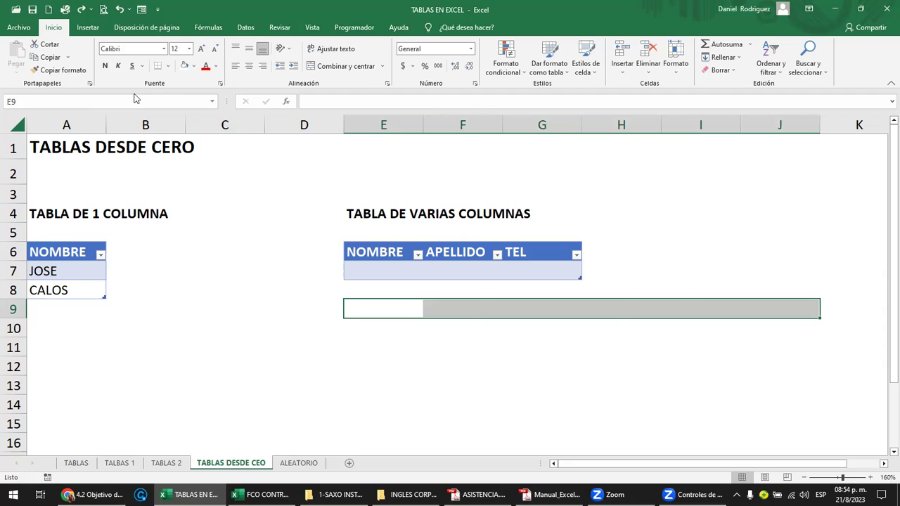
pyautogui.hotkey('ctrl', 't')
pyautogui.press('Return')
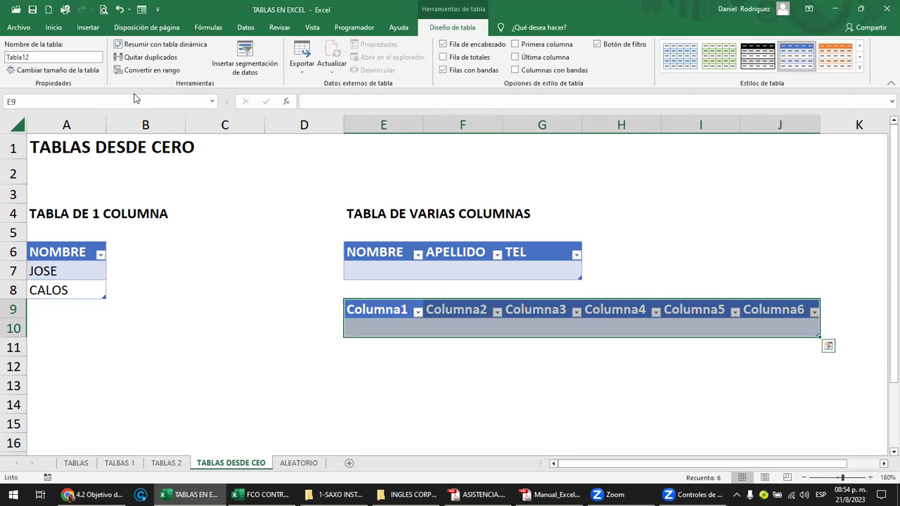
# Glance at the TABLAS 2 sheet, then return to TABLAS DESDE CERO
pyautogui.click(165, 463)
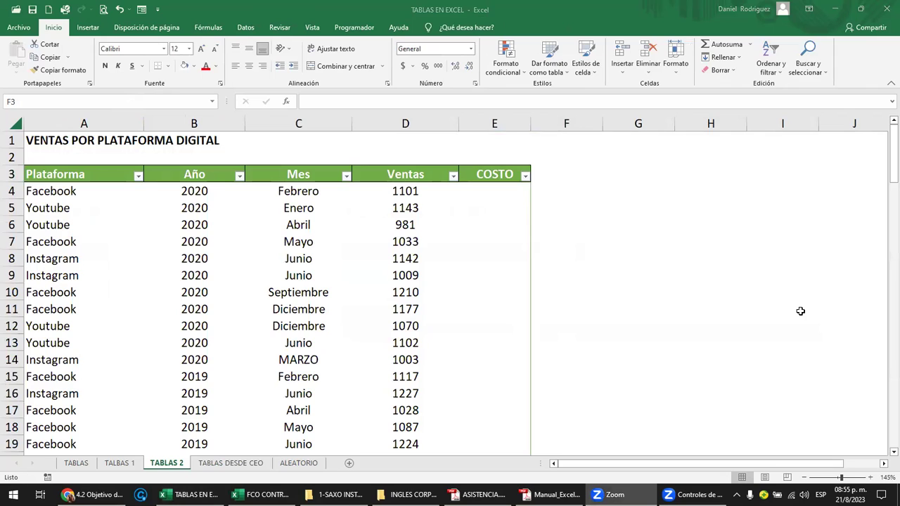
pyautogui.click(78, 174)
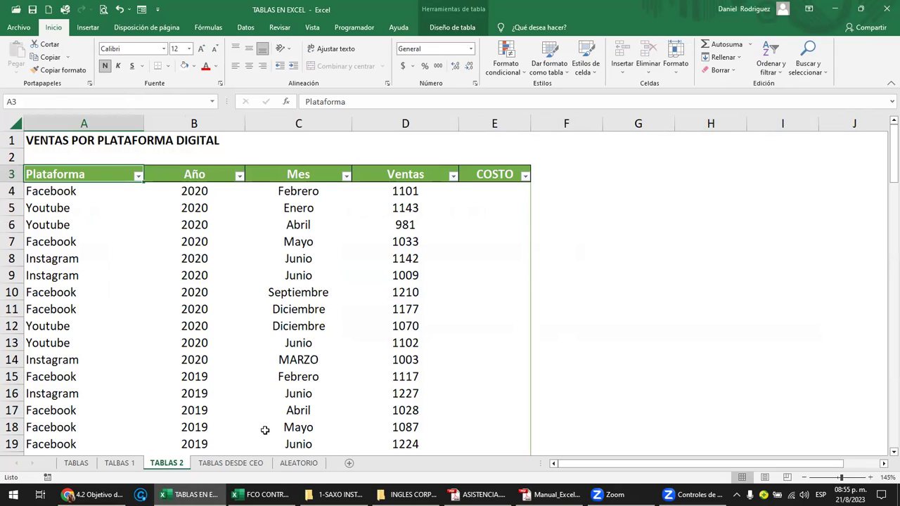
pyautogui.click(230, 463)
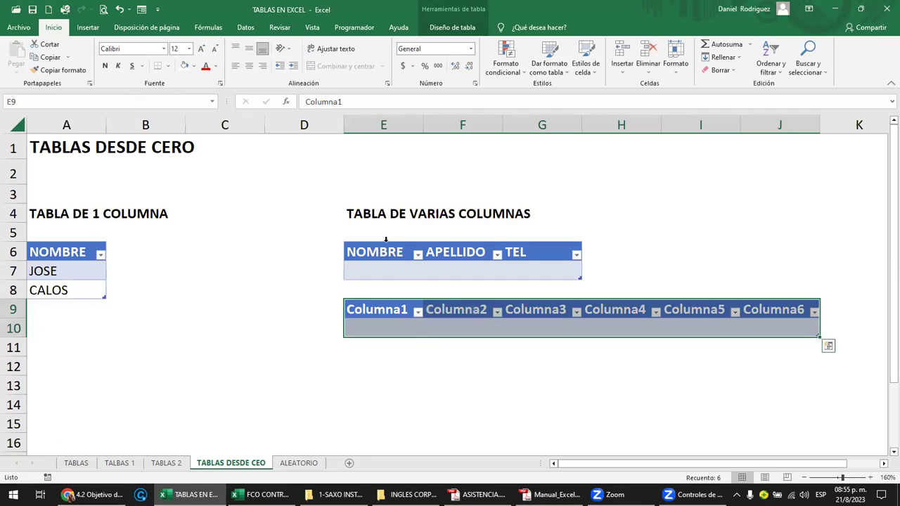
pyautogui.click(380, 248)
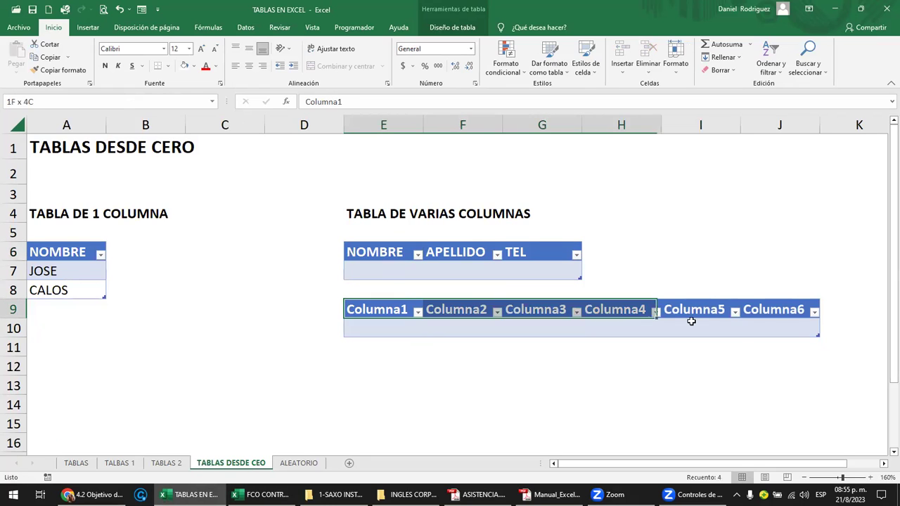
# Delete the empty Columna-headed table and go to the TABLAS 2 sheet
pyautogui.moveTo(371, 307); pyautogui.dragTo(803, 328)
pyautogui.rightClick(735, 322)
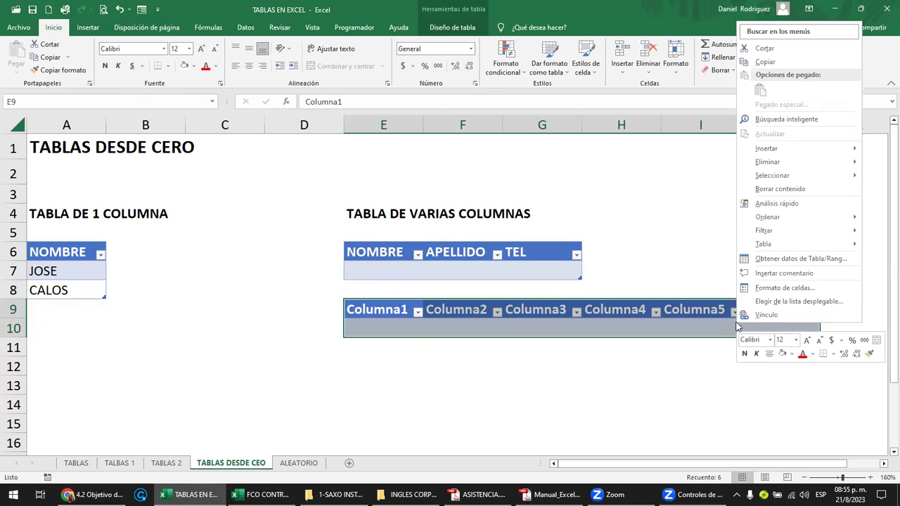
pyautogui.moveTo(768, 162)
pyautogui.click(696, 177)
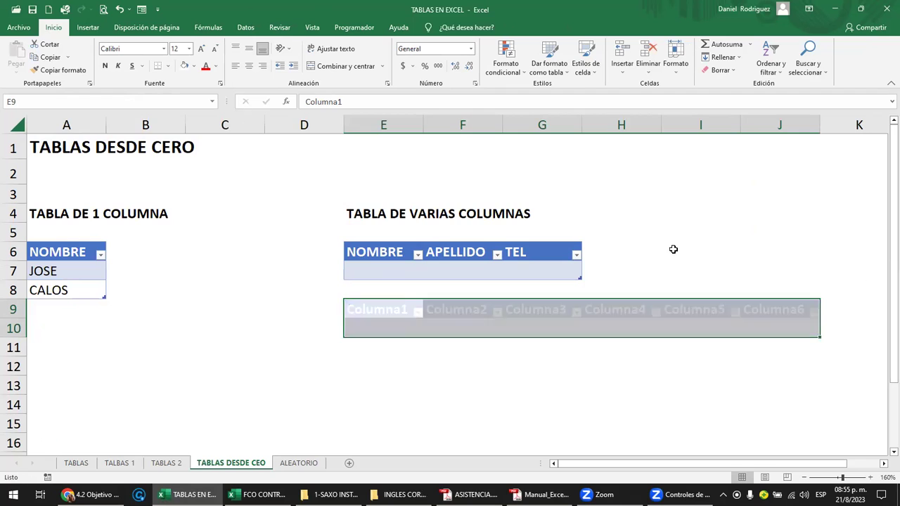
pyautogui.click(609, 311)
pyautogui.click(184, 462)
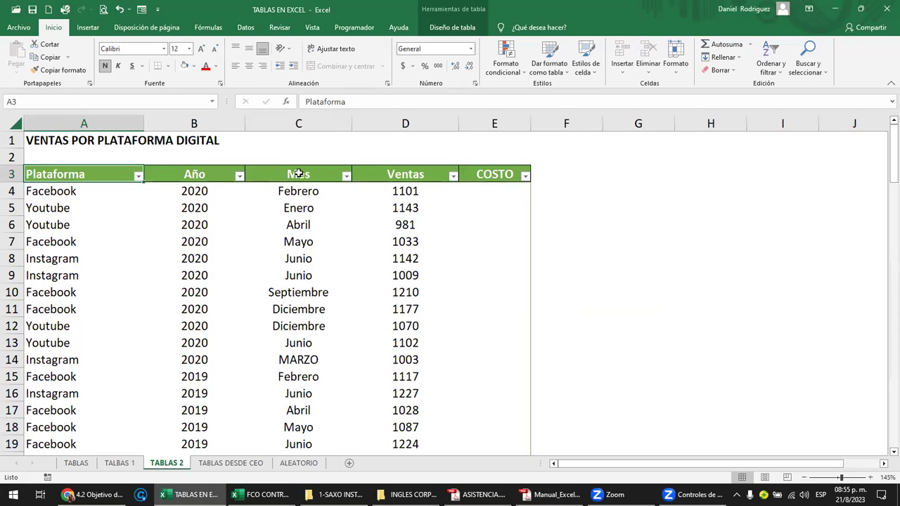
# Convert the VENTAS POR PLATAFORMA DIGITAL table to a normal range, confirming with Sí
pyautogui.click(492, 174)
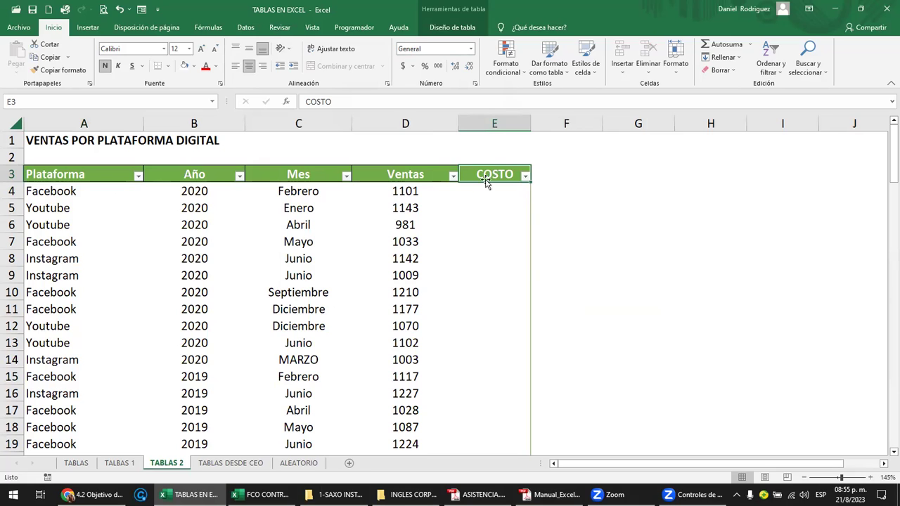
pyautogui.rightClick(490, 176)
pyautogui.moveTo(515, 394)
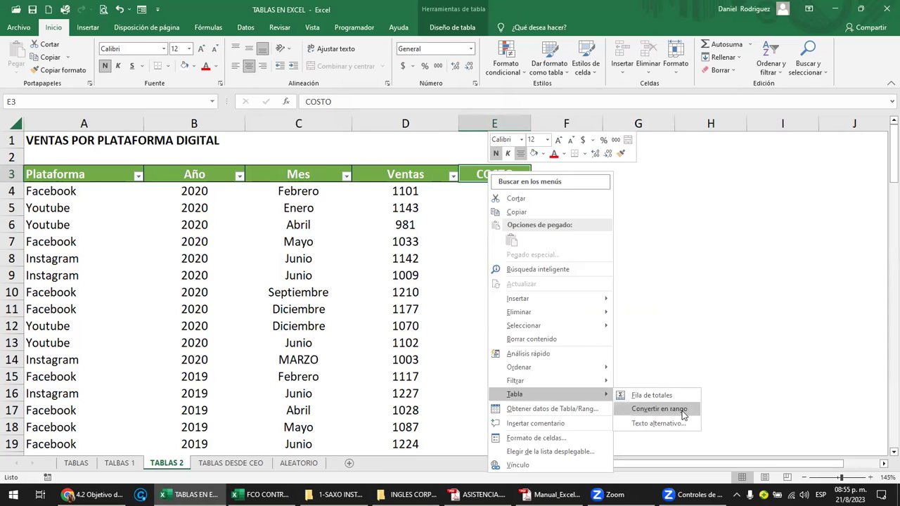
pyautogui.click(747, 295)
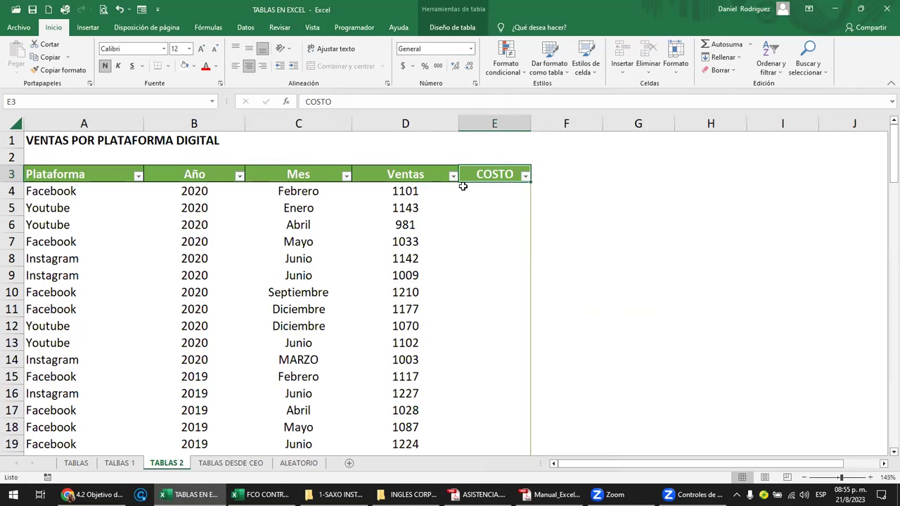
pyautogui.click(594, 187)
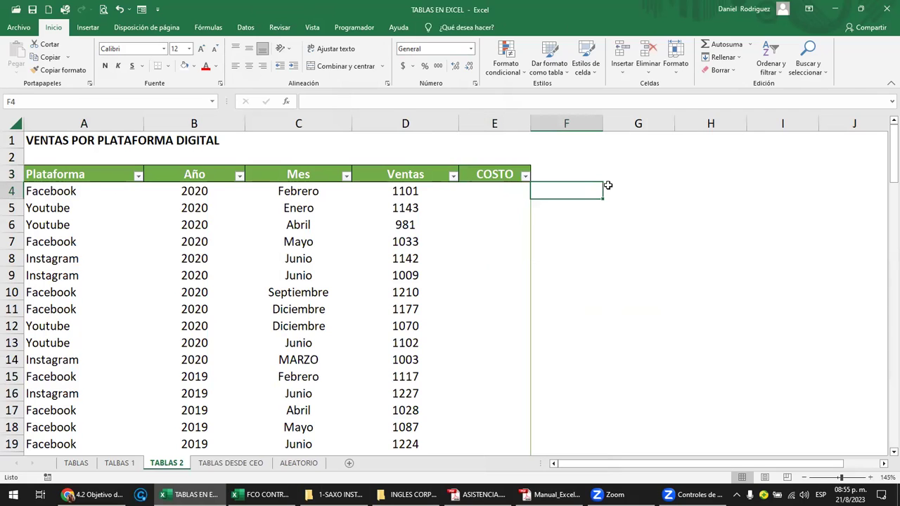
pyautogui.click(500, 176)
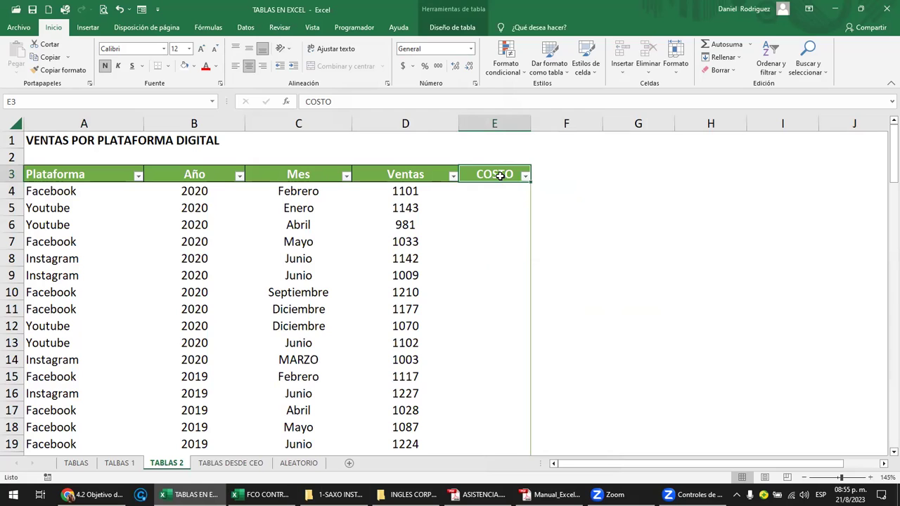
pyautogui.rightClick(500, 177)
pyautogui.moveTo(563, 400)
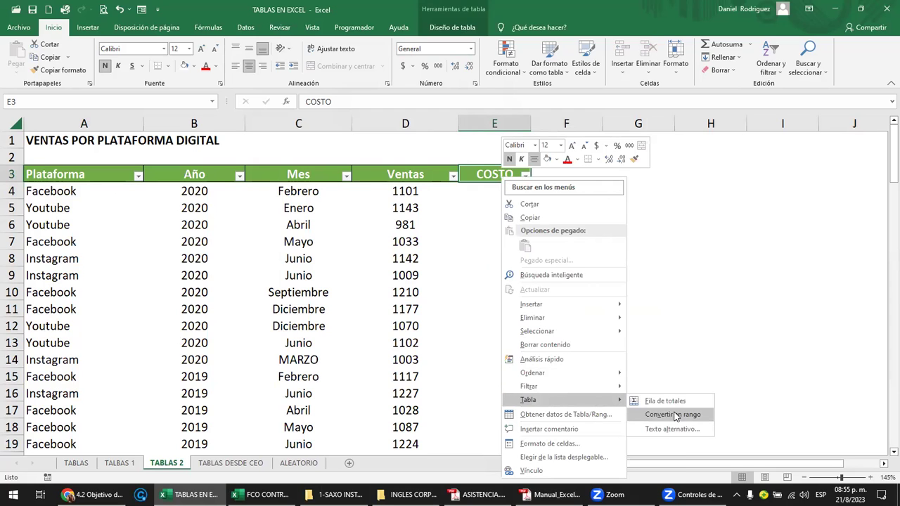
pyautogui.click(674, 414)
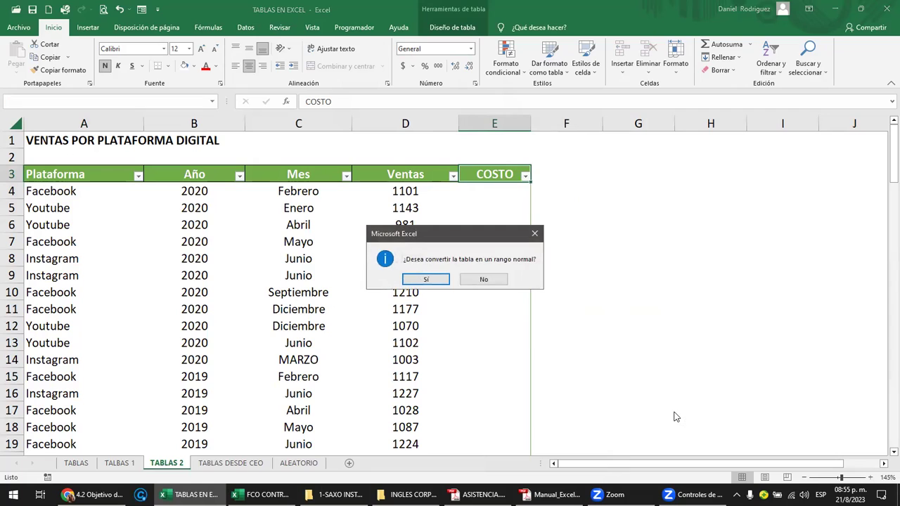
pyautogui.click(426, 280)
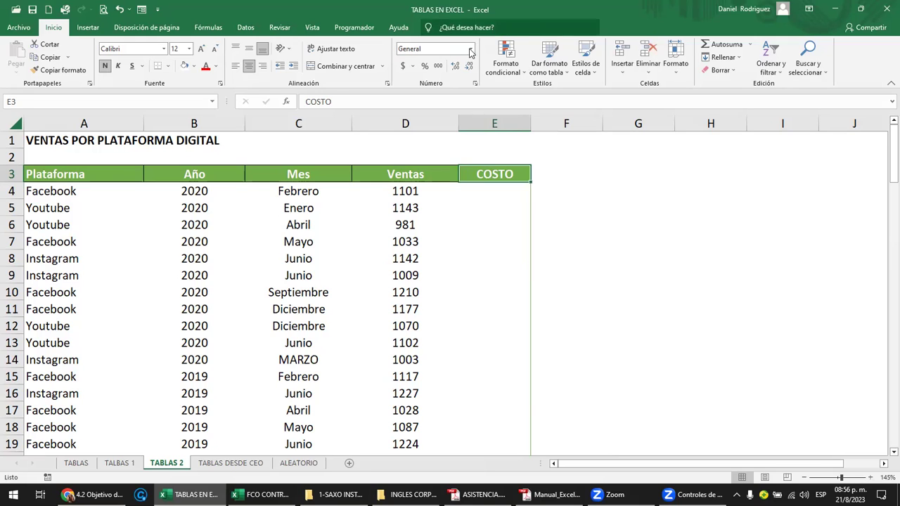
pyautogui.click(566, 140)
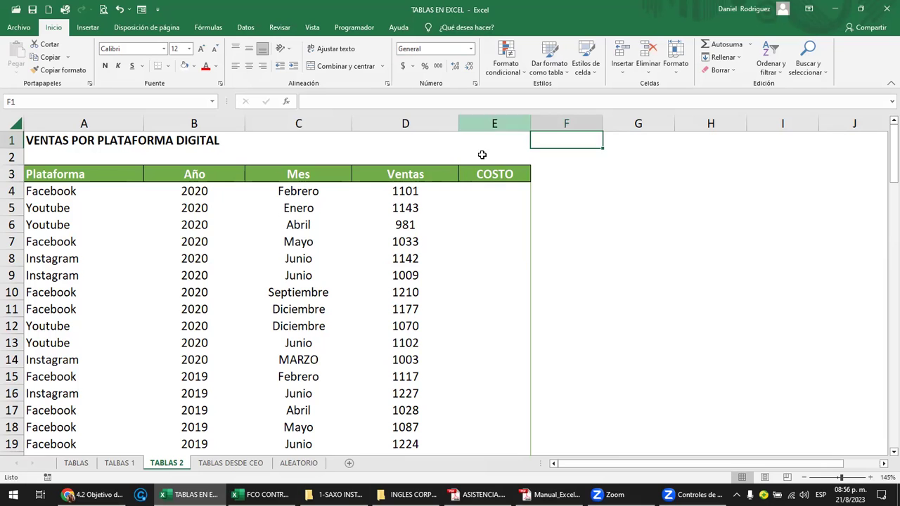
pyautogui.click(480, 172)
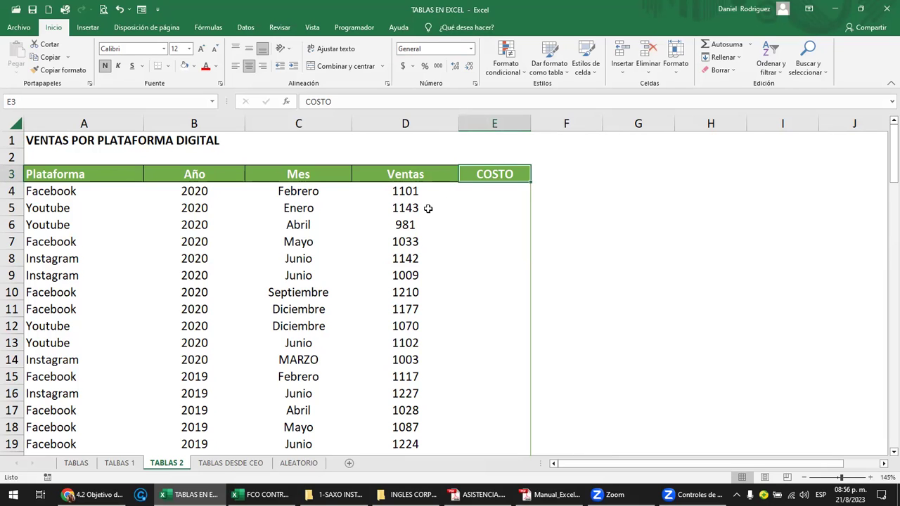
# Recreate the sales table from A3:E102 with Ctrl+T
pyautogui.hotkey('ctrl', 't')
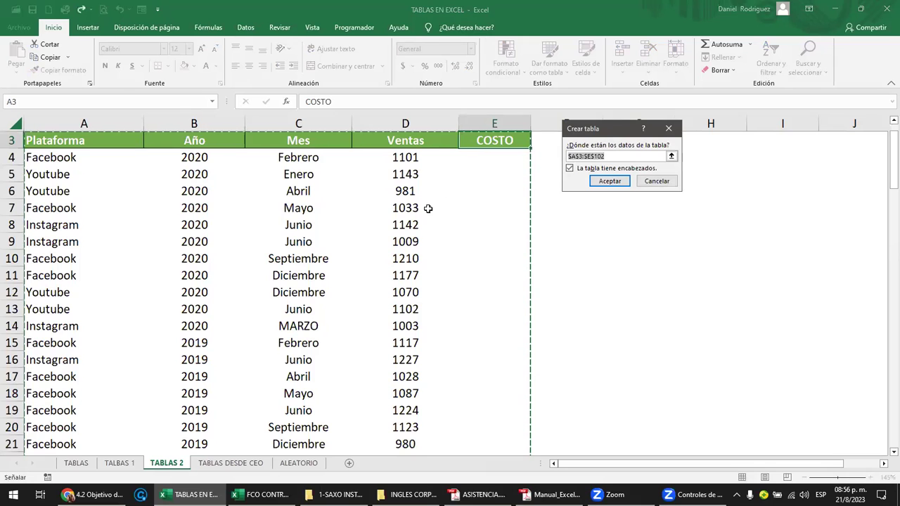
pyautogui.press('Return')
pyautogui.scroll(1, 490, 260)
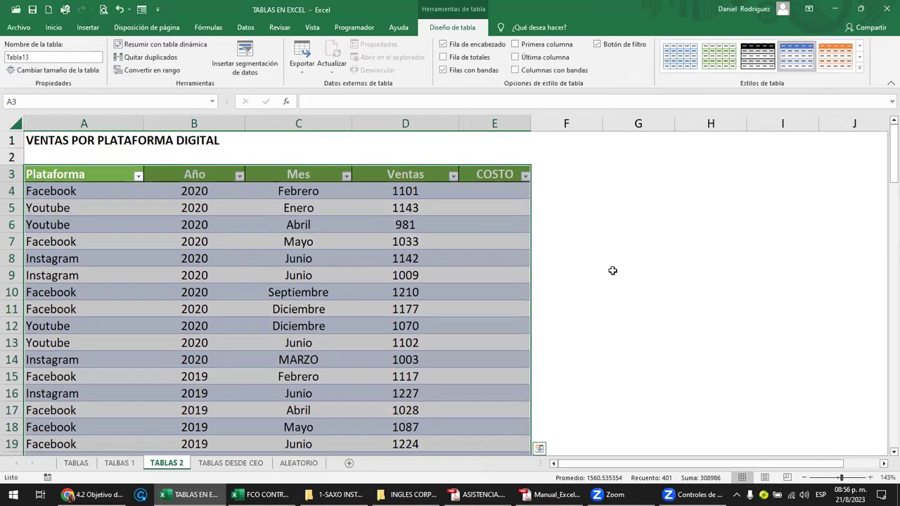
pyautogui.click(638, 211)
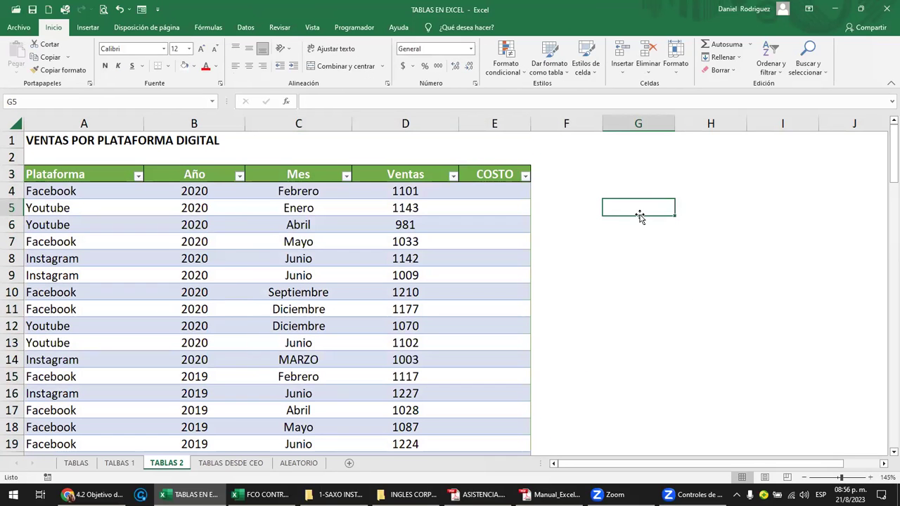
# Convert the sales table back to a normal range, confirming with Sí
pyautogui.click(490, 174)
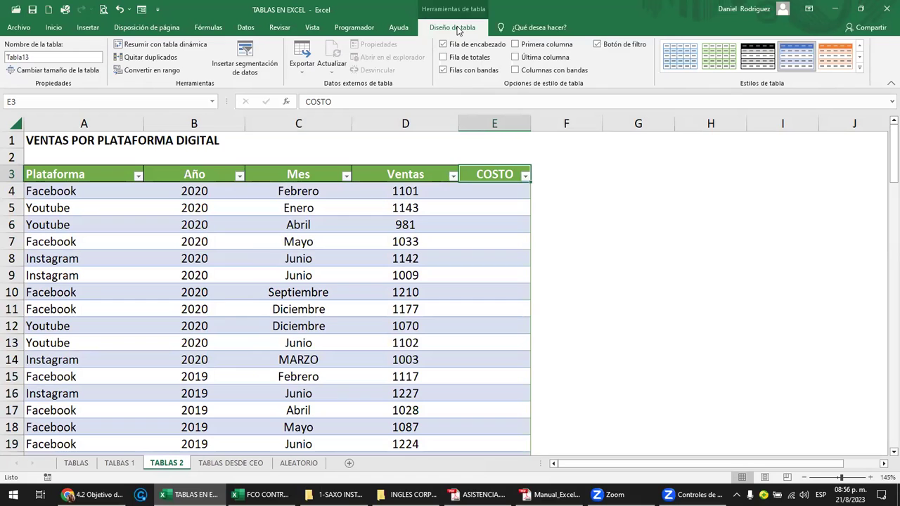
pyautogui.rightClick(502, 175)
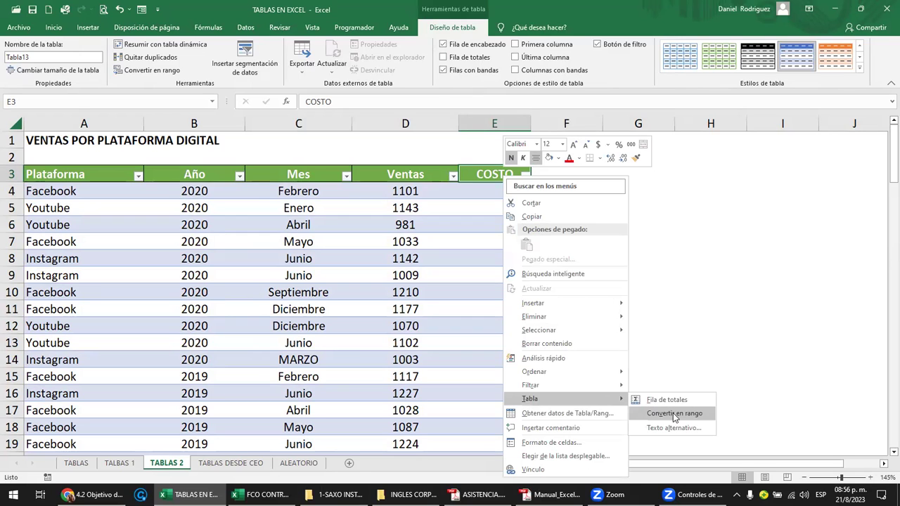
pyautogui.click(456, 33)
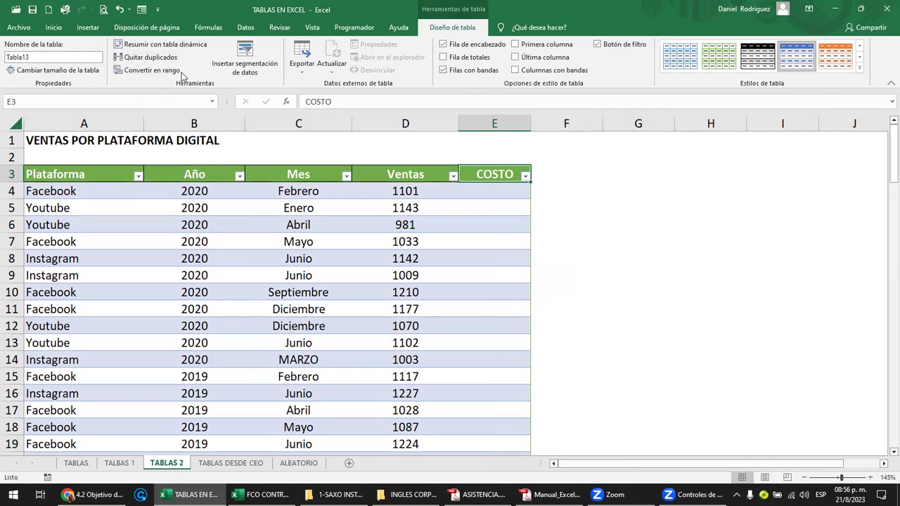
pyautogui.click(157, 73)
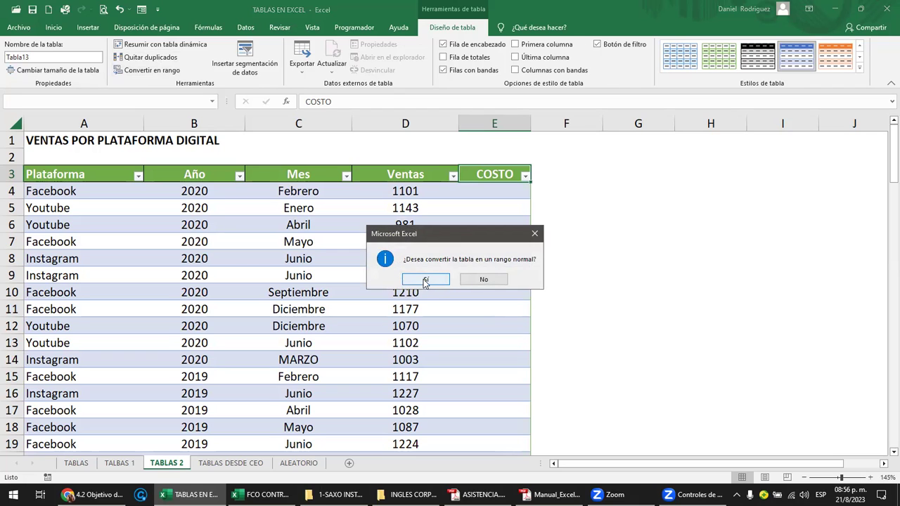
pyautogui.click(424, 282)
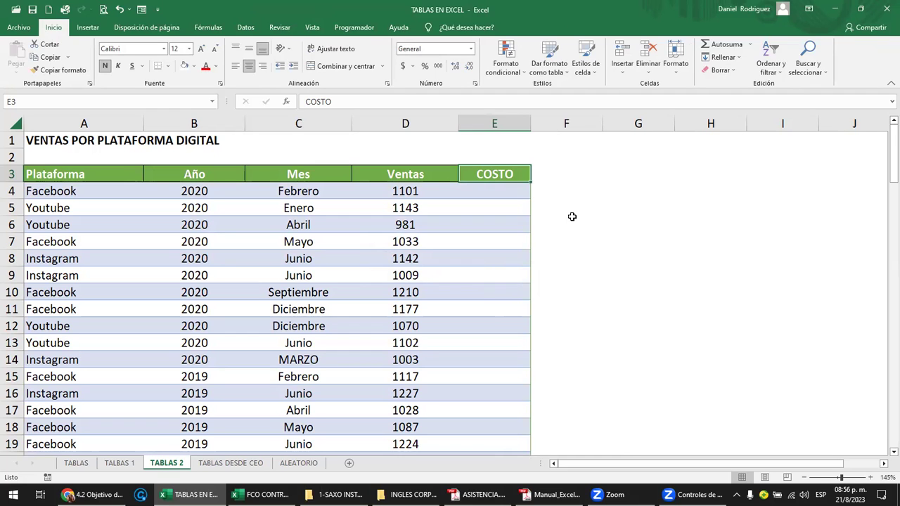
# On TABLAS 1, select the helper numbers in column A and row 5
pyautogui.click(120, 463)
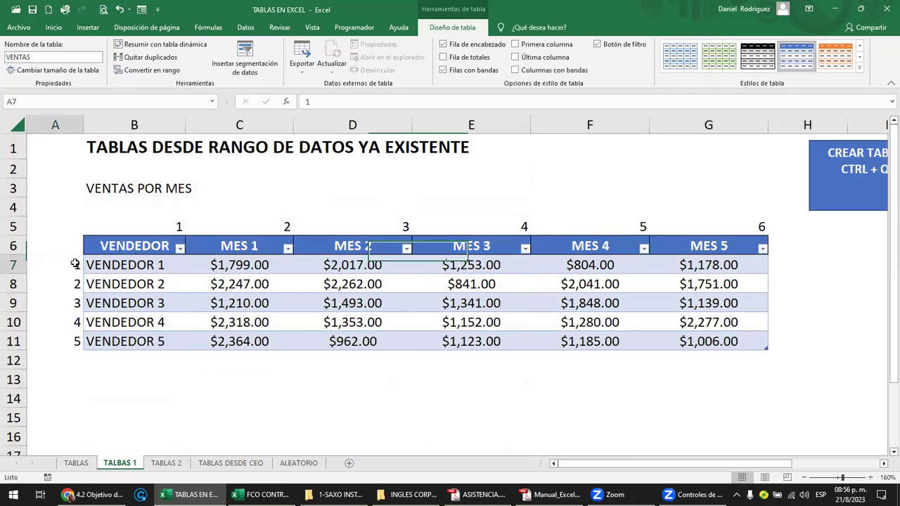
pyautogui.moveTo(76, 263); pyautogui.dragTo(72, 341)
pyautogui.moveTo(148, 227); pyautogui.dragTo(780, 227)
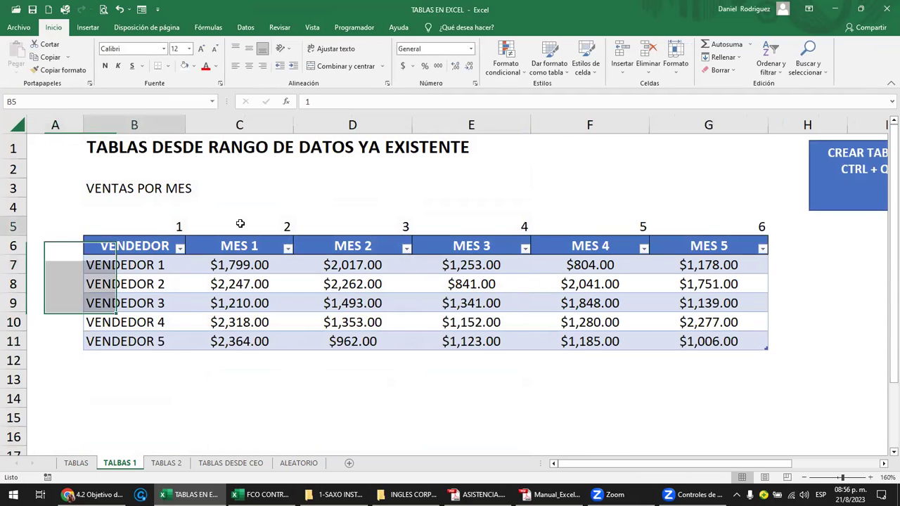
pyautogui.click(734, 288)
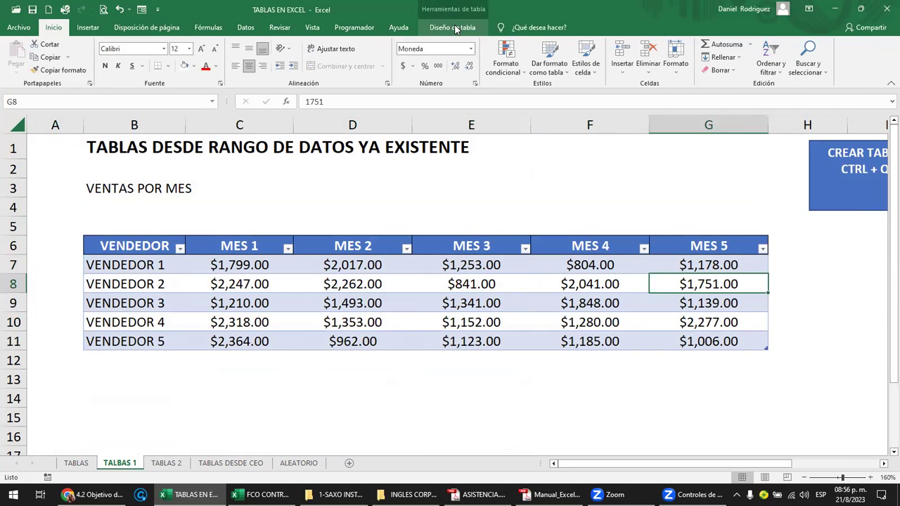
# Convert the VENTAS POR MES table to a normal range, confirming with Sí
pyautogui.click(455, 28)
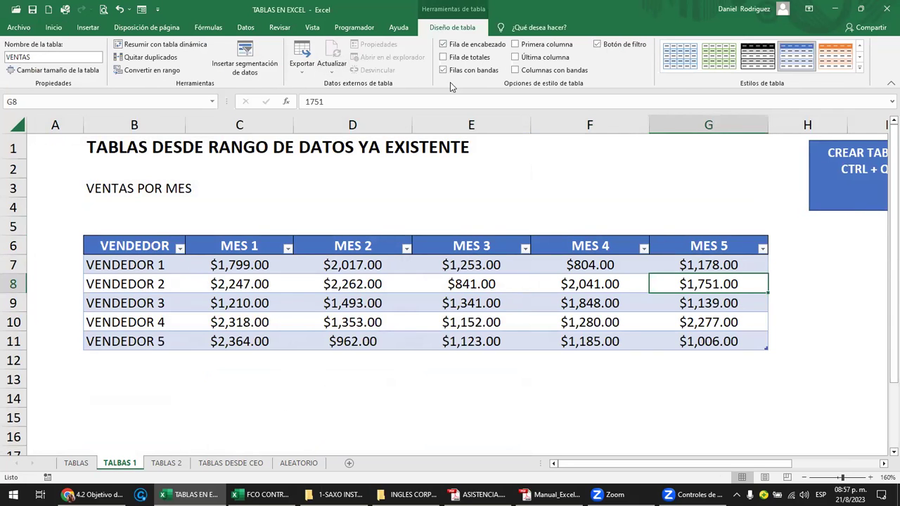
pyautogui.rightClick(367, 249)
pyautogui.moveTo(394, 405)
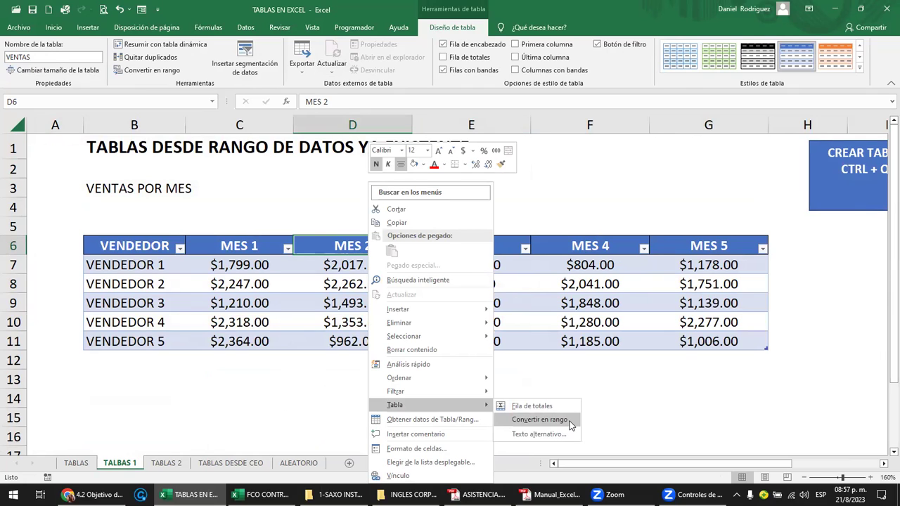
pyautogui.click(171, 73)
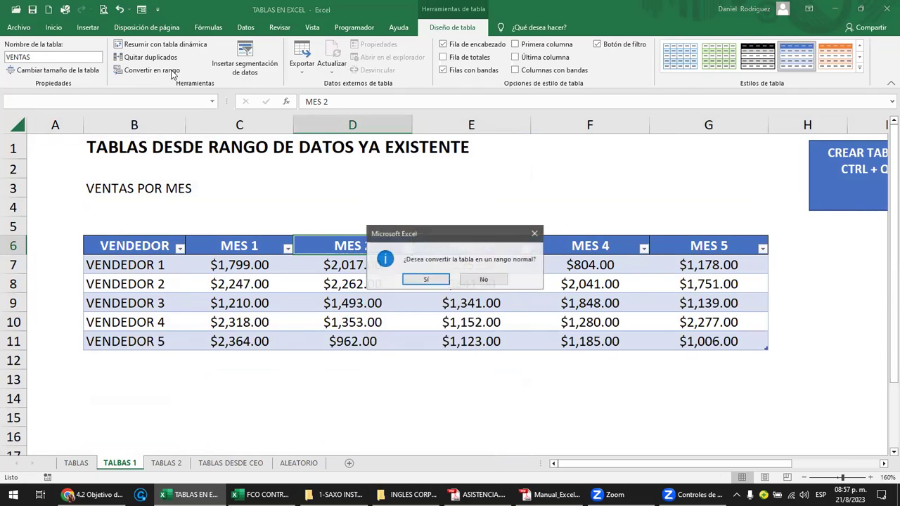
pyautogui.click(422, 279)
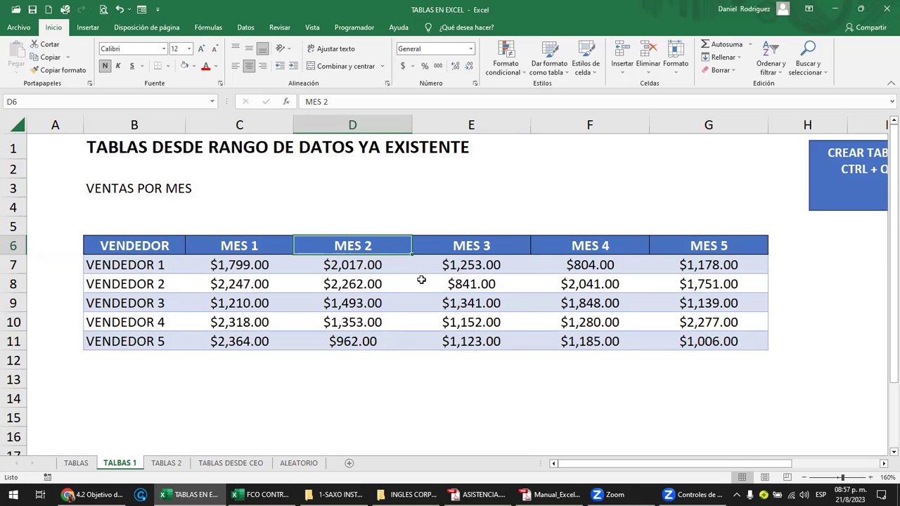
pyautogui.click(119, 245)
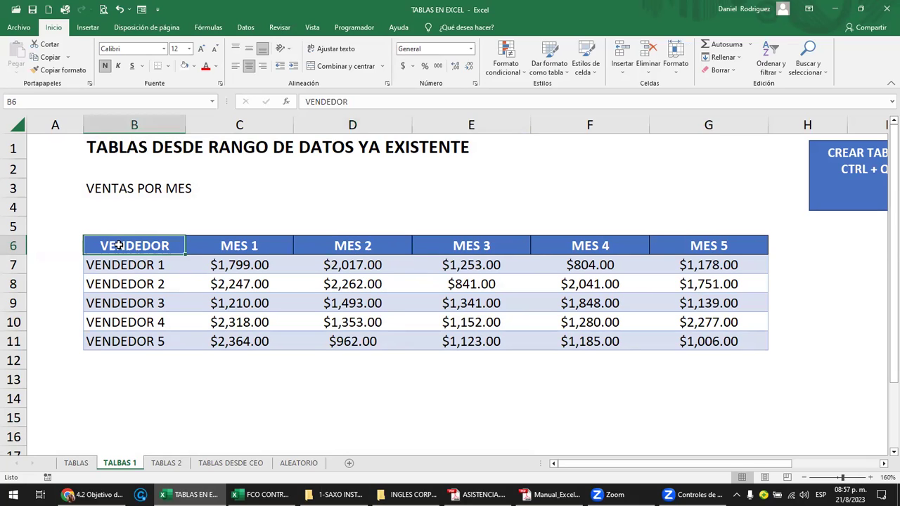